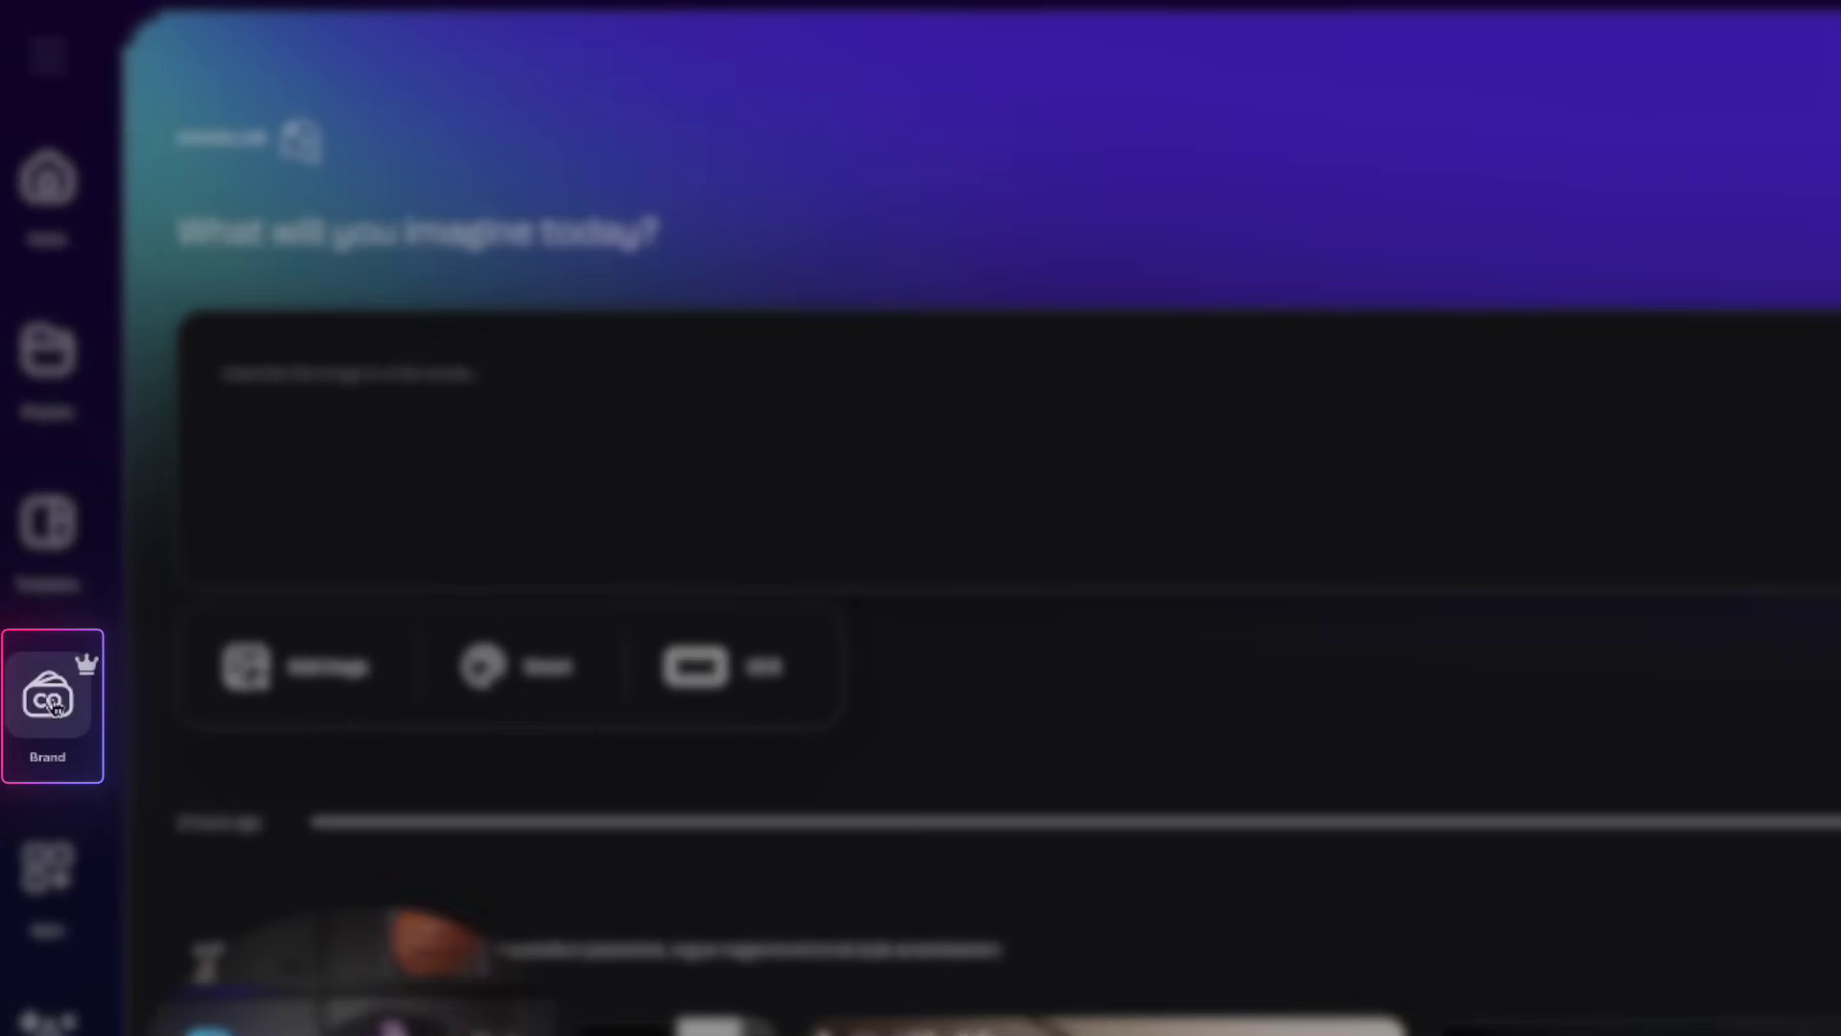
Open the MM brand kit and scroll past Logos, Colors, Fonts and Brand voice to Photos.
{"action": "left_click", "coordinate": [53, 703]}
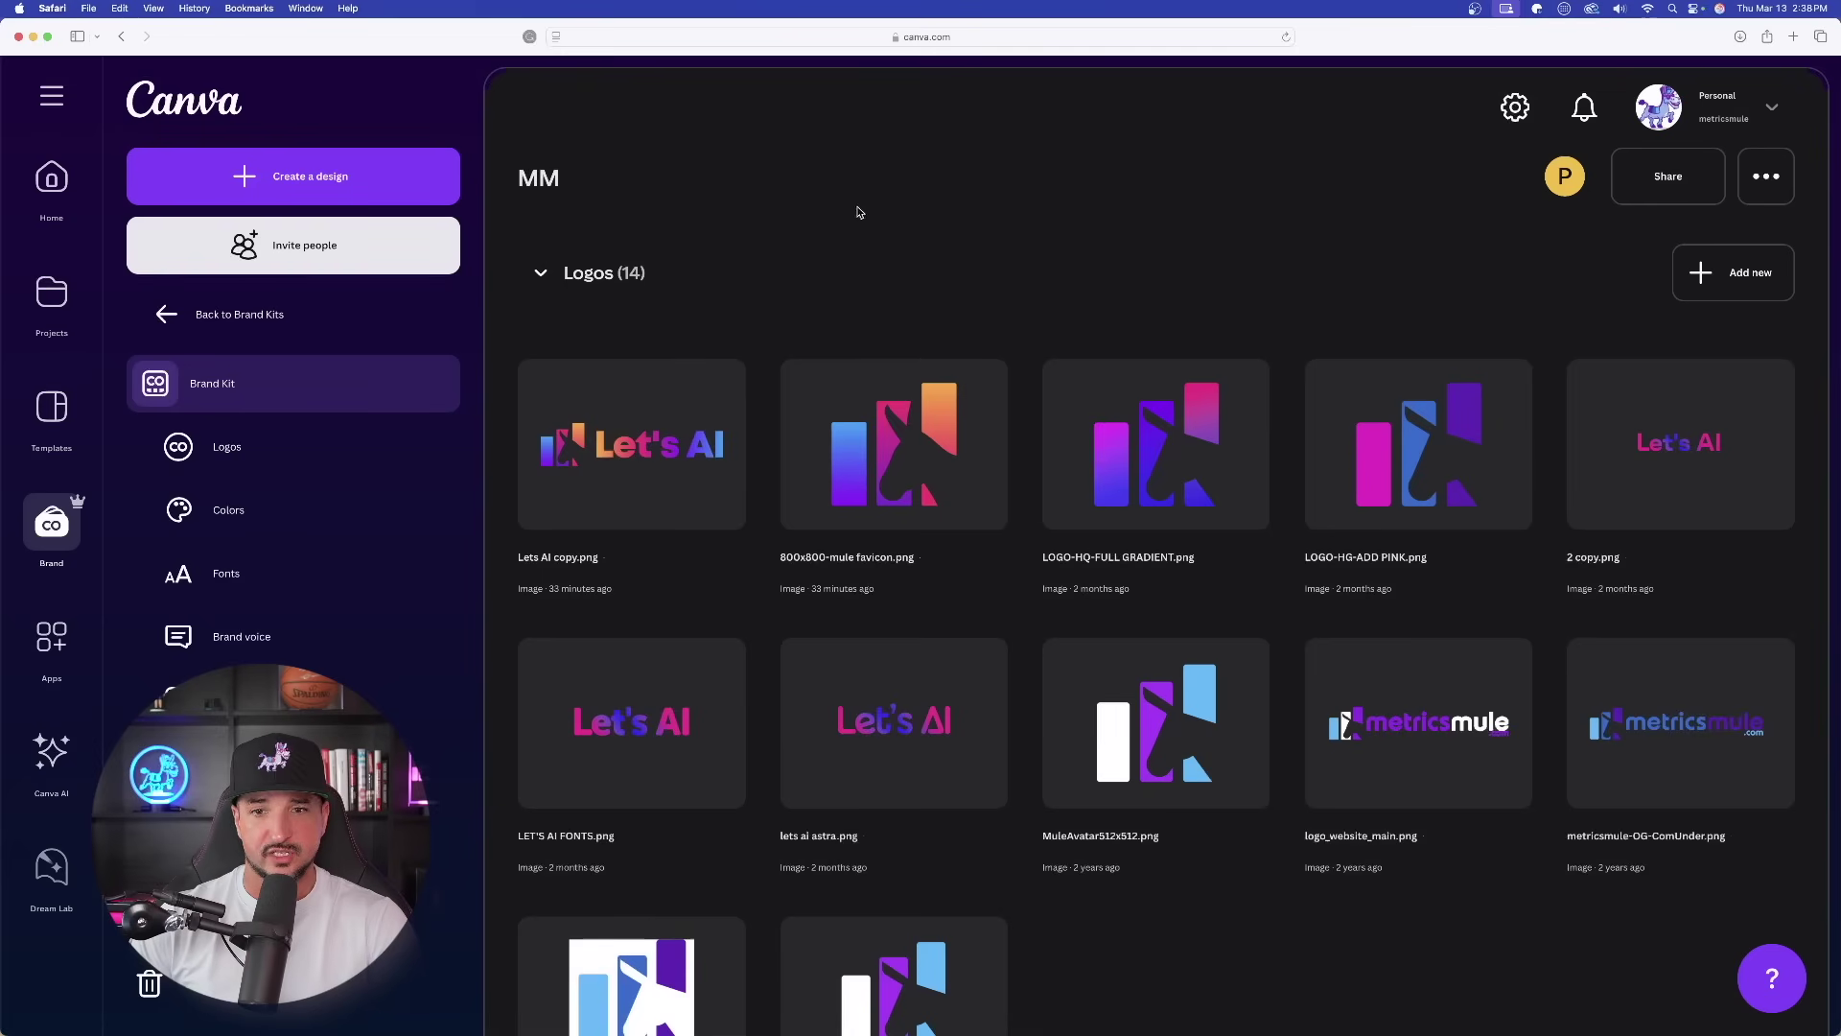
{"action": "scroll", "coordinate": [863, 288], "scroll_direction": "down", "scroll_amount": 10}
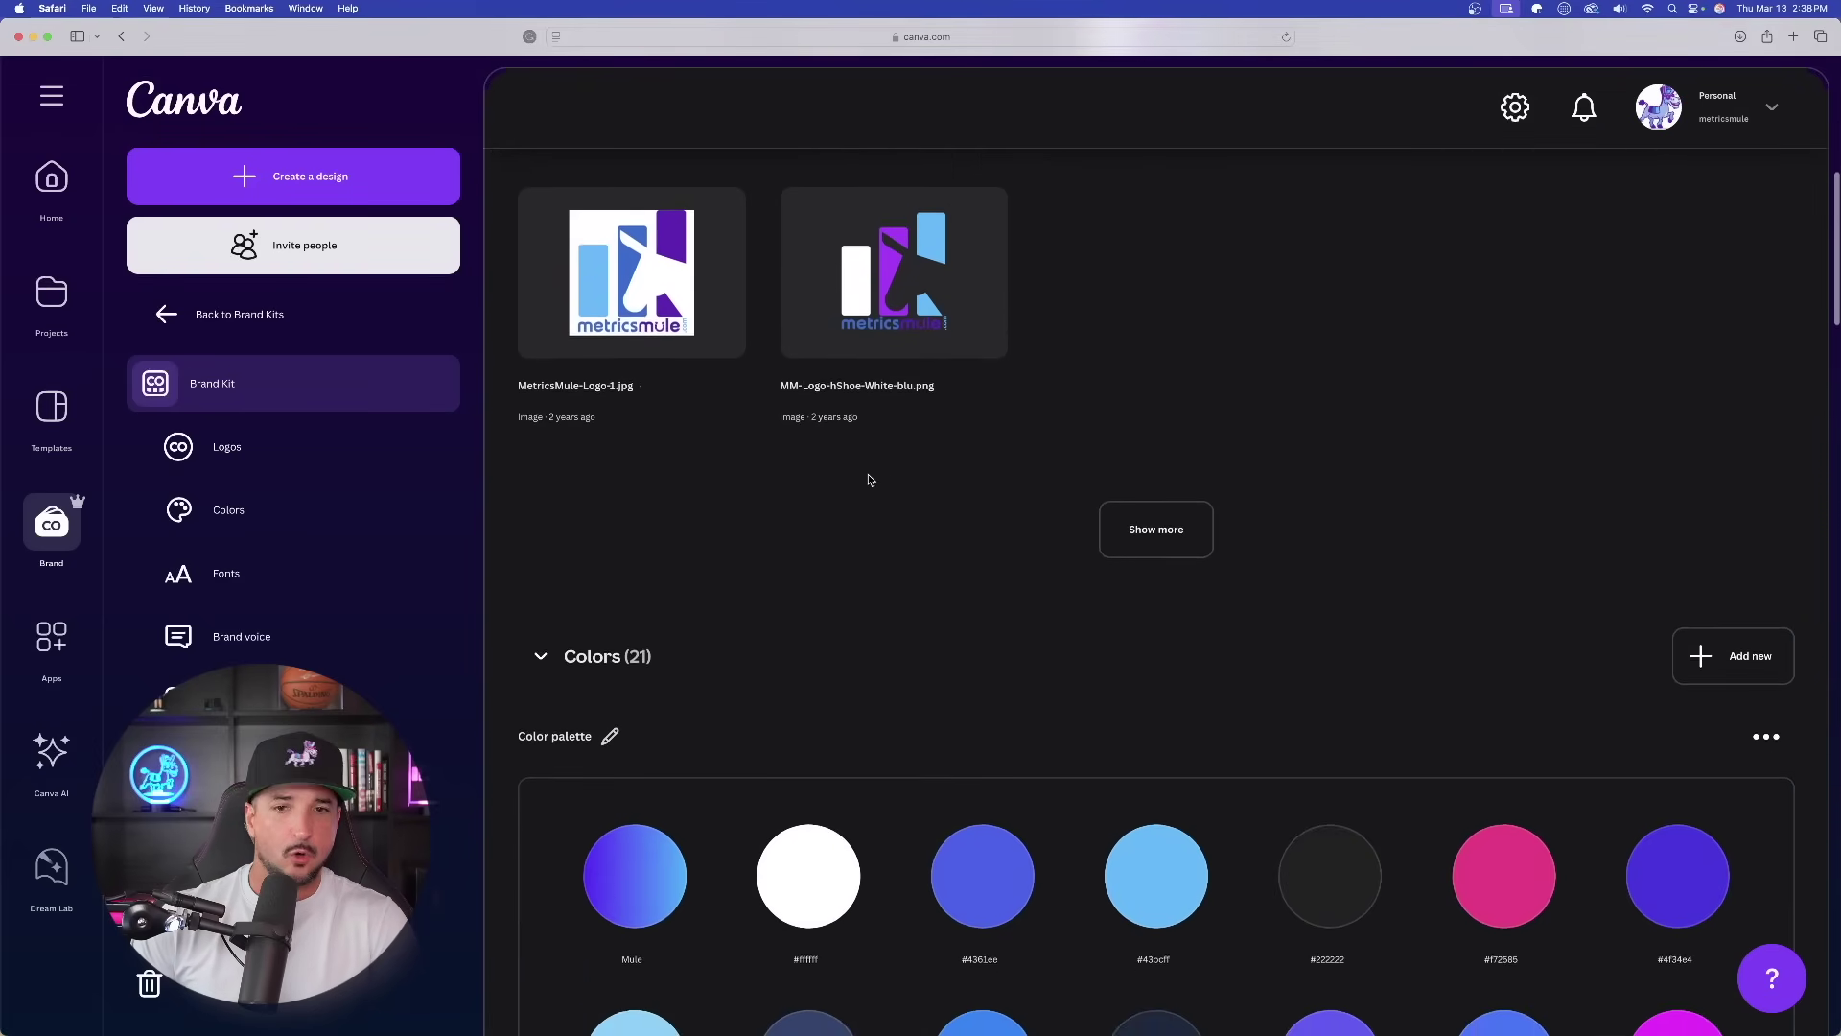
{"action": "scroll", "coordinate": [869, 479], "scroll_direction": "down", "scroll_amount": 20}
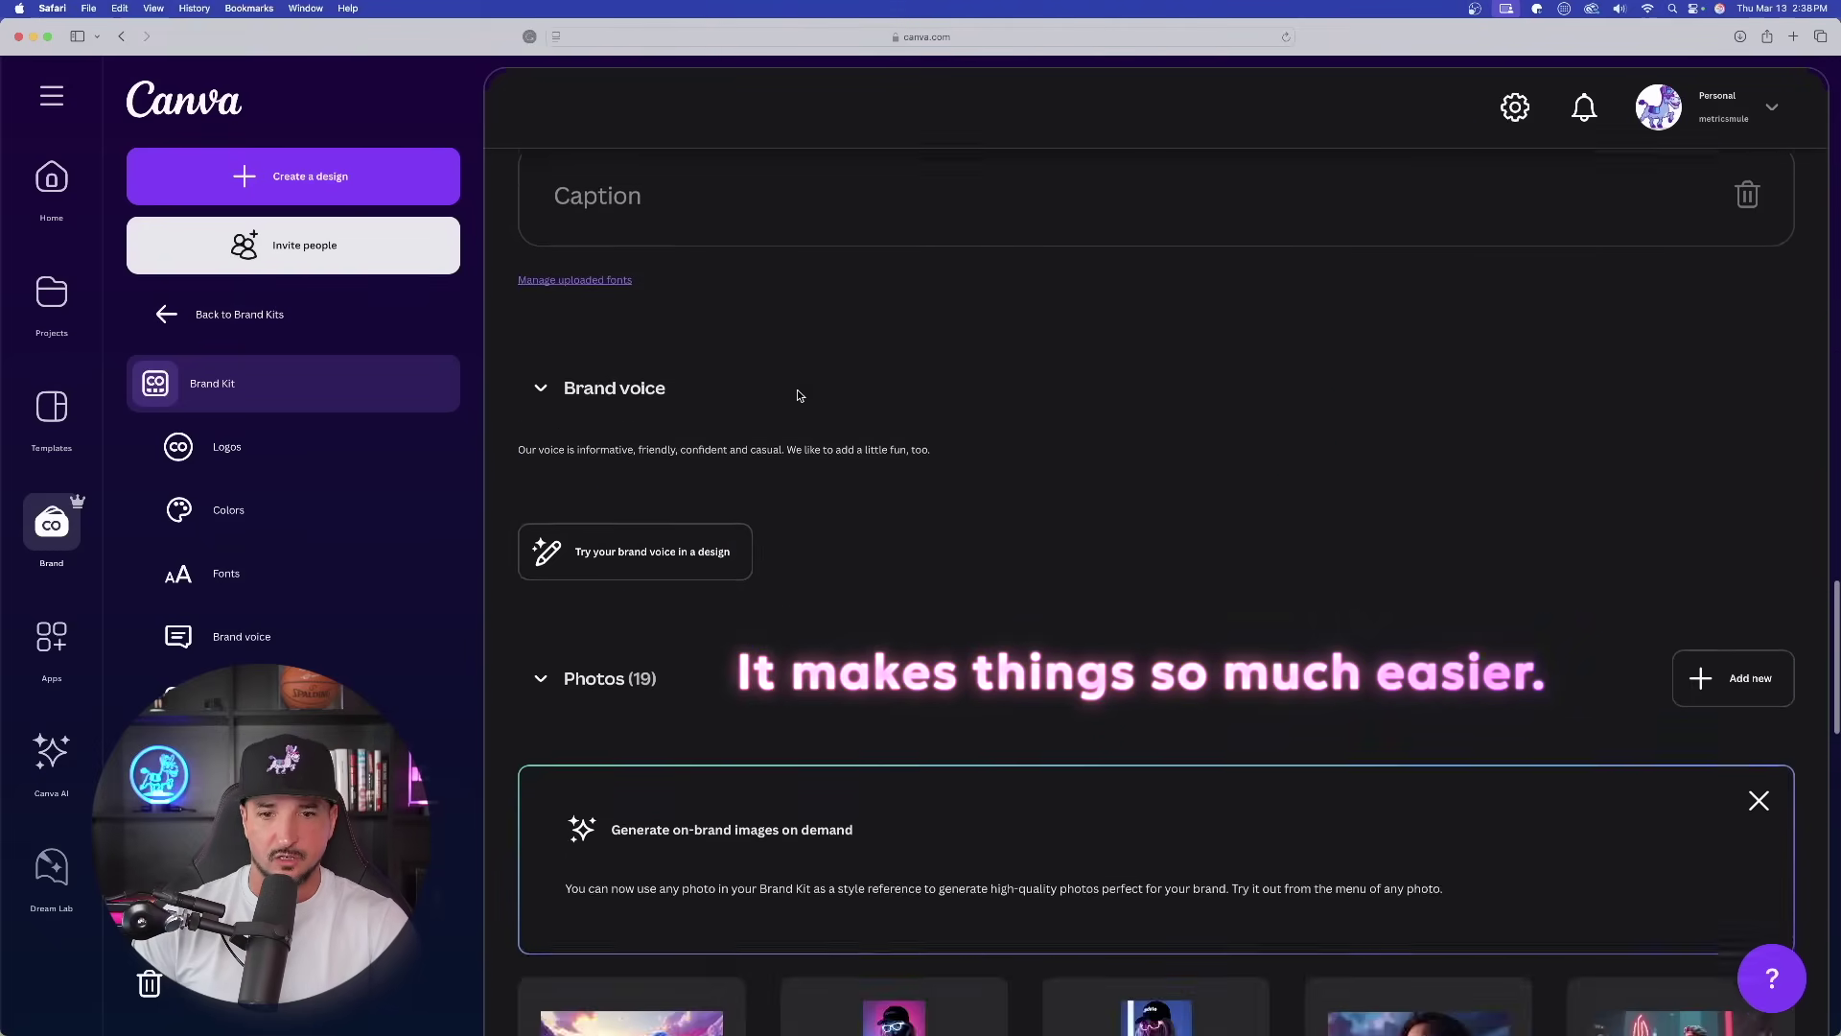
{"action": "scroll", "coordinate": [799, 395], "scroll_direction": "down", "scroll_amount": 5}
{"action": "scroll", "coordinate": [809, 288], "scroll_direction": "up", "scroll_amount": 20}
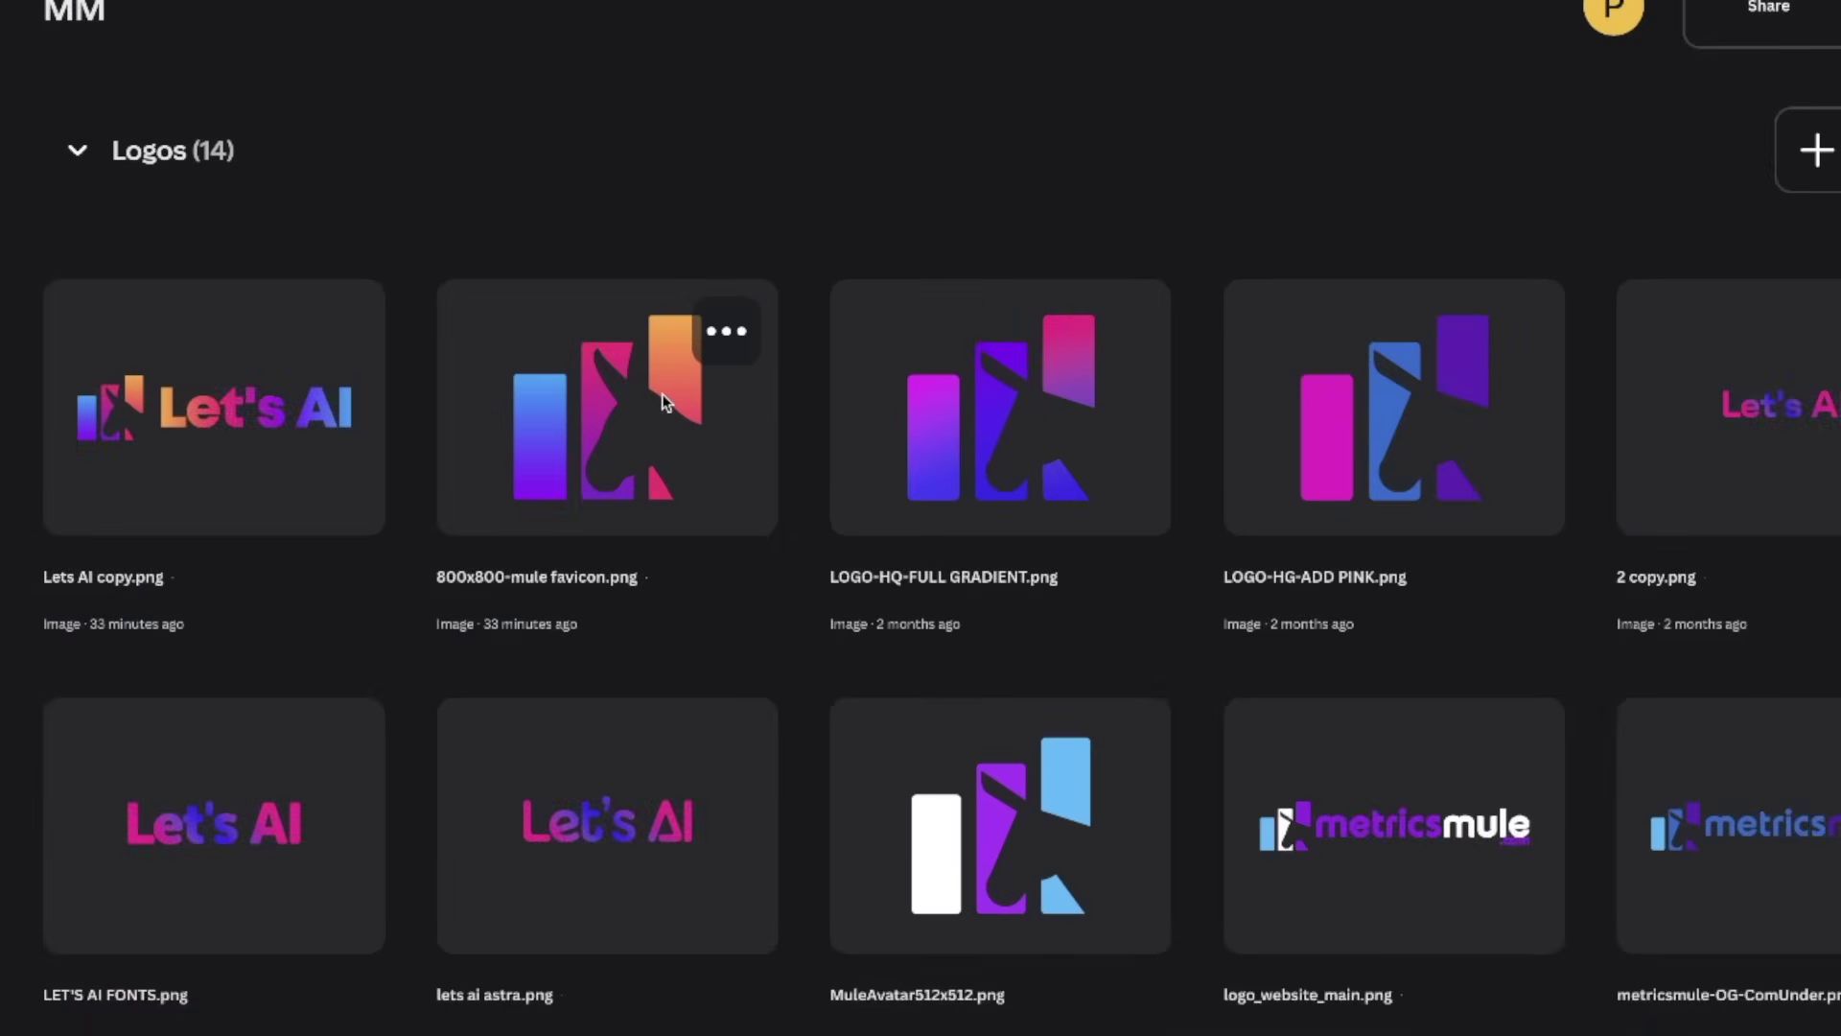
{"action": "scroll", "coordinate": [928, 438], "scroll_direction": "down", "scroll_amount": 6}
{"action": "scroll", "coordinate": [544, 460], "scroll_direction": "down", "scroll_amount": 10}
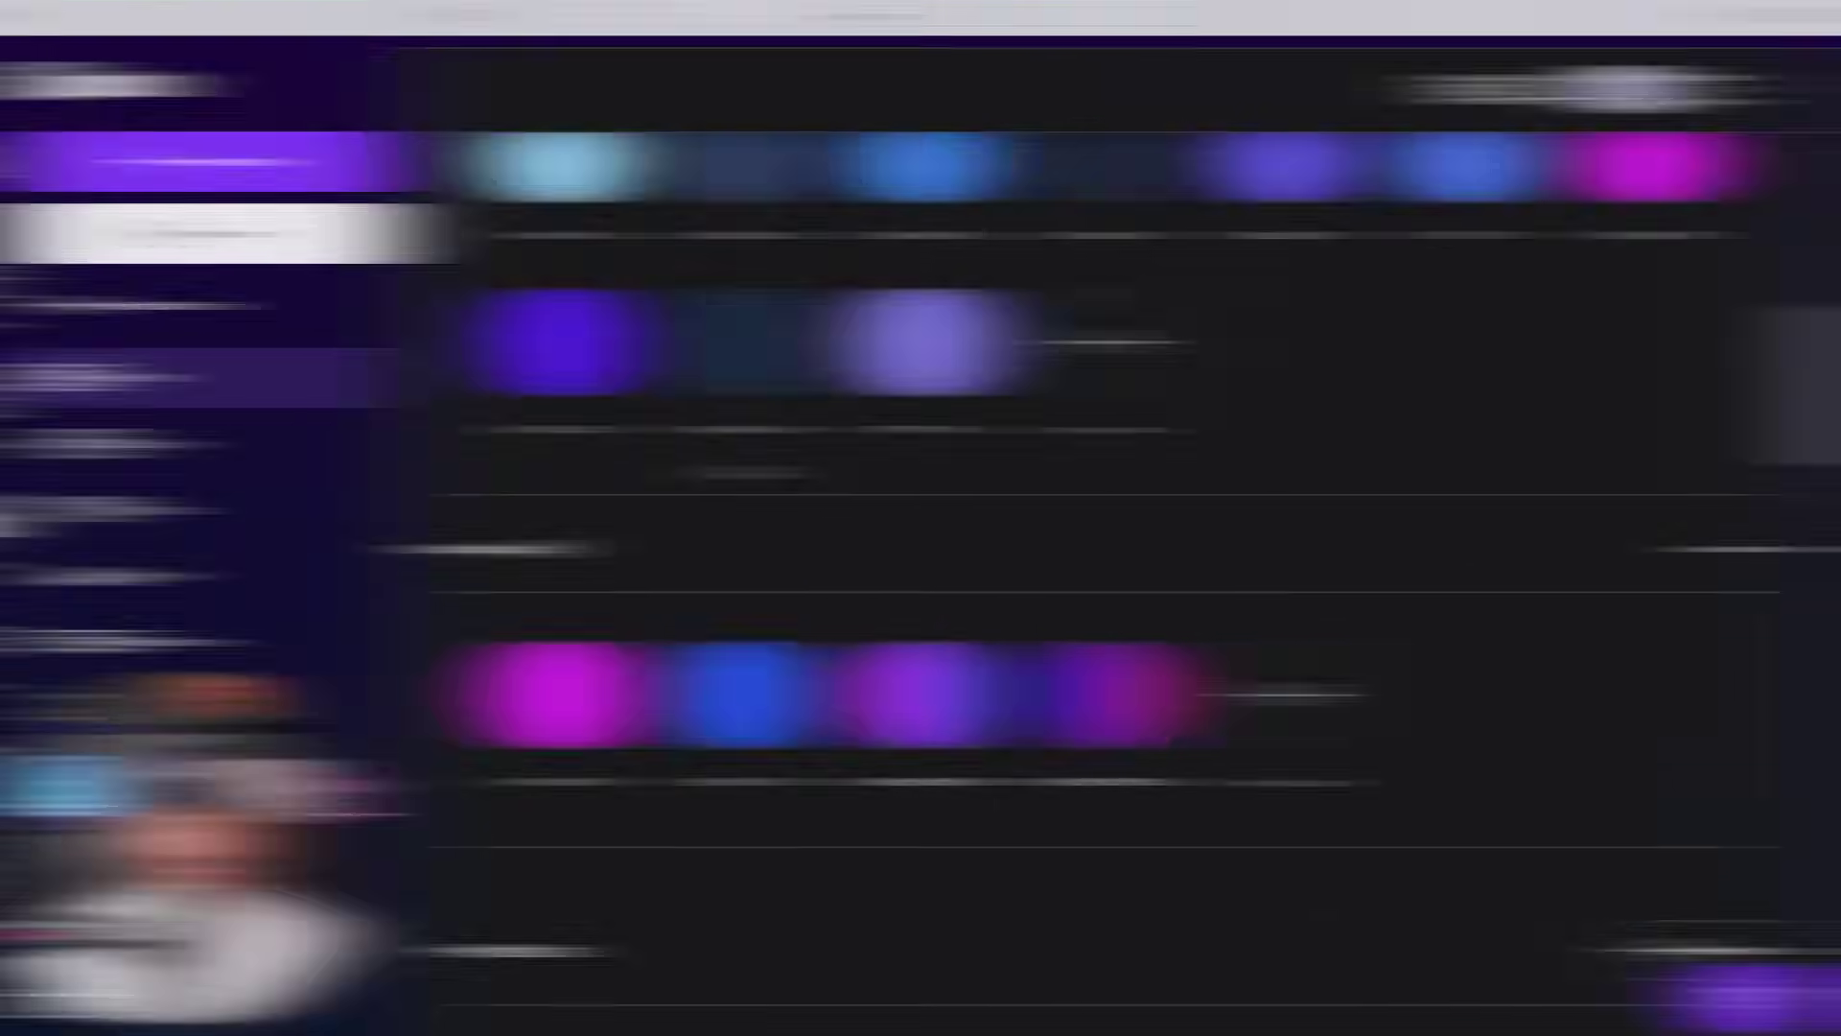
{"action": "scroll", "coordinate": [773, 414], "scroll_direction": "down", "scroll_amount": 6}
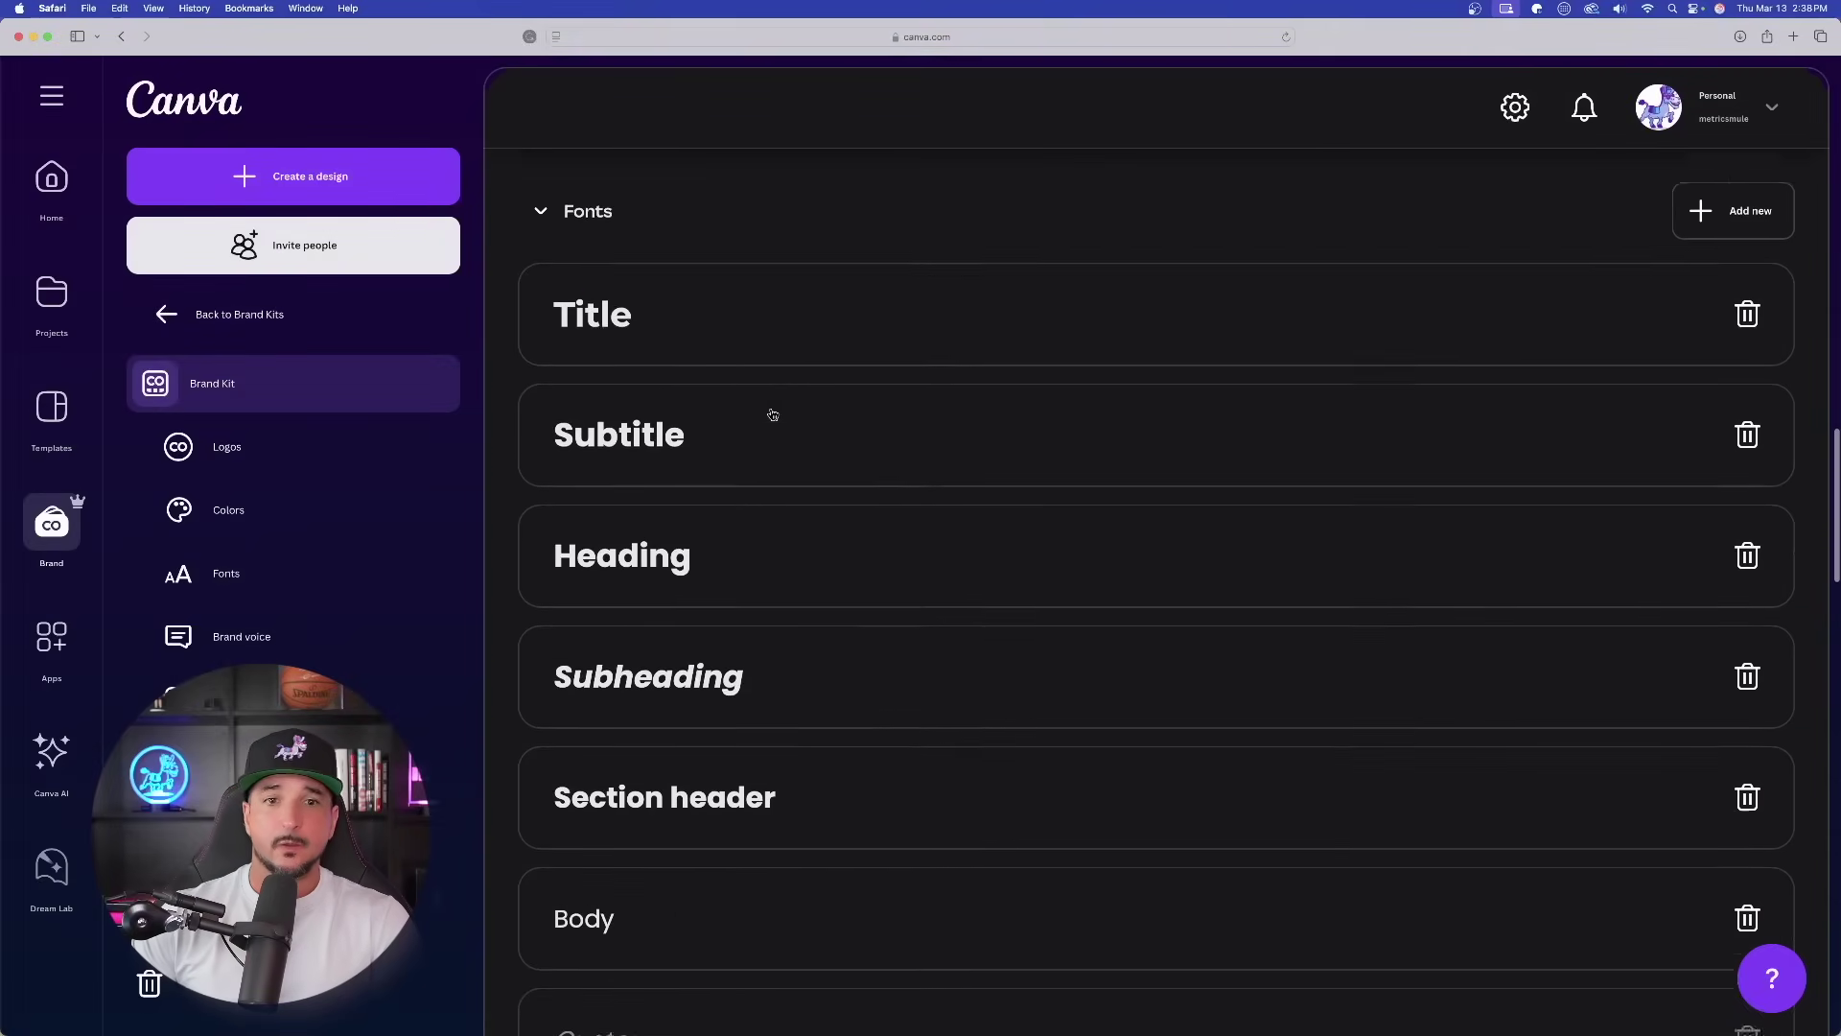
{"action": "scroll", "coordinate": [773, 415], "scroll_direction": "down", "scroll_amount": 18}
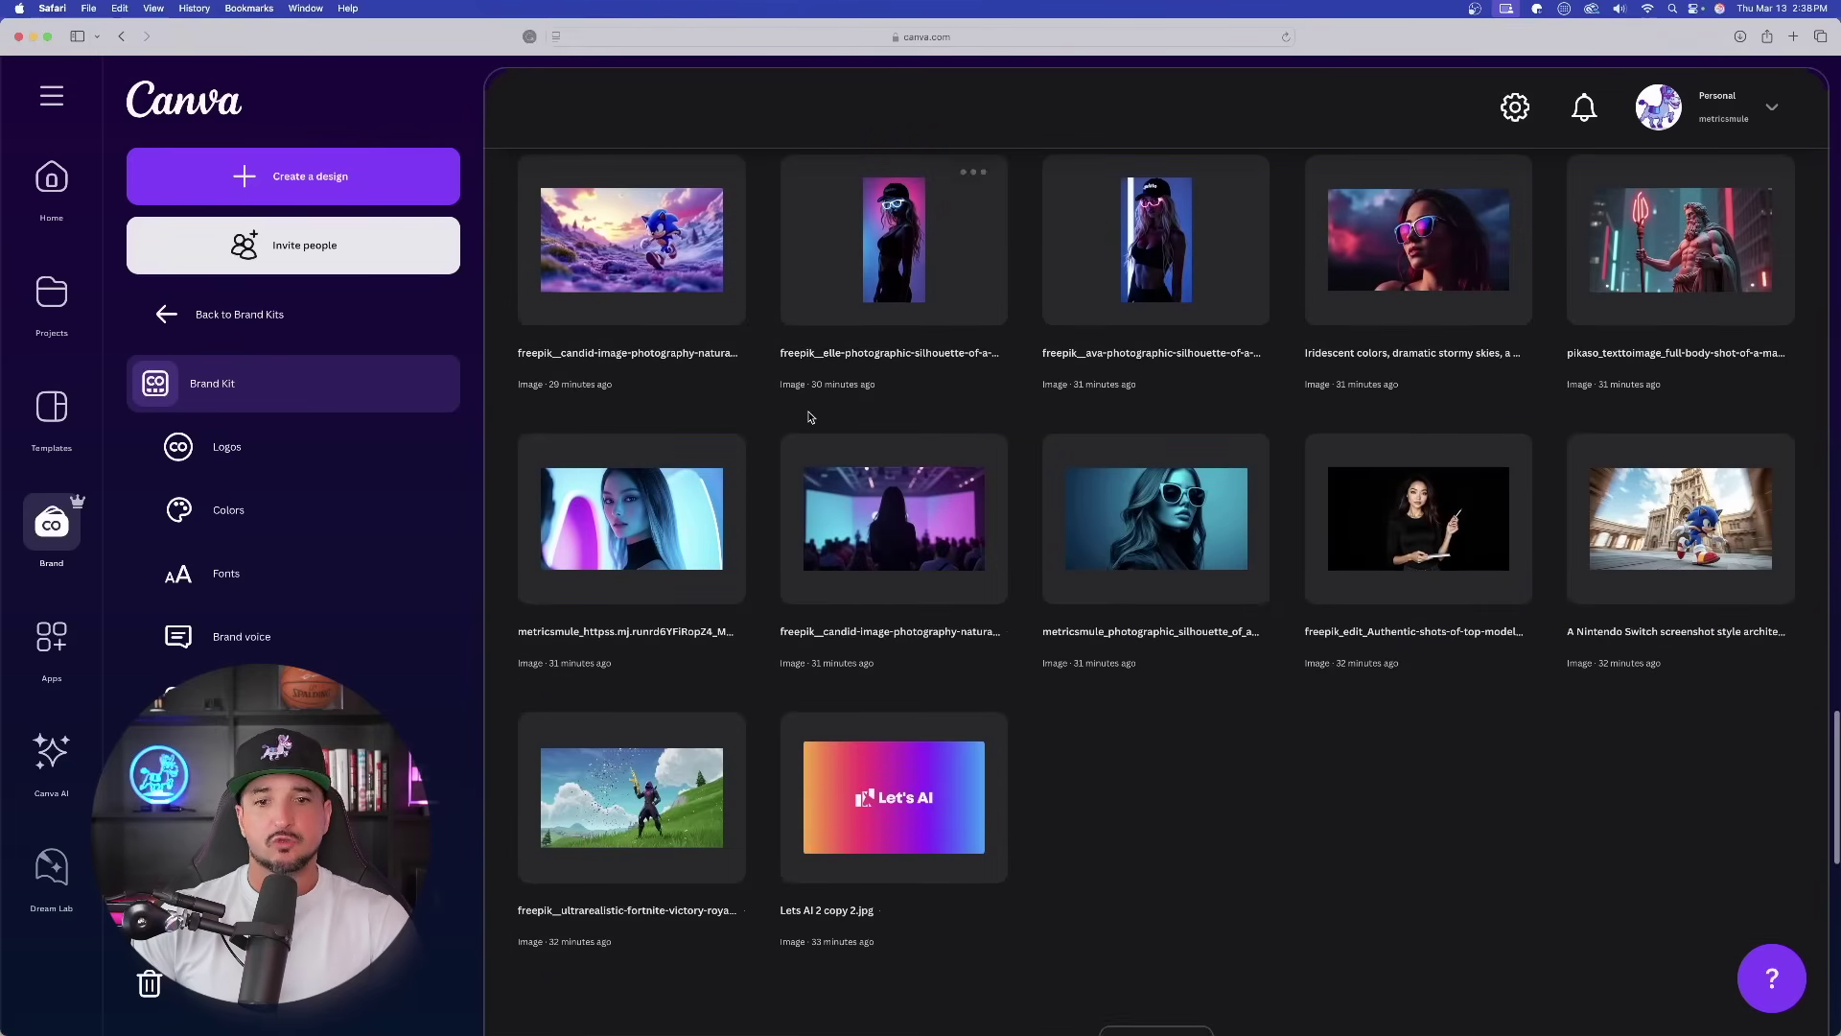
{"action": "scroll", "coordinate": [810, 417], "scroll_direction": "up", "scroll_amount": 1}
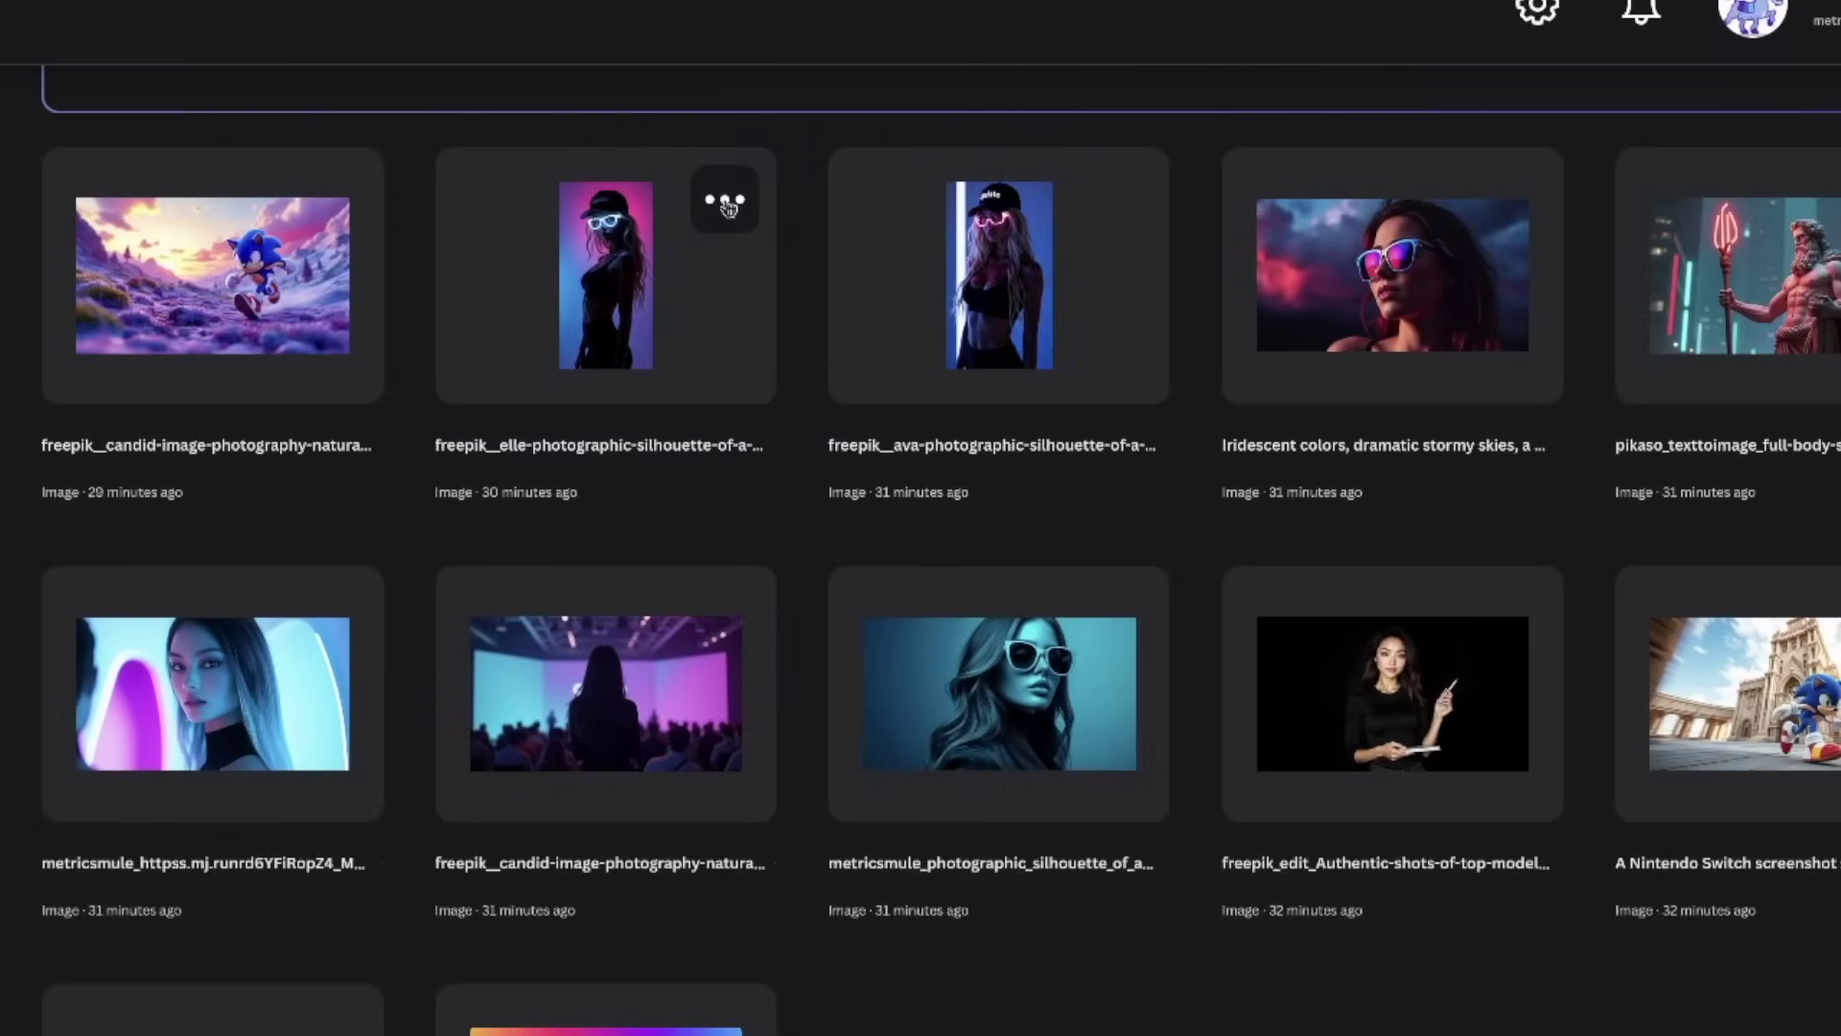
Check the neon silhouette photo's menu, then open options for Lets AI 2 copy 2.jpg.
{"action": "left_click", "coordinate": [725, 202]}
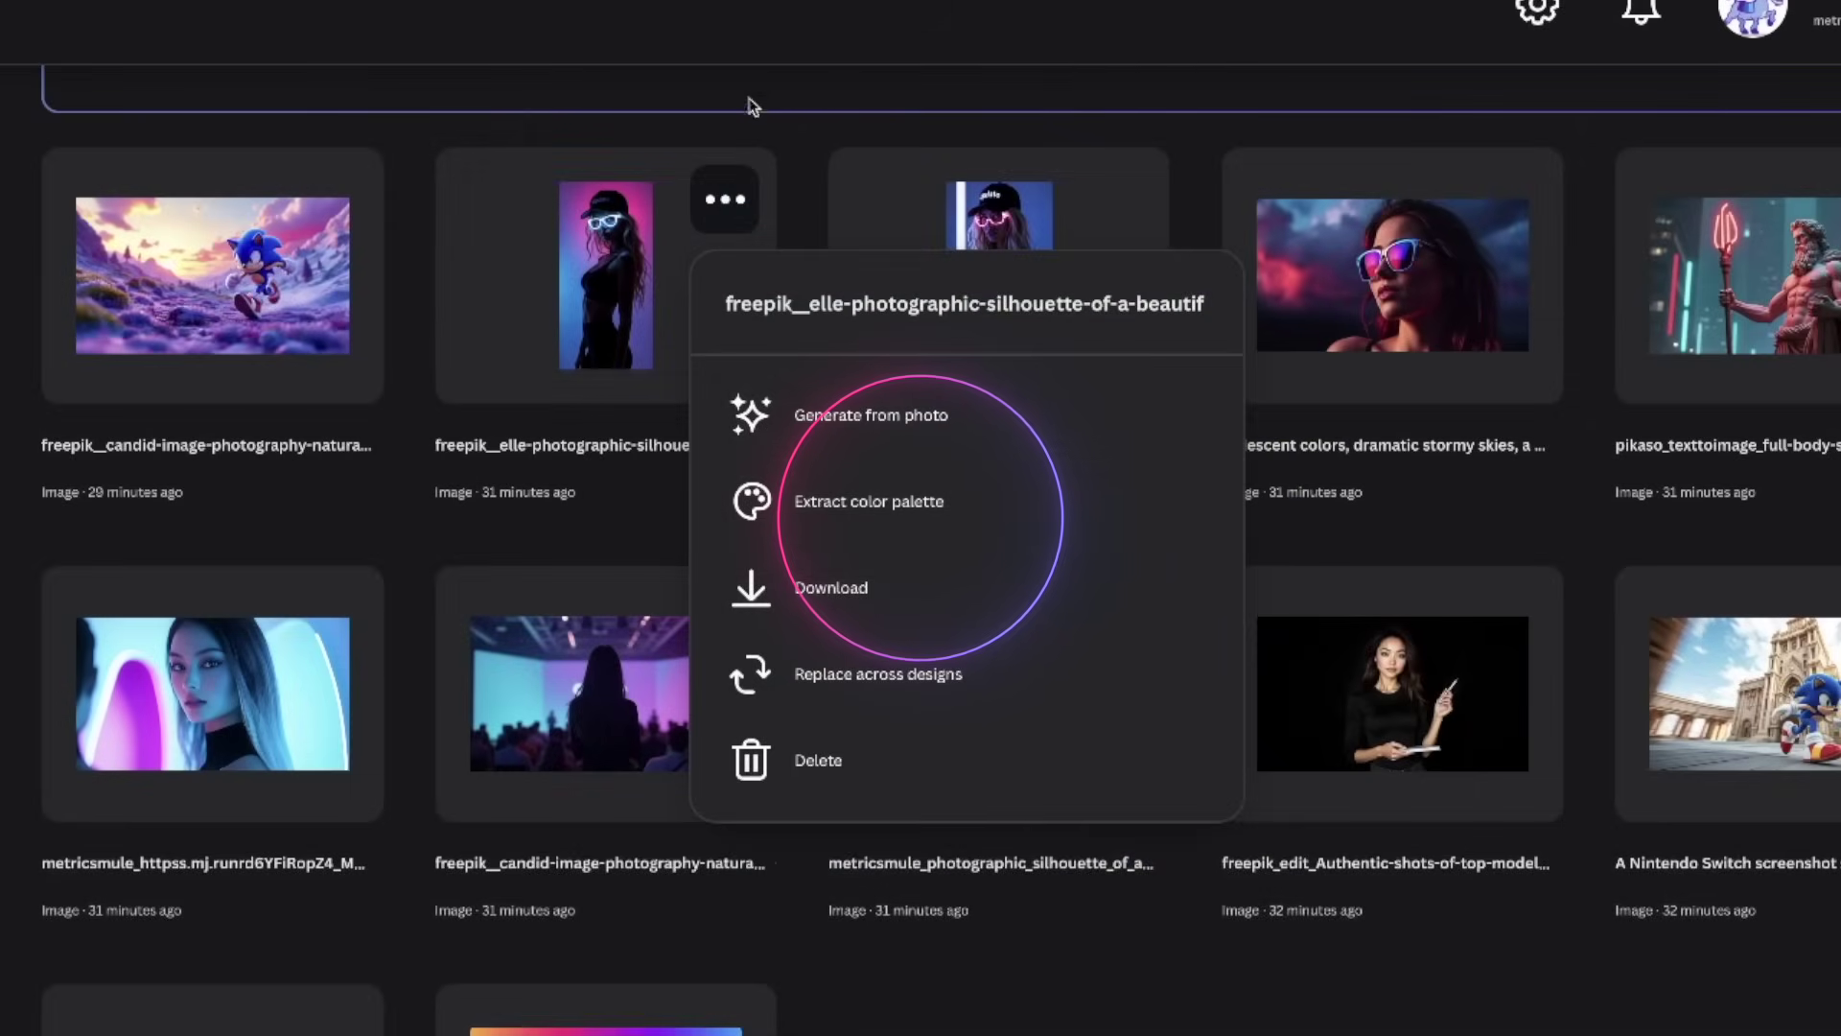
{"action": "left_click", "coordinate": [1083, 1007]}
{"action": "mouse_move", "coordinate": [315, 662]}
{"action": "scroll", "coordinate": [254, 635], "scroll_direction": "down", "scroll_amount": 2}
{"action": "mouse_move", "coordinate": [655, 1010]}
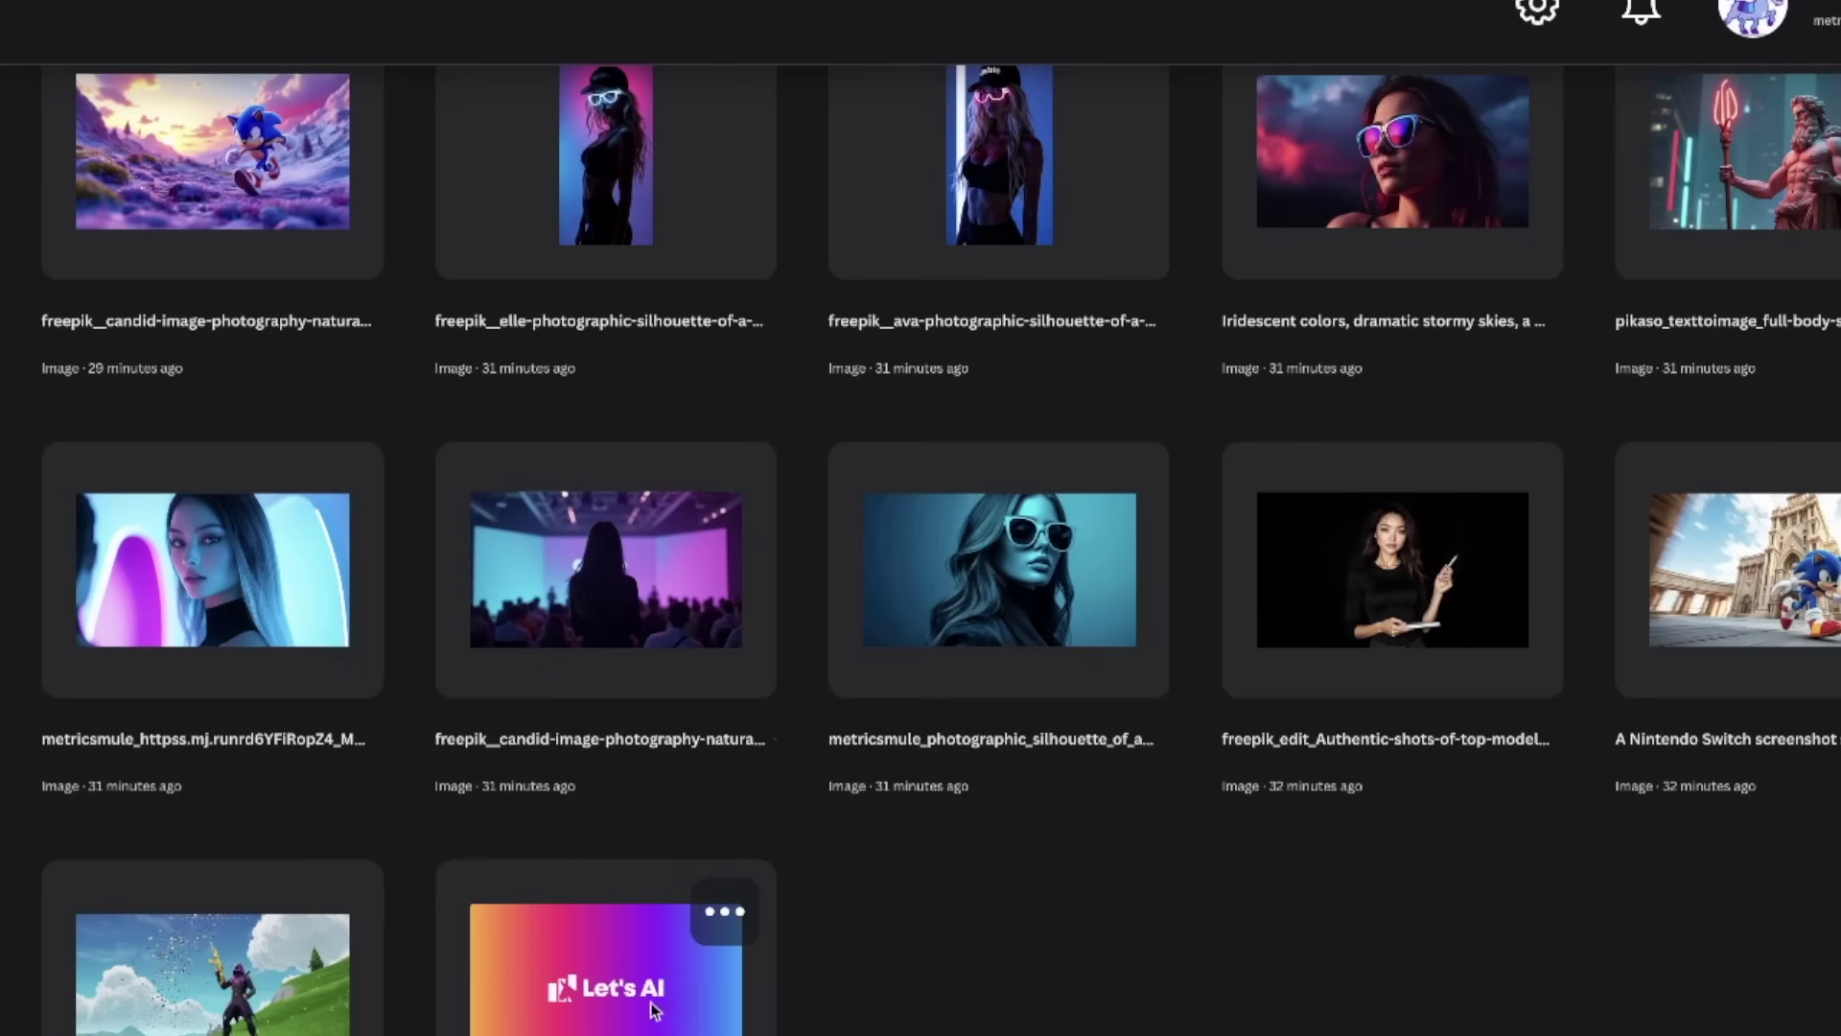
{"action": "left_click", "coordinate": [728, 914]}
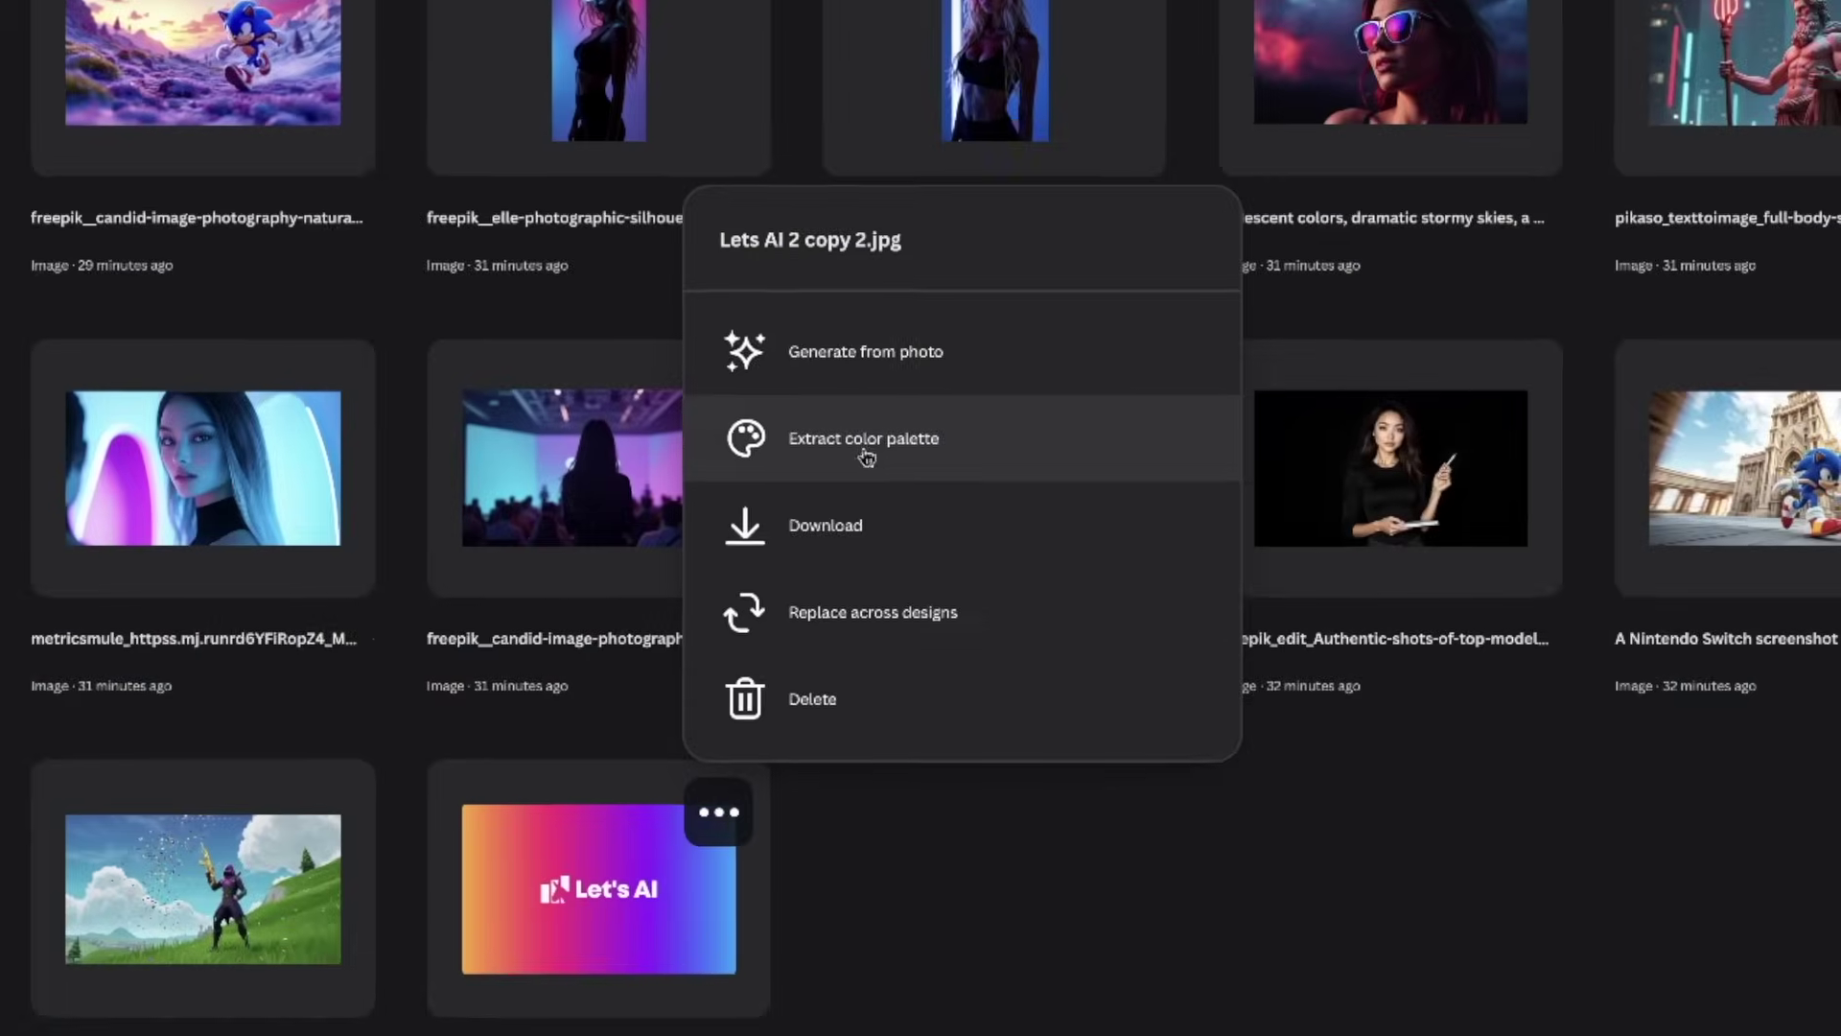
Extract a colour palette from Lets AI 2 copy 2.jpg into the brand colours and review it.
{"action": "left_click", "coordinate": [1043, 473]}
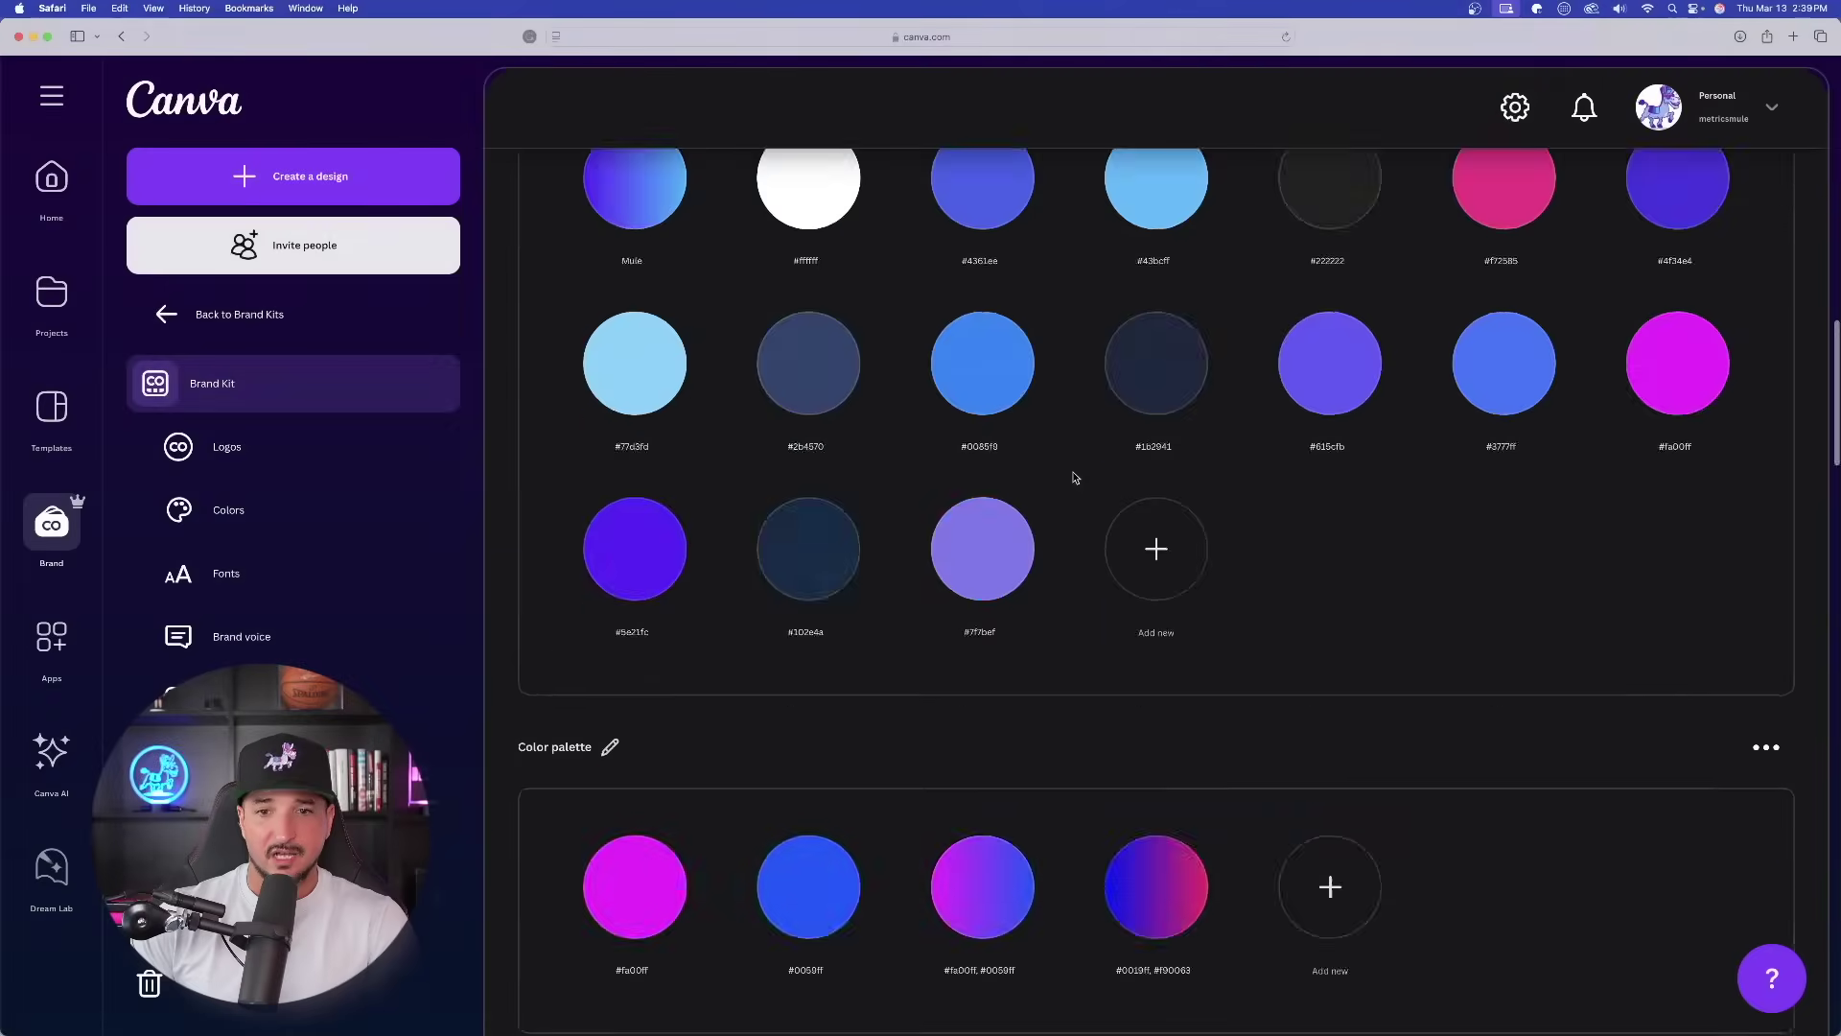
{"action": "scroll", "coordinate": [1074, 476], "scroll_direction": "up", "scroll_amount": 4}
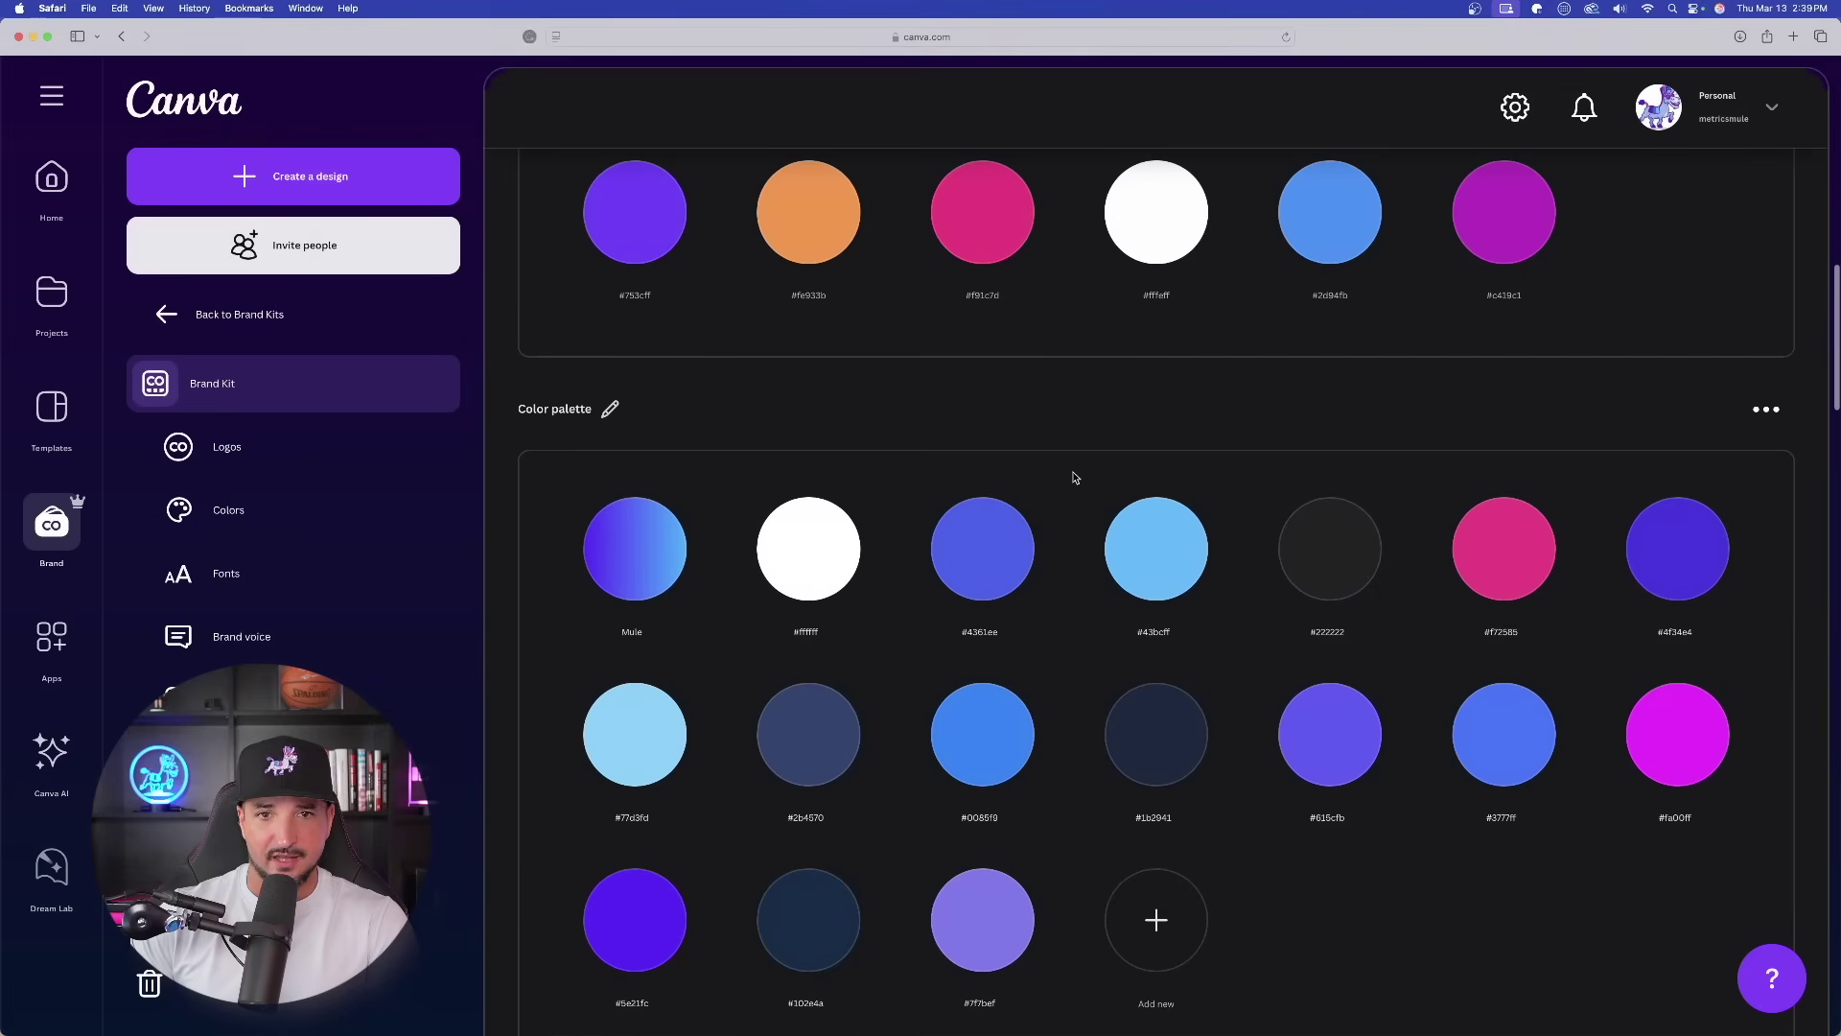
{"action": "scroll", "coordinate": [1043, 617], "scroll_direction": "up", "scroll_amount": 2}
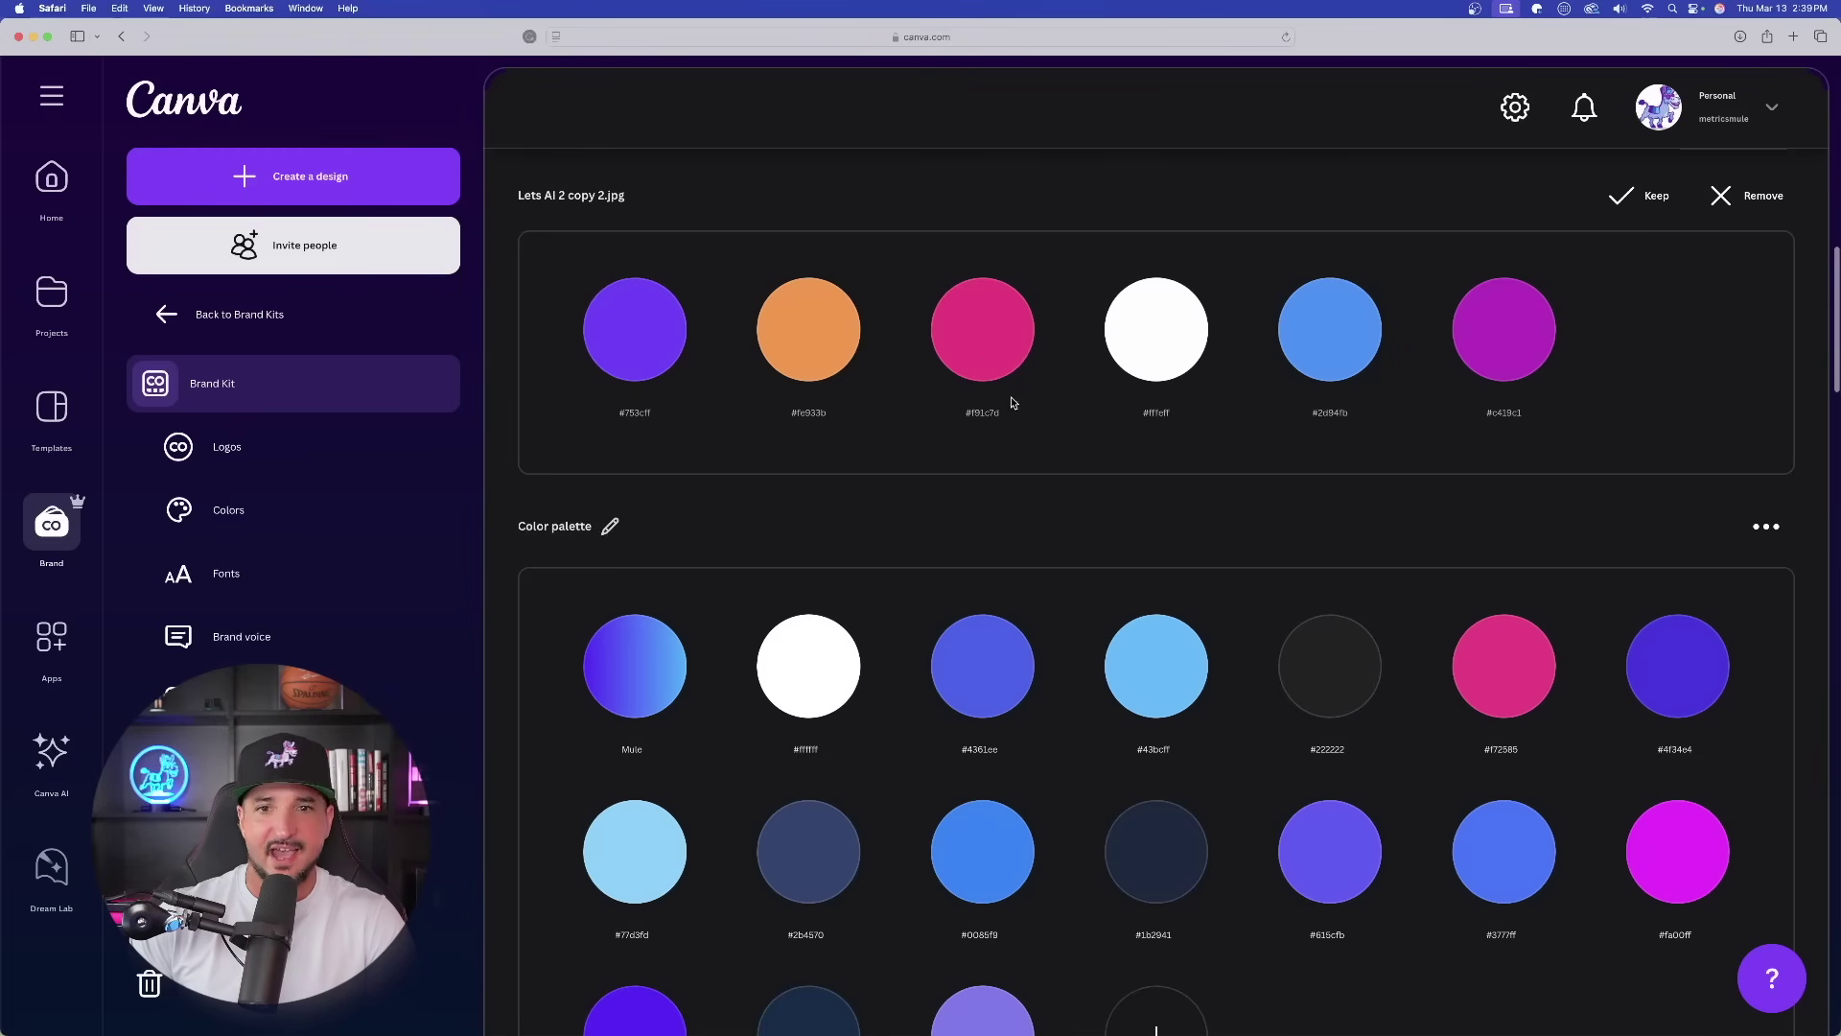
{"action": "scroll", "coordinate": [1010, 403], "scroll_direction": "down", "scroll_amount": 15}
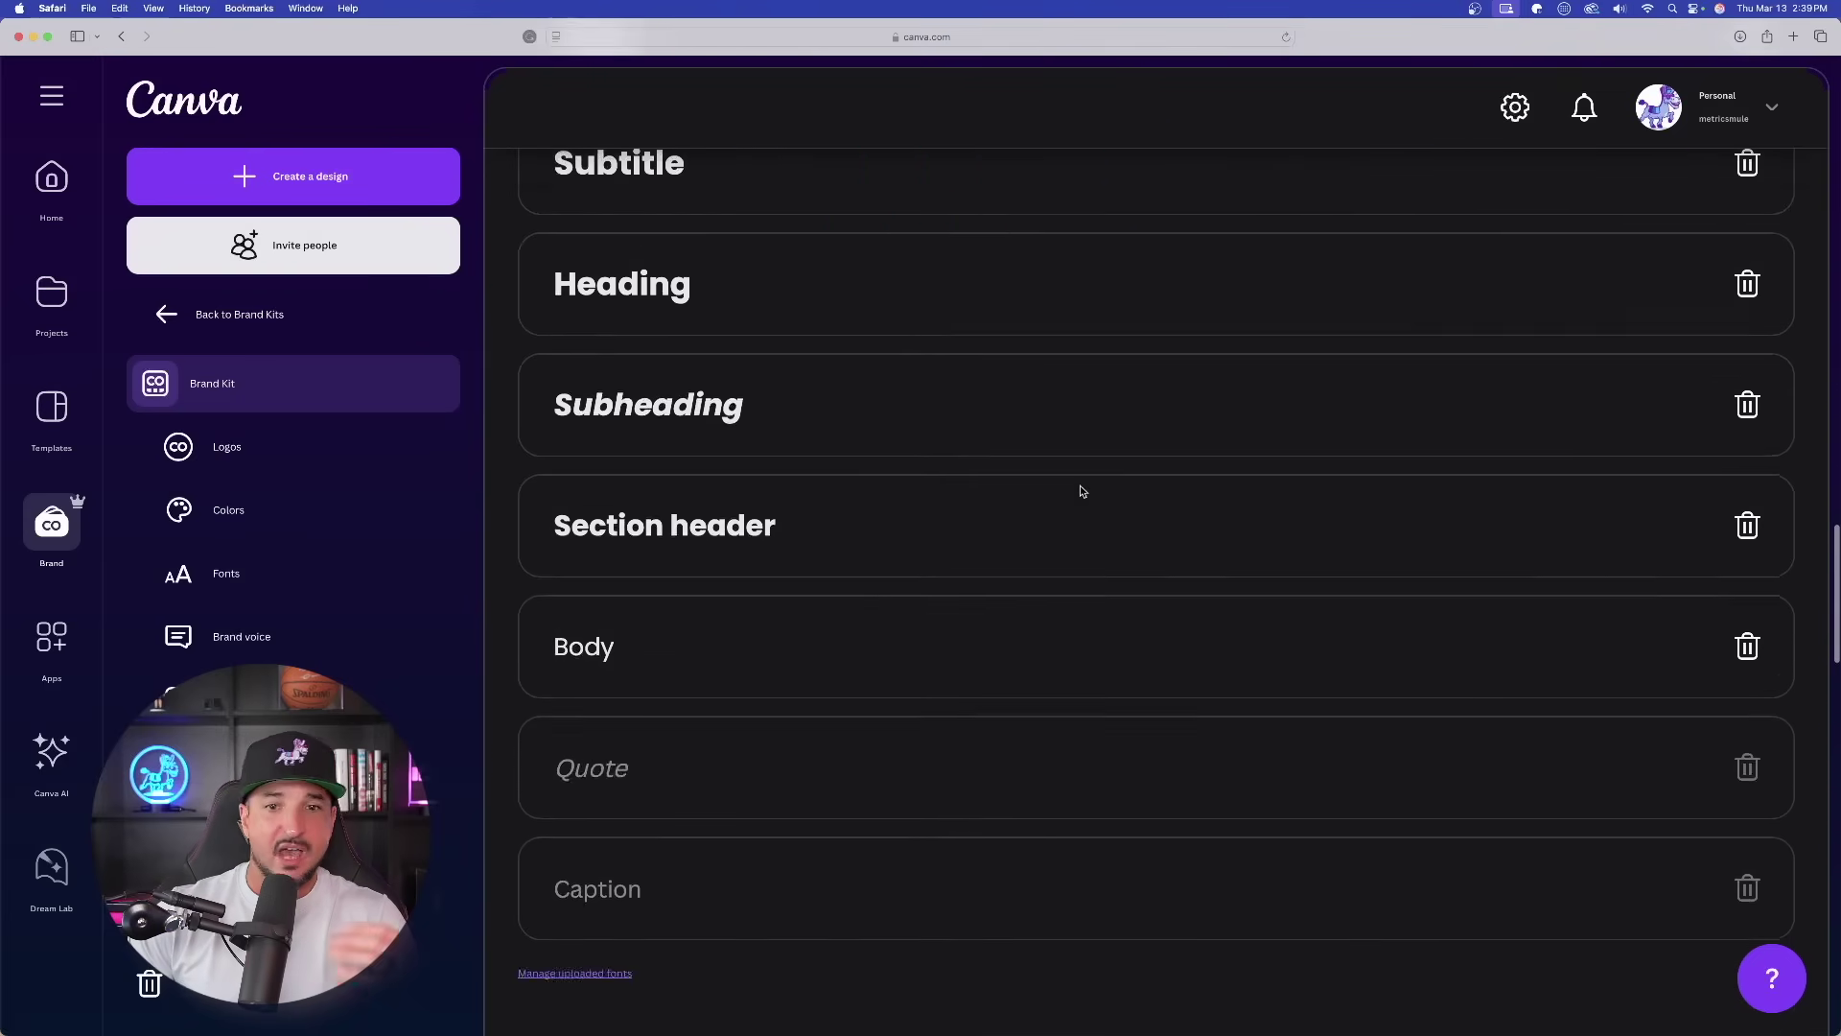
{"action": "scroll", "coordinate": [1082, 489], "scroll_direction": "down", "scroll_amount": 14}
Check the pink-lit portrait photo's options, then return up the Photos grid.
{"action": "left_click", "coordinate": [711, 586]}
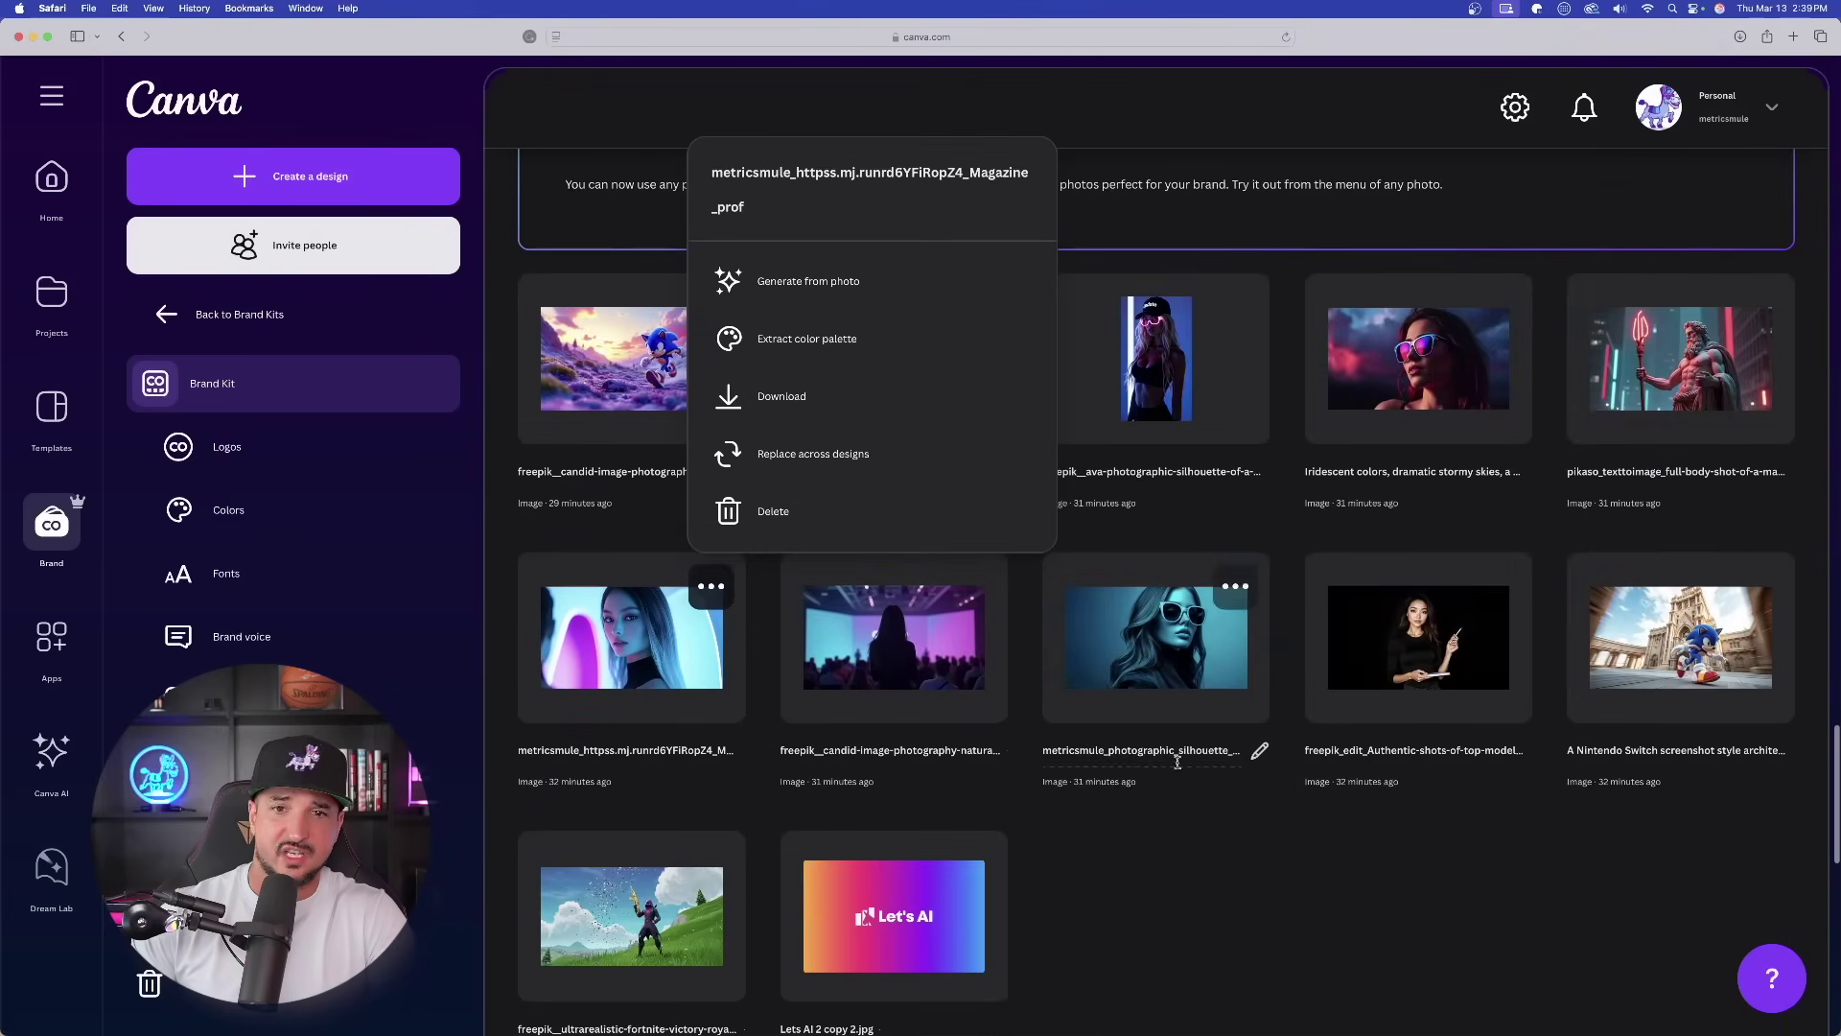
{"action": "left_click", "coordinate": [1242, 840]}
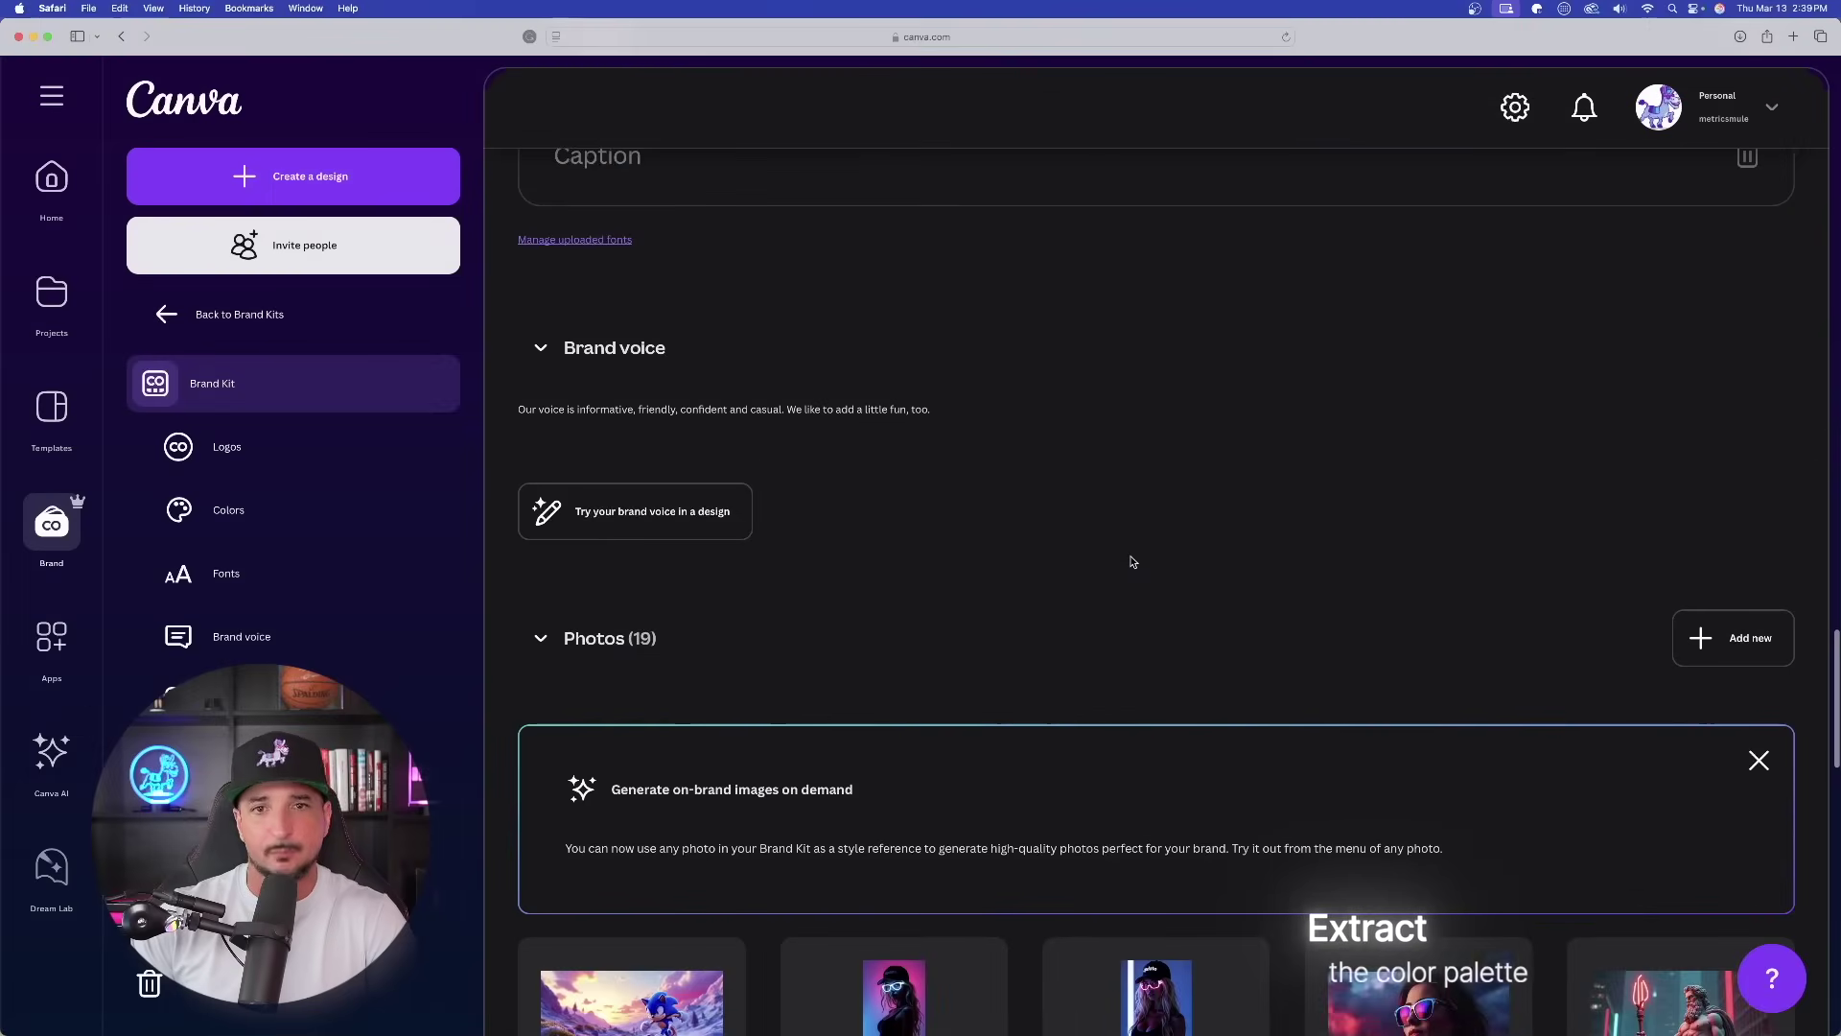
{"action": "scroll", "coordinate": [1130, 558], "scroll_direction": "up", "scroll_amount": 6}
{"action": "scroll", "coordinate": [1130, 560], "scroll_direction": "up", "scroll_amount": 10}
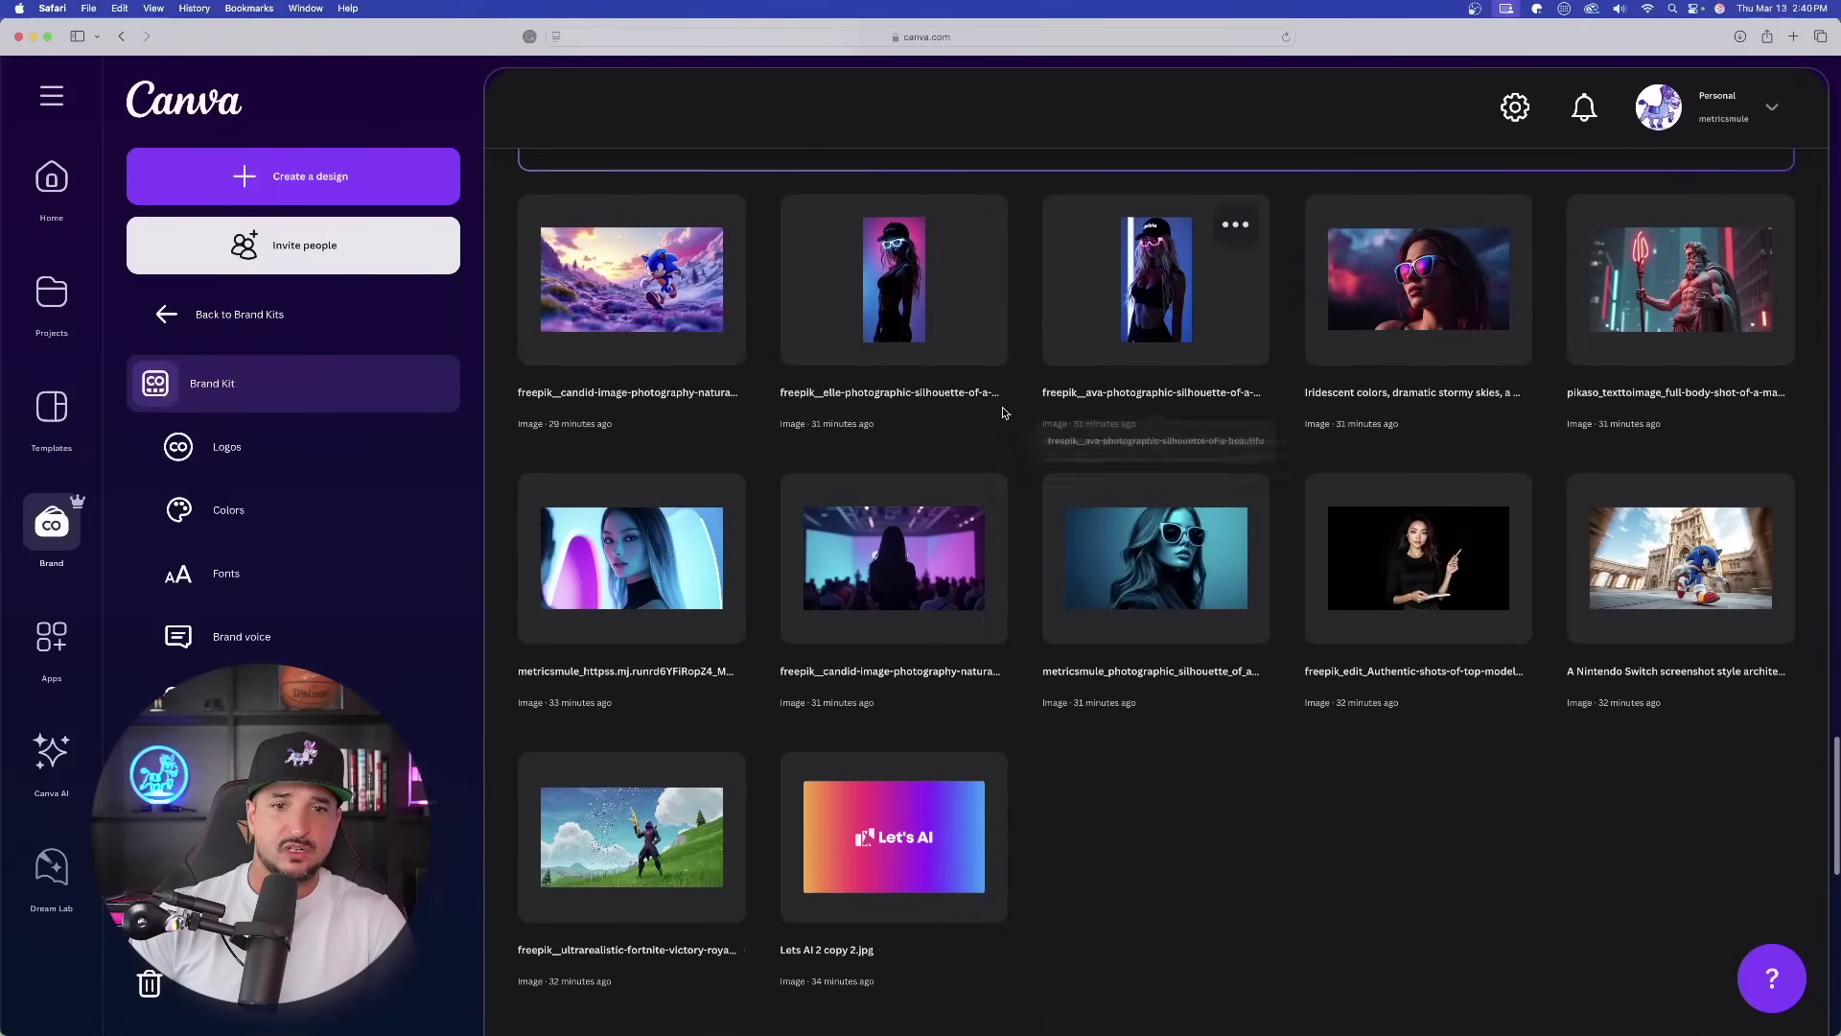
{"action": "scroll", "coordinate": [1015, 469], "scroll_direction": "up", "scroll_amount": 4}
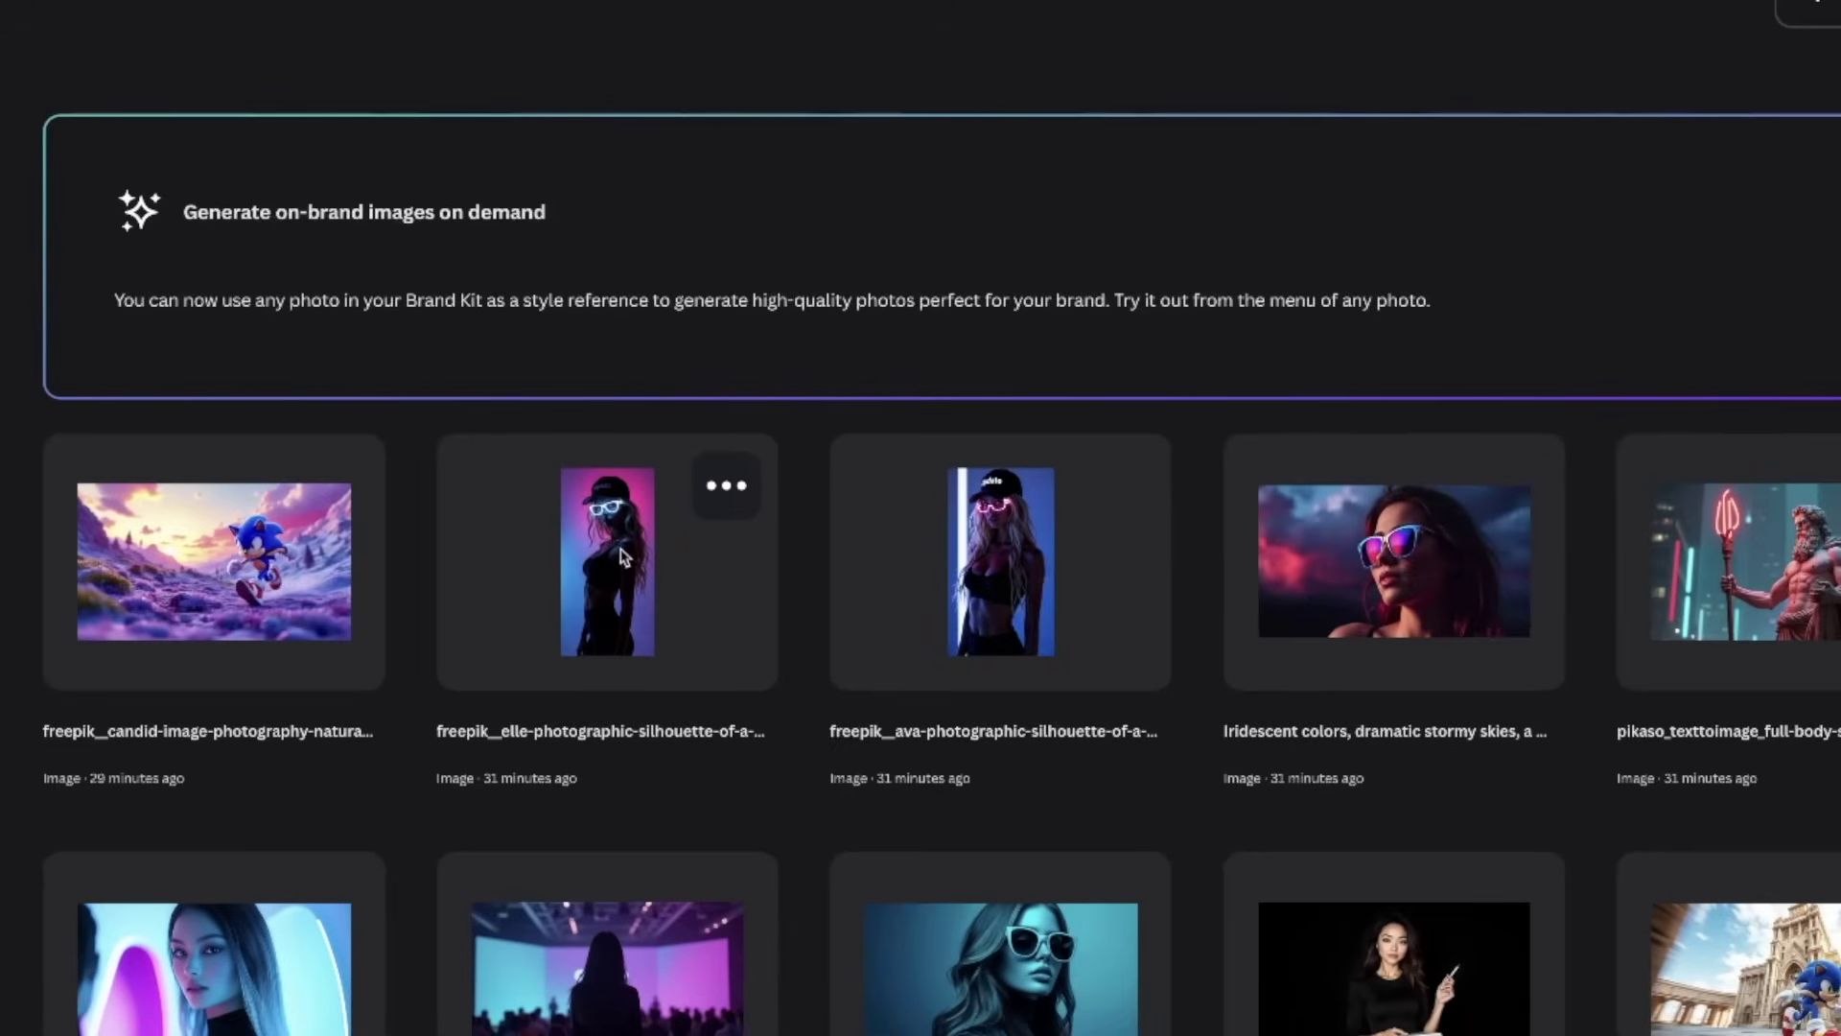
Generate from the neon silhouette photo with the prompt 'A TIGER', checking the 1:1 aspect ratio.
{"action": "left_click", "coordinate": [727, 489]}
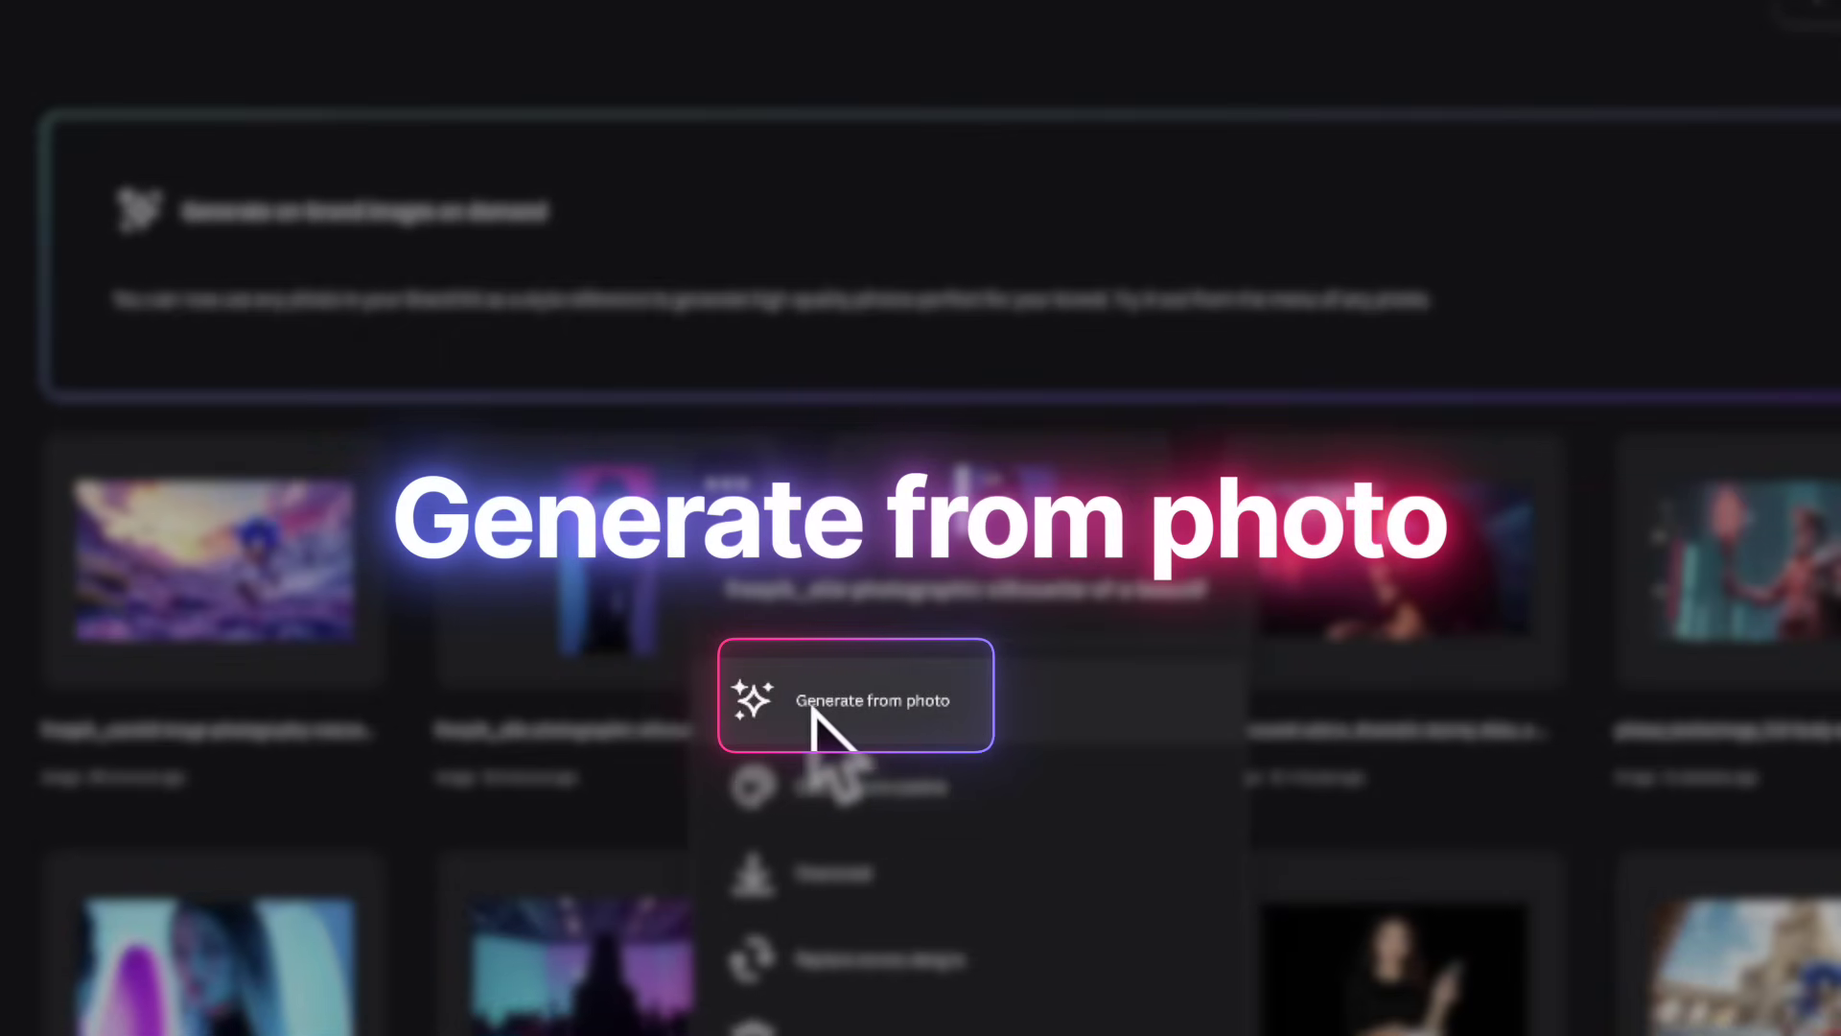
{"action": "left_click", "coordinate": [856, 709]}
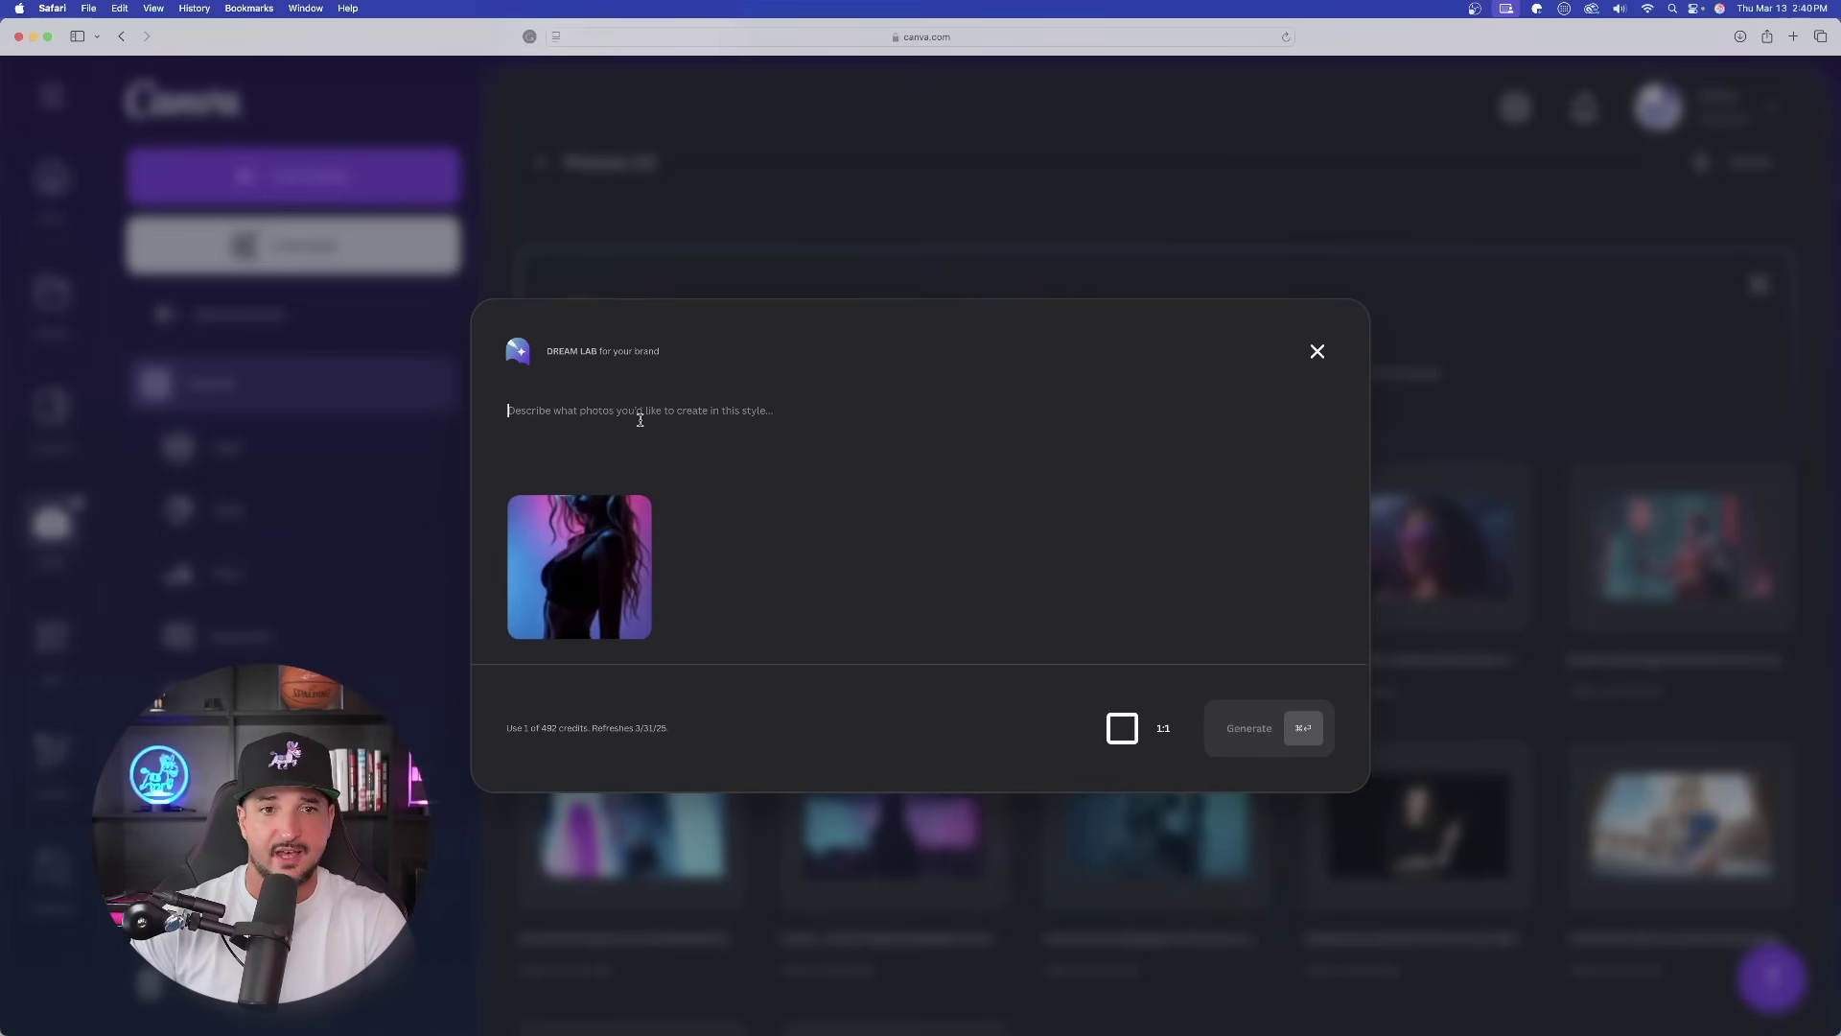
{"action": "type", "text": "A TIGER"}
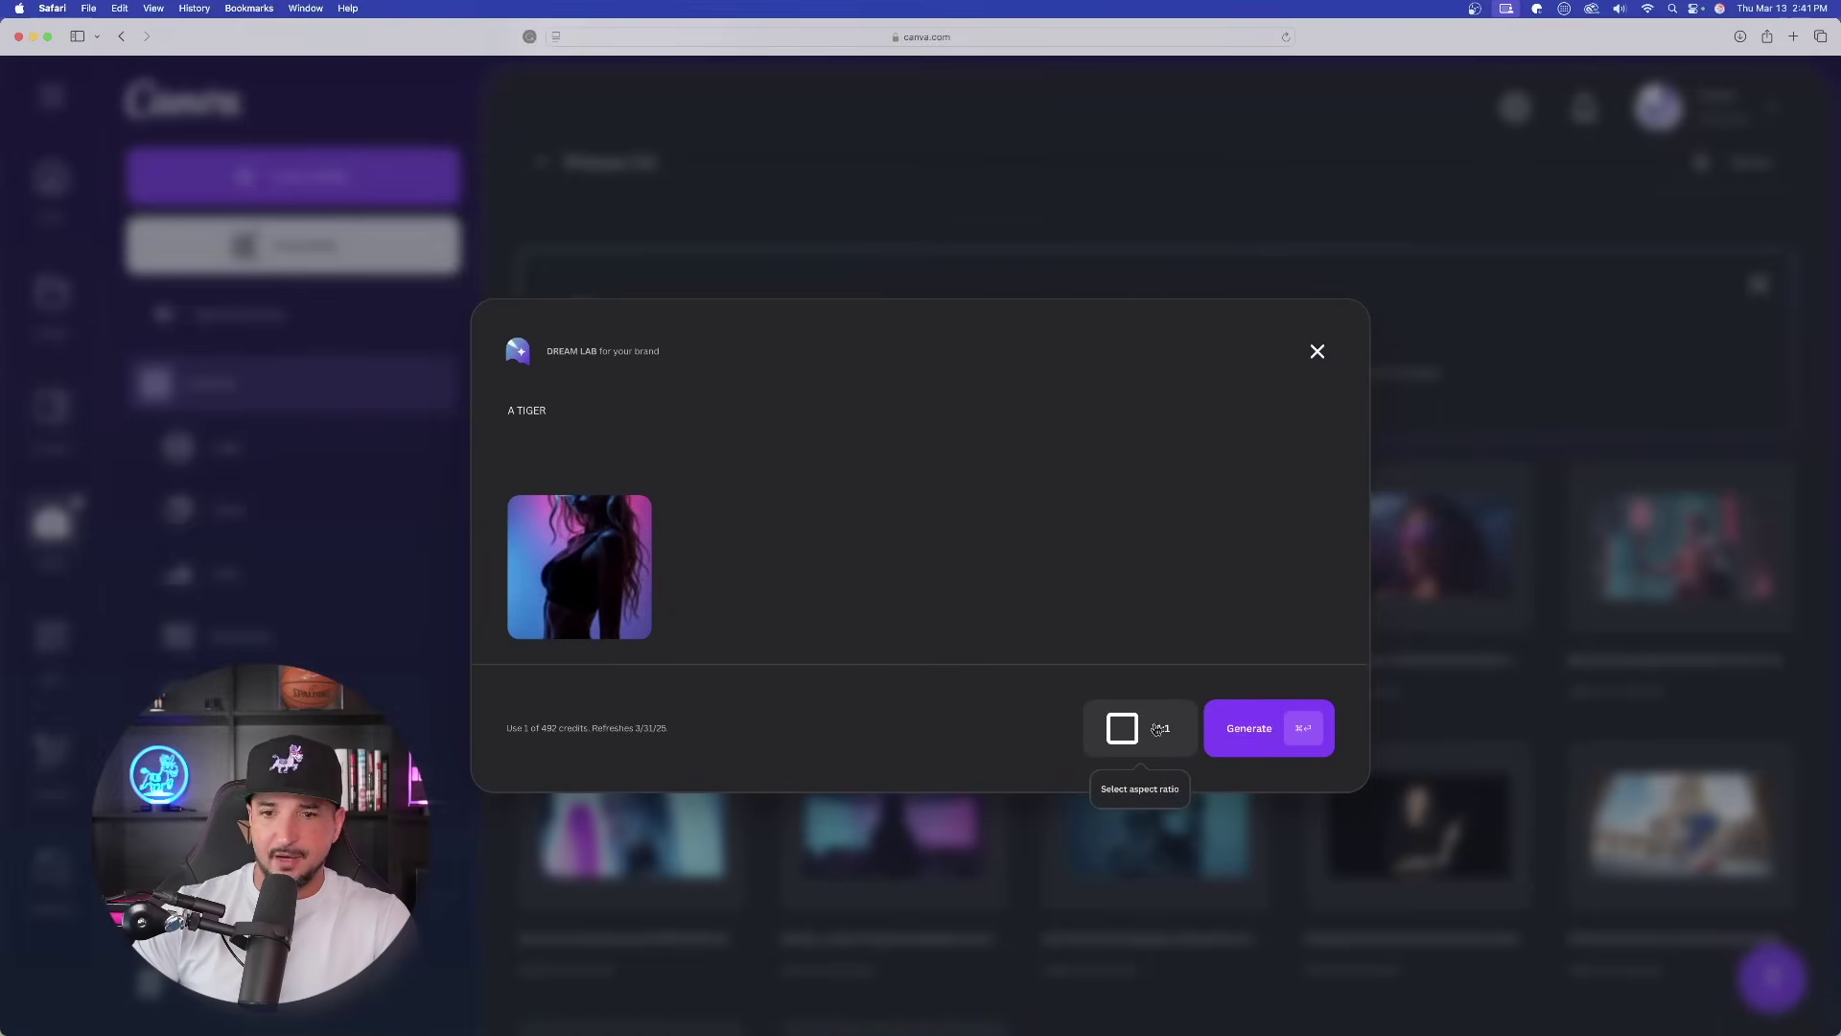
{"action": "left_click", "coordinate": [1158, 729]}
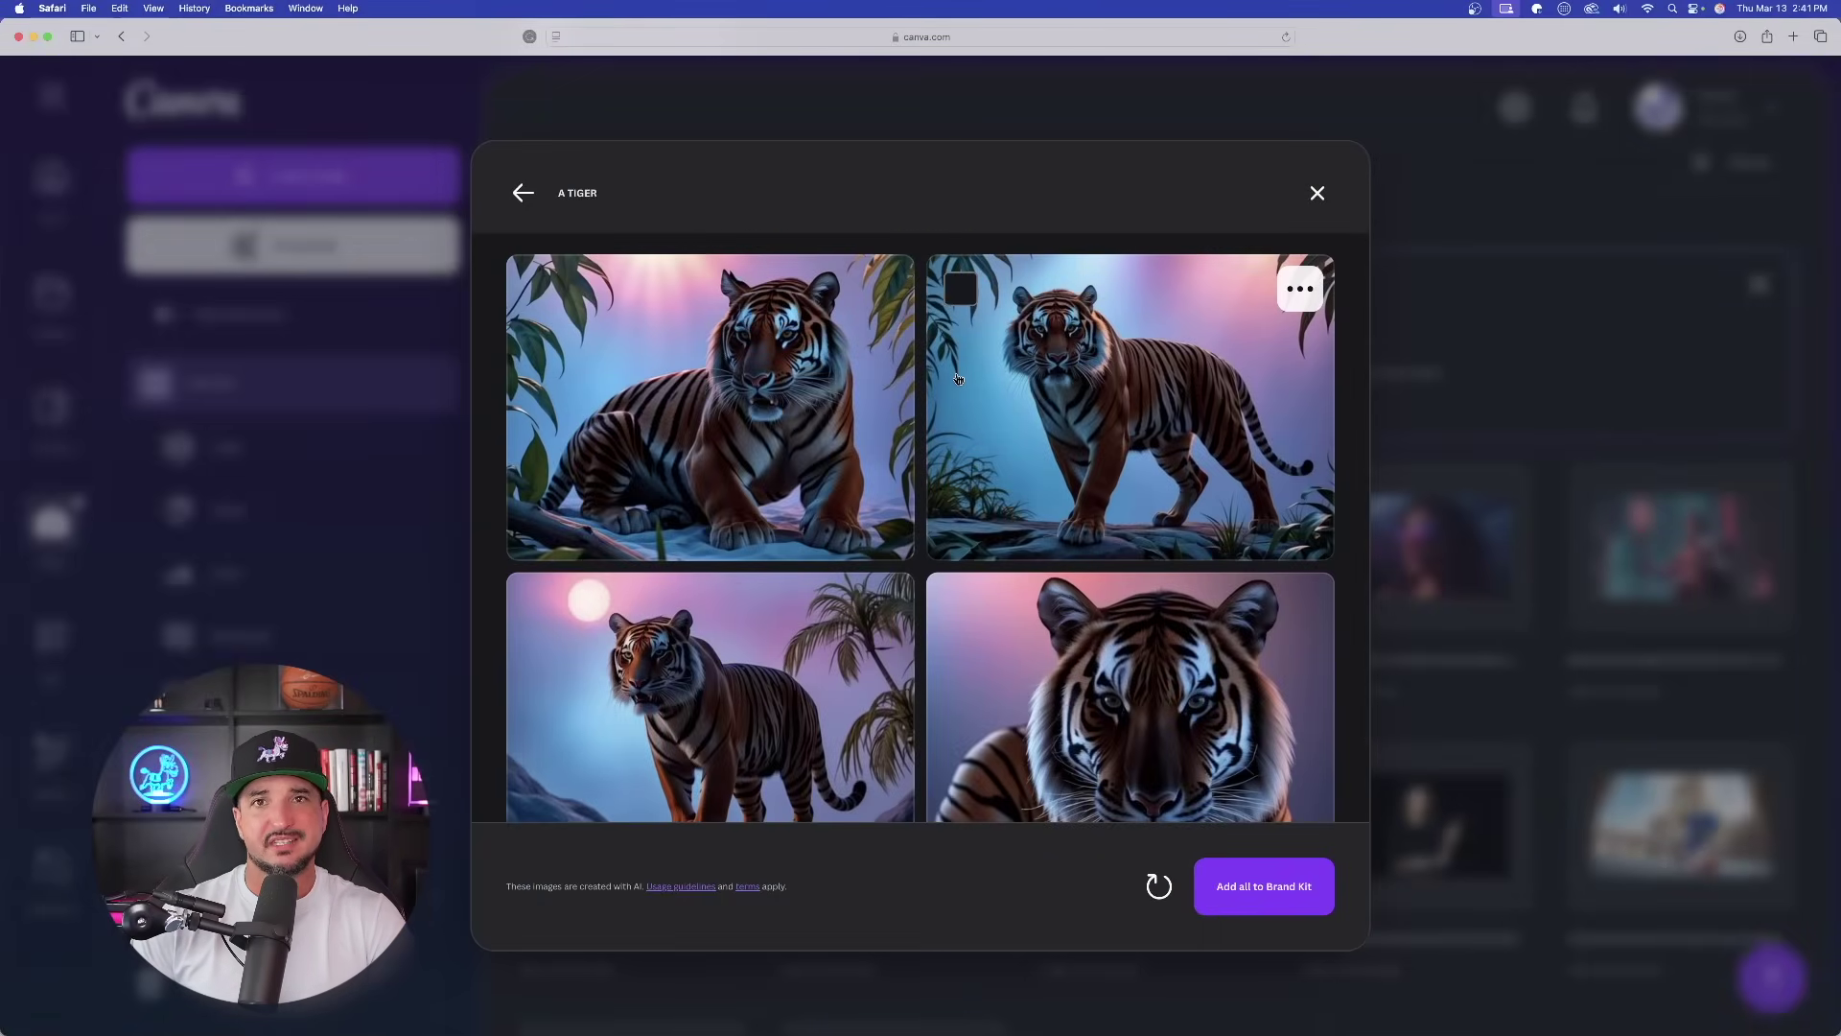
From the Sonic photo, generate 3D video game characters, then a man standing on a mountain.
{"action": "key", "text": "Escape"}
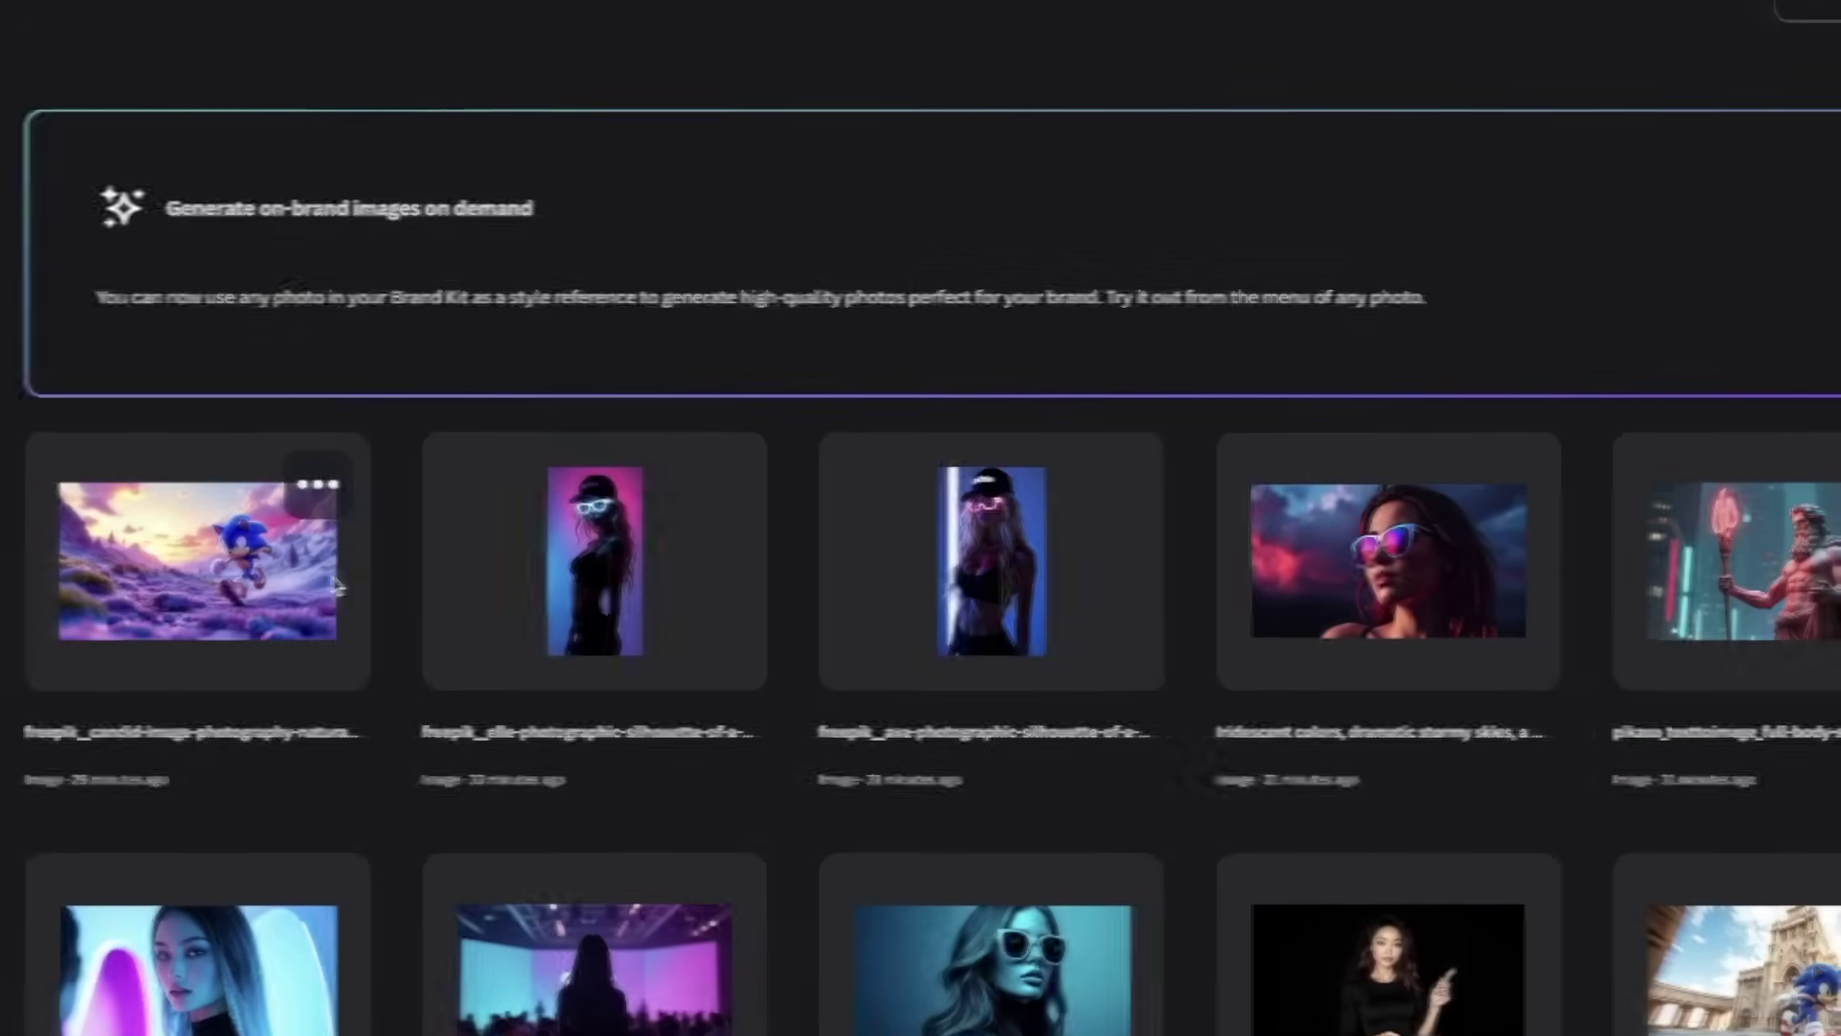
{"action": "left_click", "coordinate": [343, 498]}
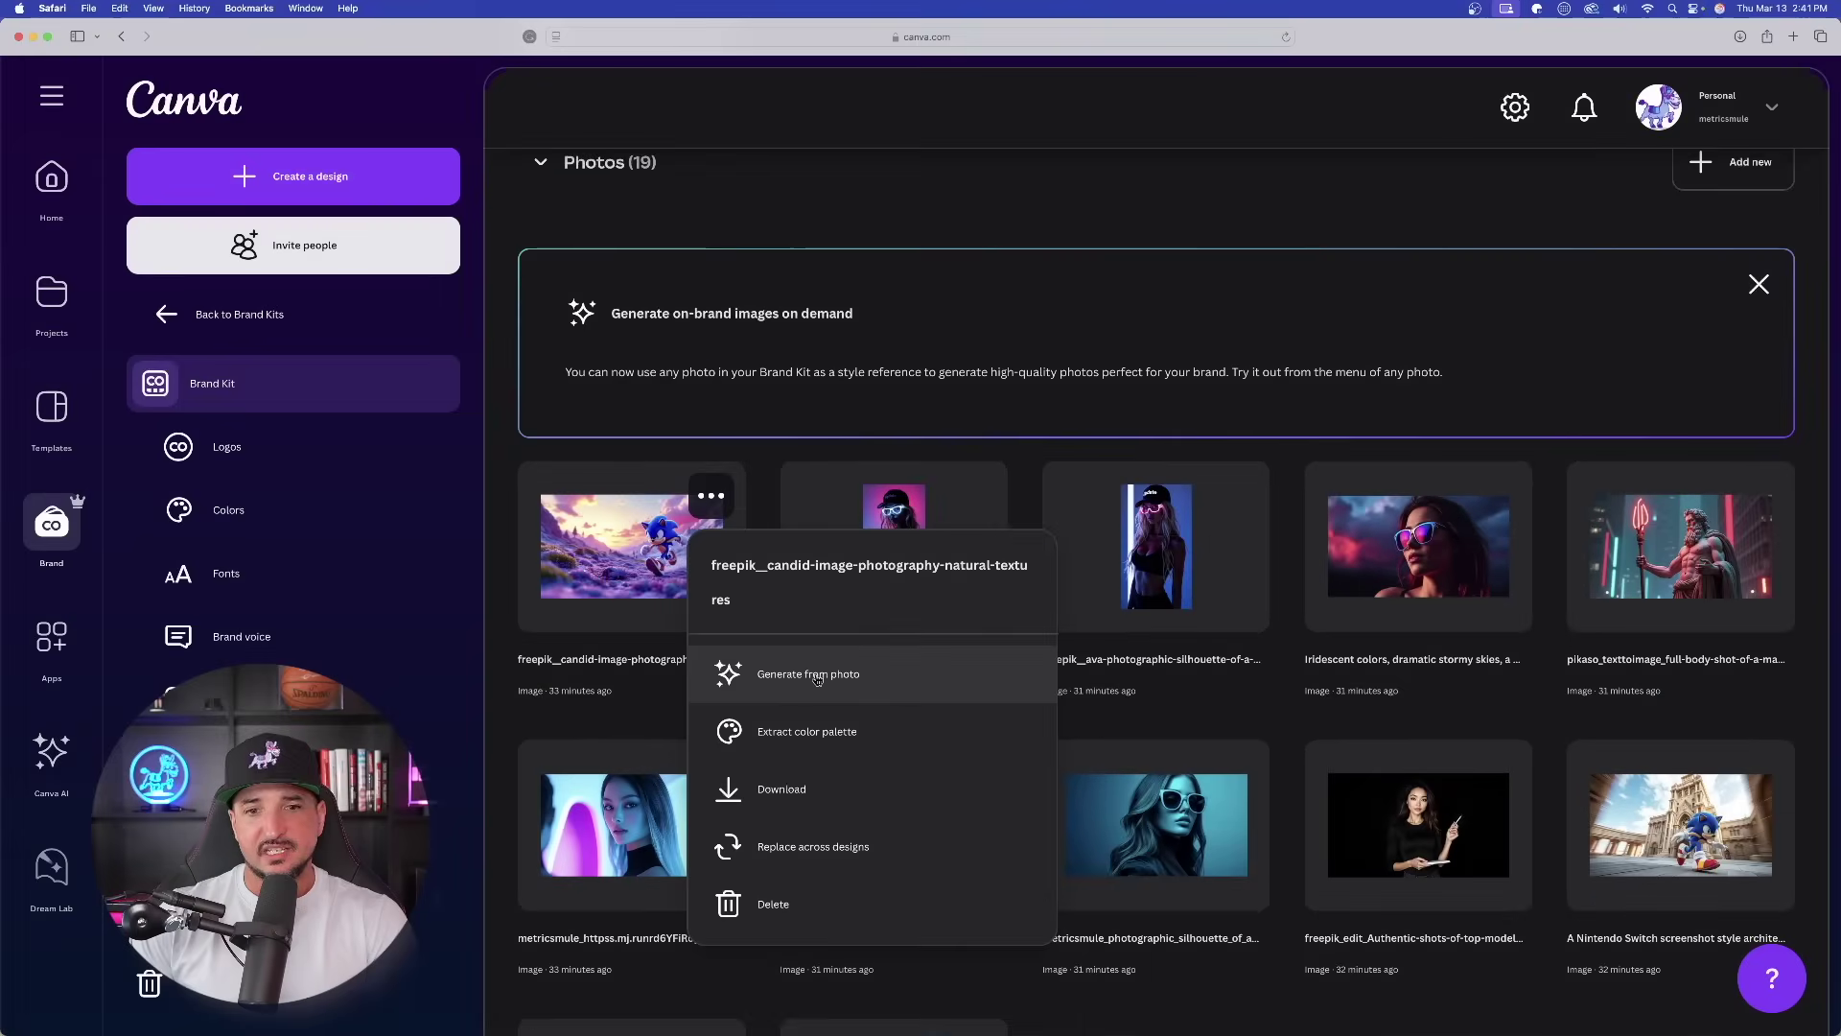
{"action": "left_click", "coordinate": [370, 755]}
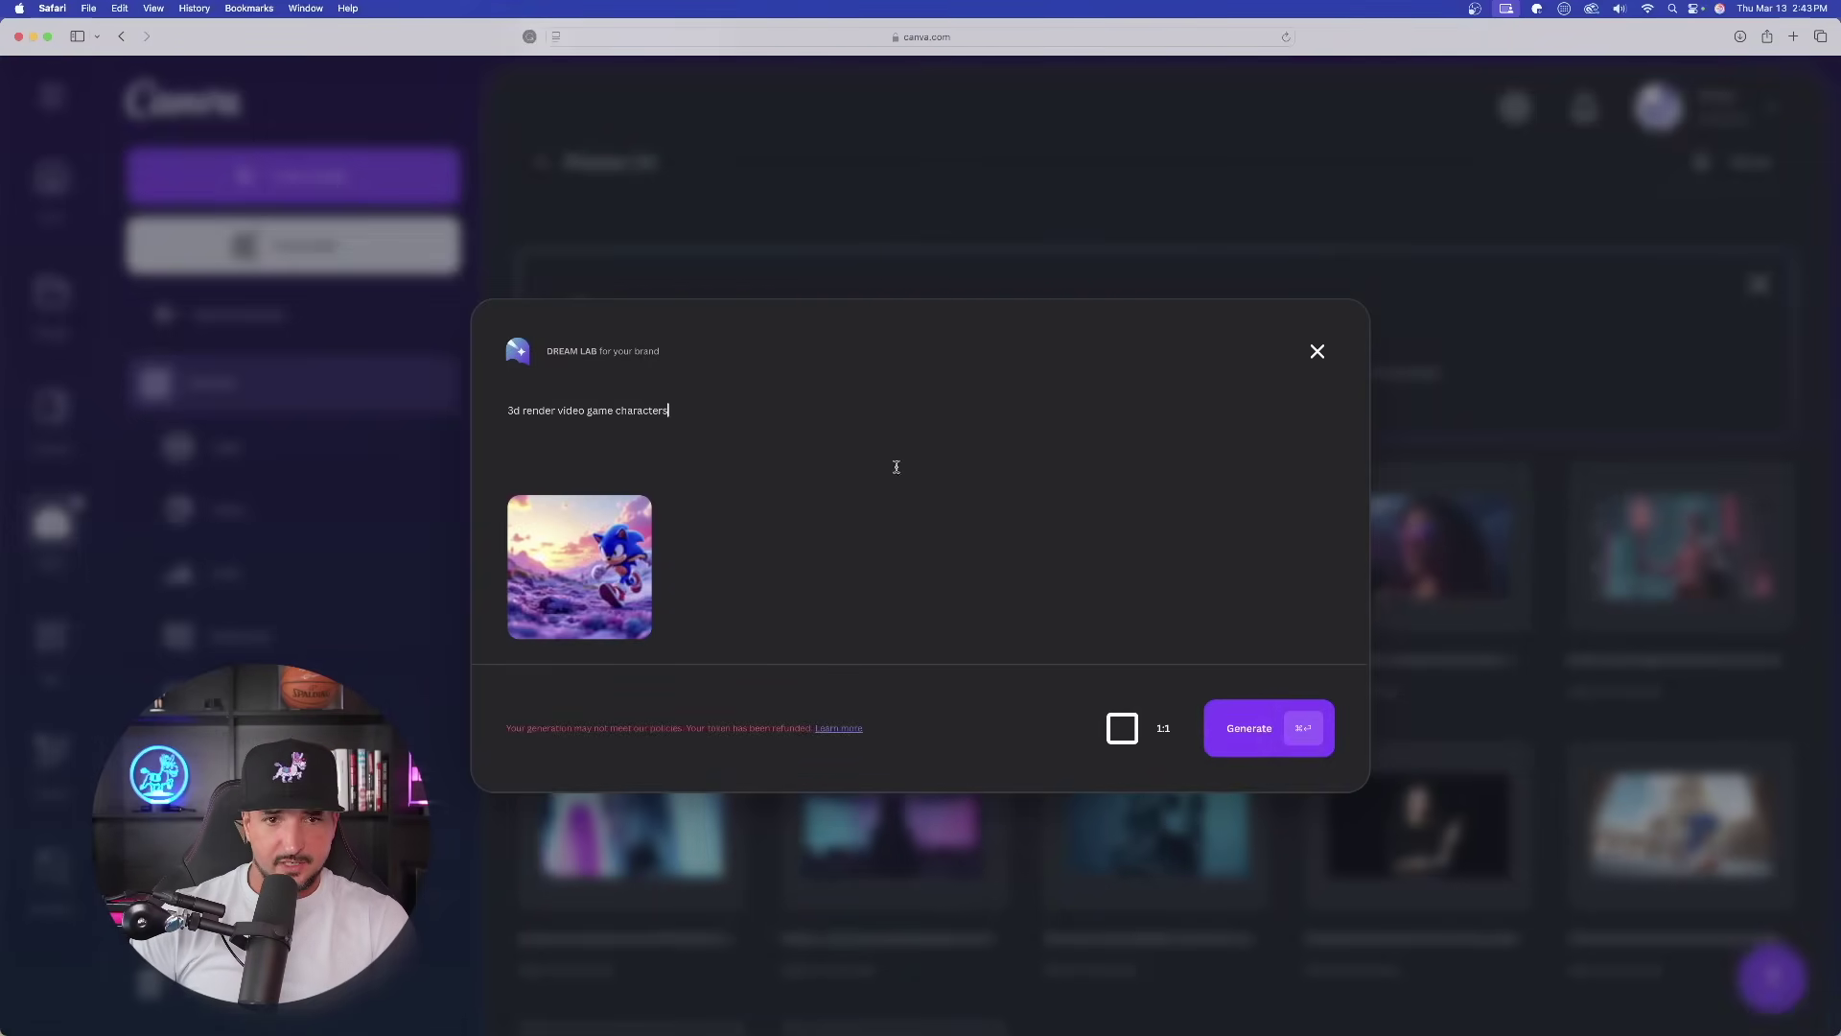
{"action": "key", "text": "super+Return"}
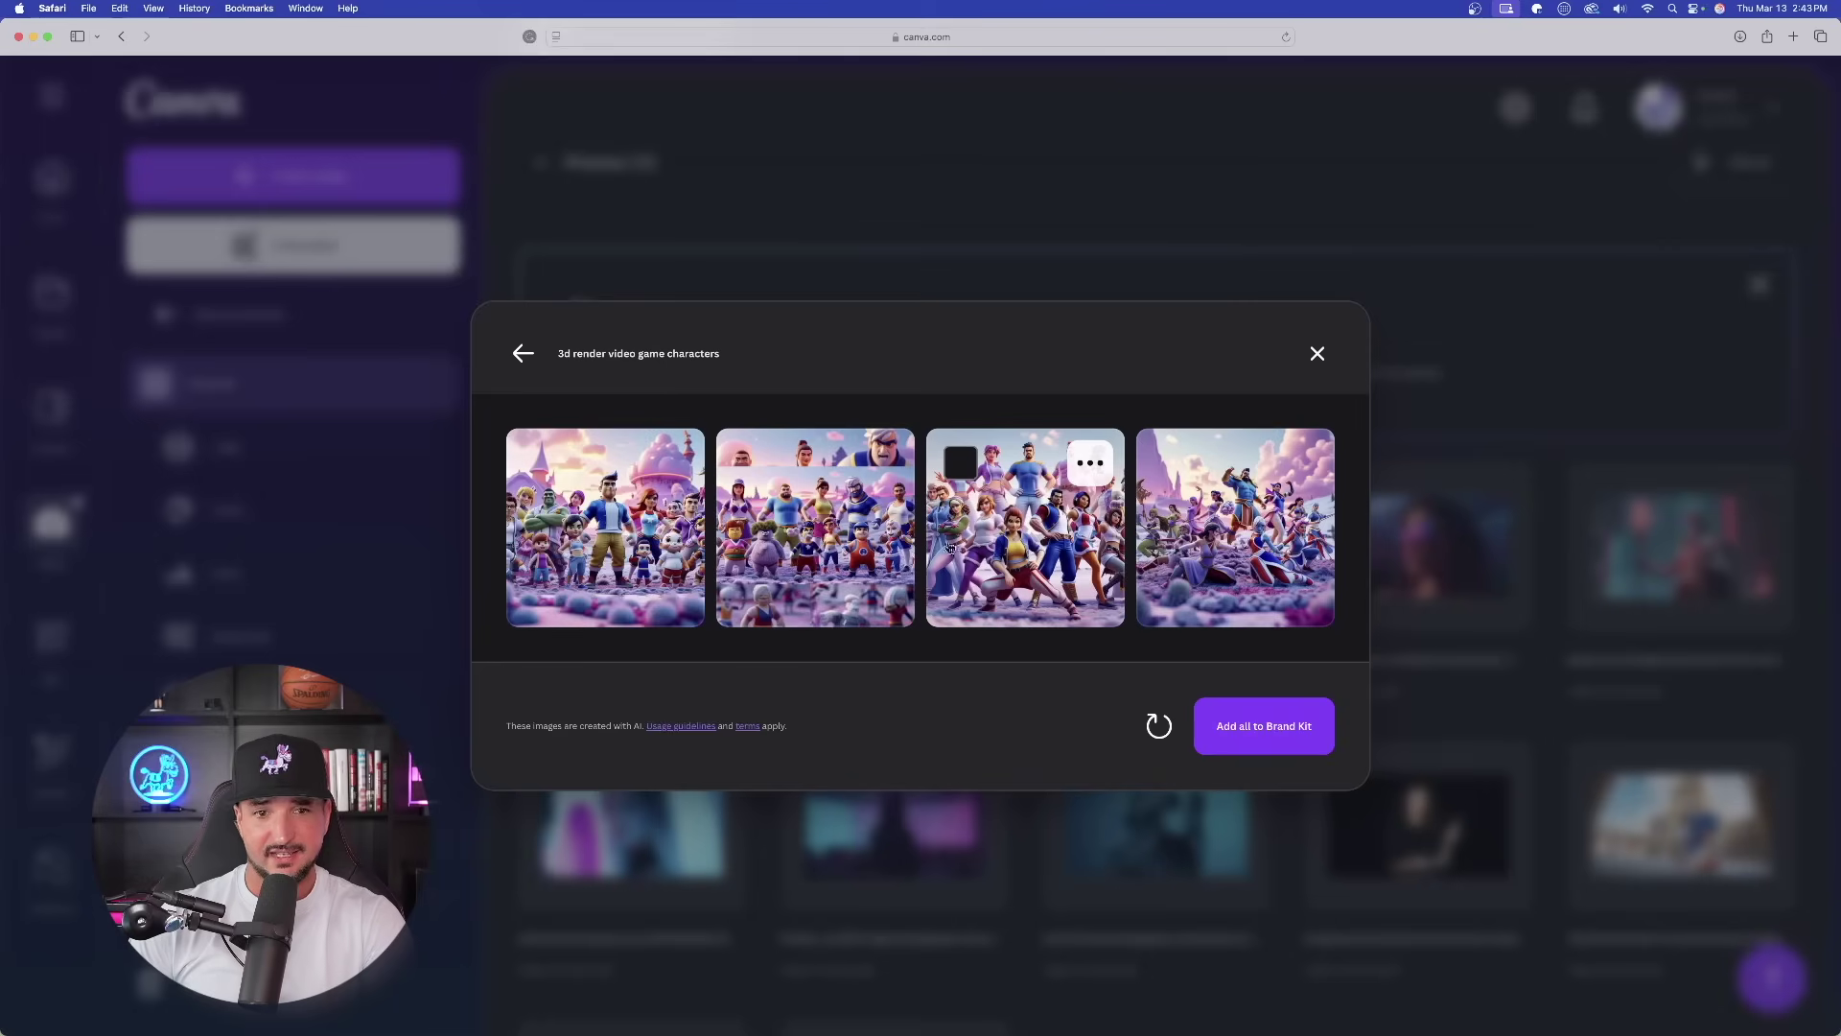
{"action": "left_click", "coordinate": [524, 355]}
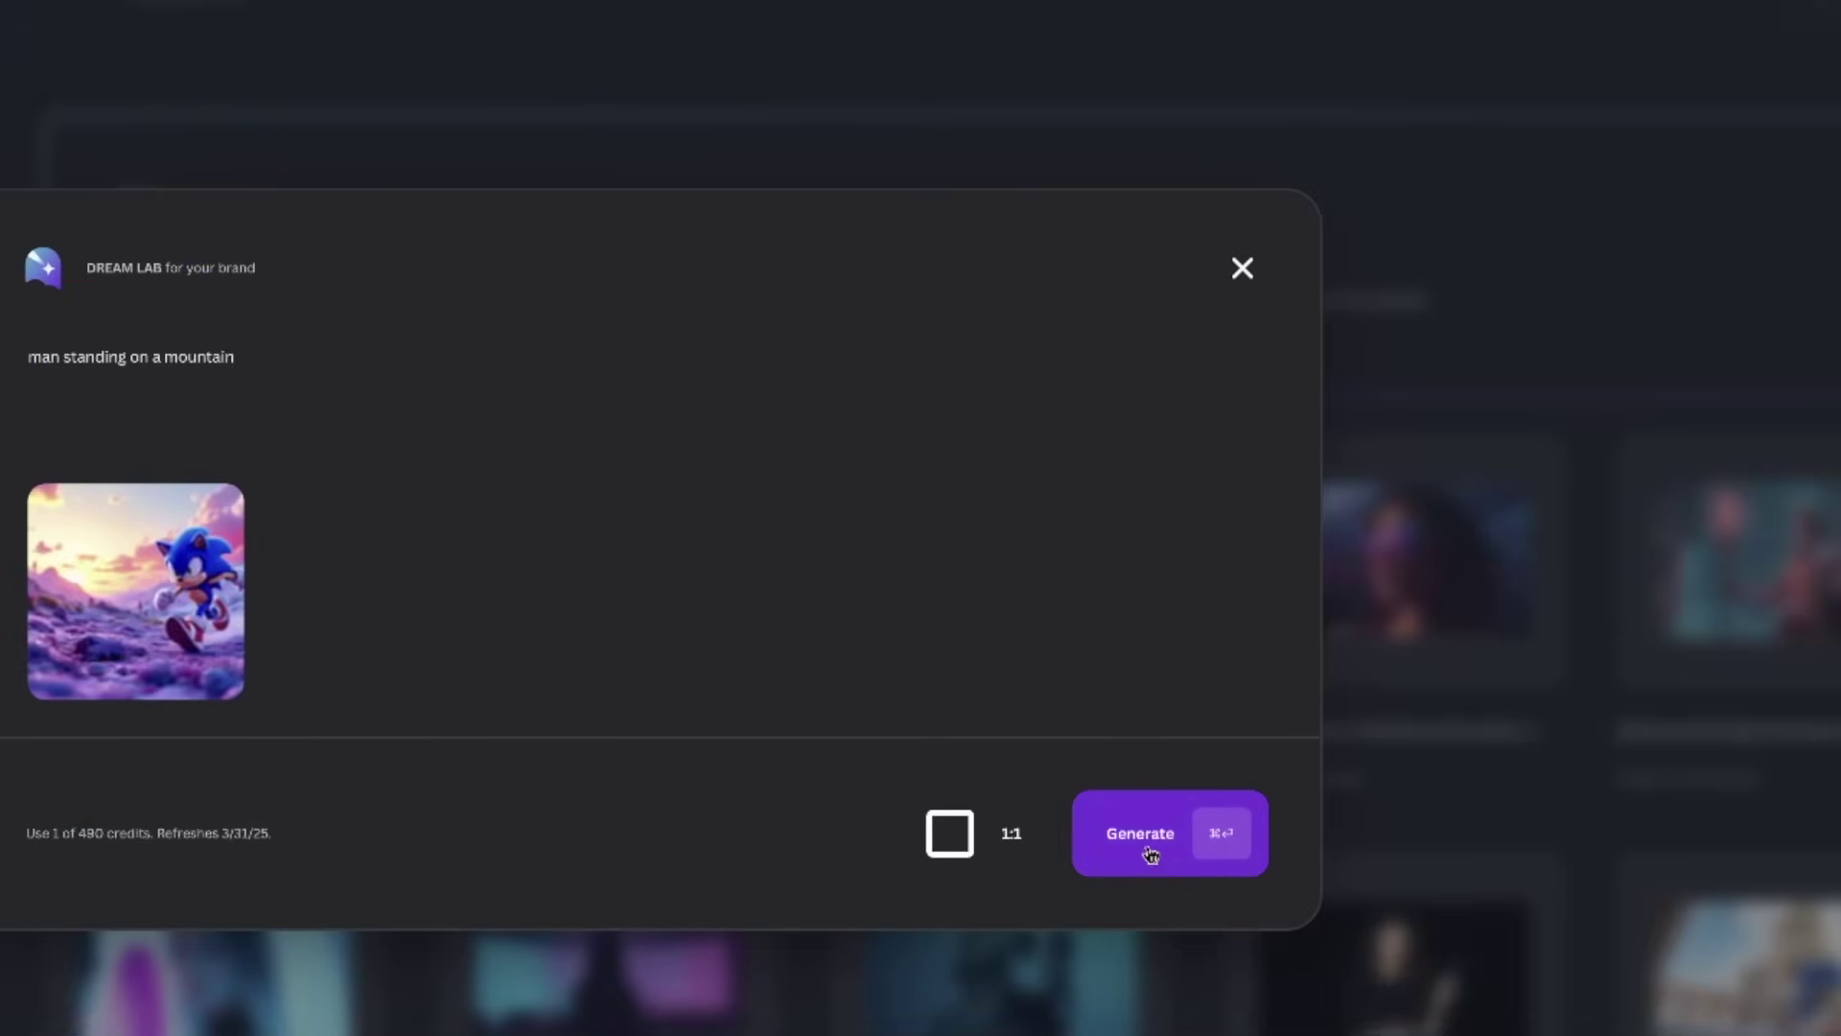
{"action": "left_click", "coordinate": [1150, 853]}
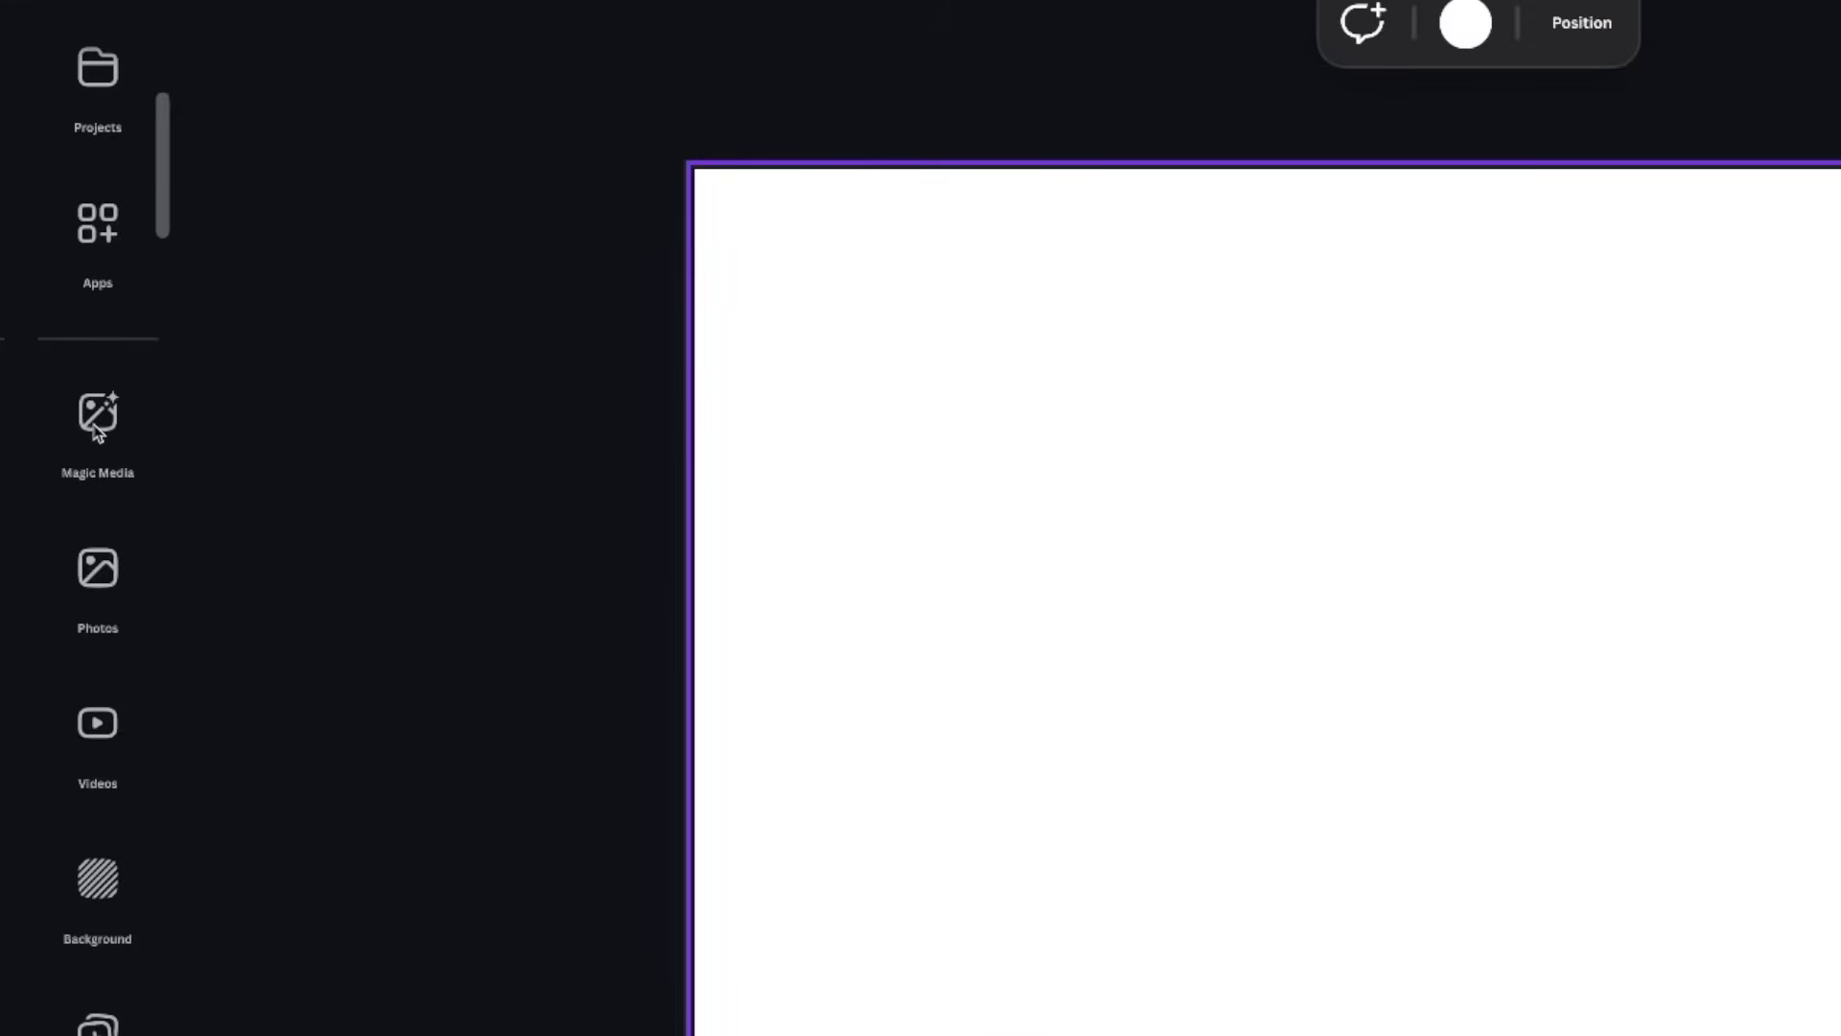
Generate four Magic Media graphics from 'Hand holding a smartphone, minimalist'.
{"action": "left_click", "coordinate": [54, 447]}
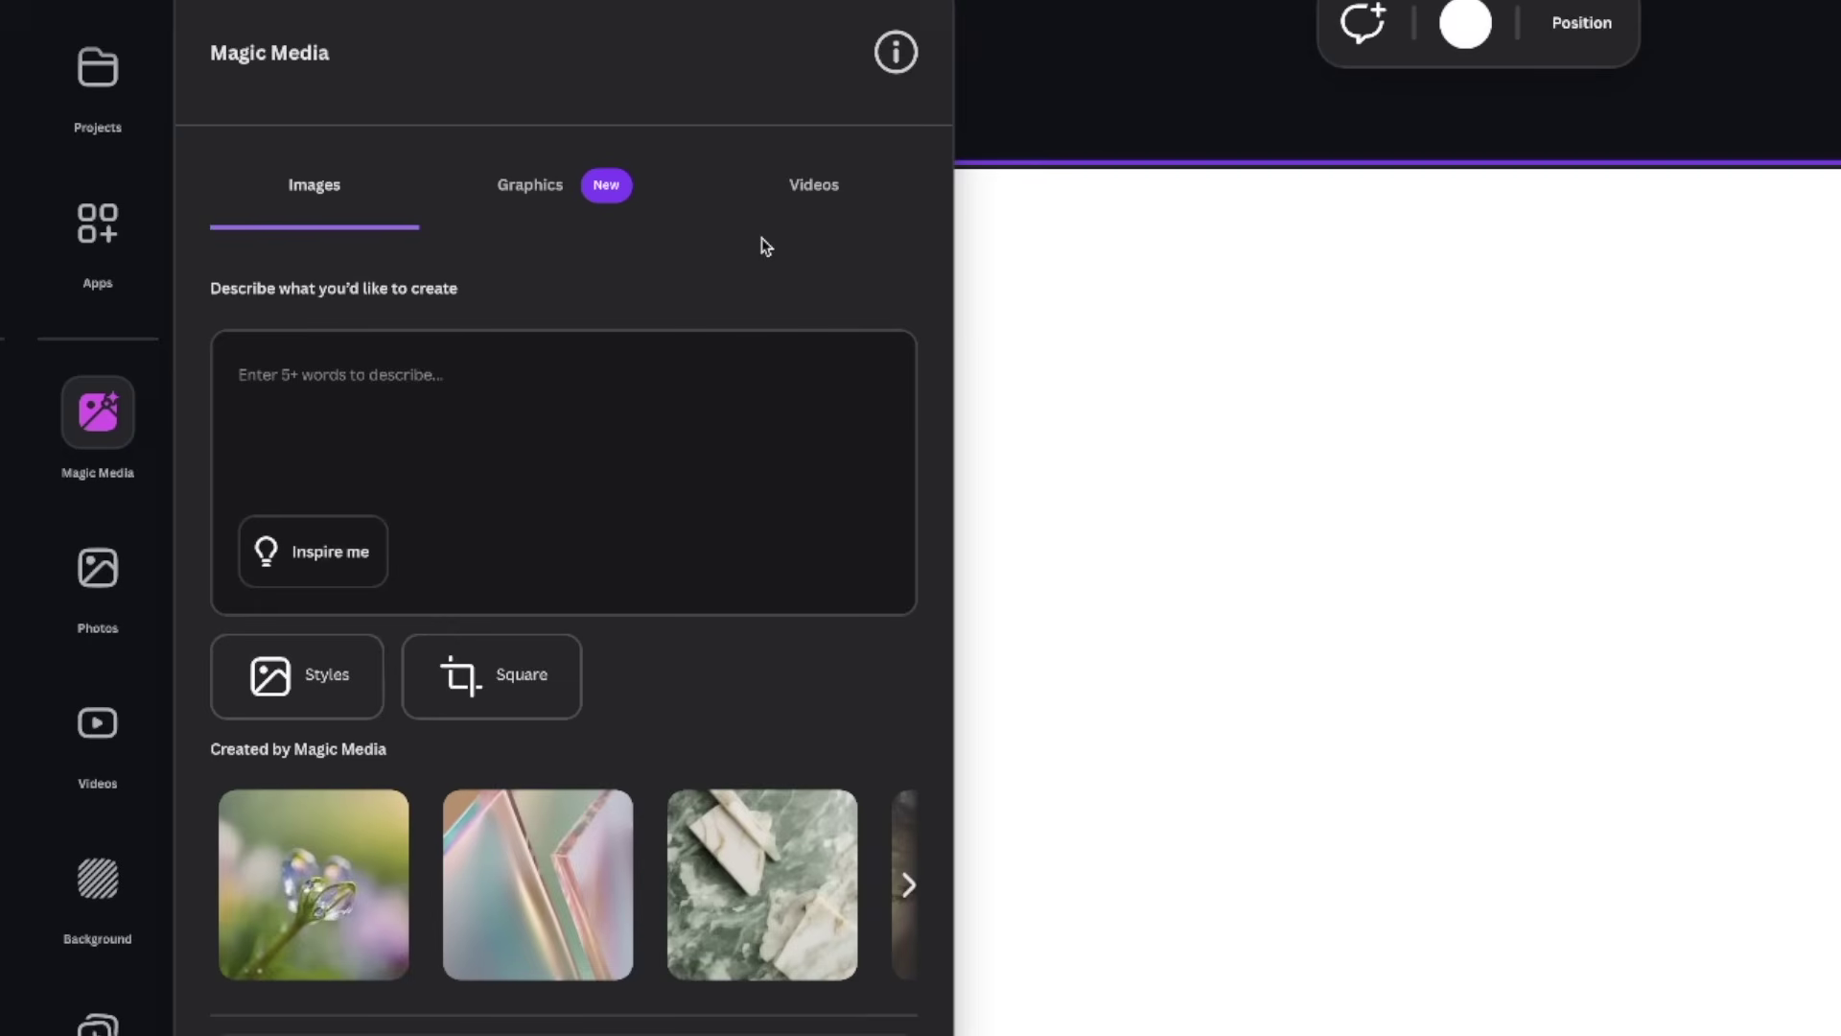
{"action": "left_click", "coordinate": [547, 186]}
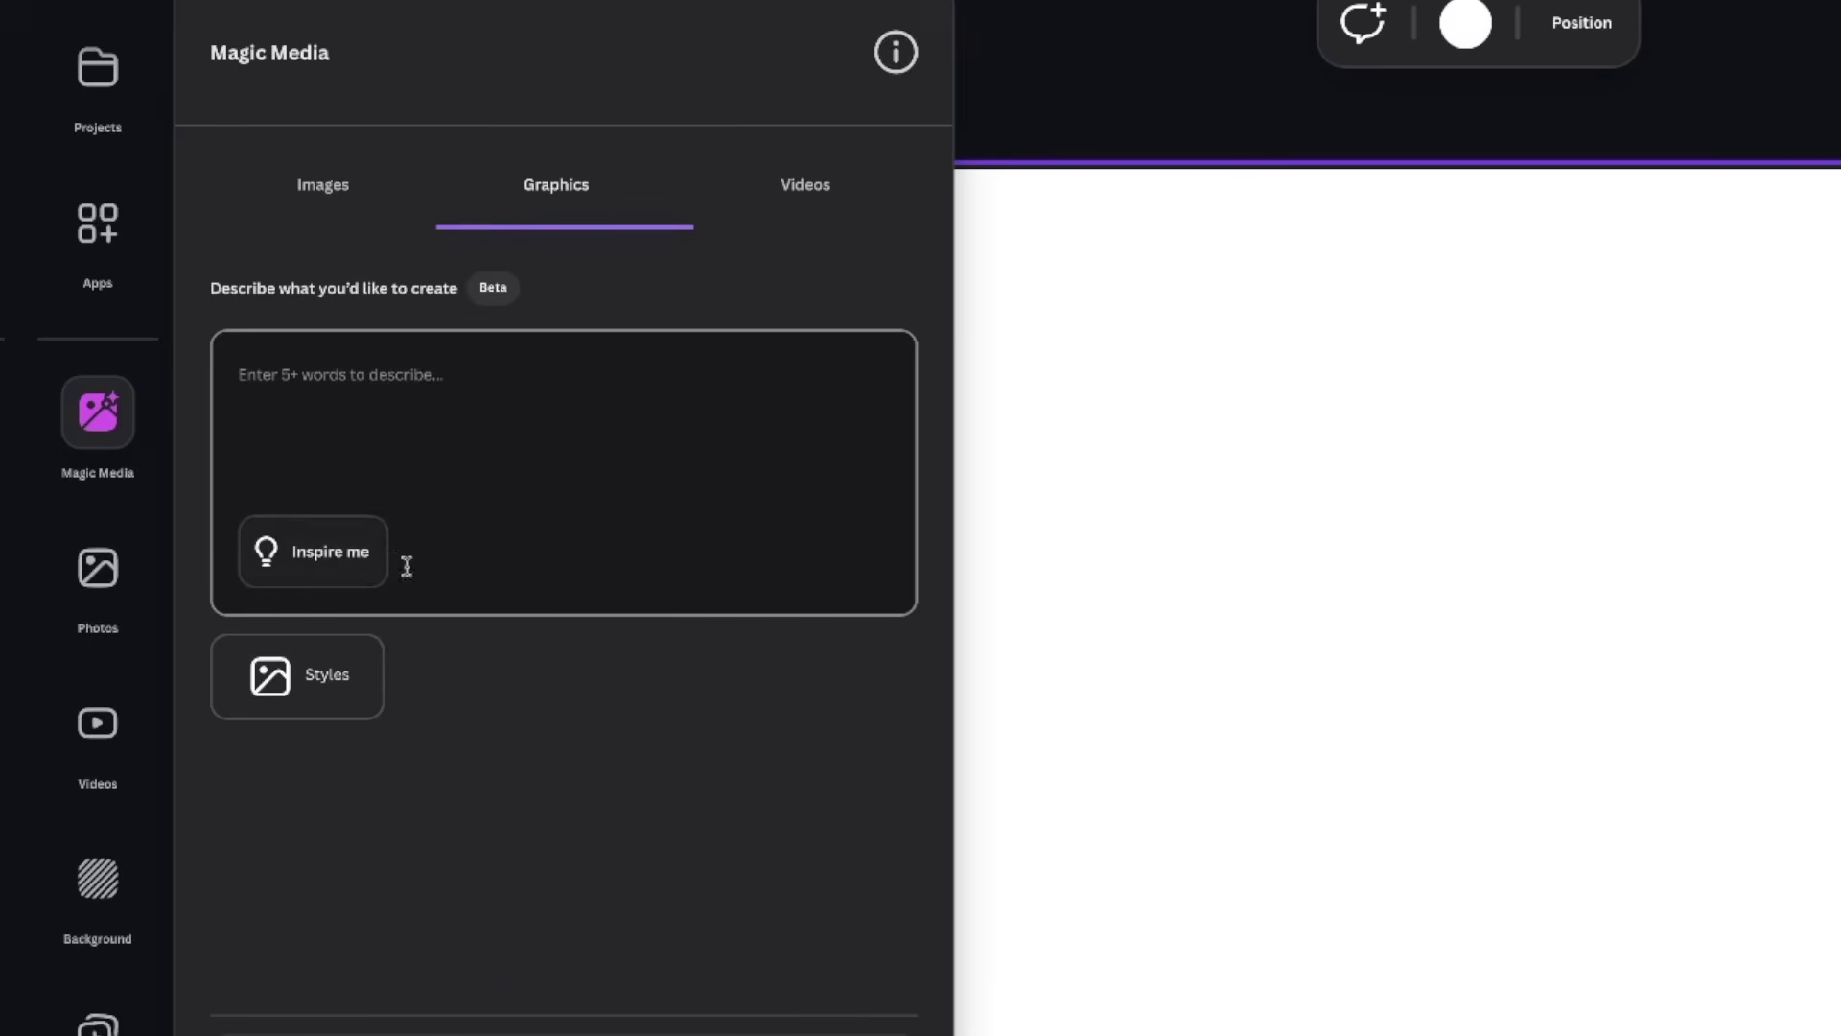
{"action": "left_click", "coordinate": [324, 563]}
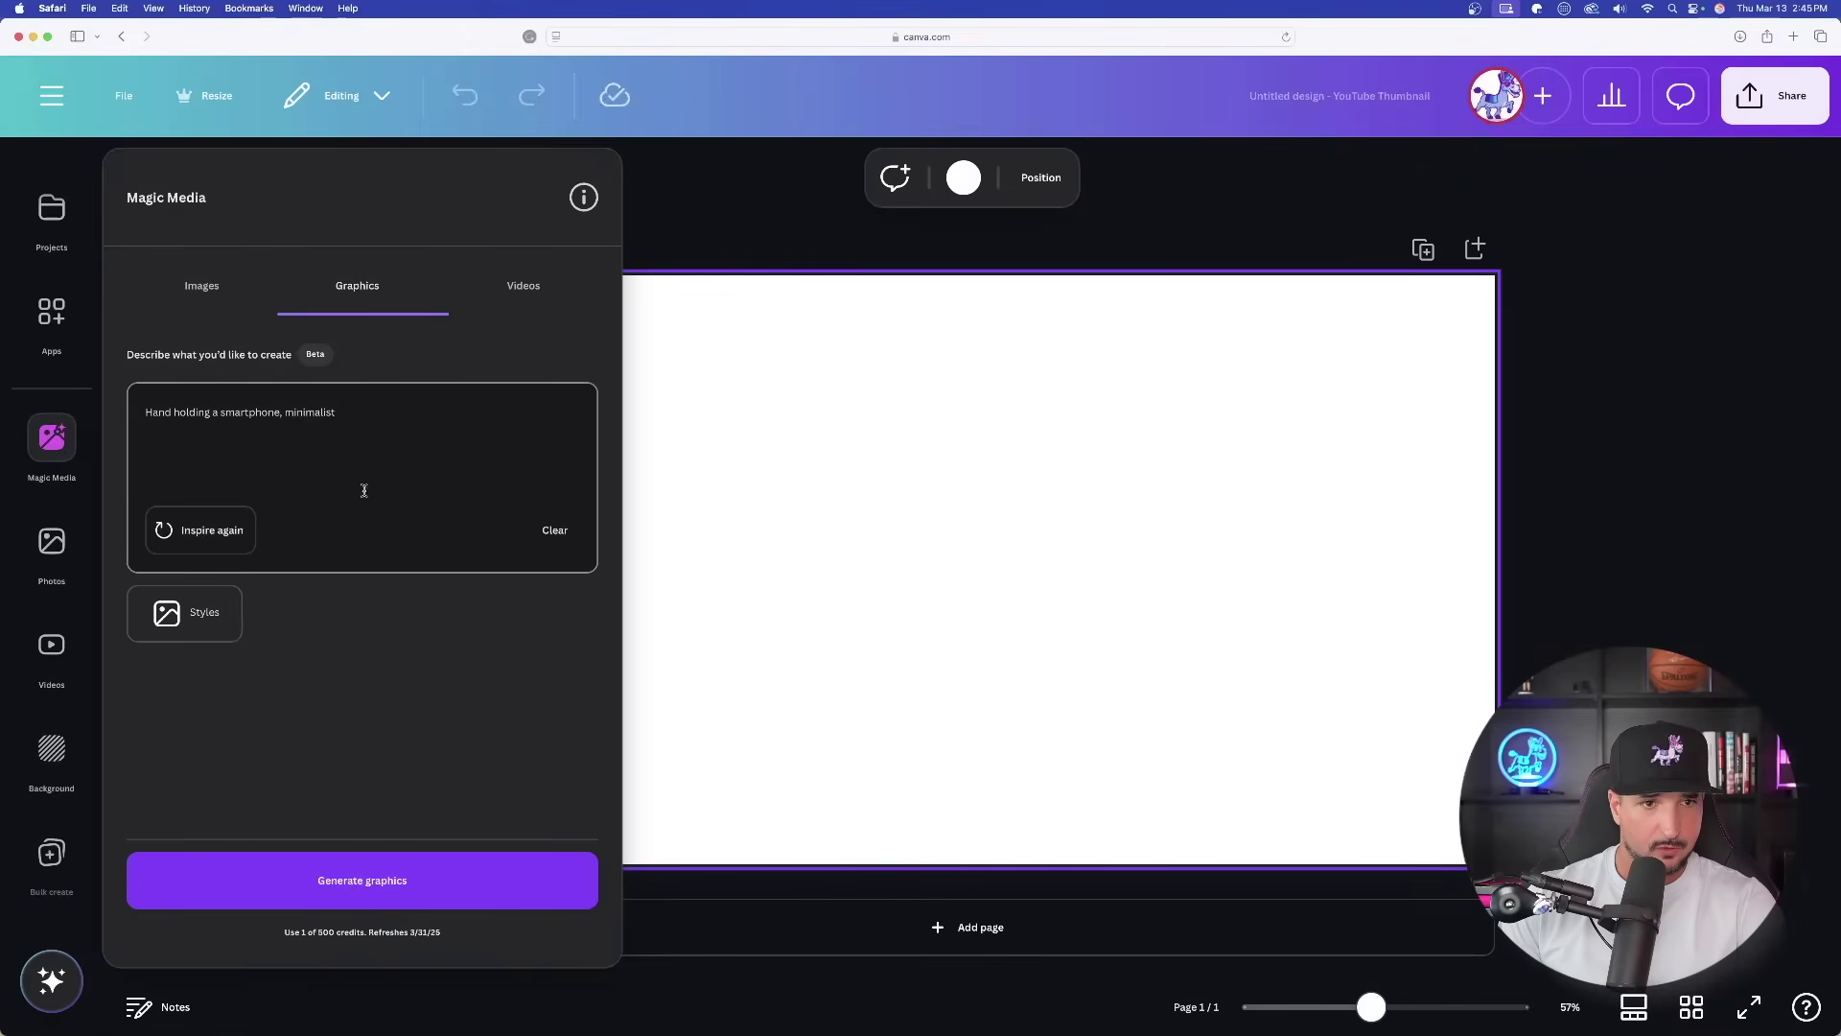
{"action": "left_click", "coordinate": [363, 880]}
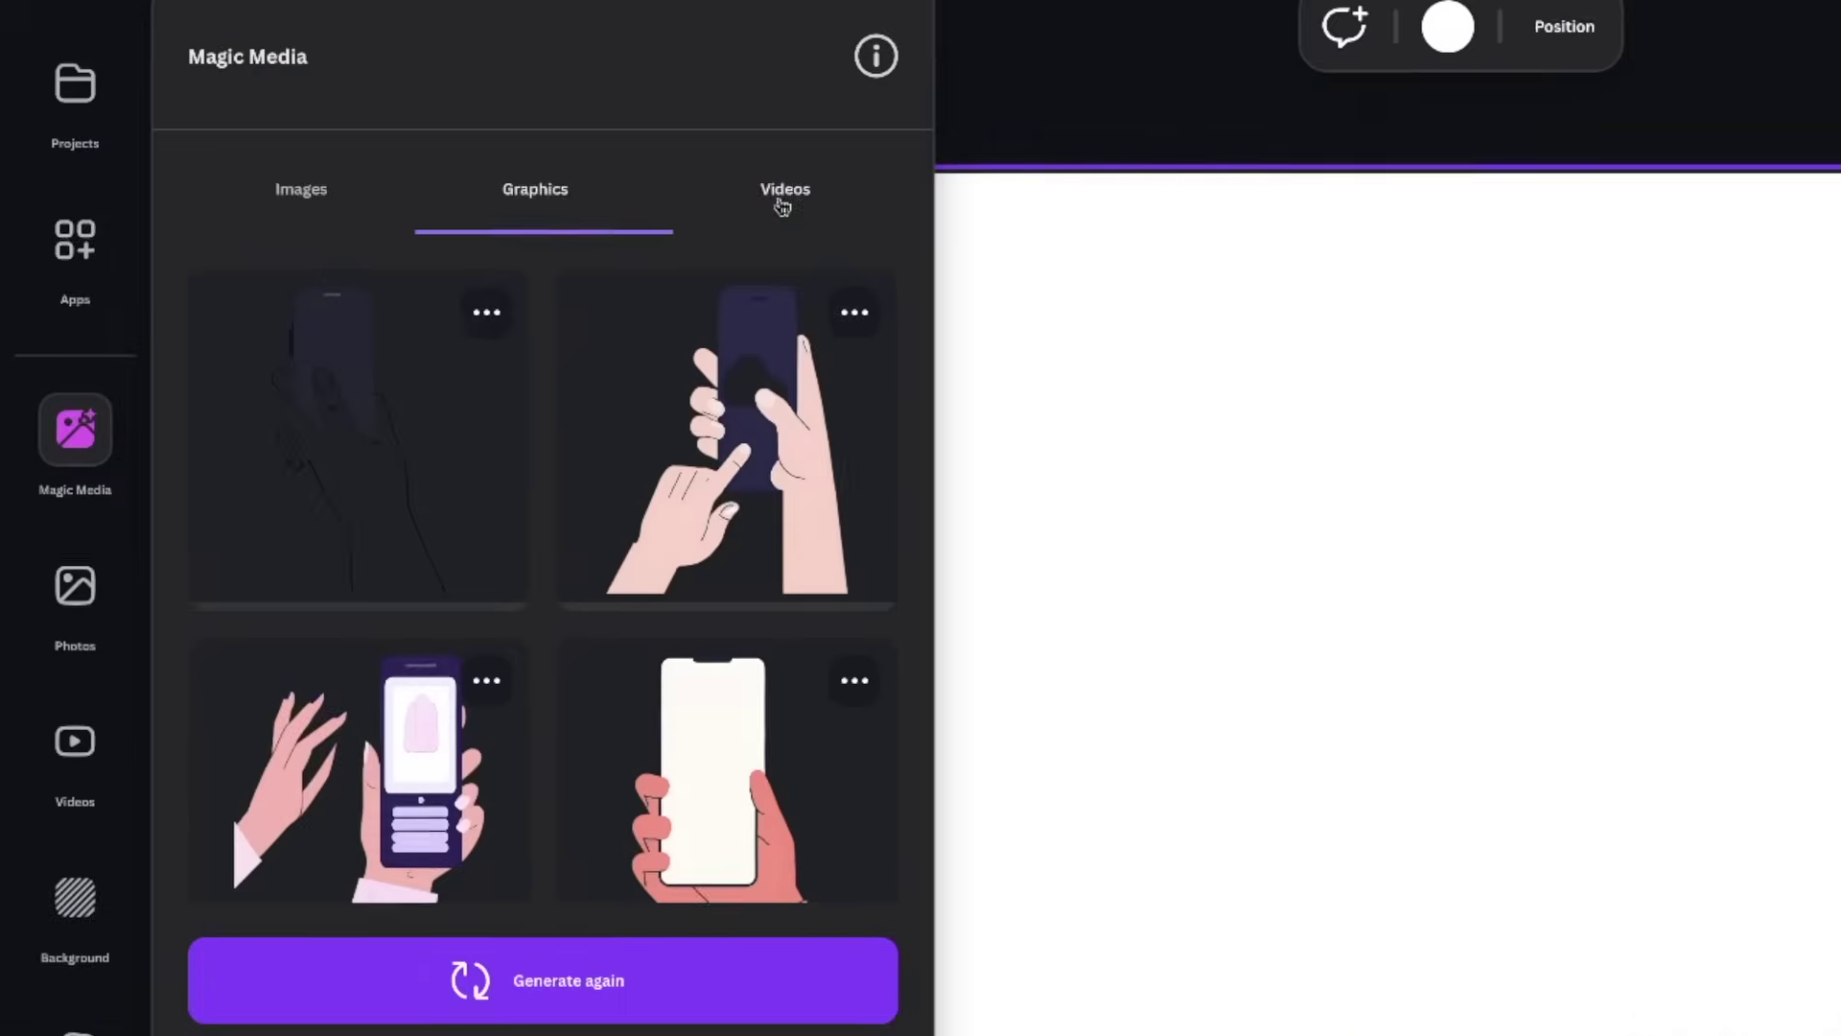
Generate a night-city AI video from a pasted prompt, play it and add it to the design.
{"action": "left_click", "coordinate": [523, 291]}
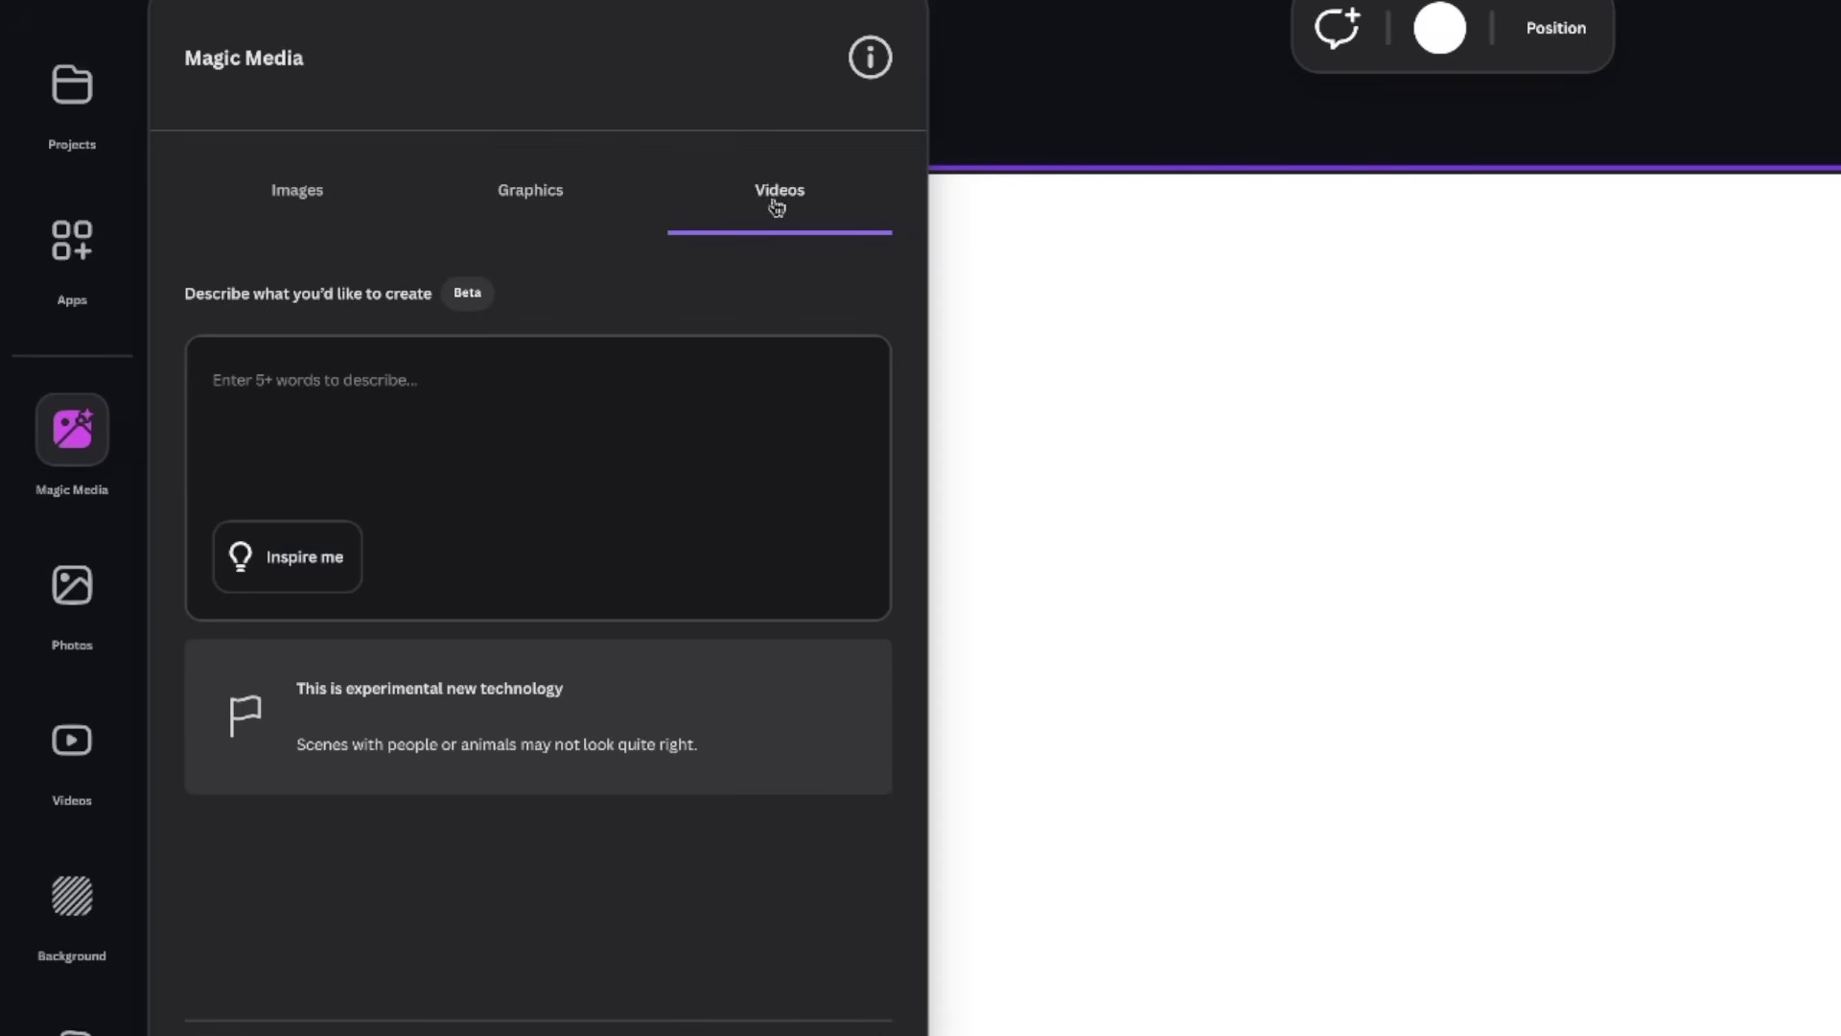
{"action": "left_click", "coordinate": [408, 411]}
{"action": "type", "text": "POV snowboarder at mountain peak :: cinematic winter sports photography :: crisp morning atmosphere, lens flare from rising sun, light powder snow particles, GoPro Hero 11 Black perspective, 120fps slow motion, ultra-wide lens :: camera slowly pans across vast mountain landscape."}
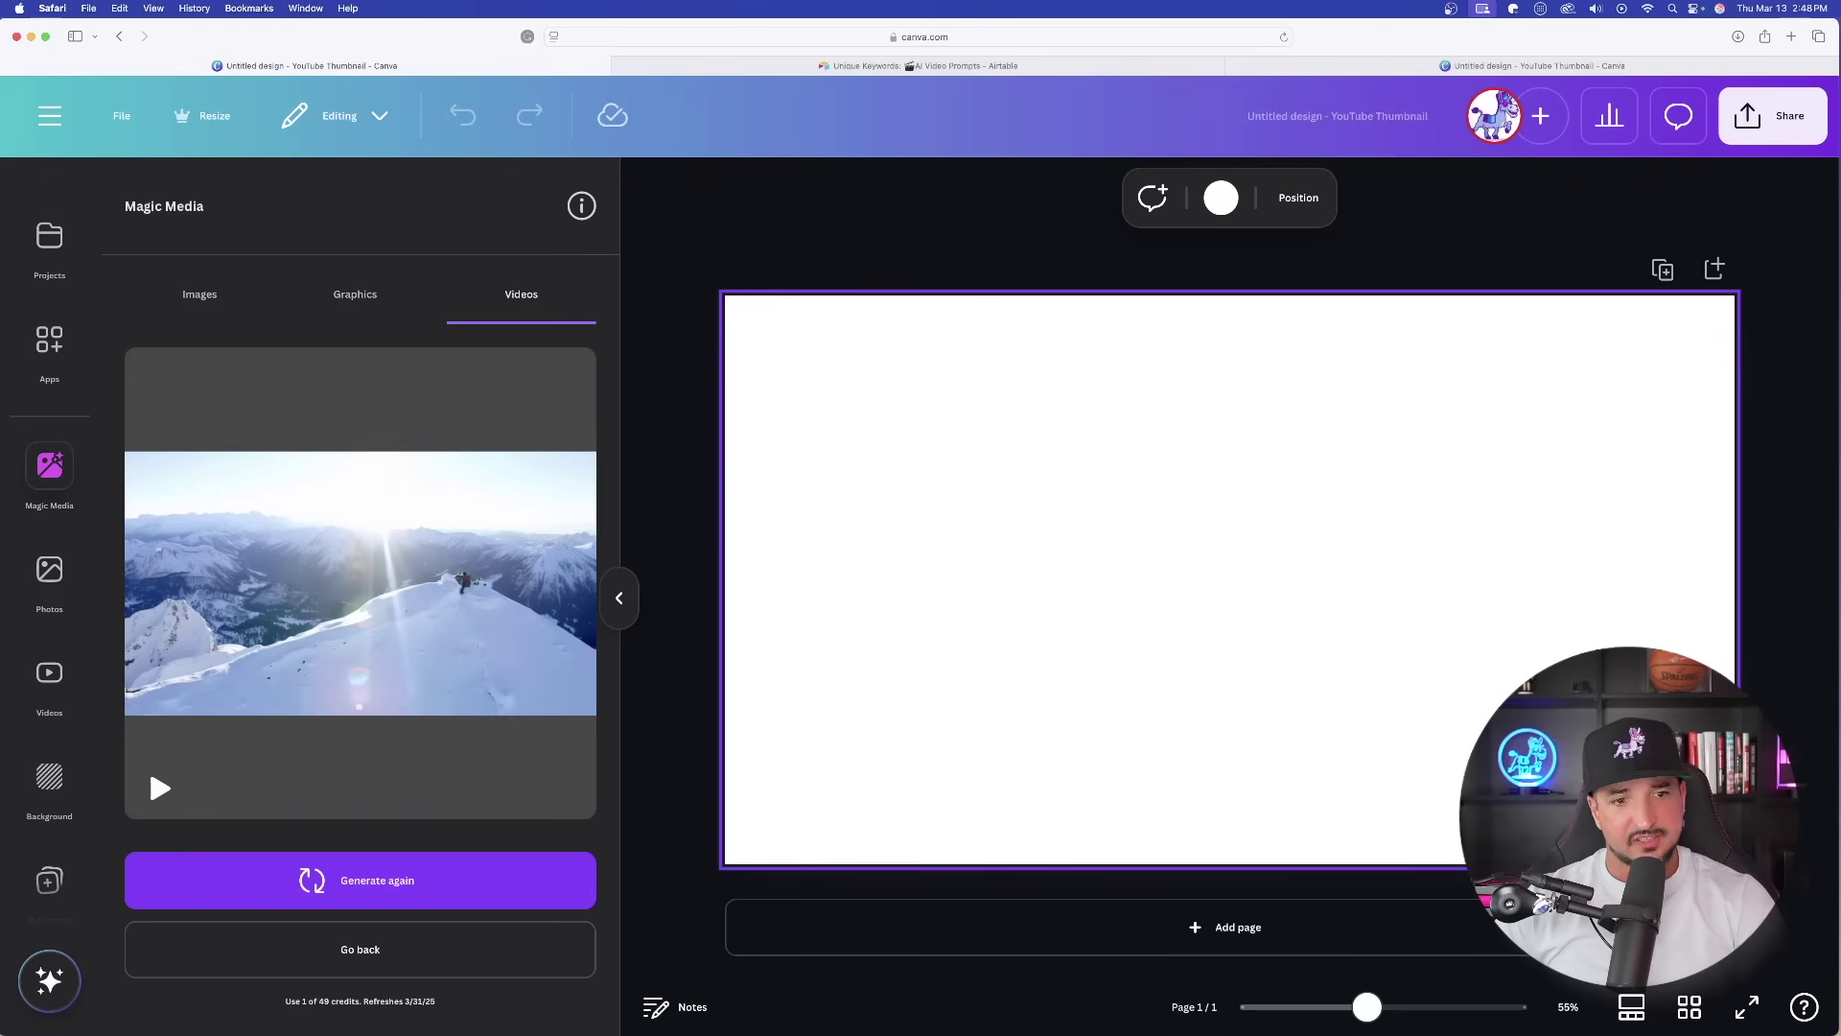
{"action": "left_click", "coordinate": [154, 777]}
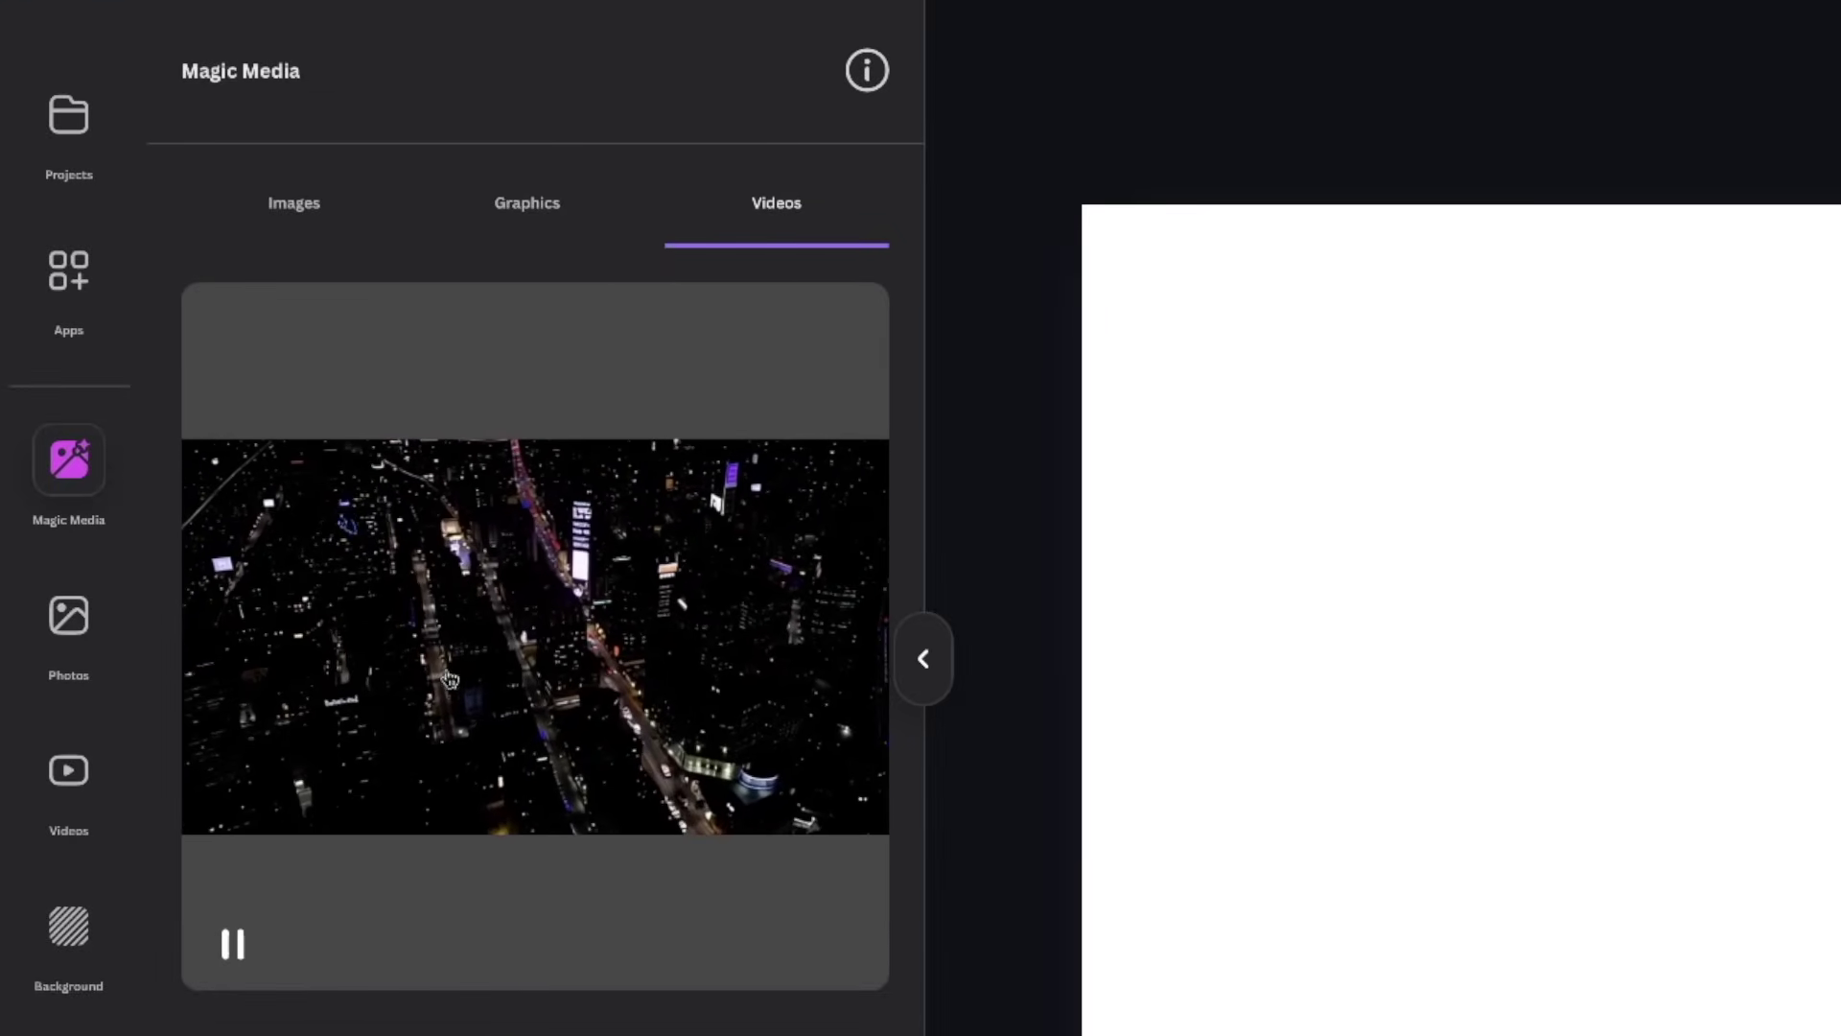
{"action": "left_click", "coordinate": [450, 678]}
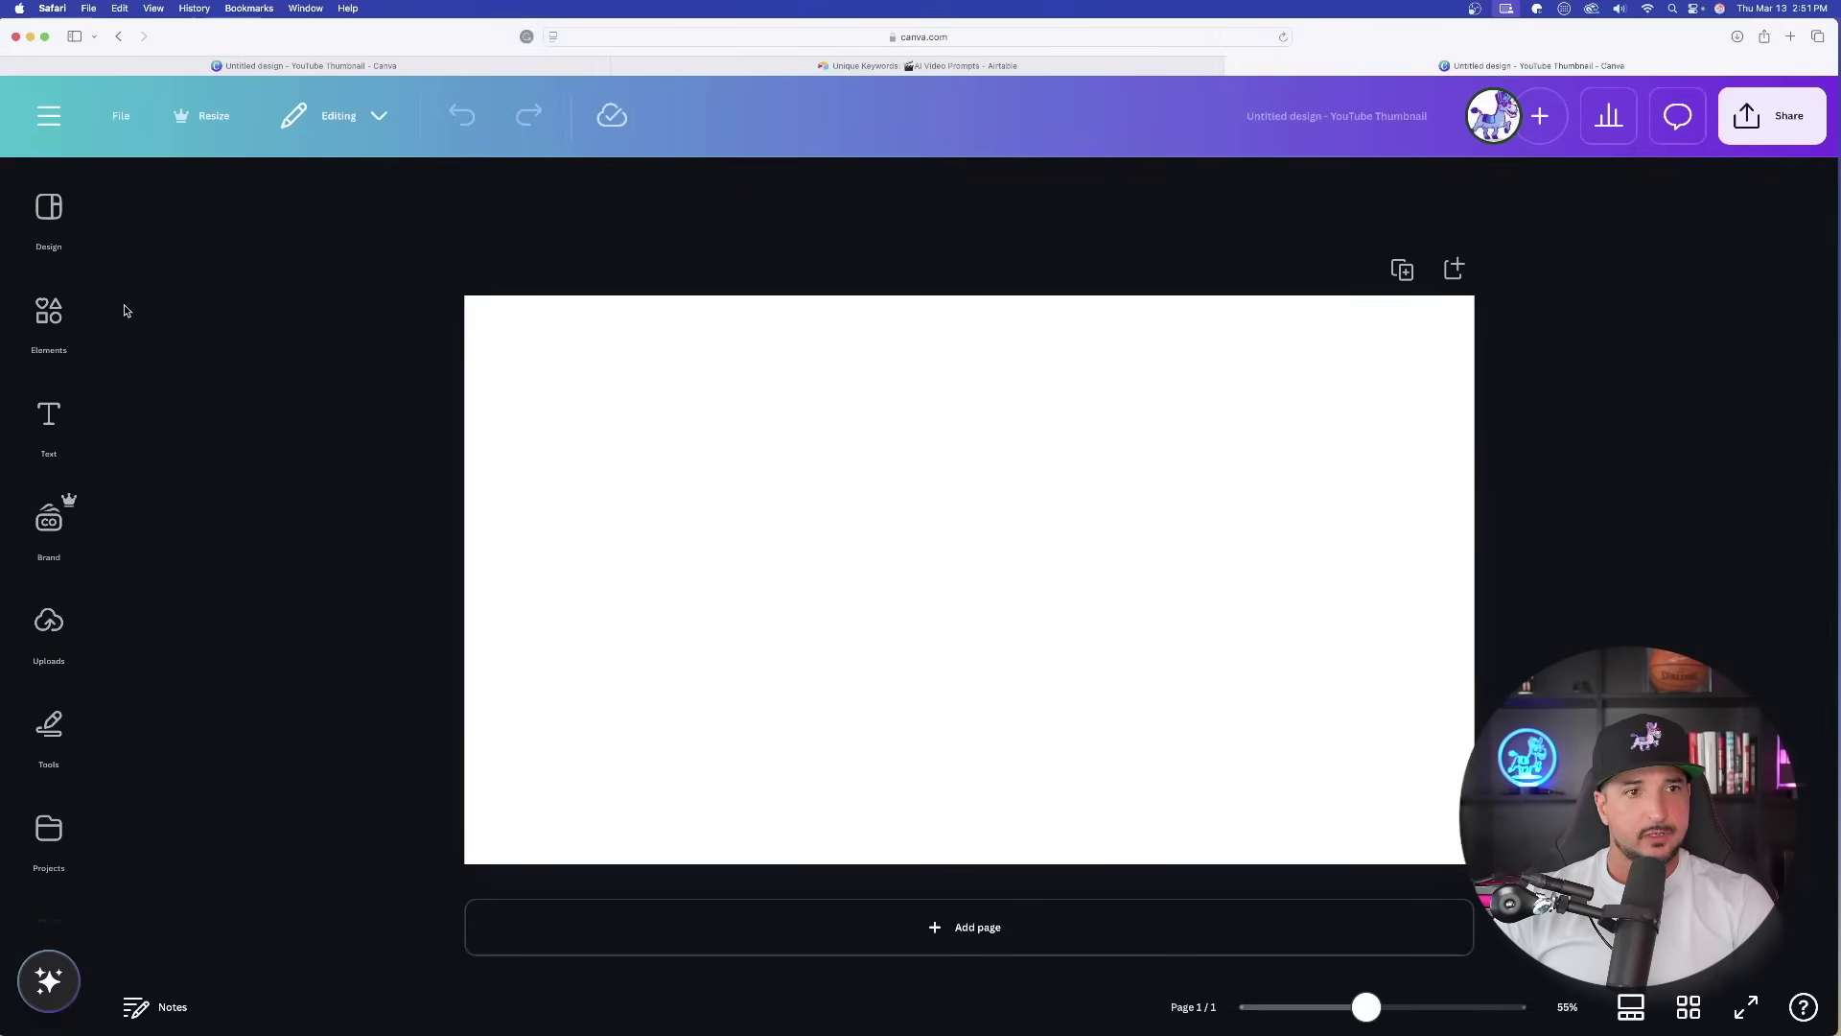
Browse the Brand, Uploads, Projects and Apps panels, then open Dream Lab from the sidebar.
{"action": "left_click", "coordinate": [45, 515]}
{"action": "scroll", "coordinate": [39, 518], "scroll_direction": "down", "scroll_amount": 1}
{"action": "left_click", "coordinate": [38, 517]}
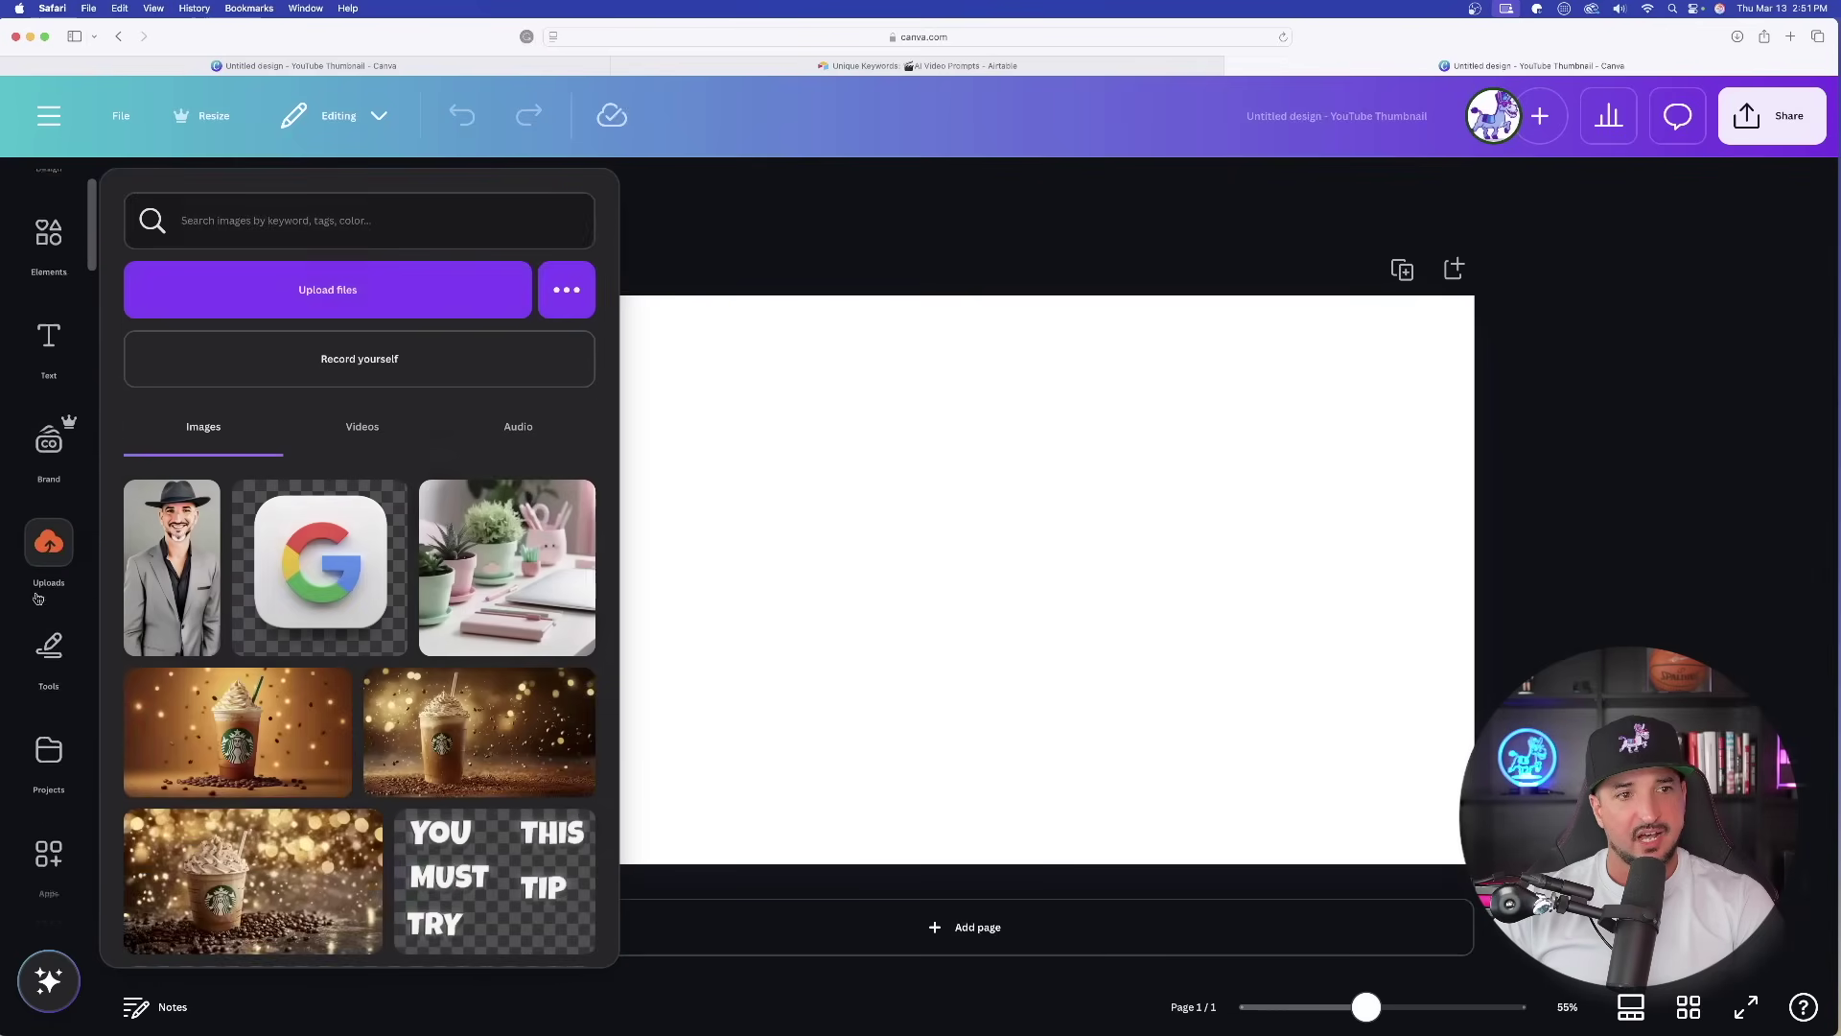
{"action": "scroll", "coordinate": [19, 509], "scroll_direction": "down", "scroll_amount": 3}
{"action": "left_click", "coordinate": [16, 506]}
{"action": "scroll", "coordinate": [16, 506], "scroll_direction": "down", "scroll_amount": 2}
{"action": "left_click", "coordinate": [25, 493]}
{"action": "scroll", "coordinate": [29, 671], "scroll_direction": "down", "scroll_amount": 10}
{"action": "left_click", "coordinate": [54, 556]}
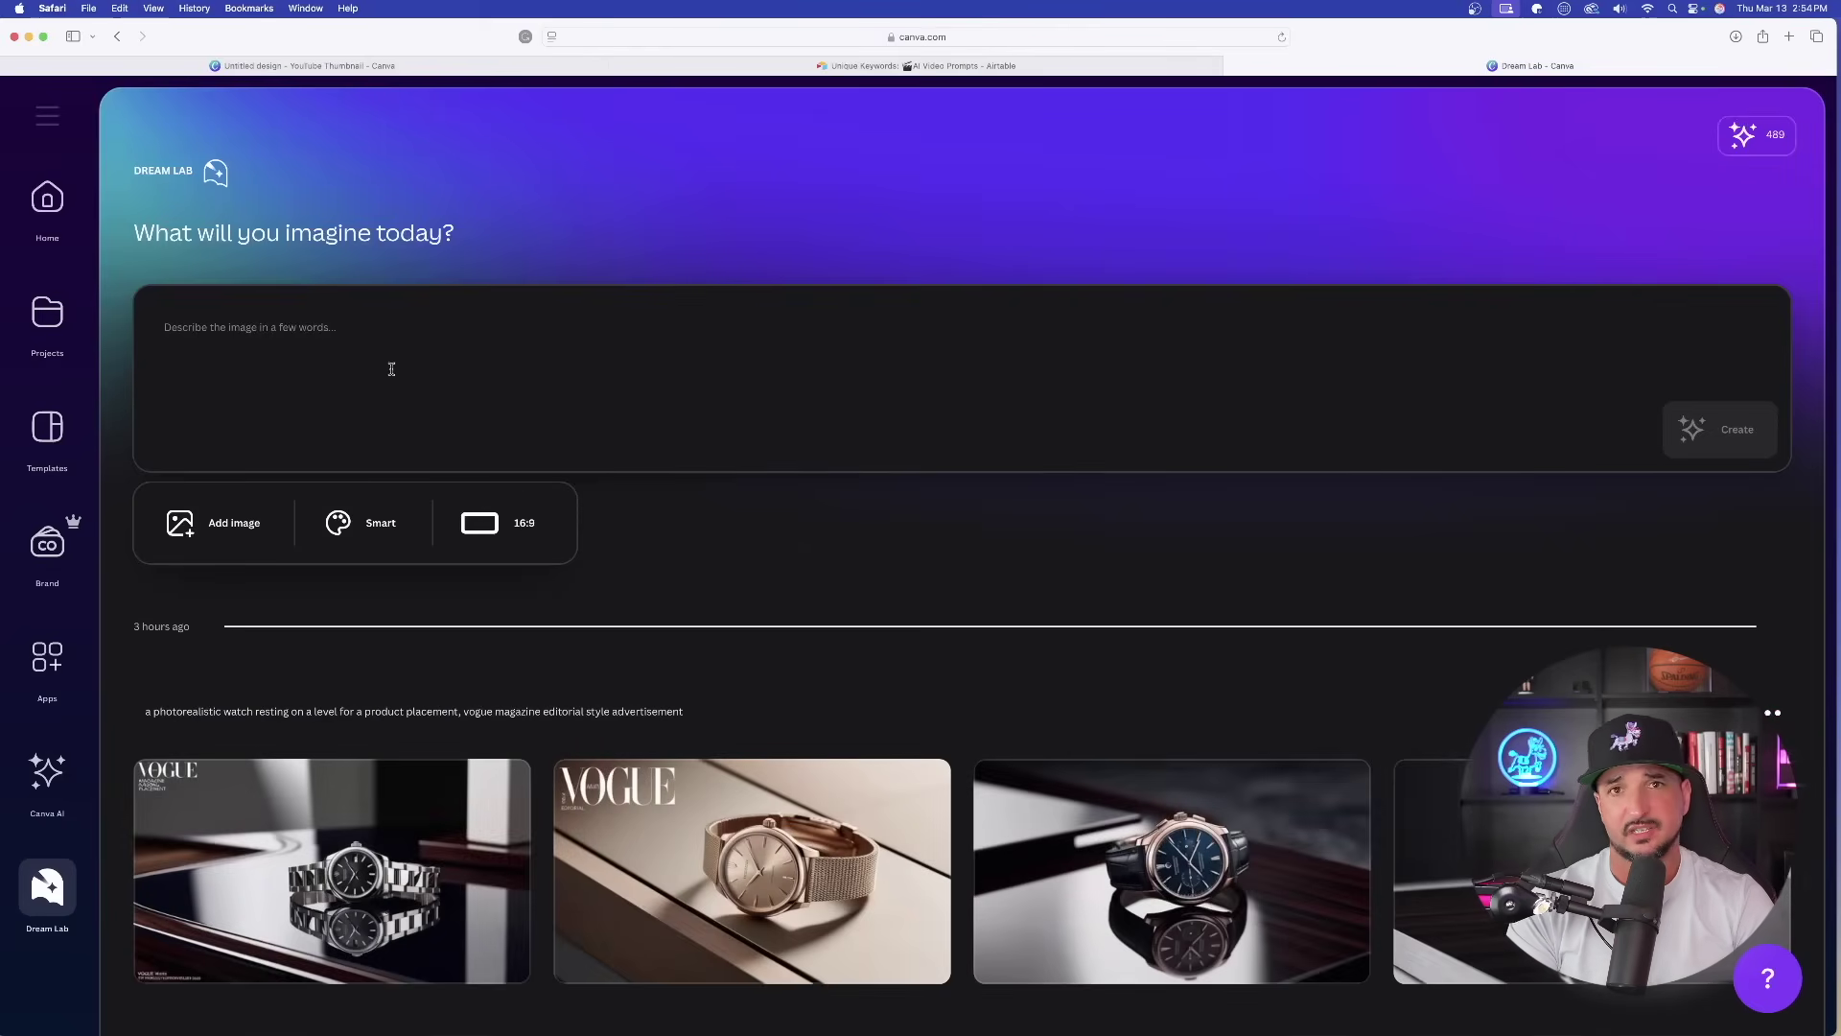
Prompt Dream Lab for 'a mac computer on a desk in a modern, industrial office' at 16:9.
{"action": "type", "text": "a mac computer on a desk in a modern, industrial office"}
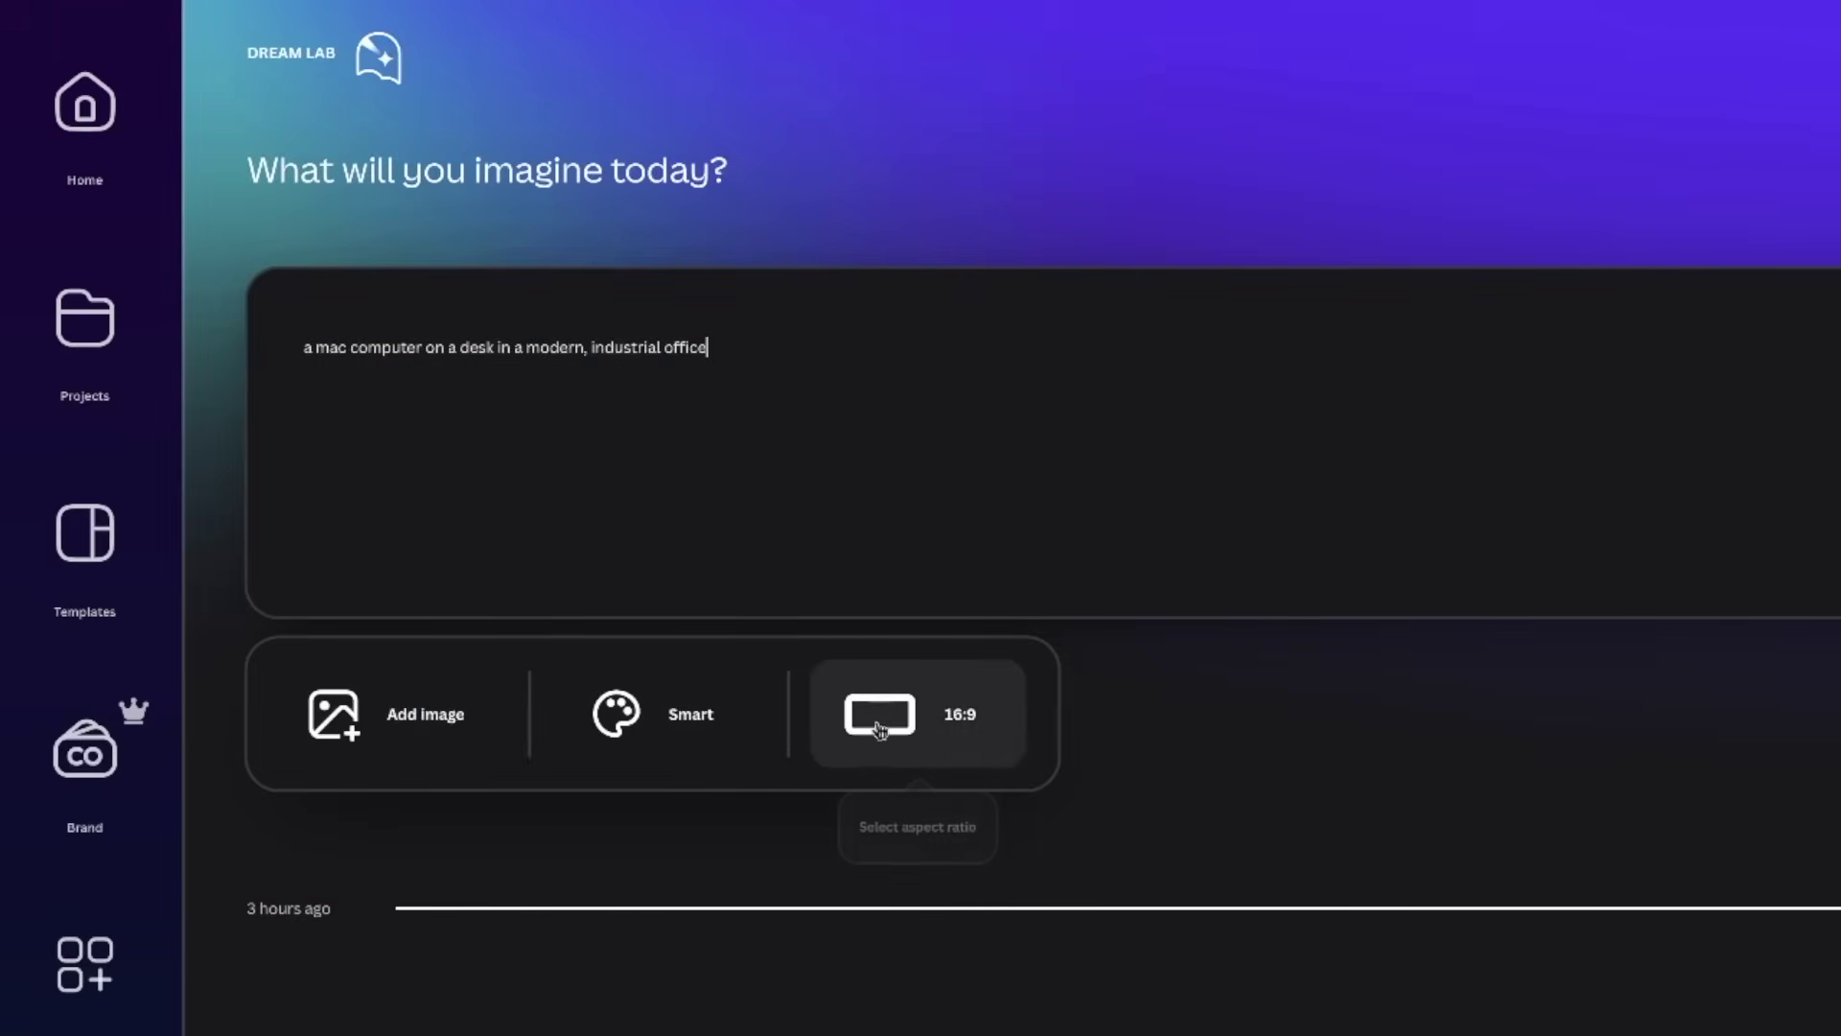
{"action": "left_click", "coordinate": [892, 756]}
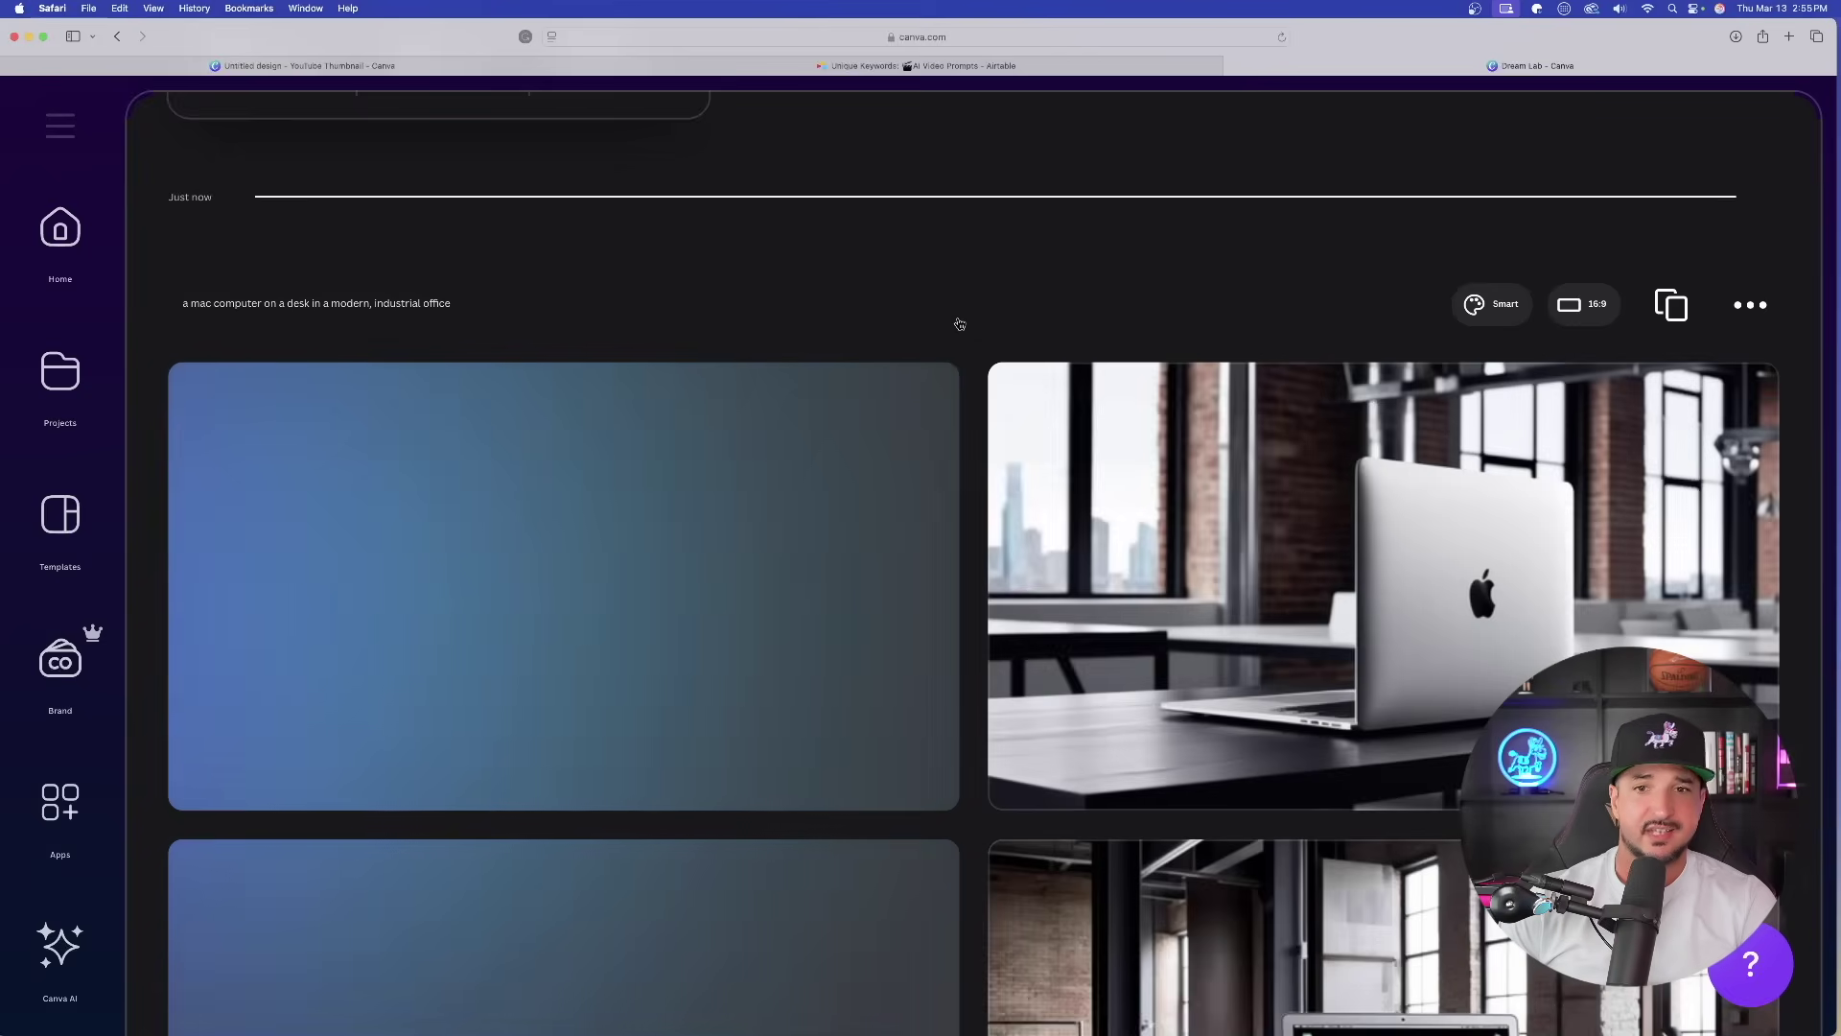
{"action": "mouse_move", "coordinate": [821, 440]}
{"action": "scroll", "coordinate": [926, 389], "scroll_direction": "down", "scroll_amount": 6}
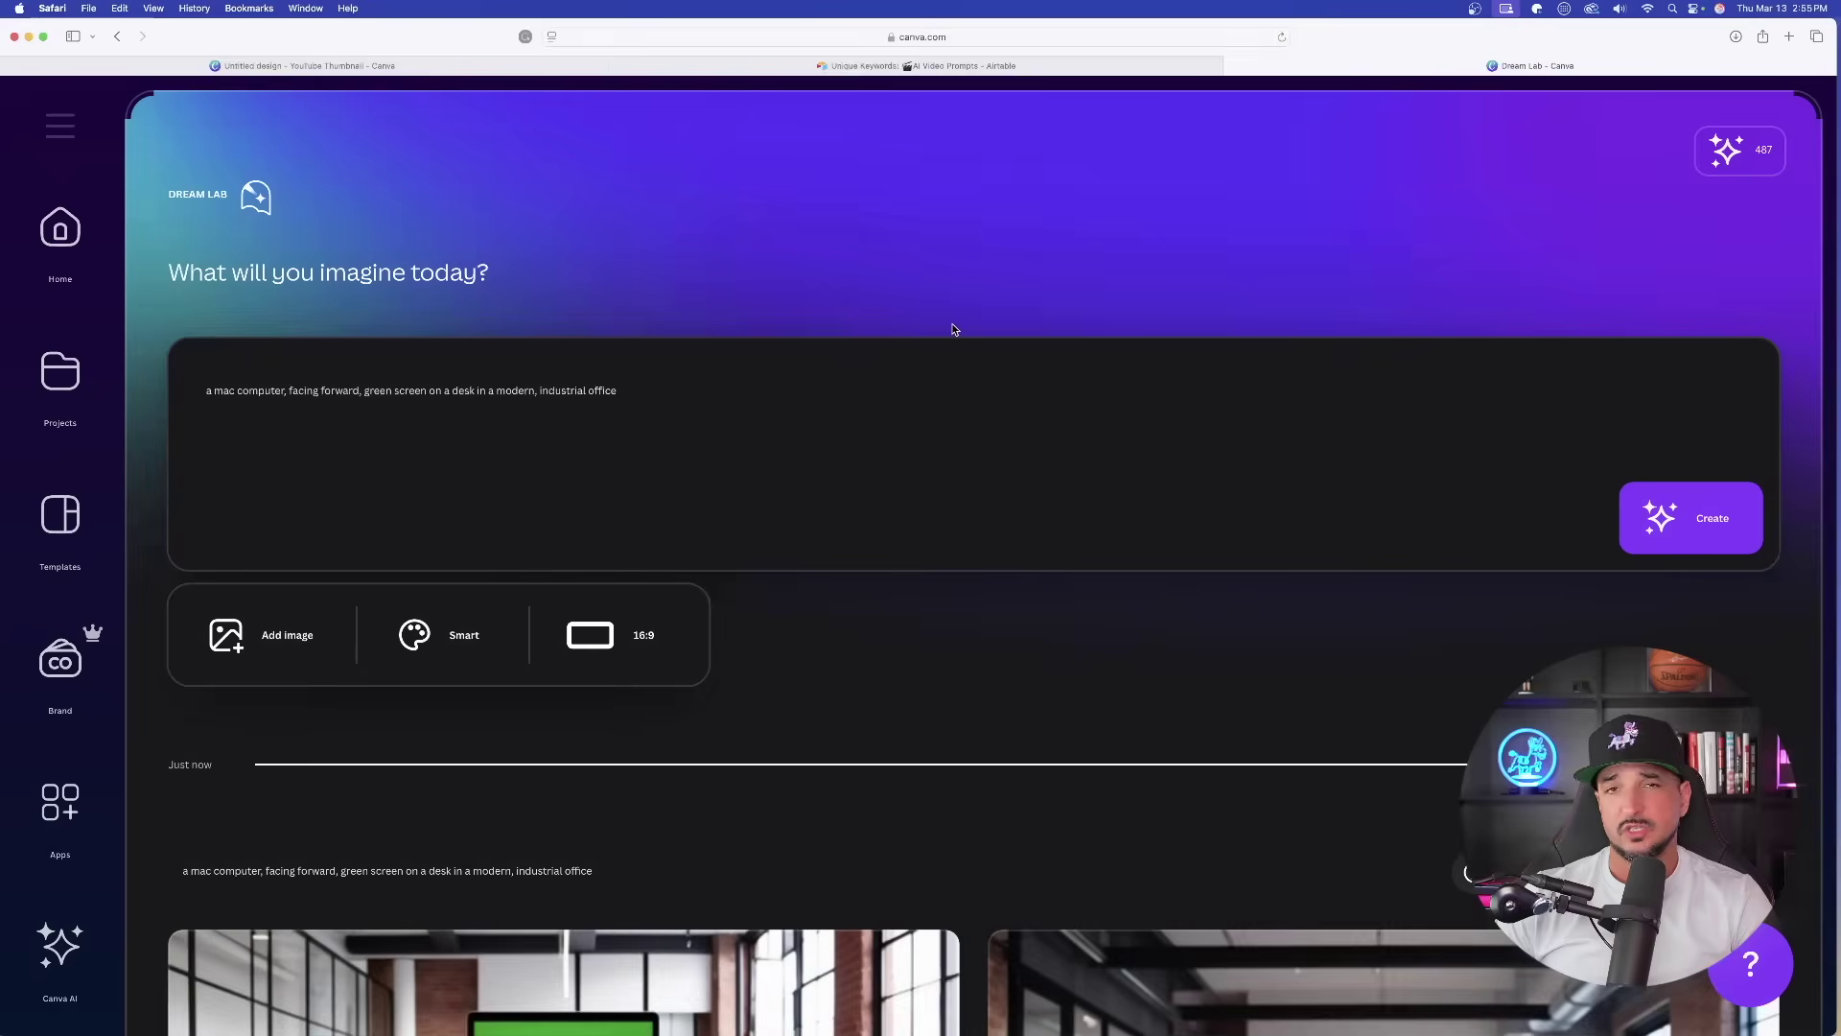
Review the forward-facing green-screen laptop results and open one as an editable design.
{"action": "scroll", "coordinate": [895, 559], "scroll_direction": "down", "scroll_amount": 6}
{"action": "scroll", "coordinate": [901, 559], "scroll_direction": "down", "scroll_amount": 5}
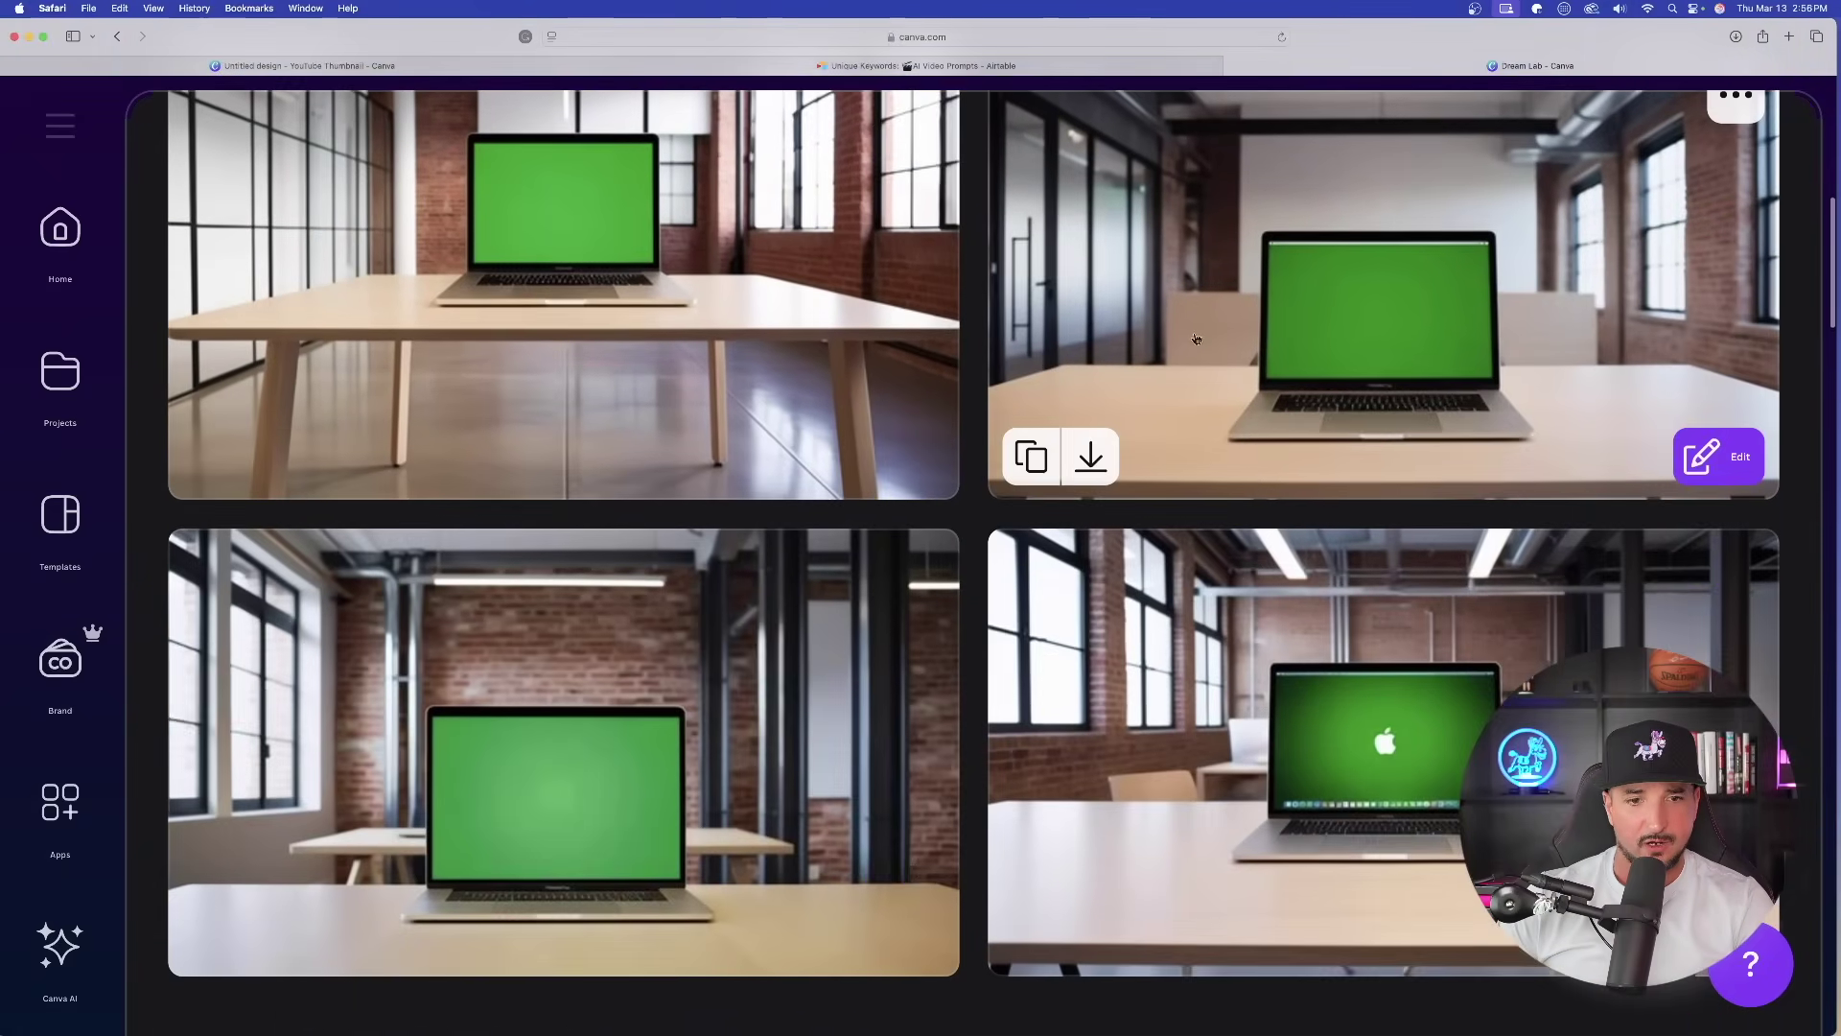
{"action": "scroll", "coordinate": [1256, 447], "scroll_direction": "up", "scroll_amount": 3}
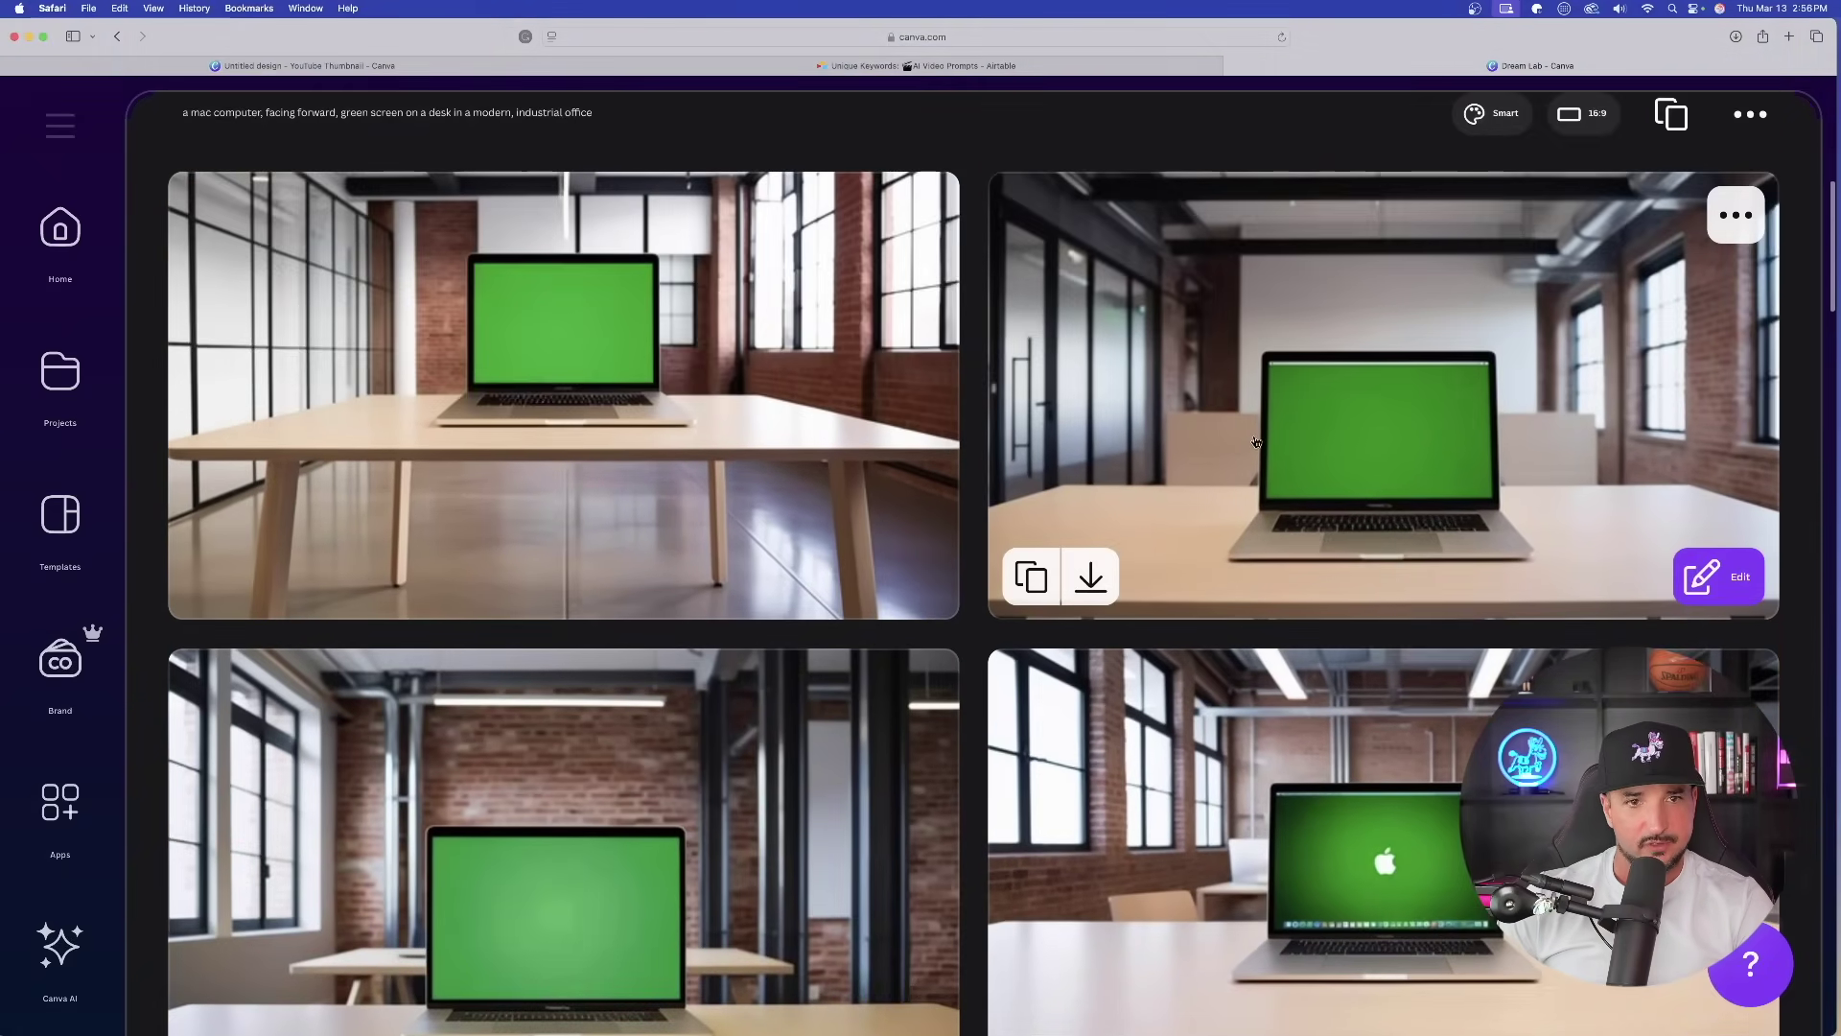
{"action": "scroll", "coordinate": [1252, 426], "scroll_direction": "down", "scroll_amount": 2}
{"action": "left_click", "coordinate": [899, 892]}
{"action": "scroll", "coordinate": [28, 582], "scroll_direction": "down", "scroll_amount": 5}
{"action": "scroll", "coordinate": [48, 561], "scroll_direction": "down", "scroll_amount": 5}
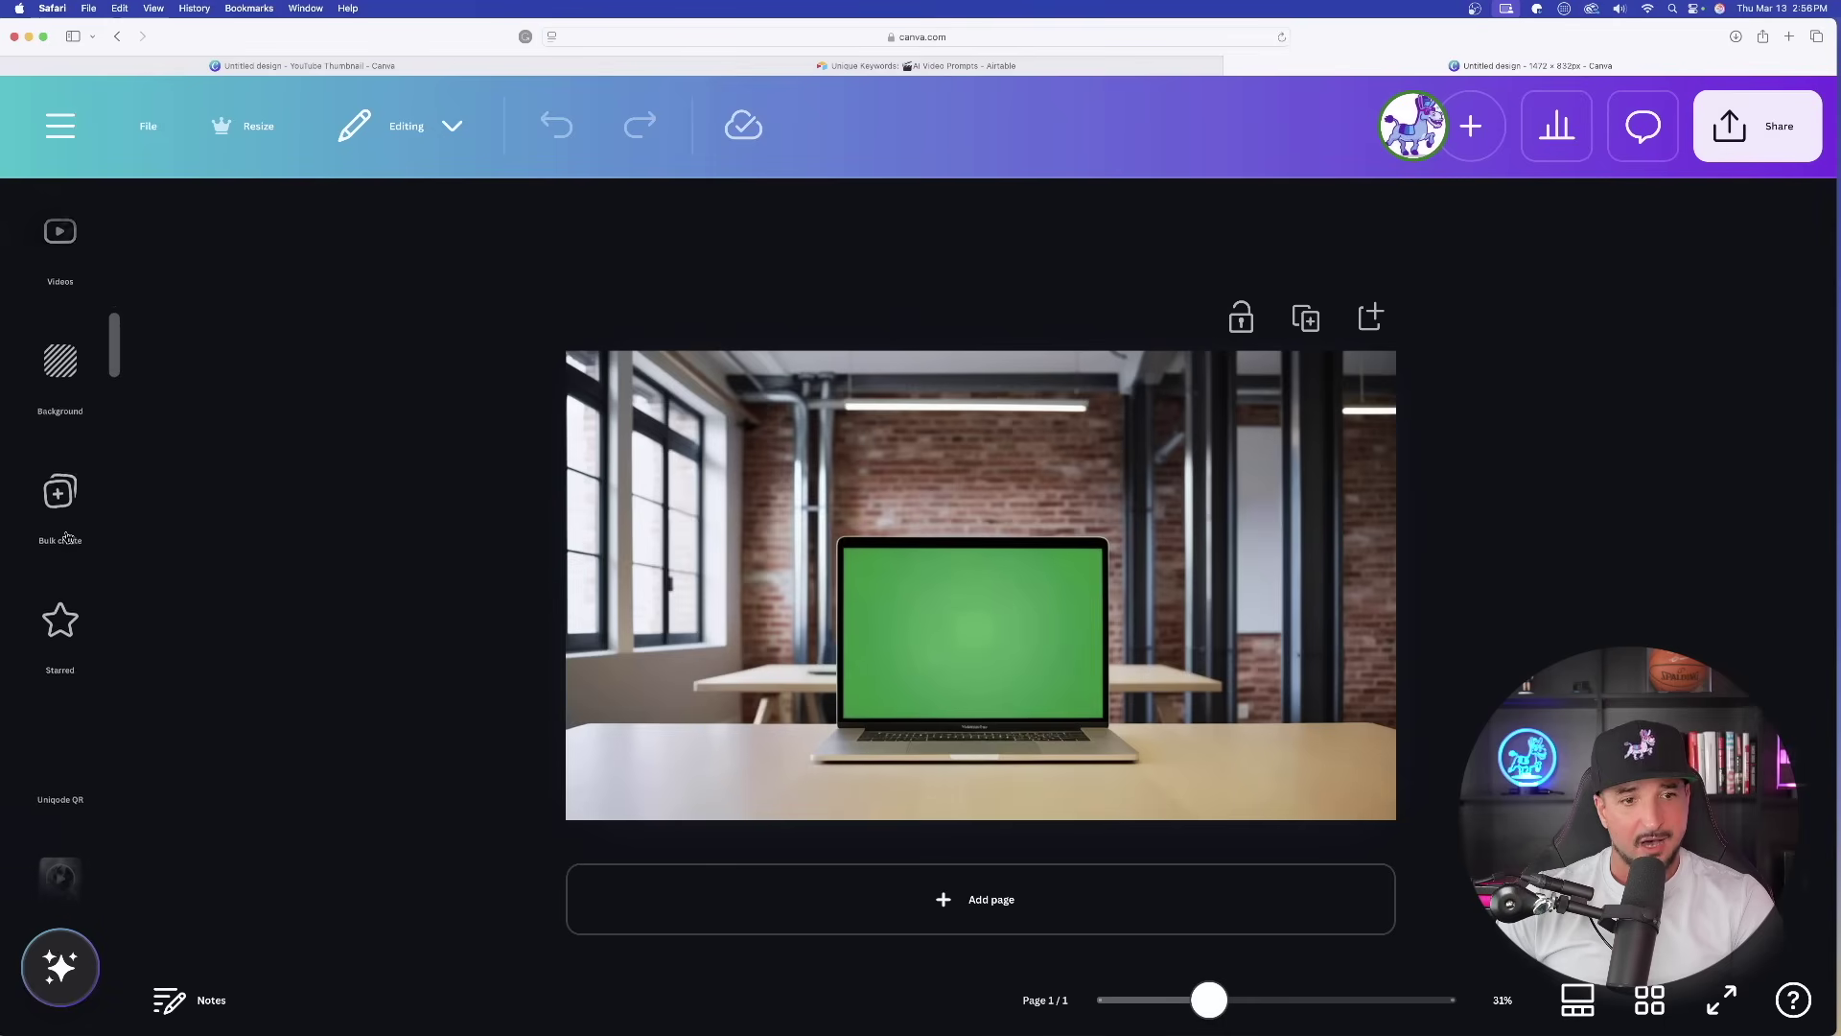
Create a Mockups template from the laptop photo, confirming the first placeholder-landscape result.
{"action": "scroll", "coordinate": [68, 538], "scroll_direction": "down", "scroll_amount": 5}
{"action": "left_click", "coordinate": [60, 429]}
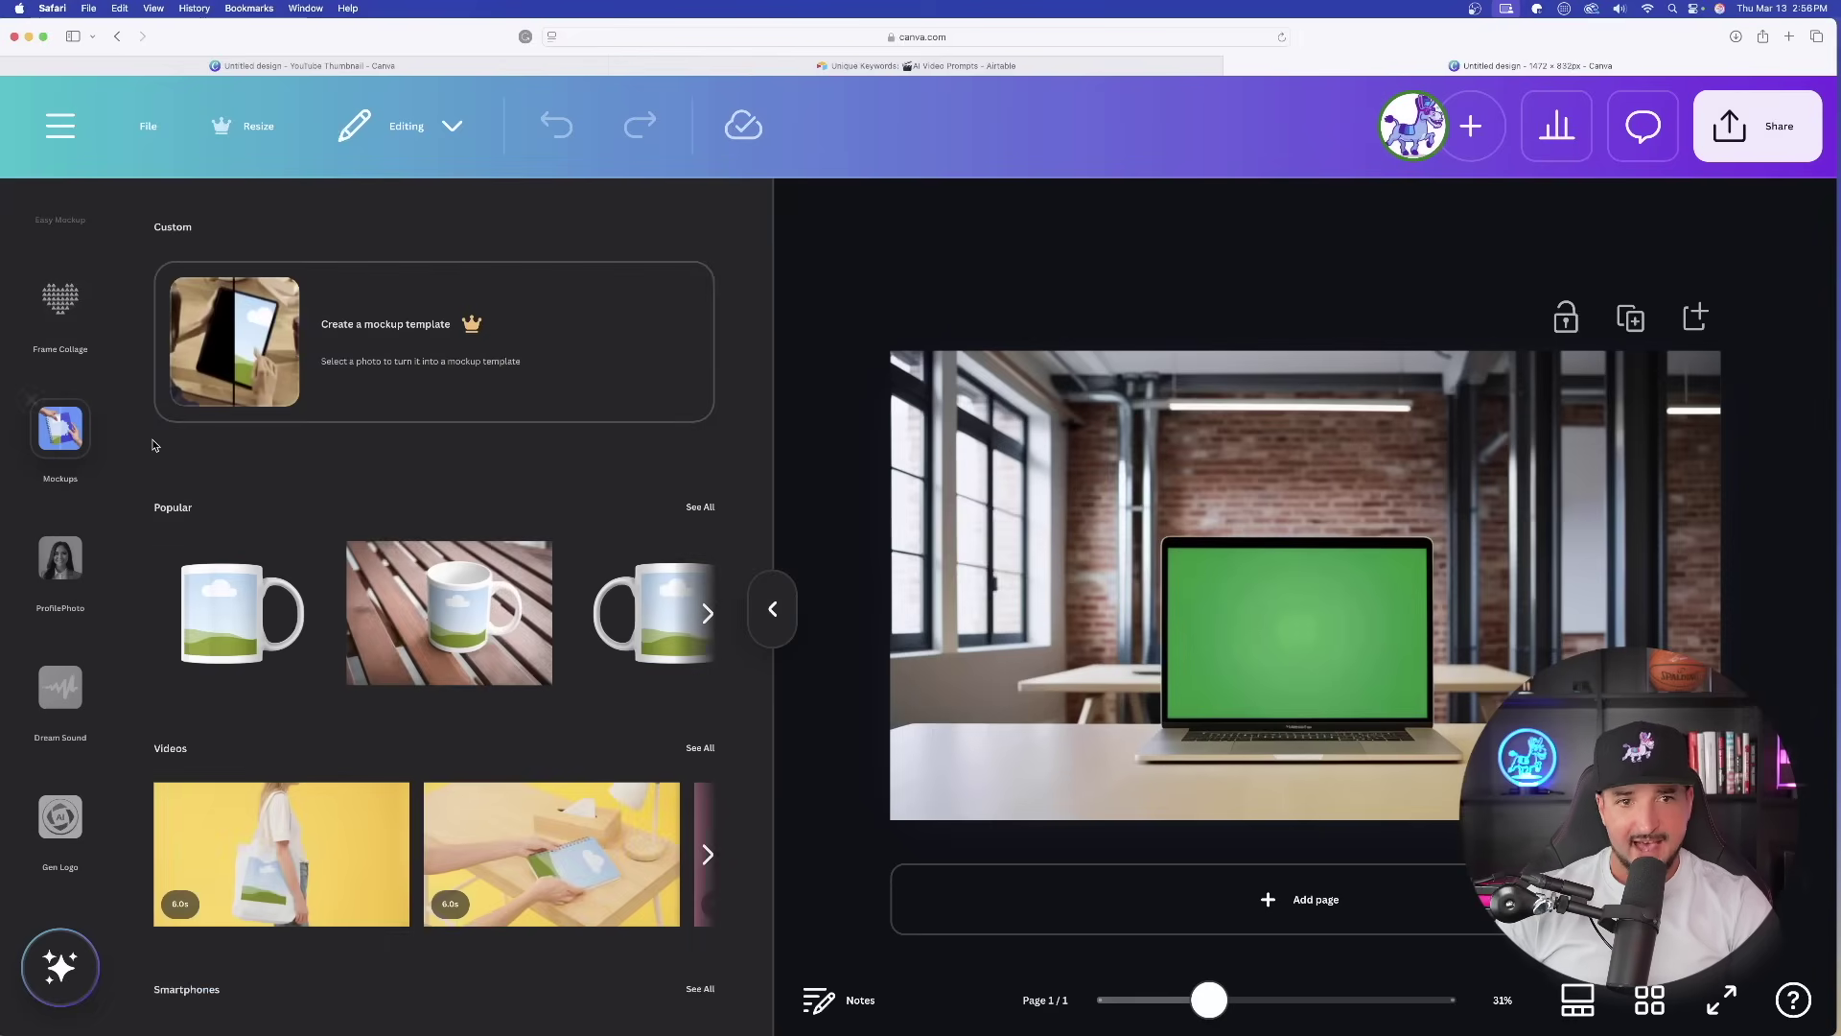
{"action": "left_click", "coordinate": [1170, 504]}
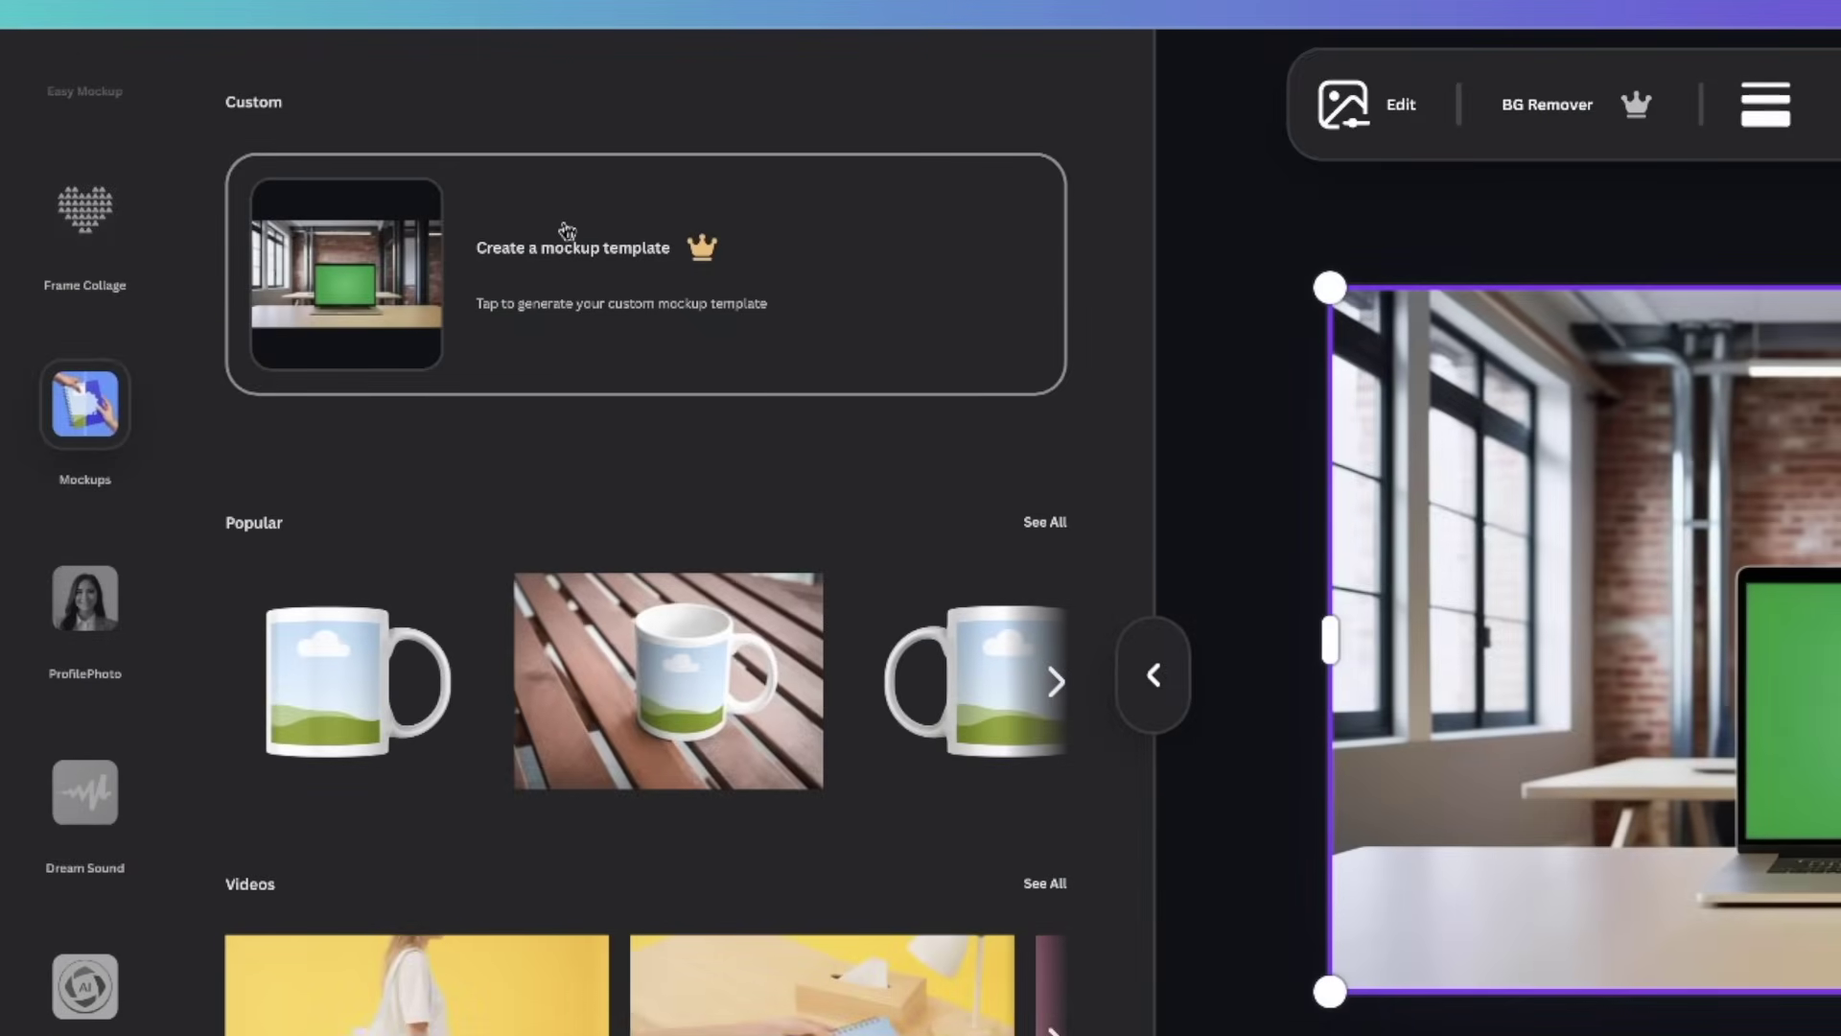
{"action": "left_click", "coordinate": [567, 231]}
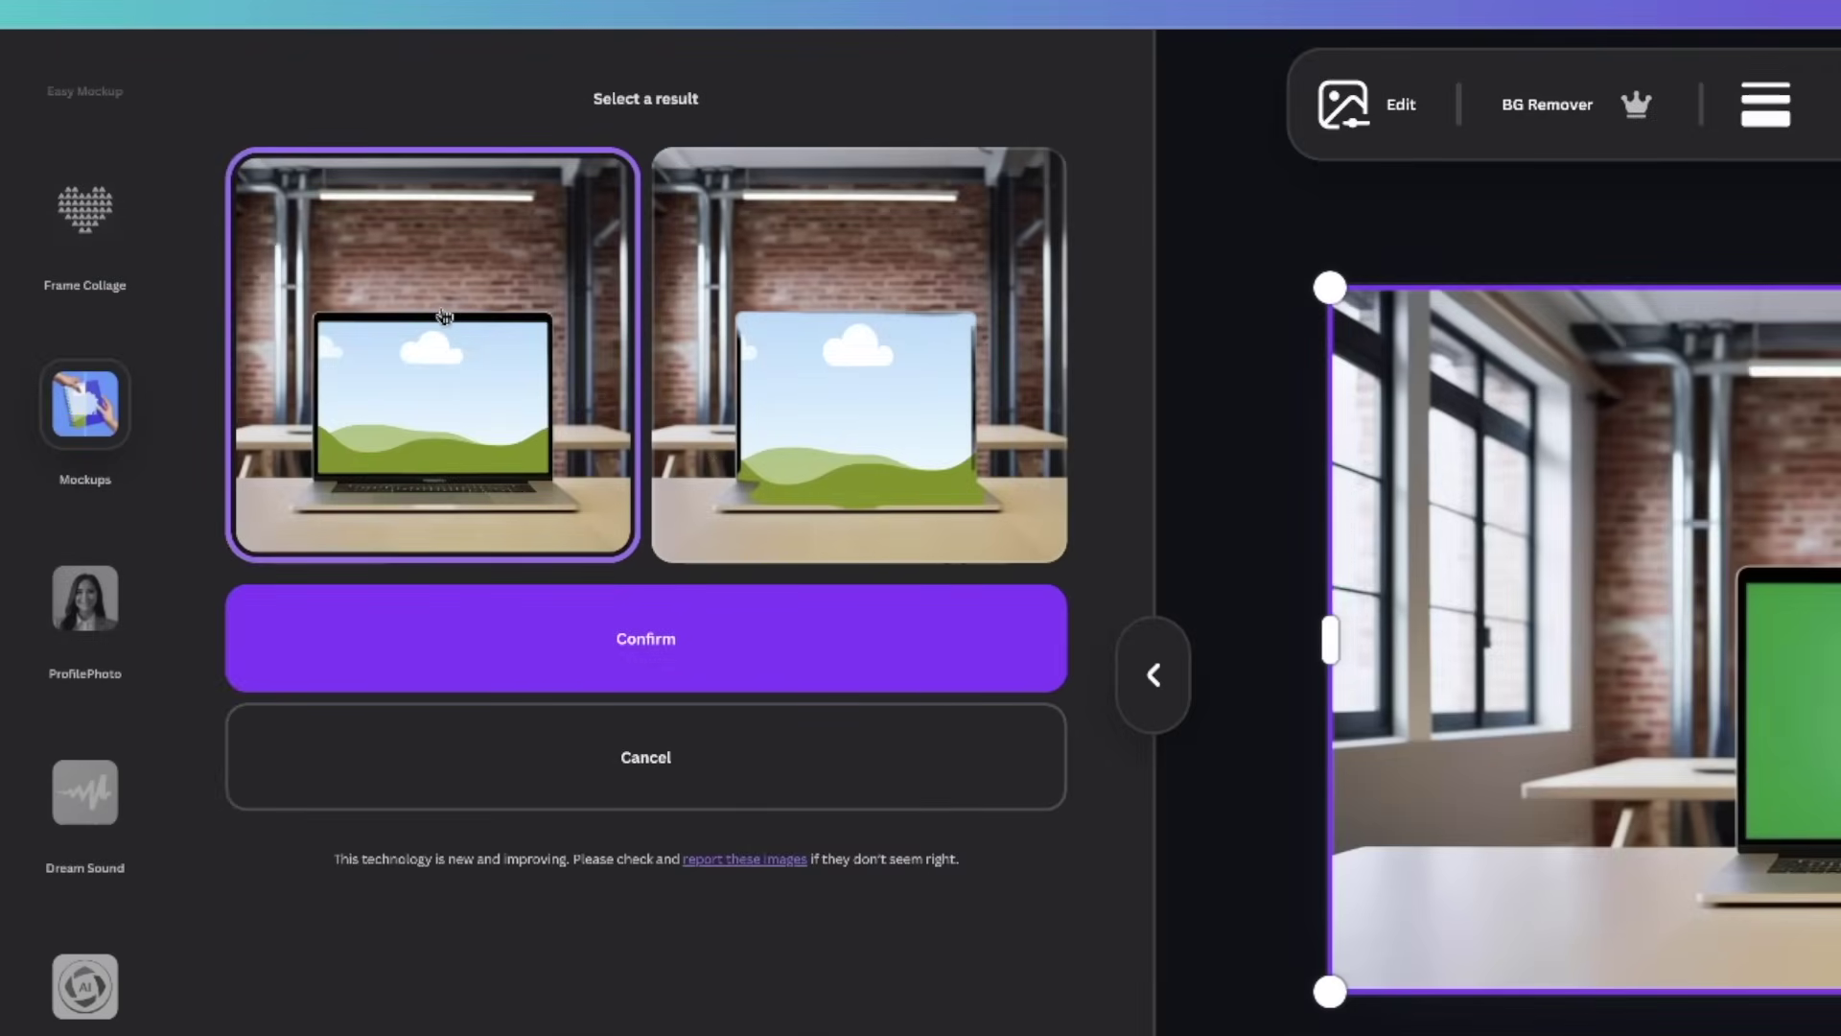
{"action": "left_click", "coordinate": [581, 647]}
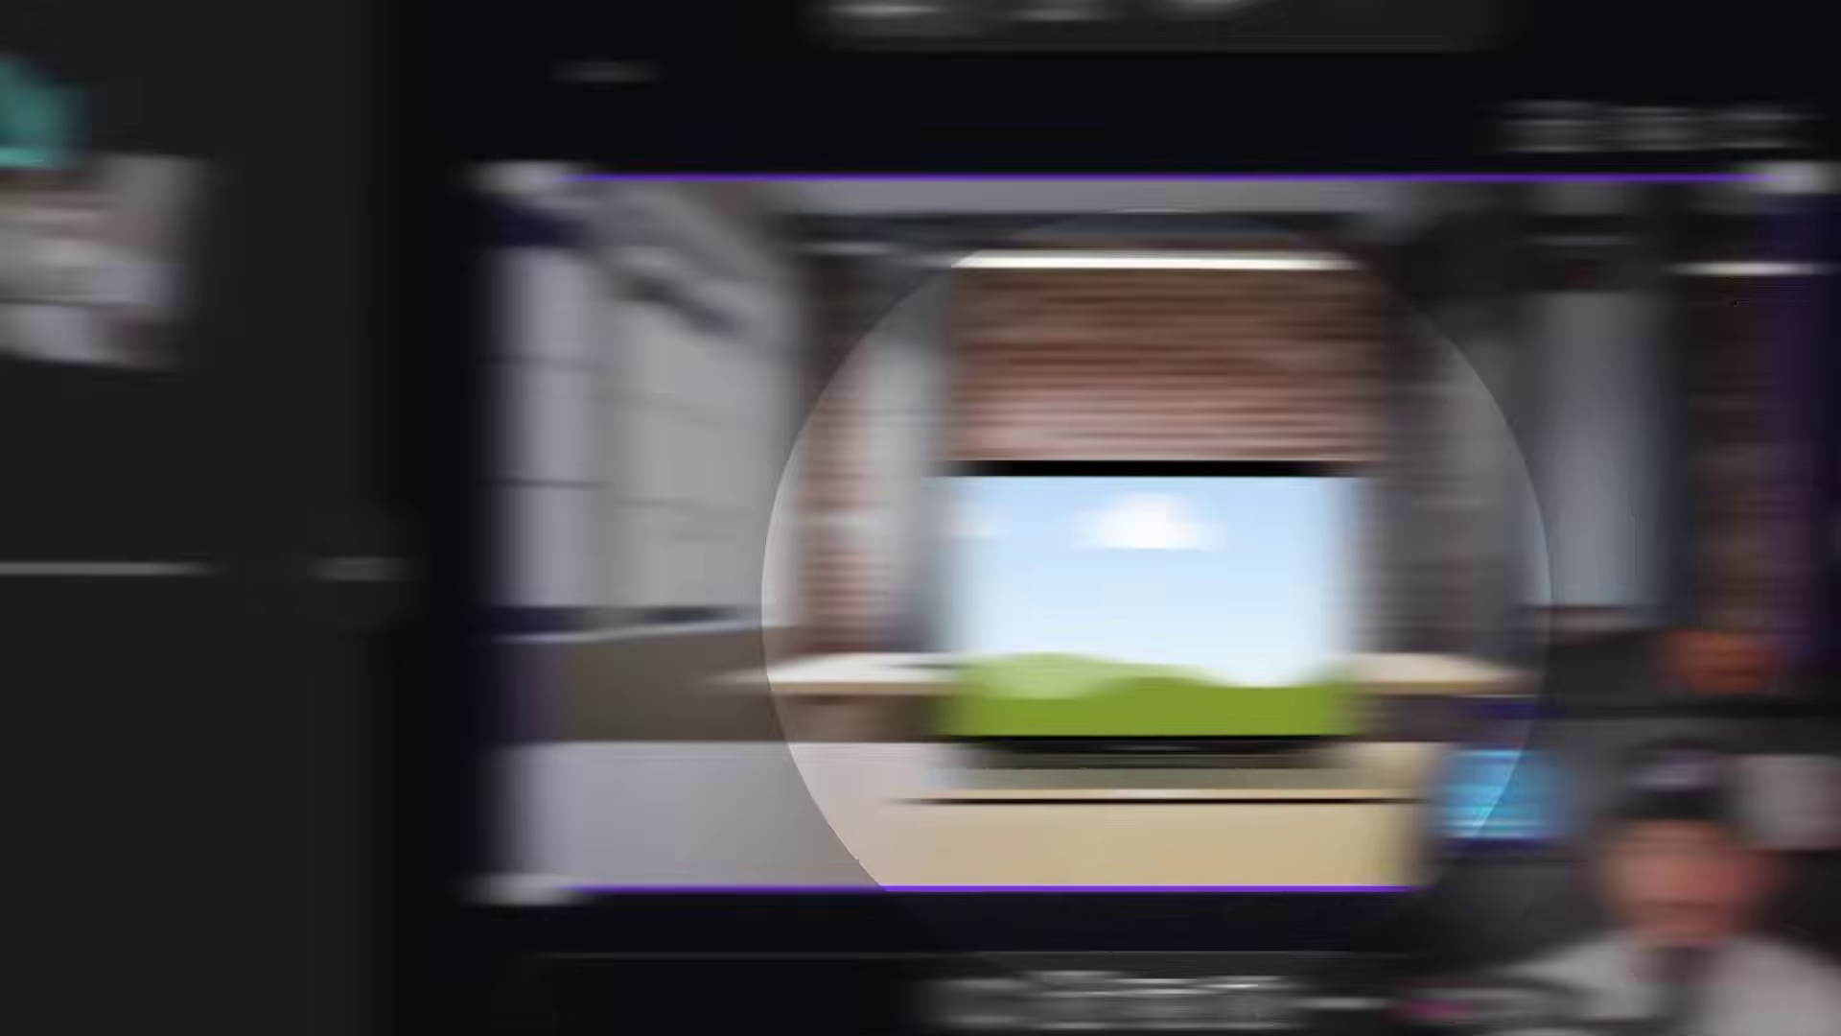
{"action": "left_click", "coordinate": [929, 280]}
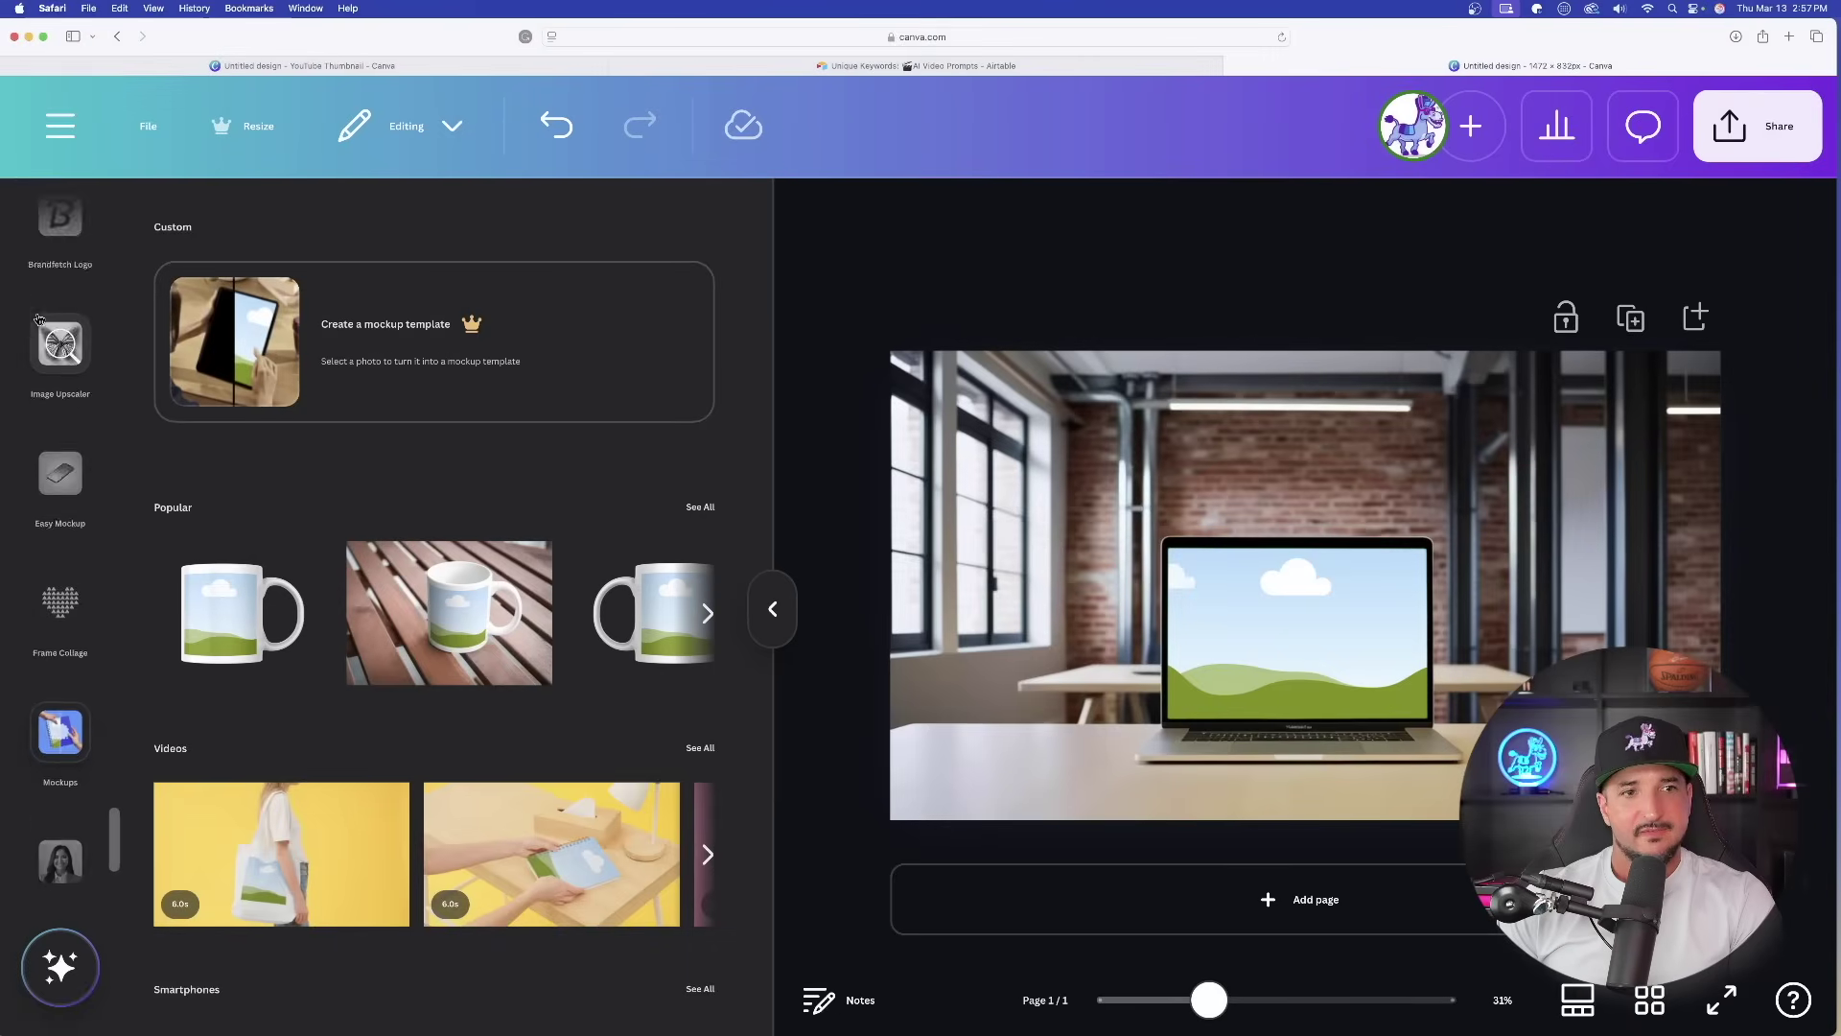
Scroll to the top of the sidebar and bring up the Uploads panel.
{"action": "scroll", "coordinate": [41, 301], "scroll_direction": "up", "scroll_amount": 5}
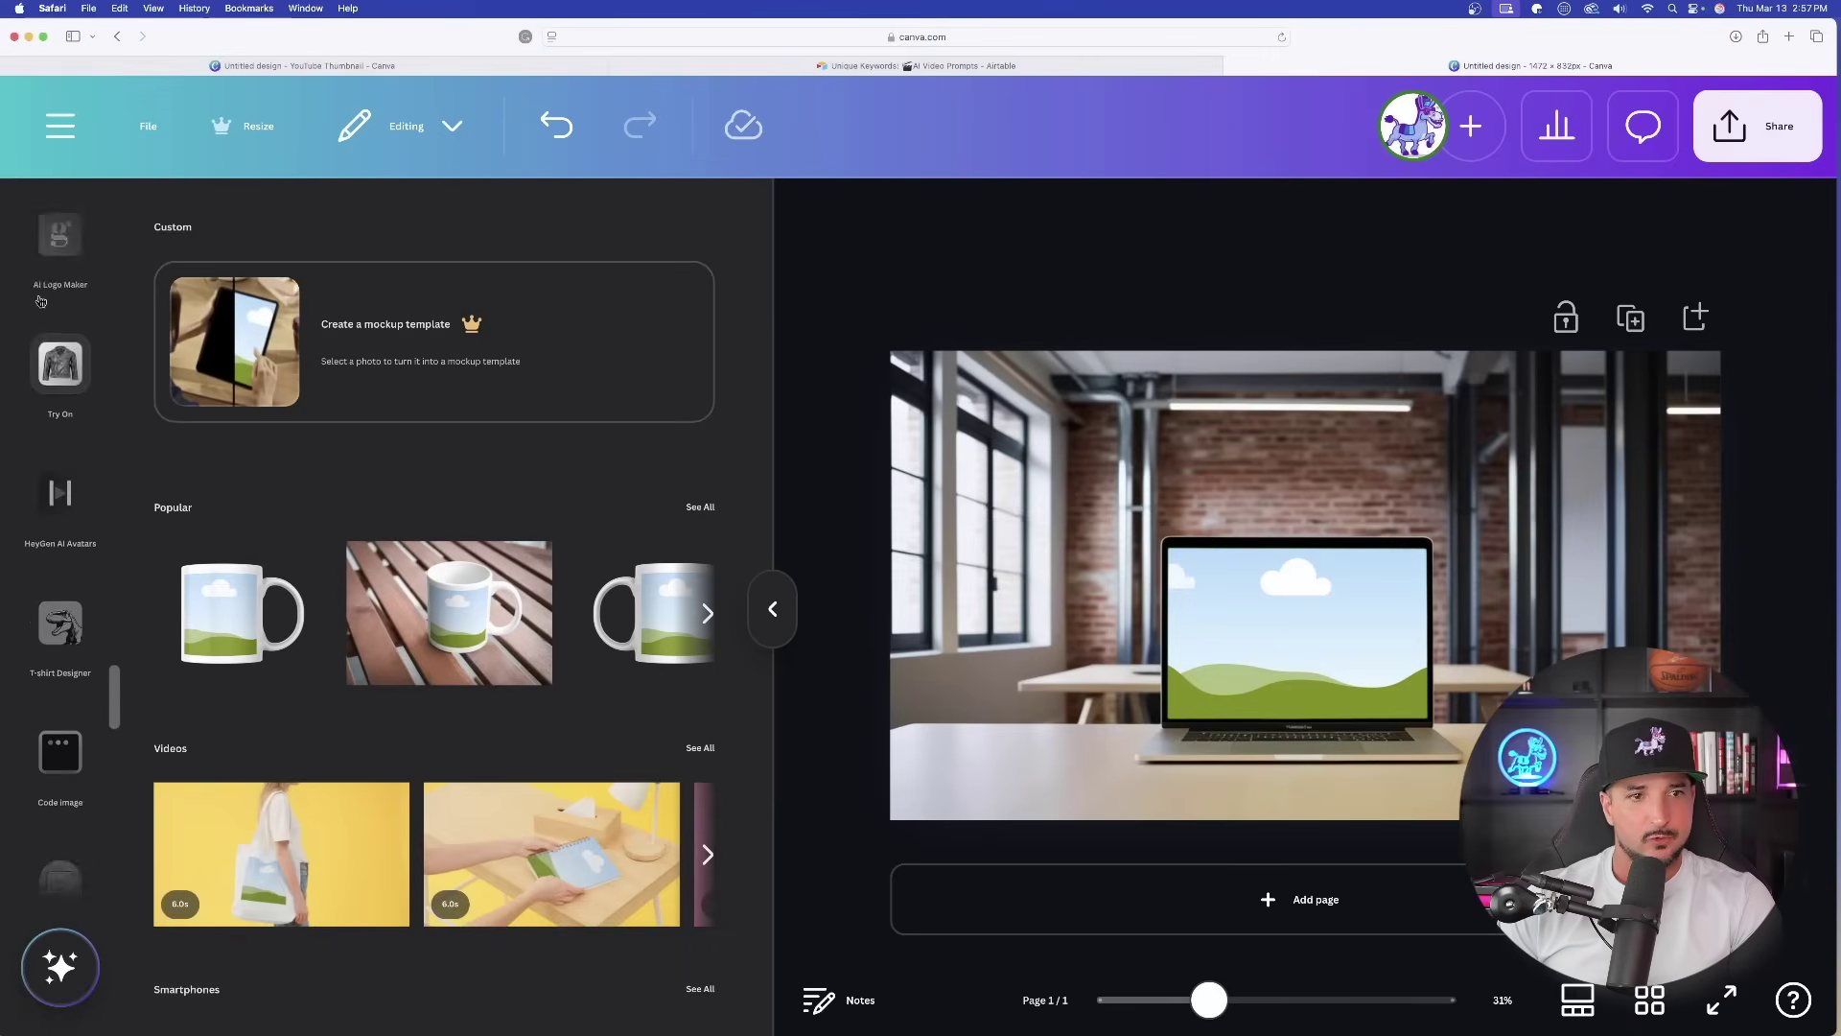
{"action": "scroll", "coordinate": [40, 301], "scroll_direction": "up", "scroll_amount": 5}
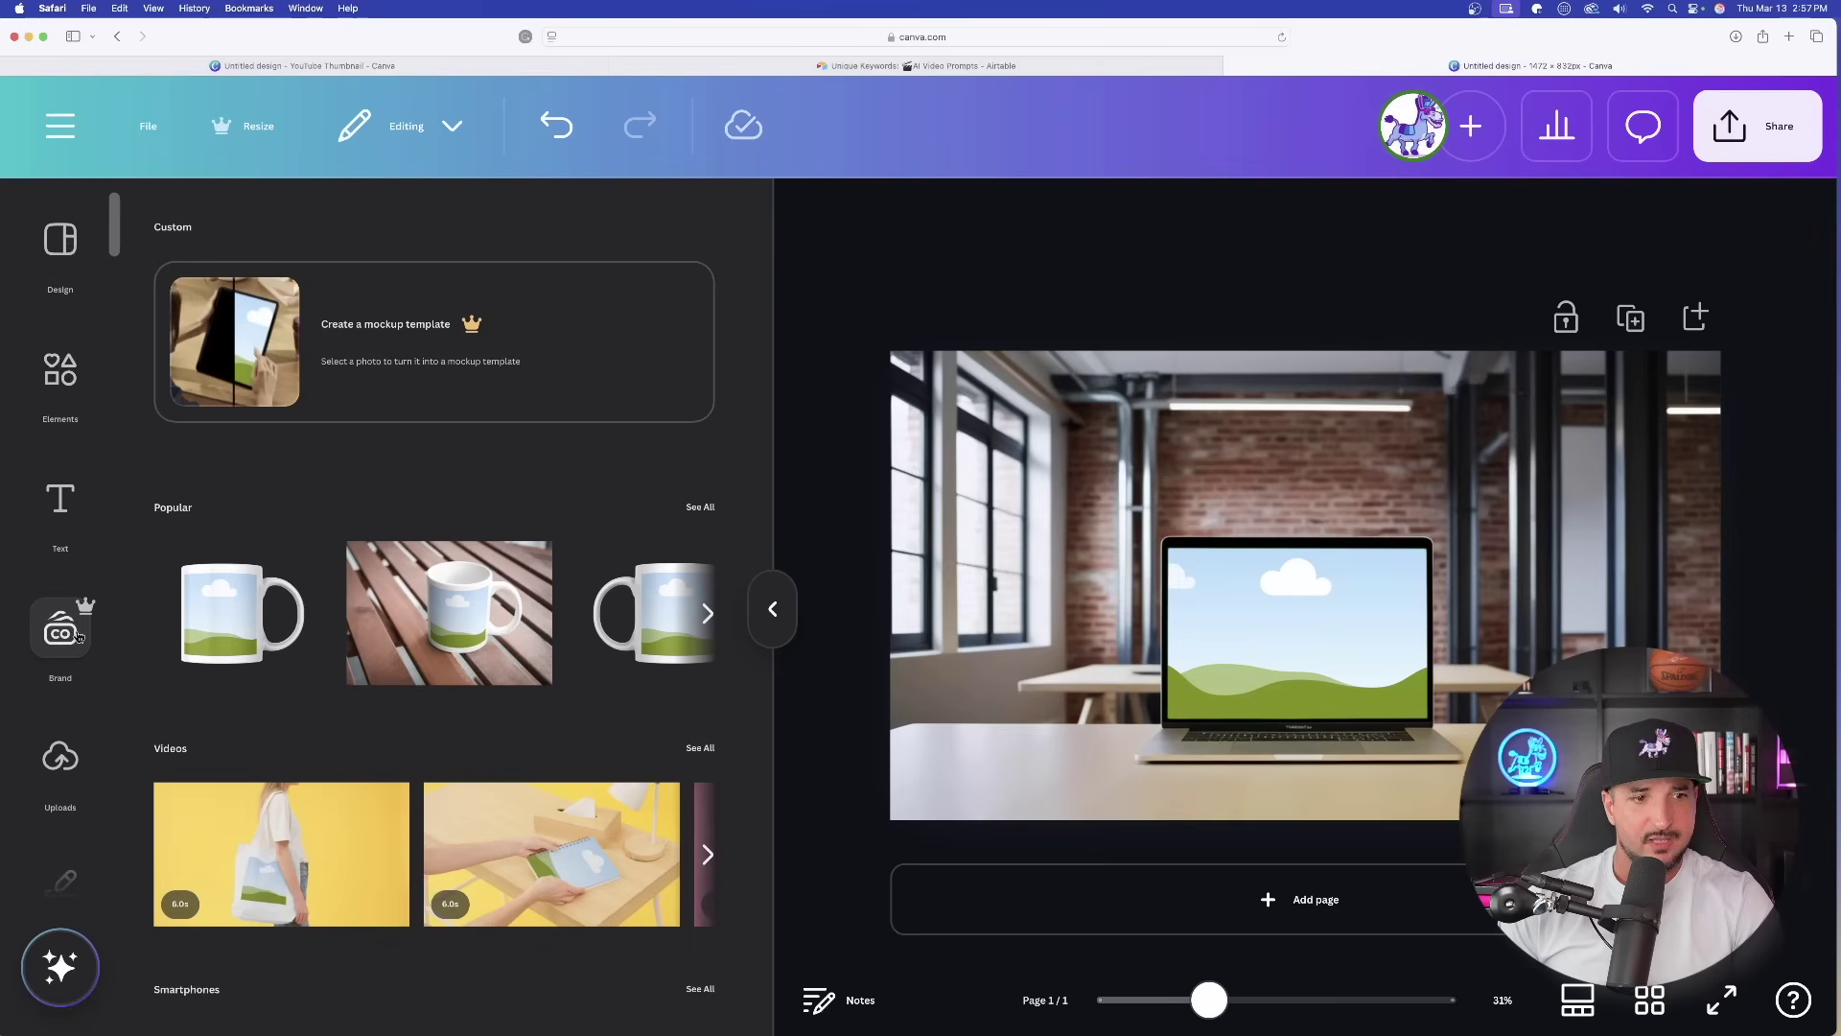
{"action": "left_click", "coordinate": [71, 773]}
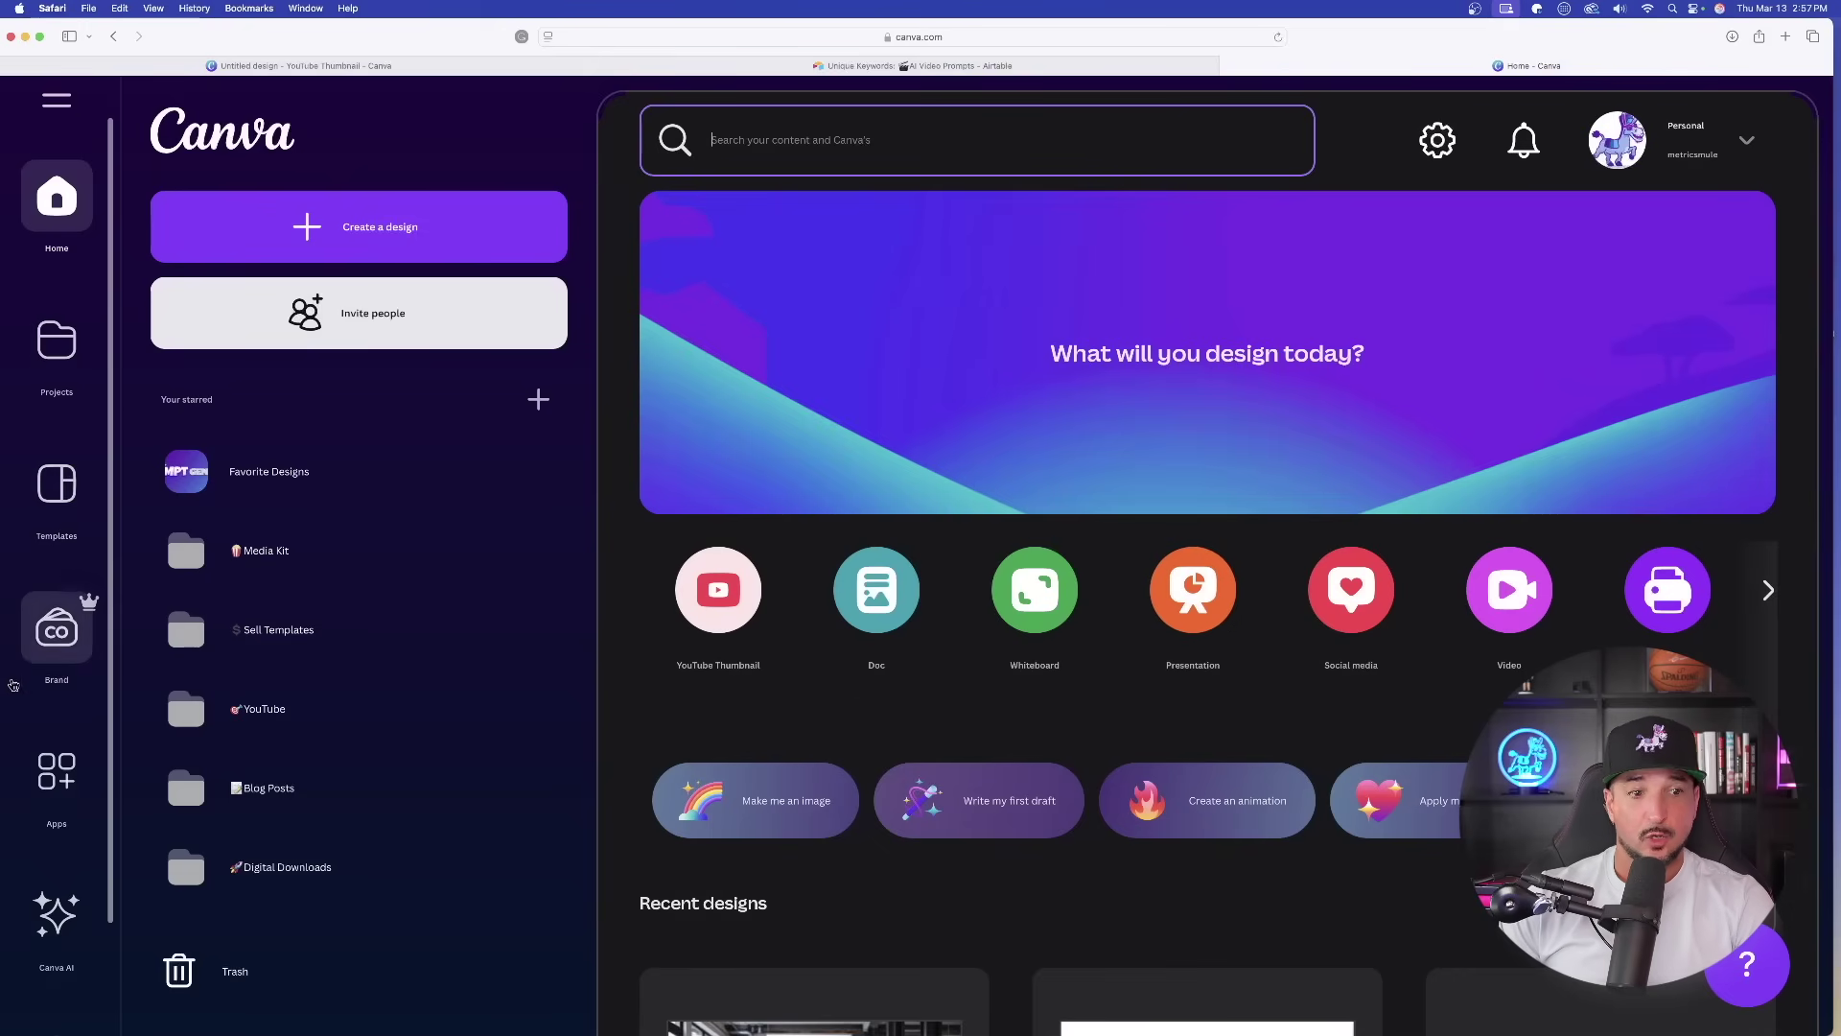
Search Apps for 'Dream Sound' and open the Dream Sound app's details.
{"action": "left_click", "coordinate": [69, 757]}
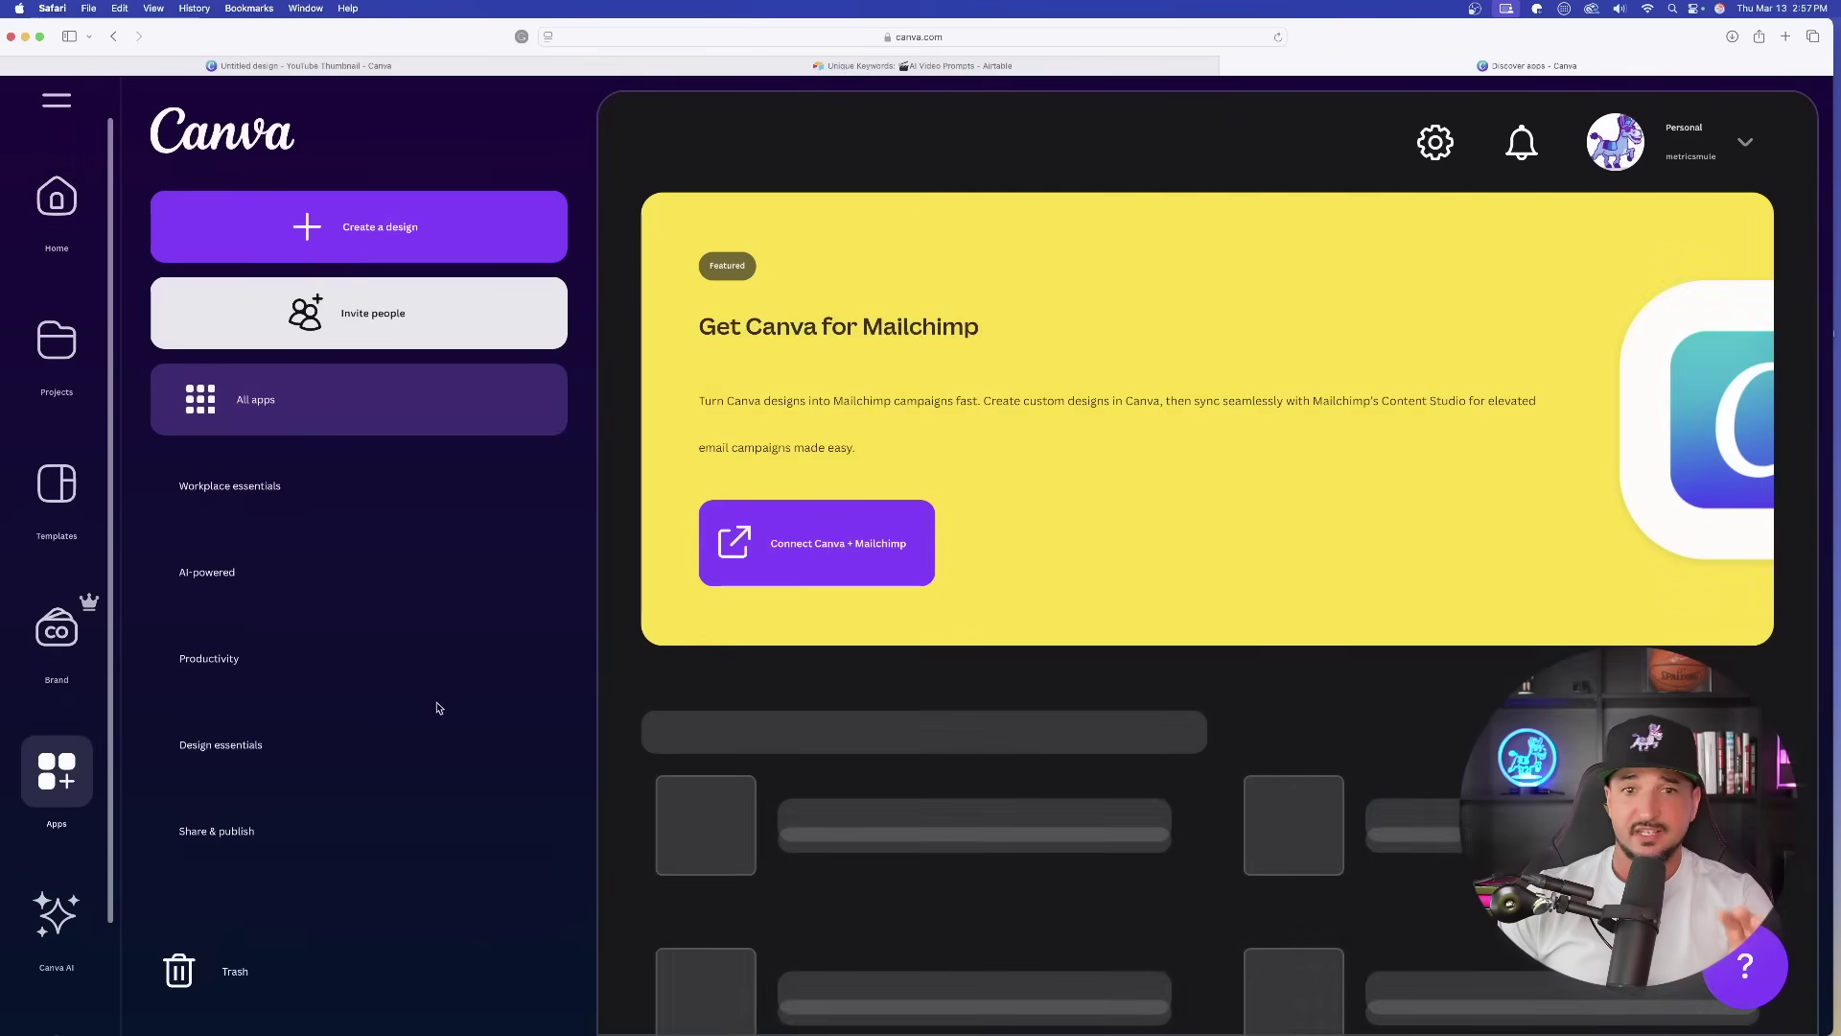
{"action": "left_click", "coordinate": [746, 715]}
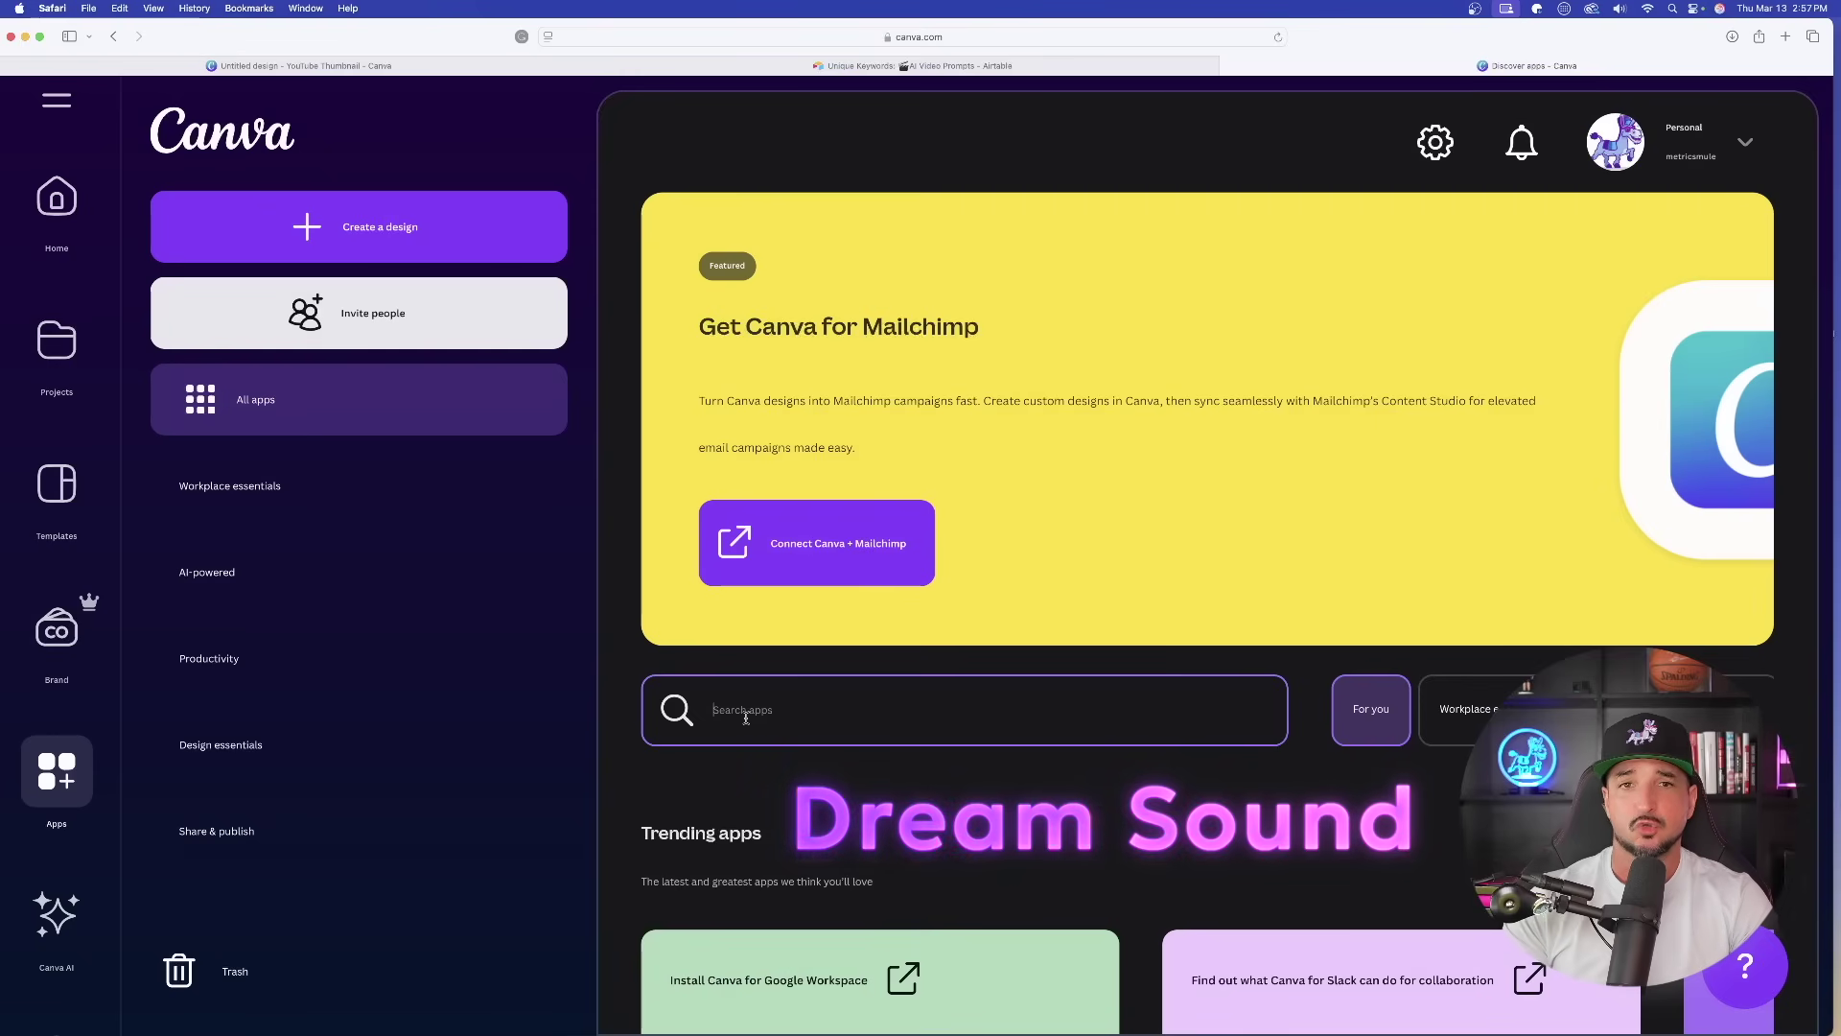
{"action": "type", "text": "Dre"}
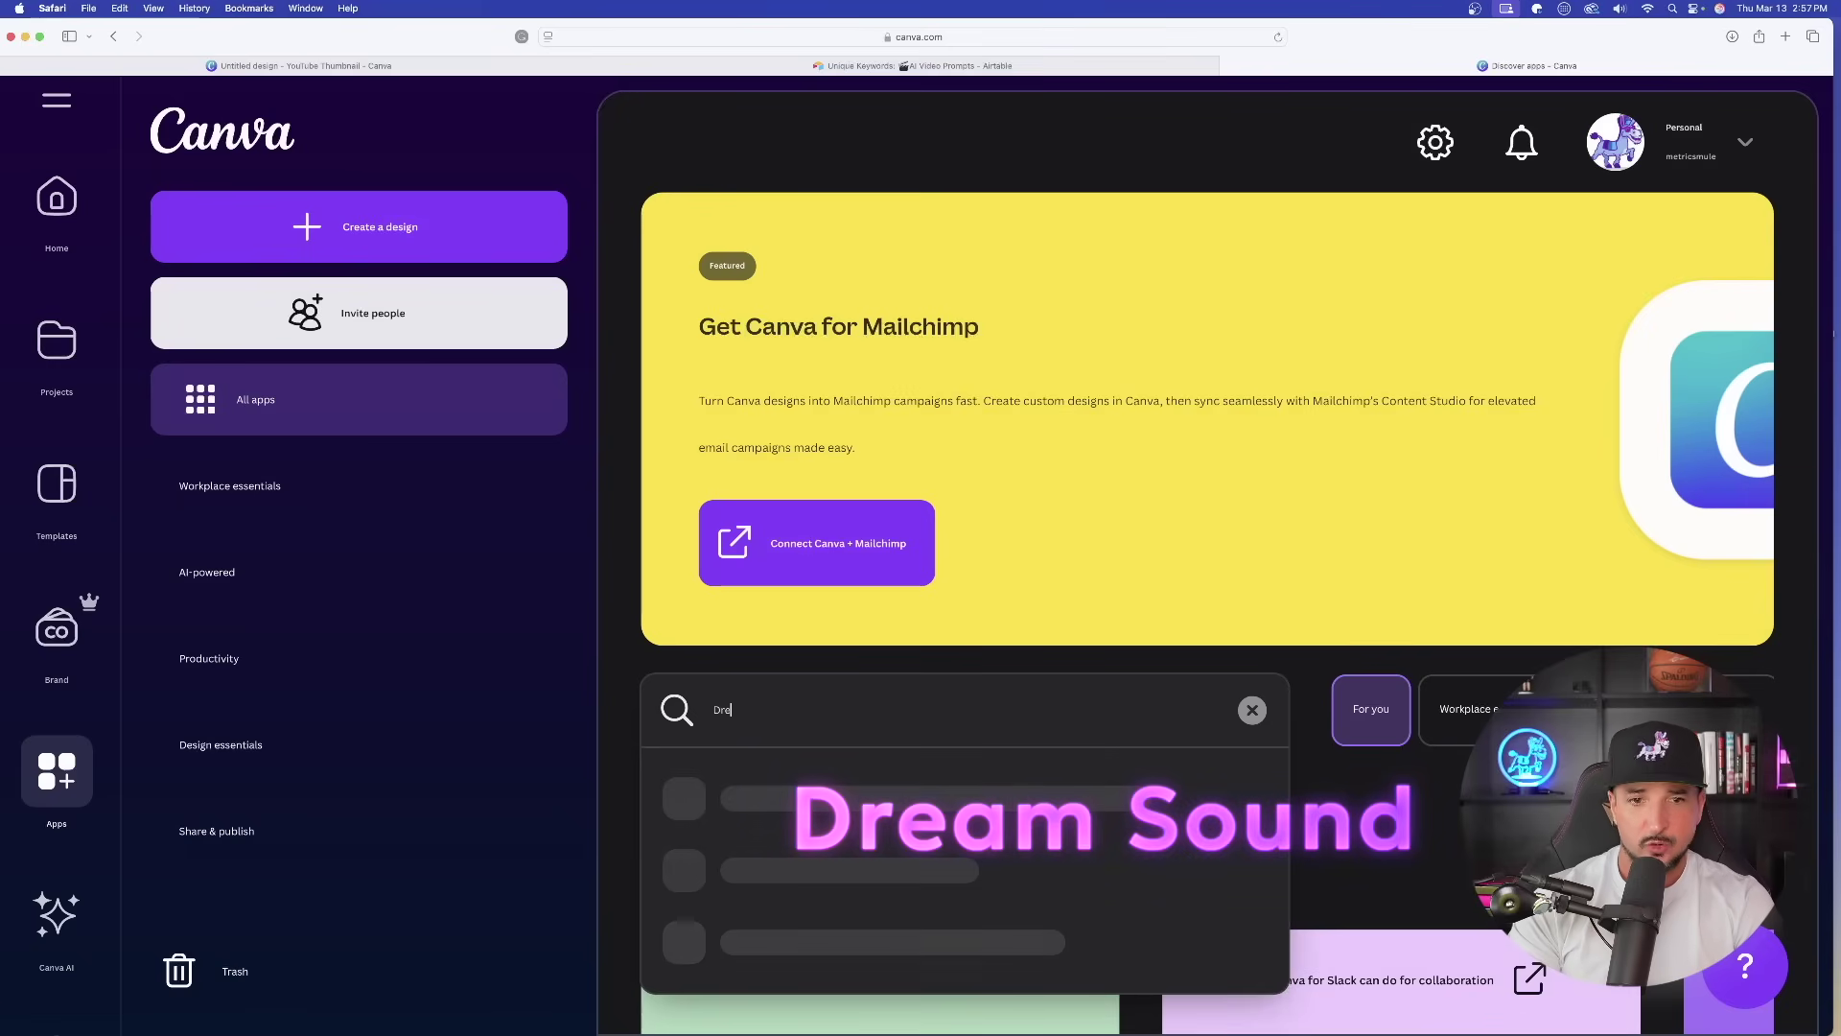
{"action": "type", "text": "am Sound"}
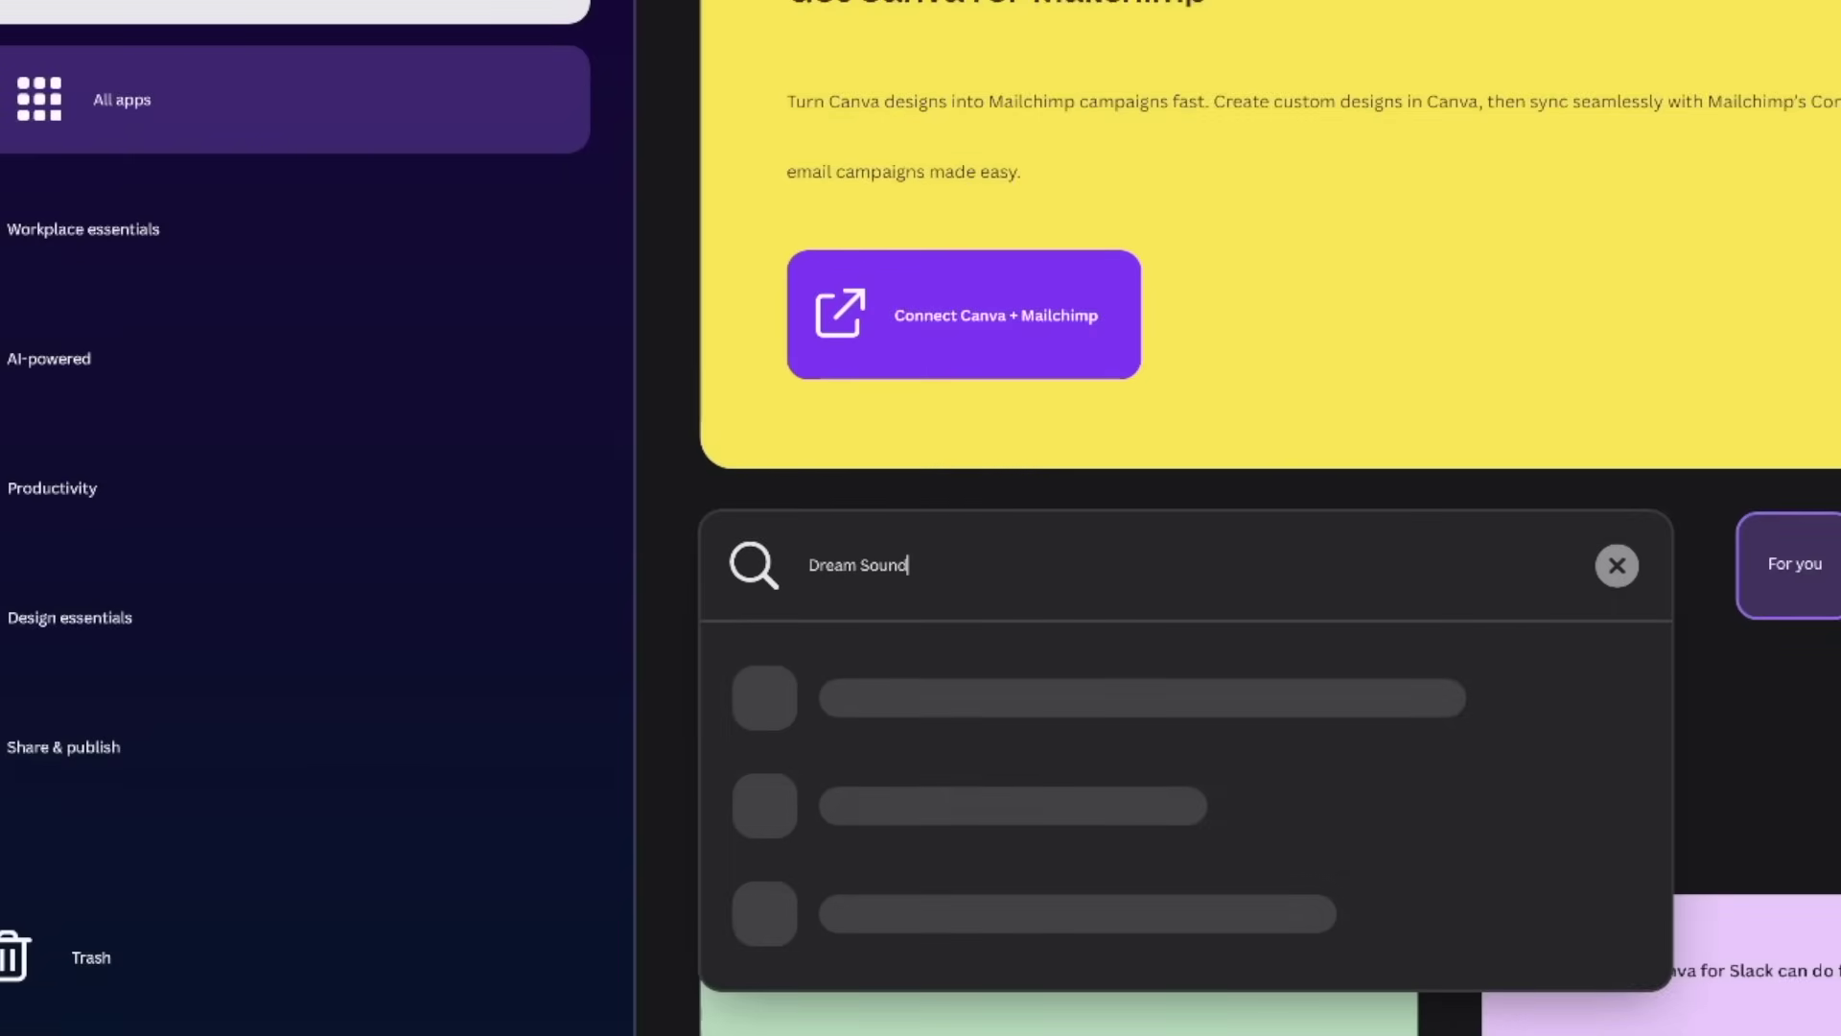
{"action": "key", "text": "Return"}
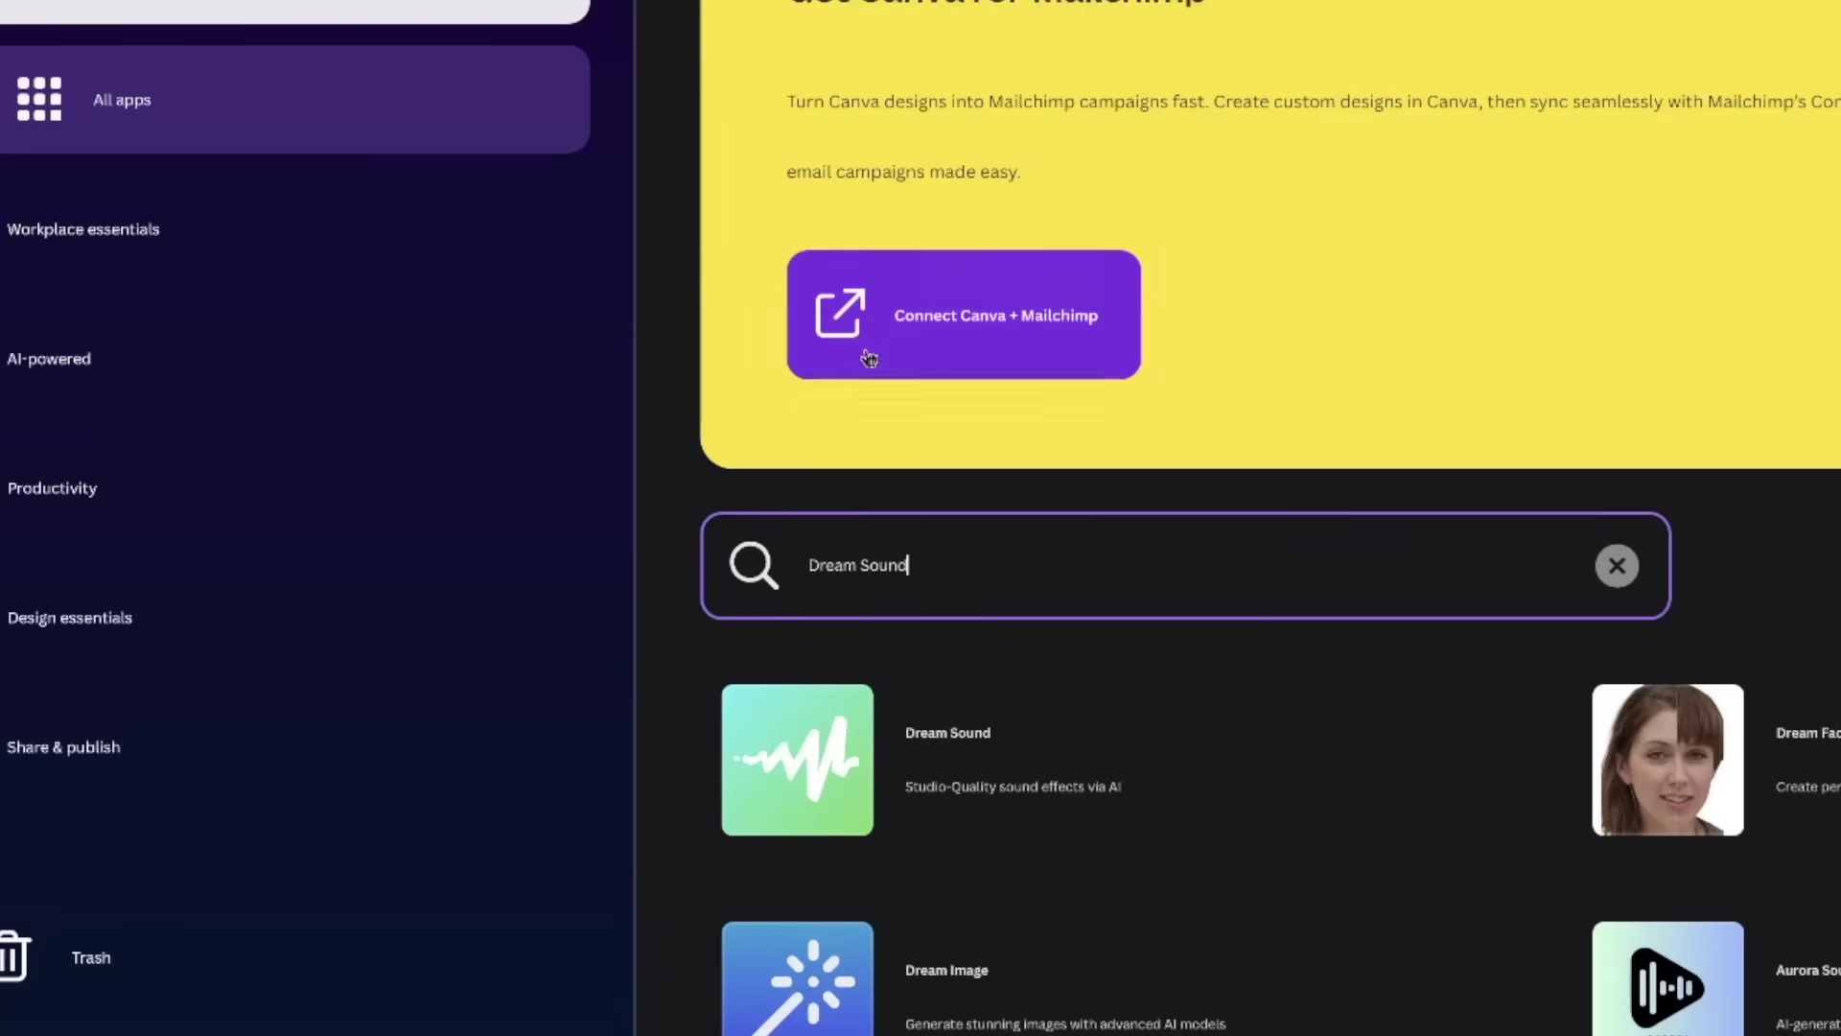
{"action": "scroll", "coordinate": [937, 773], "scroll_direction": "down", "scroll_amount": 3}
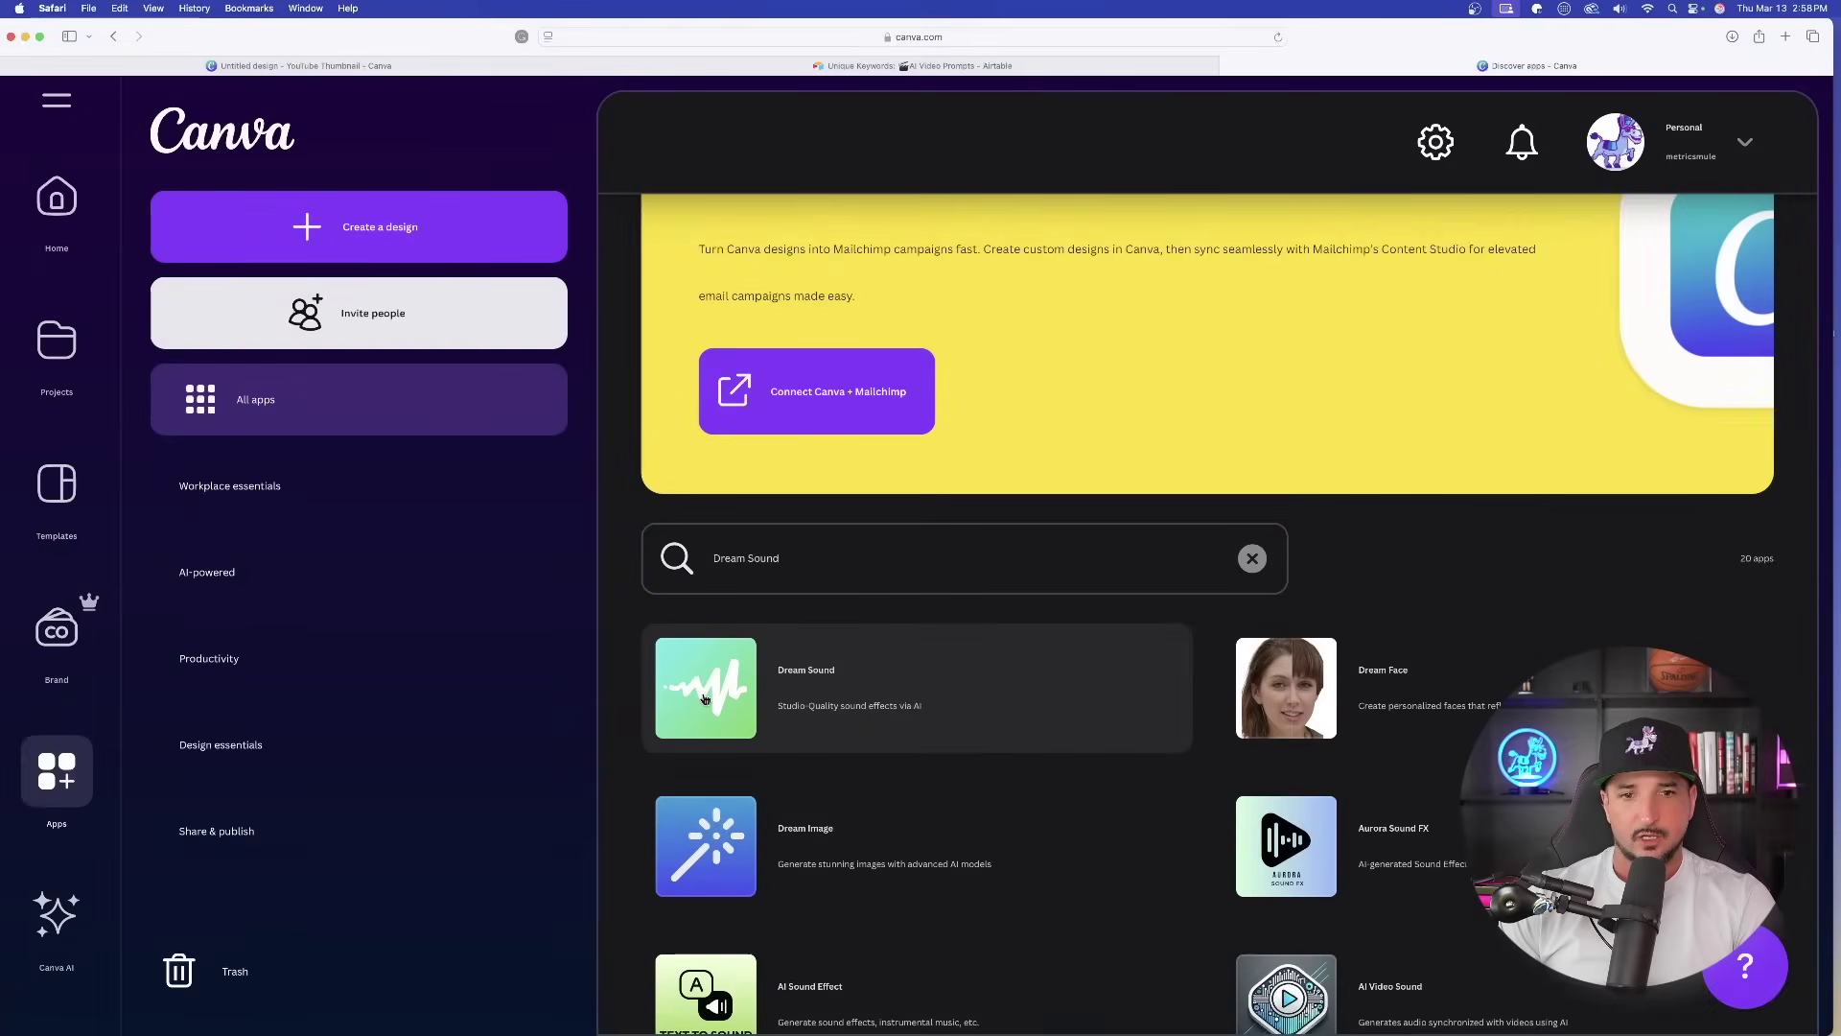
{"action": "left_click", "coordinate": [783, 526]}
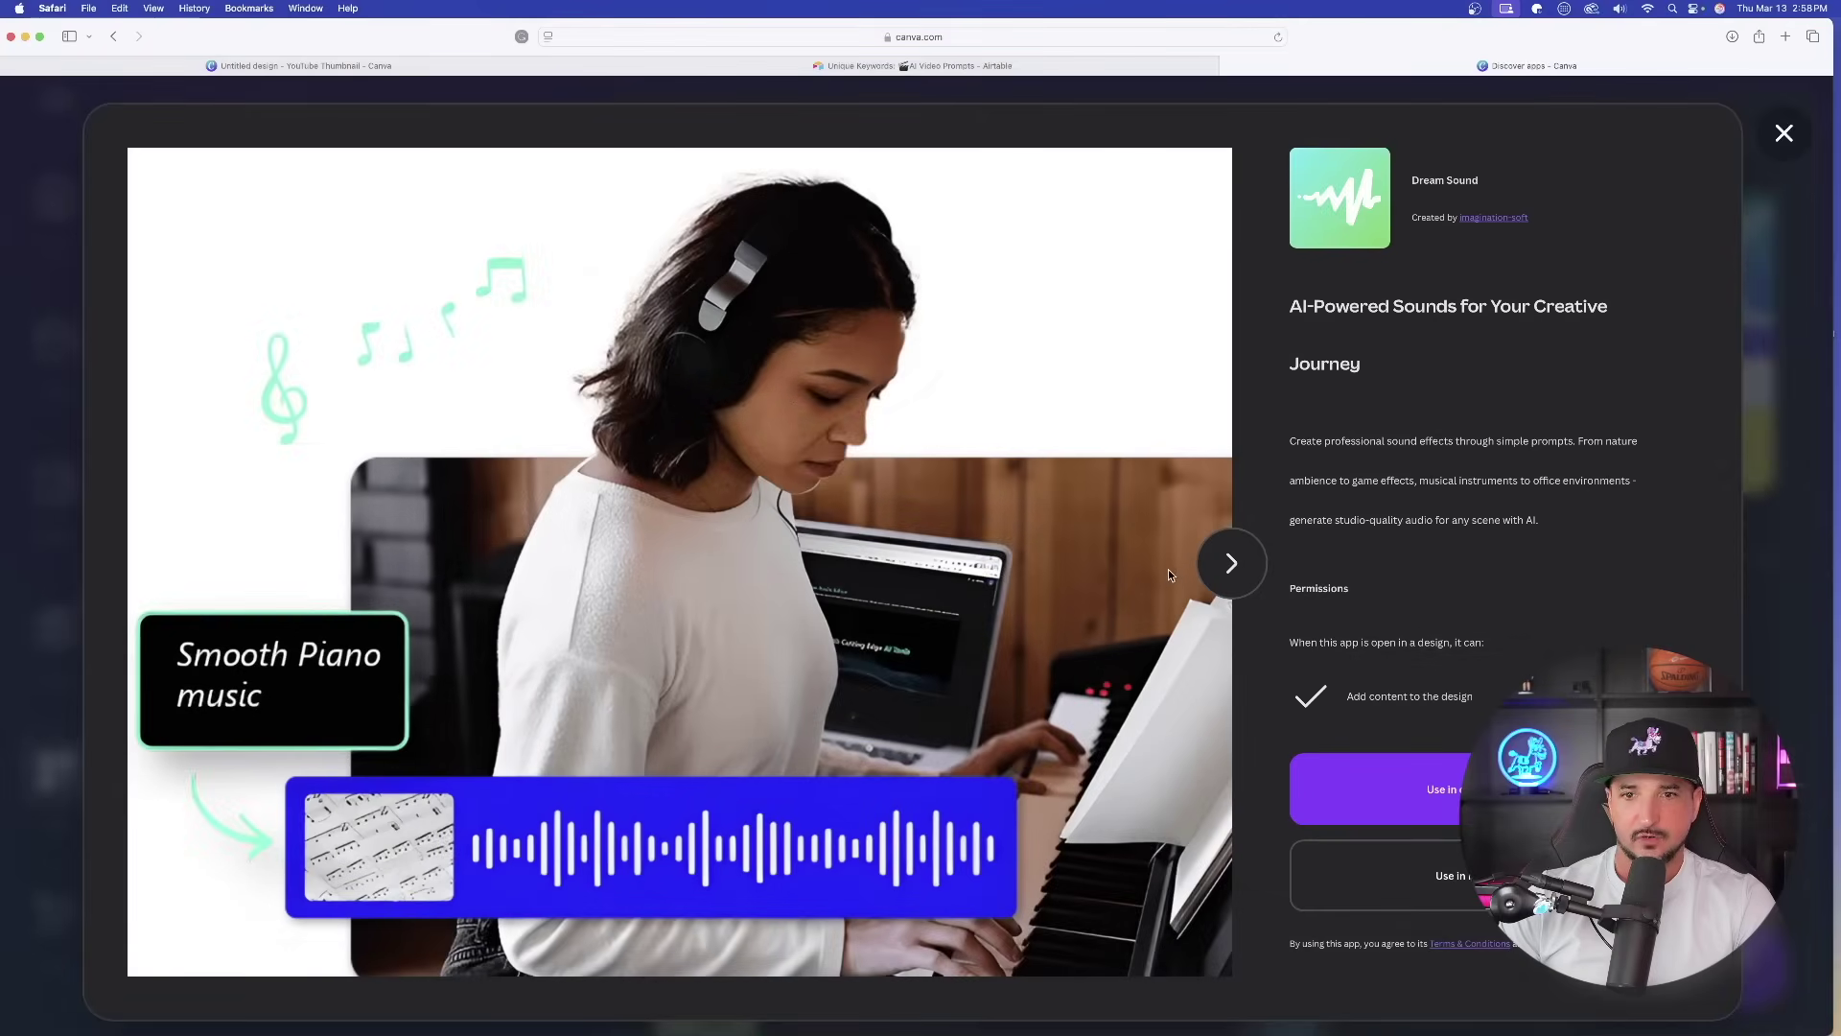
Generate the 'a loud thunderstorm' sound effect in Dream Sound with a 2-second duration.
{"action": "left_click", "coordinate": [1229, 565]}
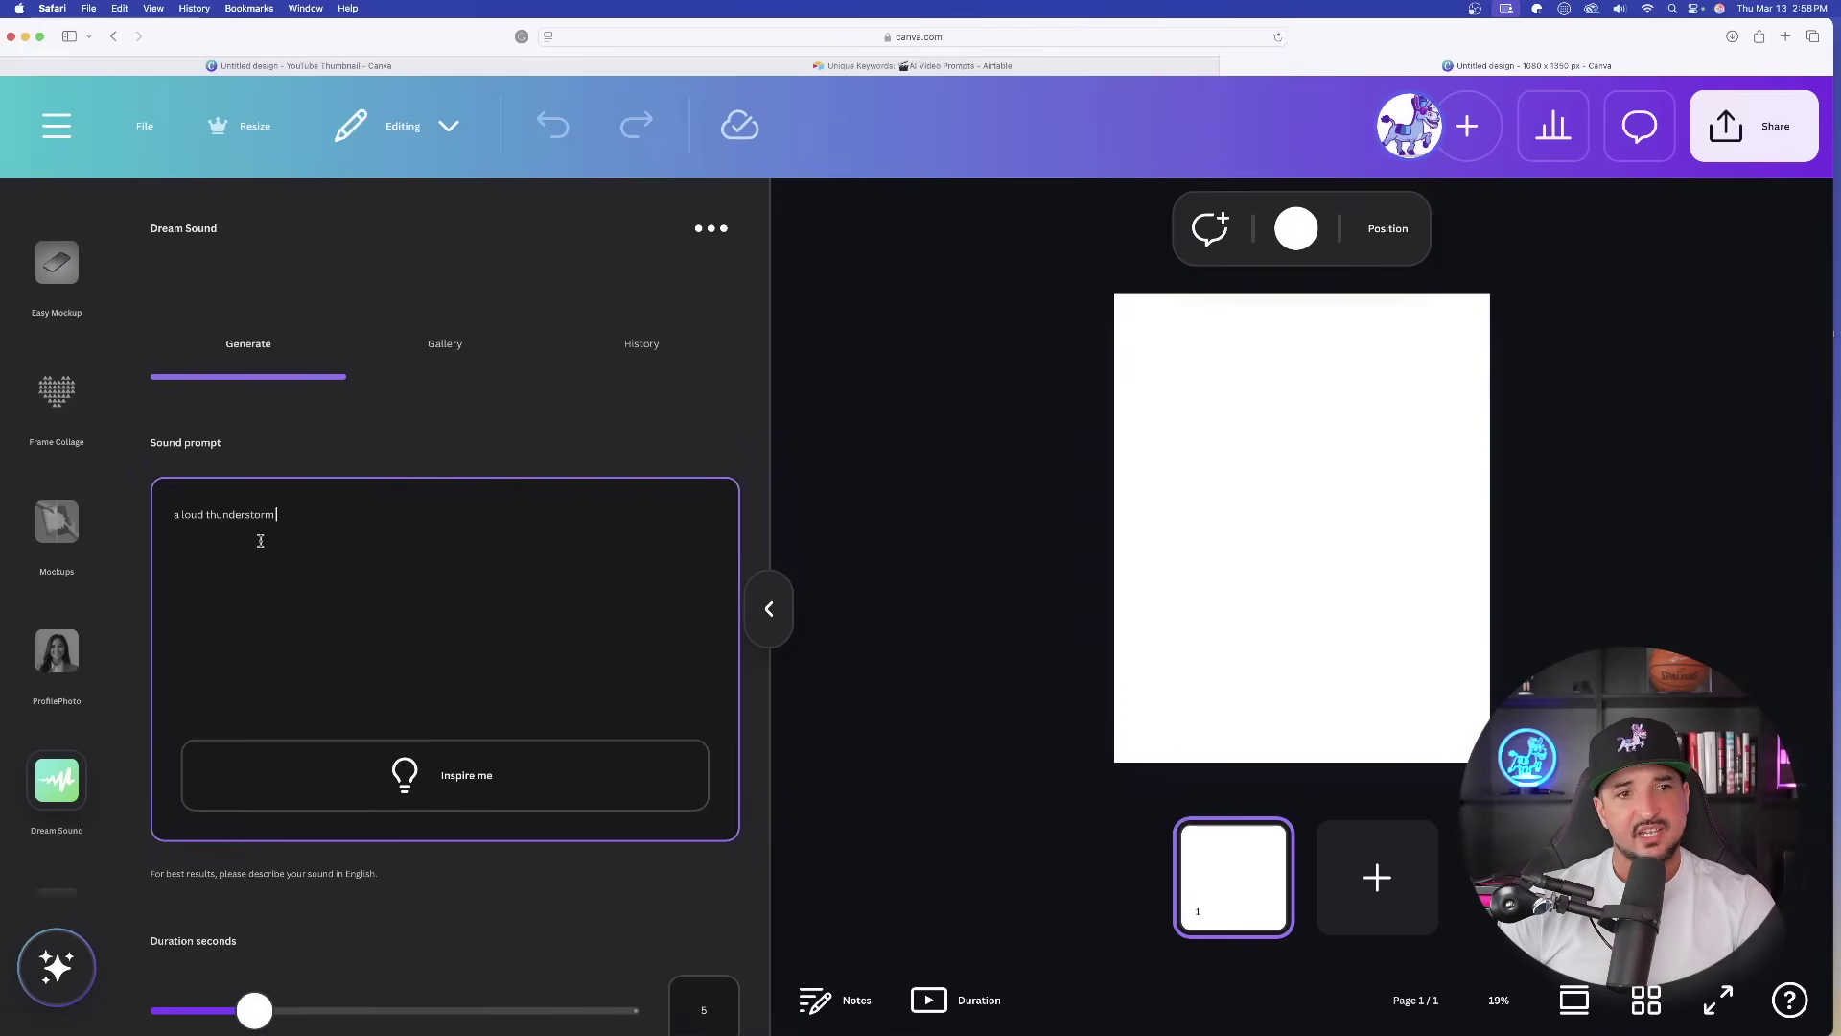
{"action": "scroll", "coordinate": [431, 572], "scroll_direction": "down", "scroll_amount": 3}
{"action": "scroll", "coordinate": [357, 463], "scroll_direction": "up", "scroll_amount": 2}
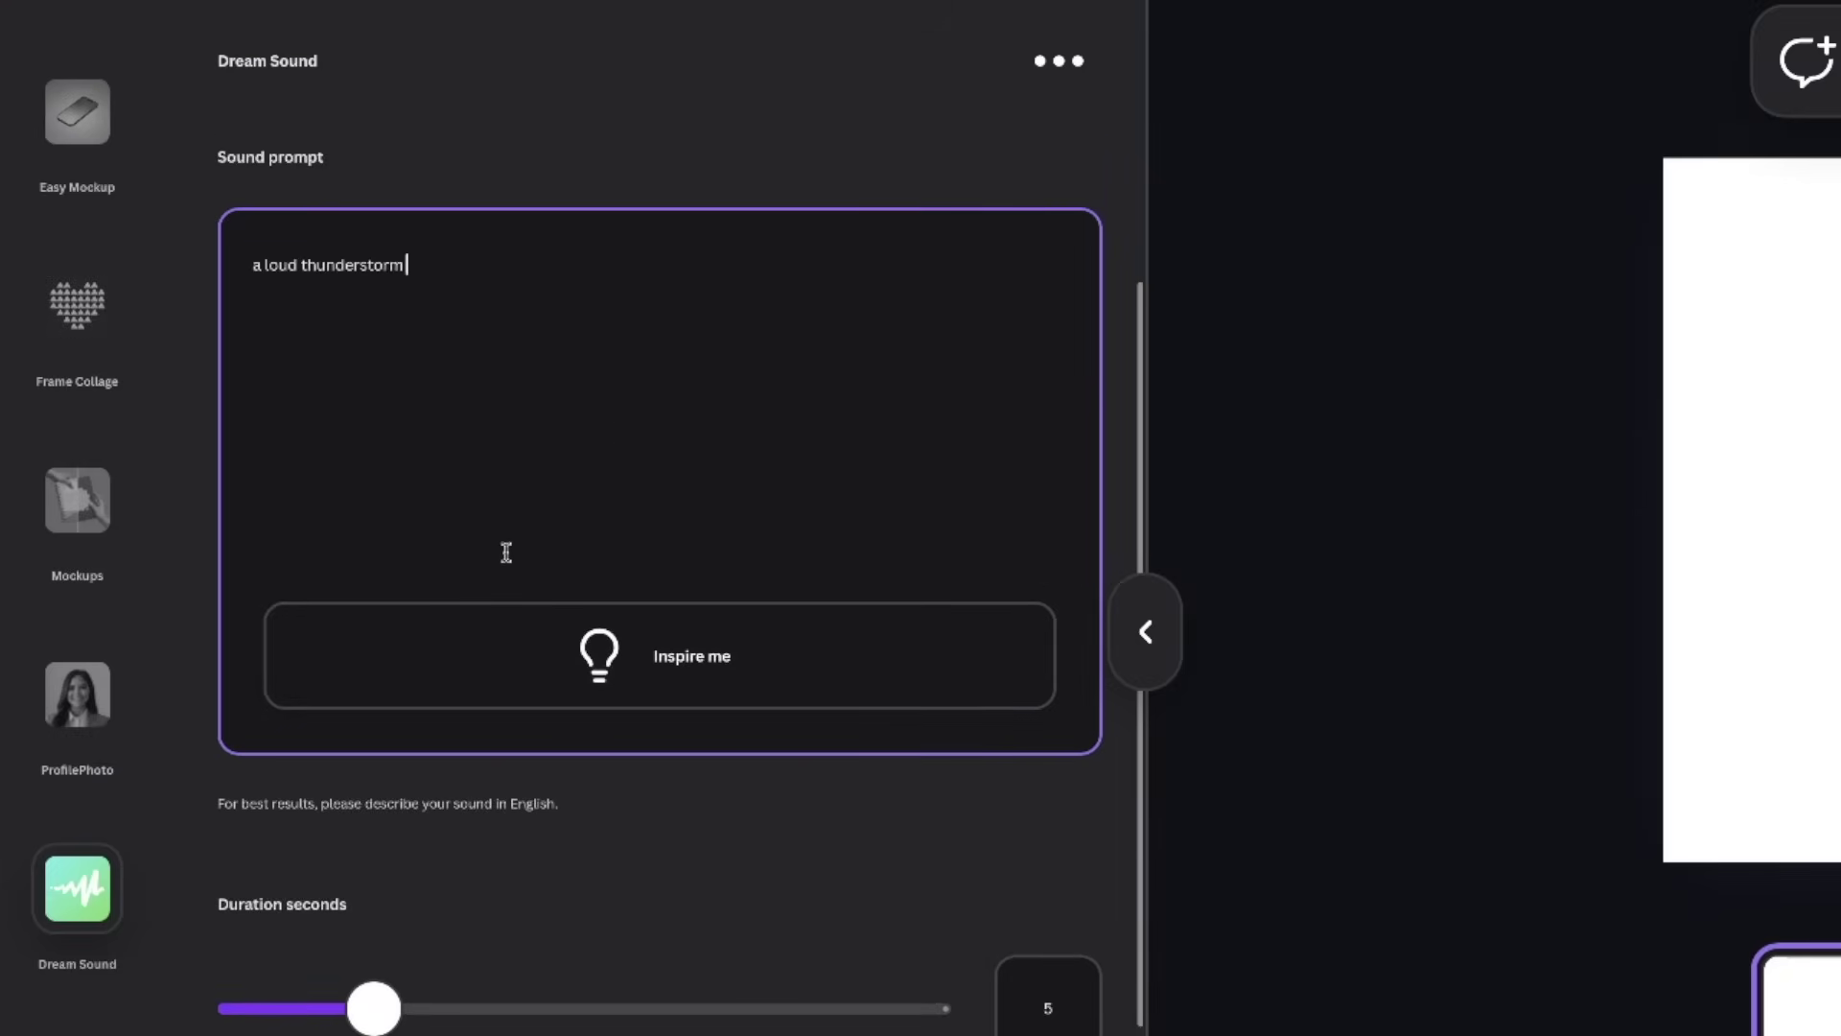
{"action": "scroll", "coordinate": [506, 552], "scroll_direction": "down", "scroll_amount": 4}
{"action": "left_click_drag", "start_coordinate": [381, 624], "coordinate": [276, 623]}
{"action": "scroll", "coordinate": [276, 624], "scroll_direction": "down", "scroll_amount": 1}
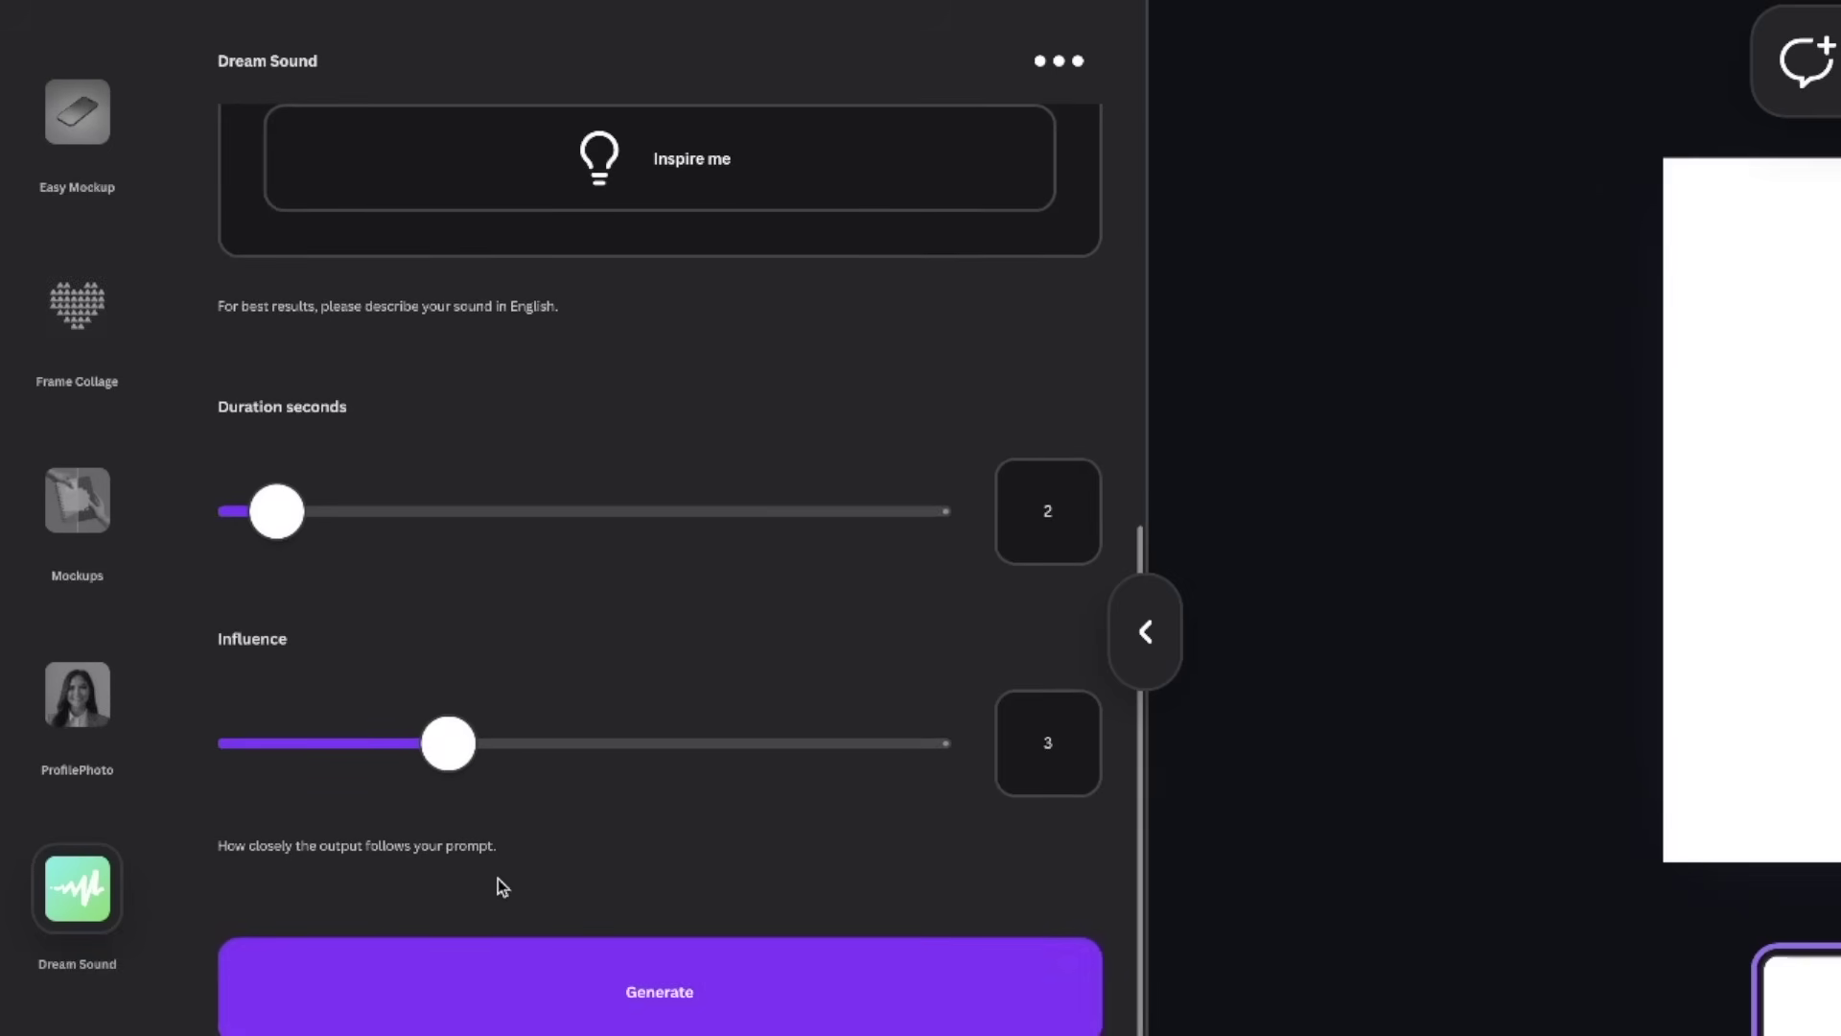
{"action": "scroll", "coordinate": [579, 928], "scroll_direction": "up", "scroll_amount": 5}
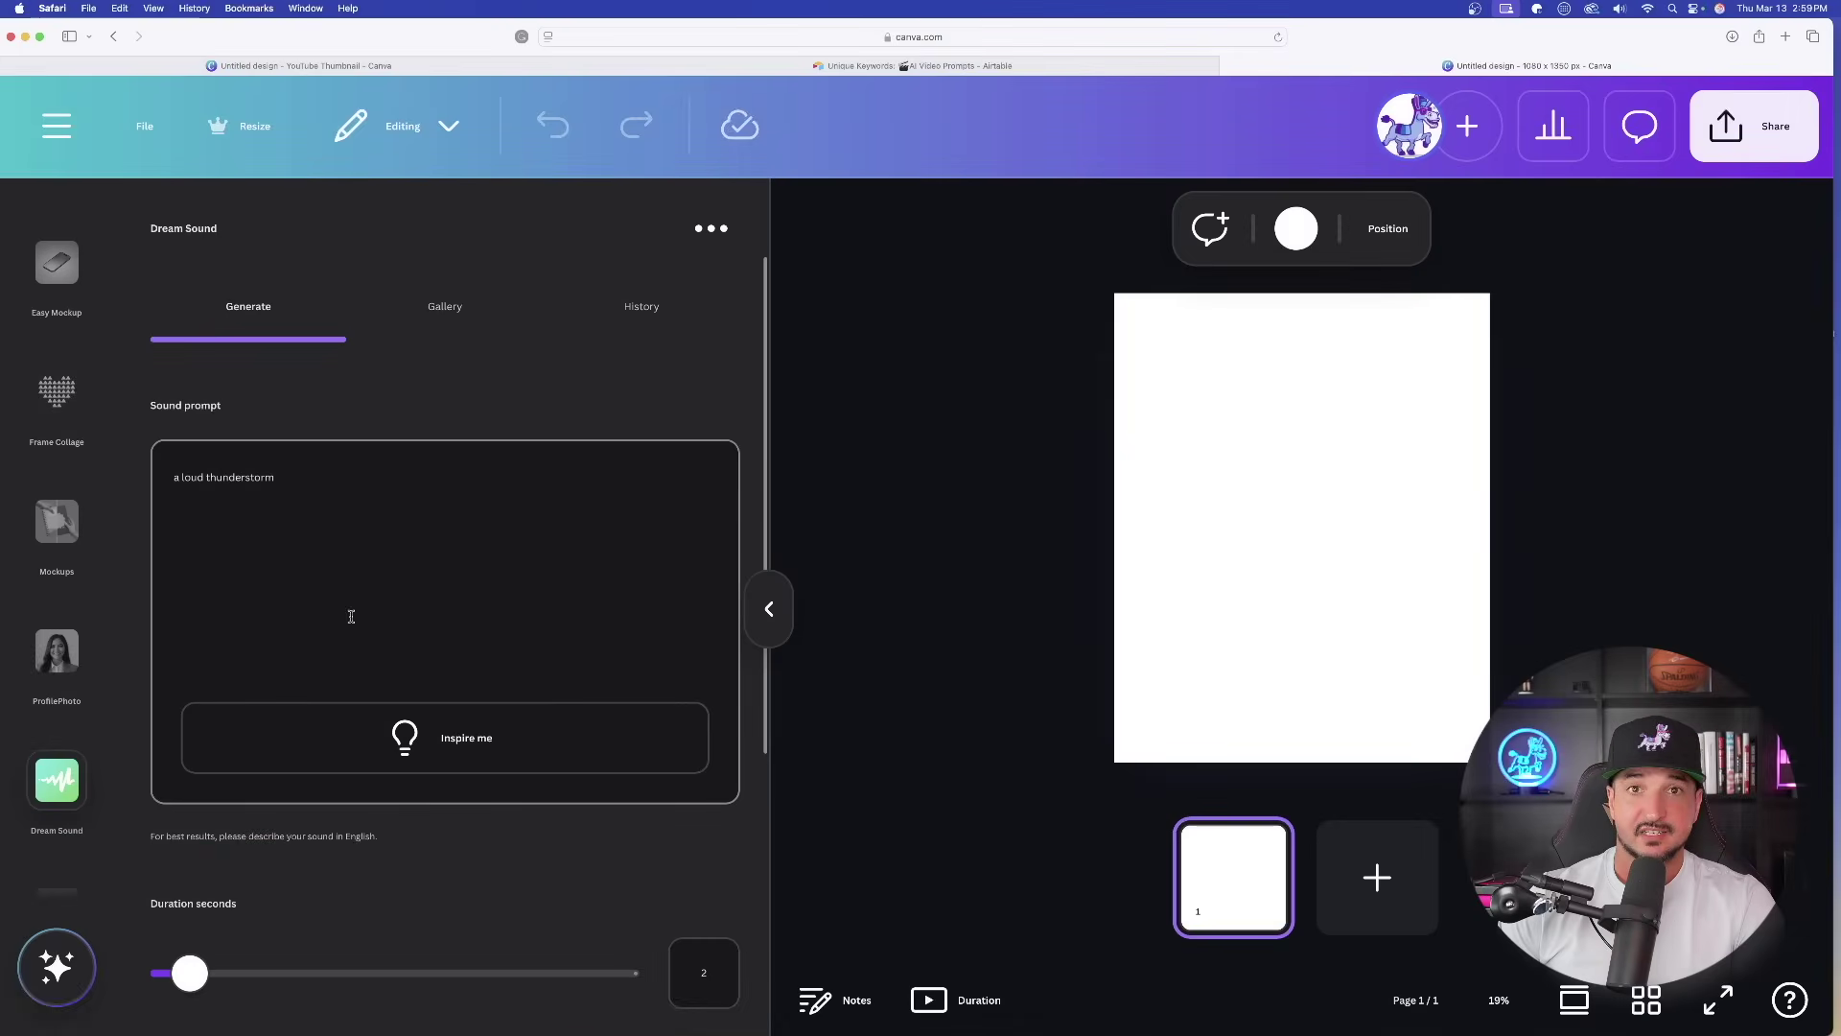
{"action": "scroll", "coordinate": [351, 616], "scroll_direction": "down", "scroll_amount": 8}
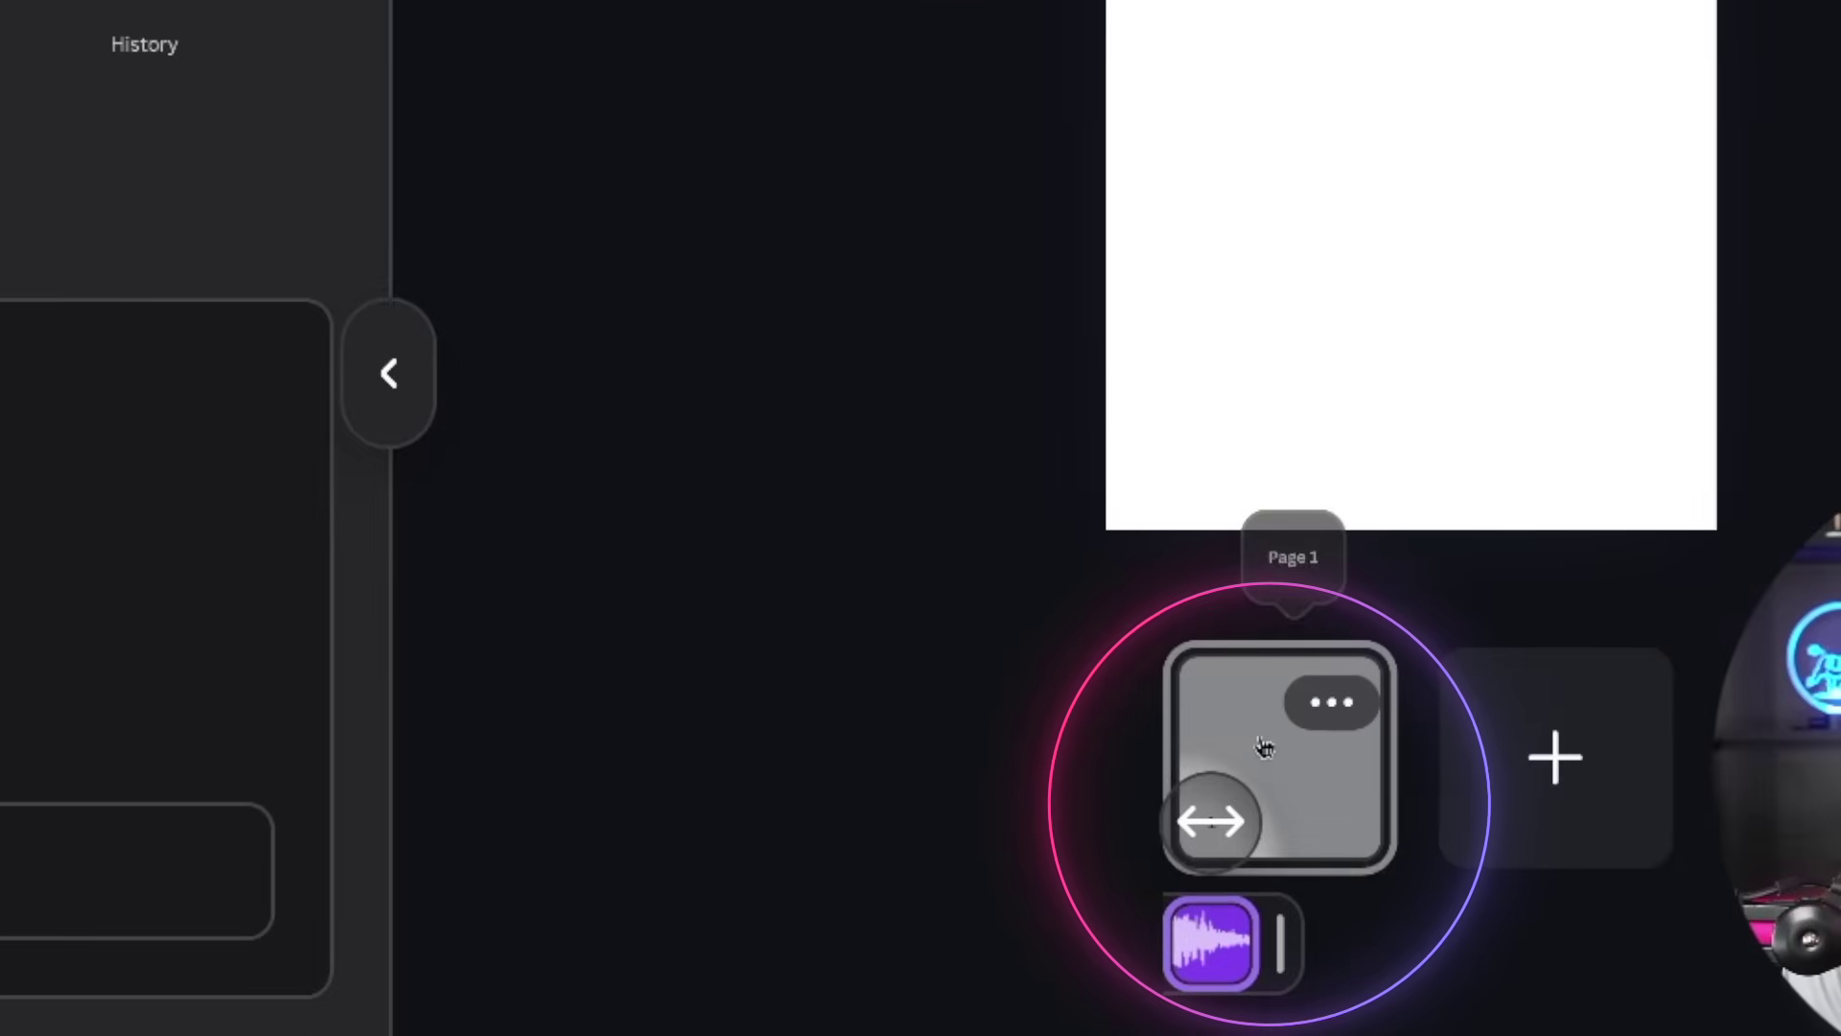
Play the page with its thunderstorm sound in the expanded timeline, then pause partway.
{"action": "left_click", "coordinate": [1222, 804]}
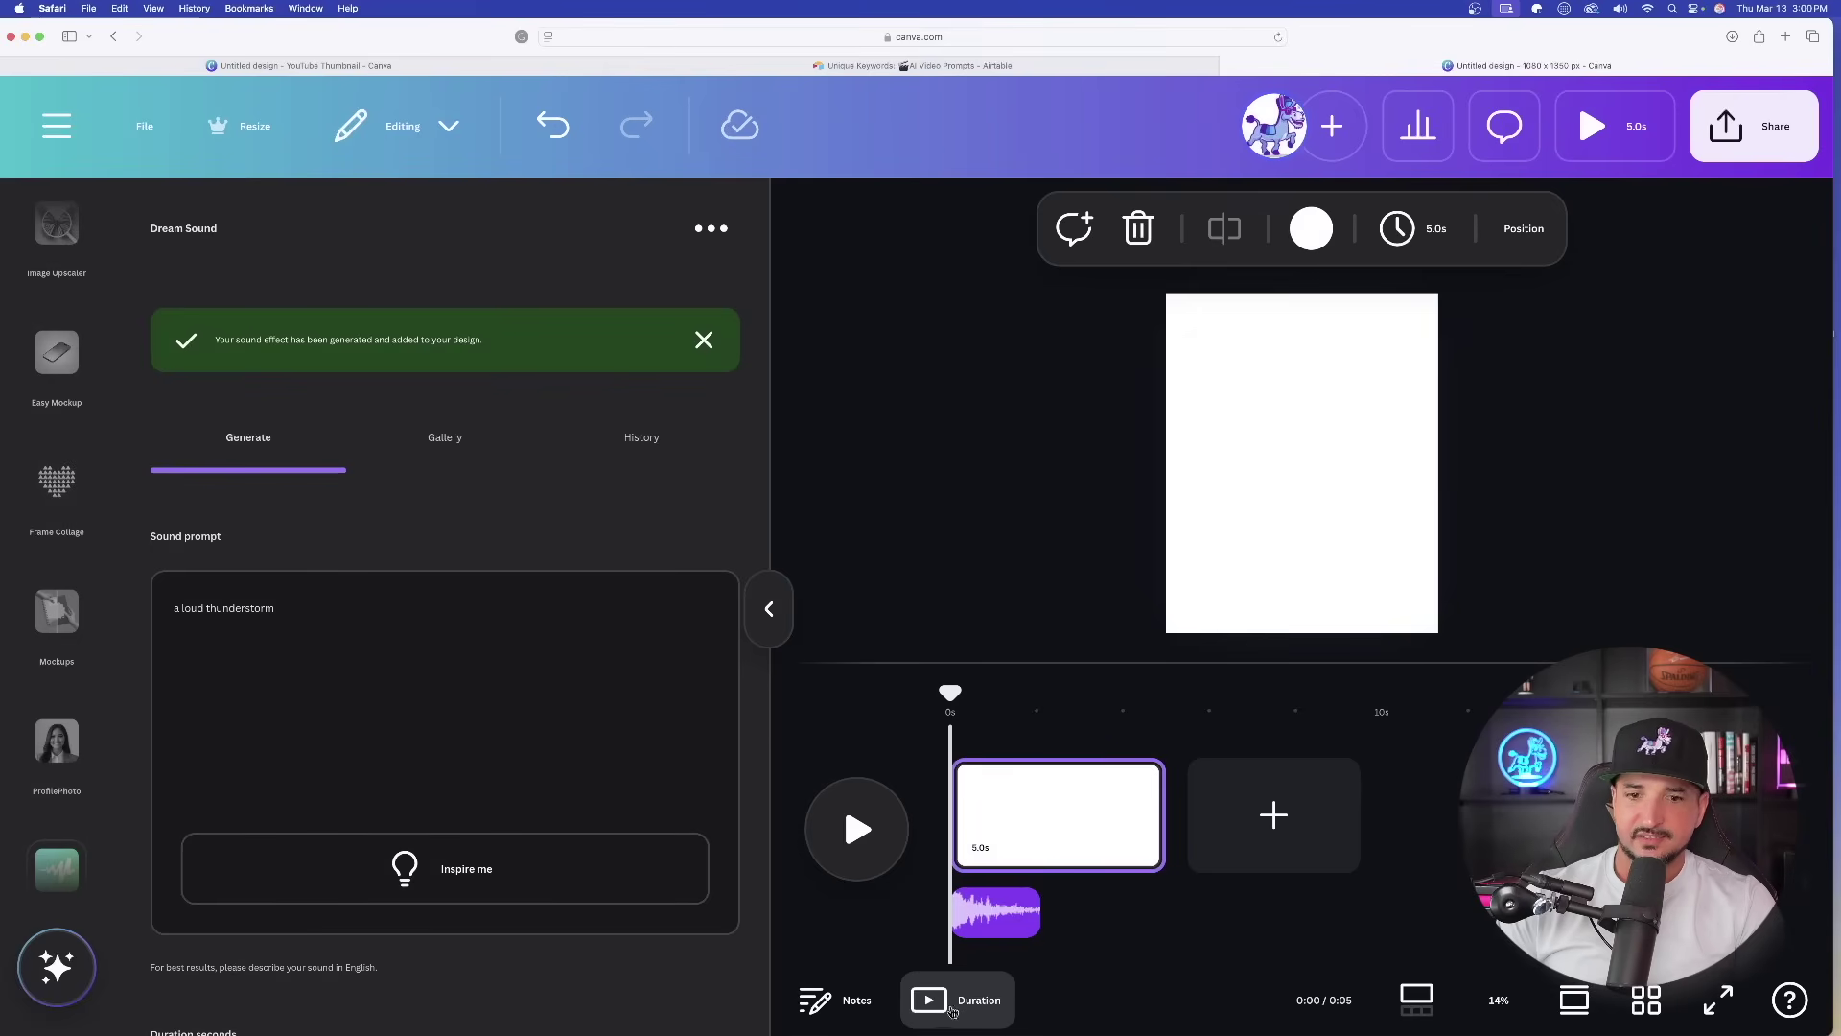
{"action": "left_click", "coordinate": [968, 1005]}
{"action": "left_click", "coordinate": [858, 837]}
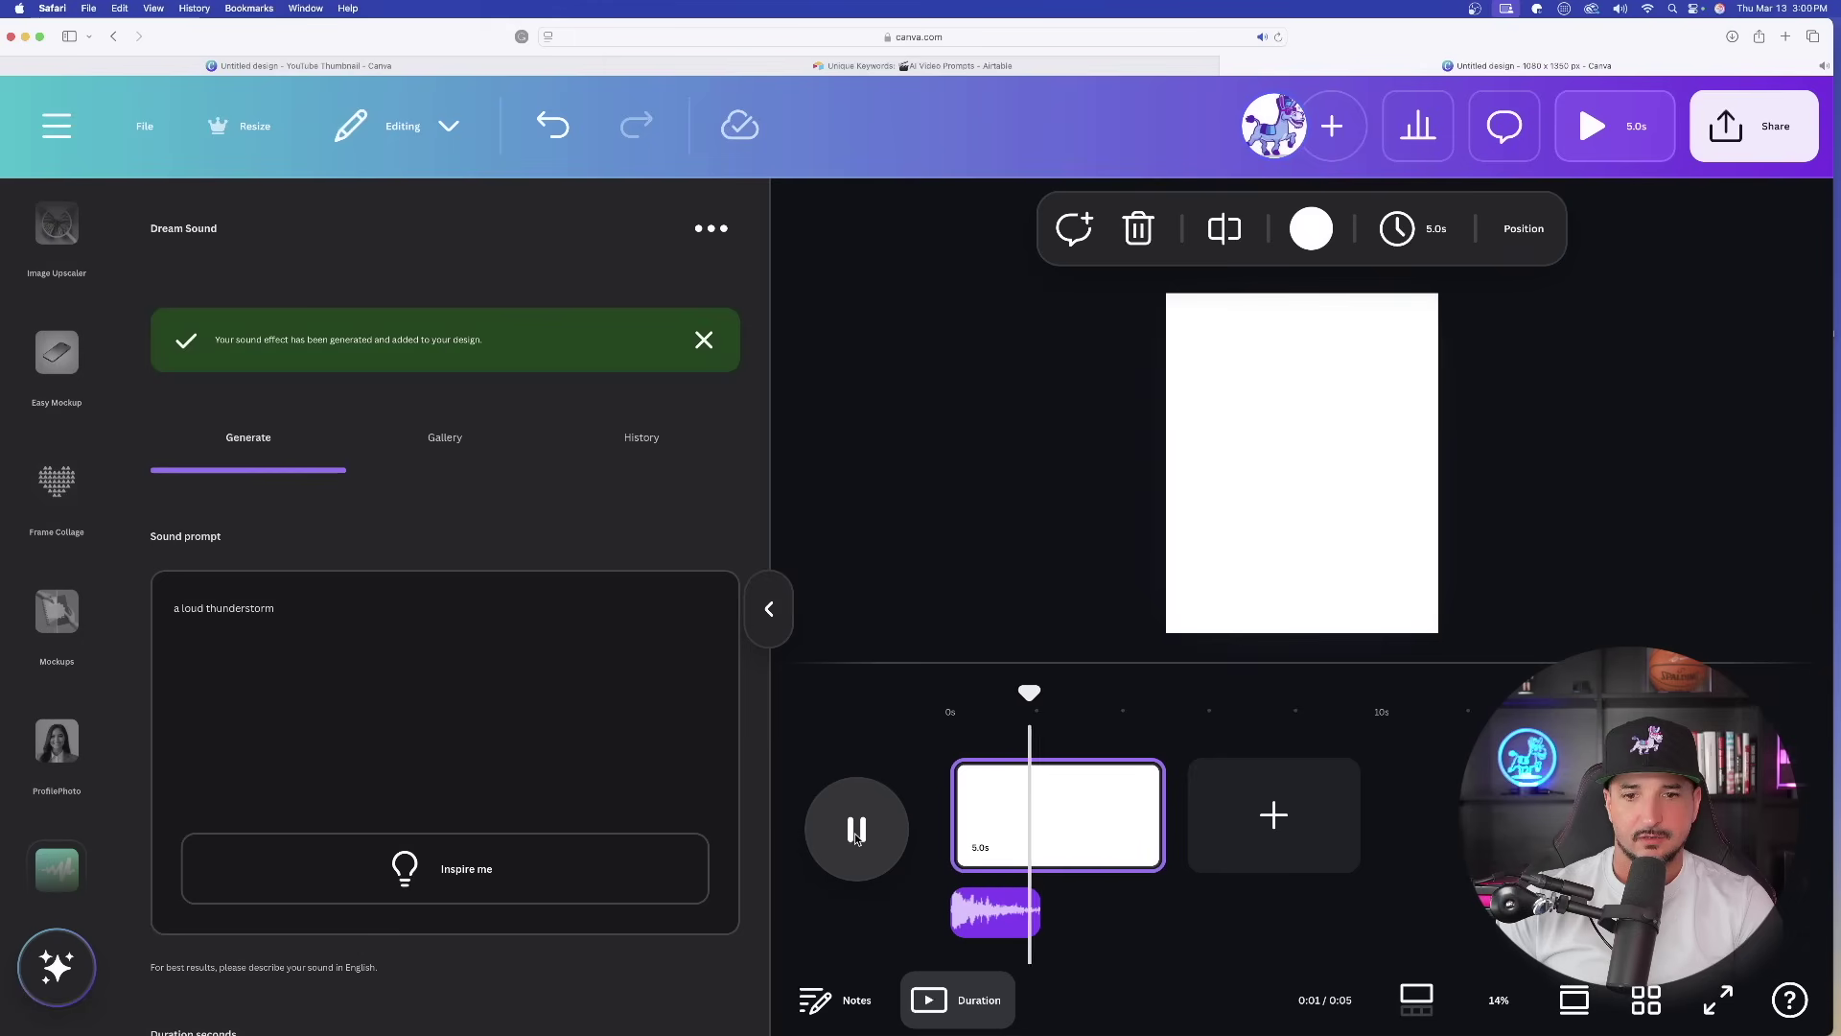
{"action": "left_click", "coordinate": [857, 836]}
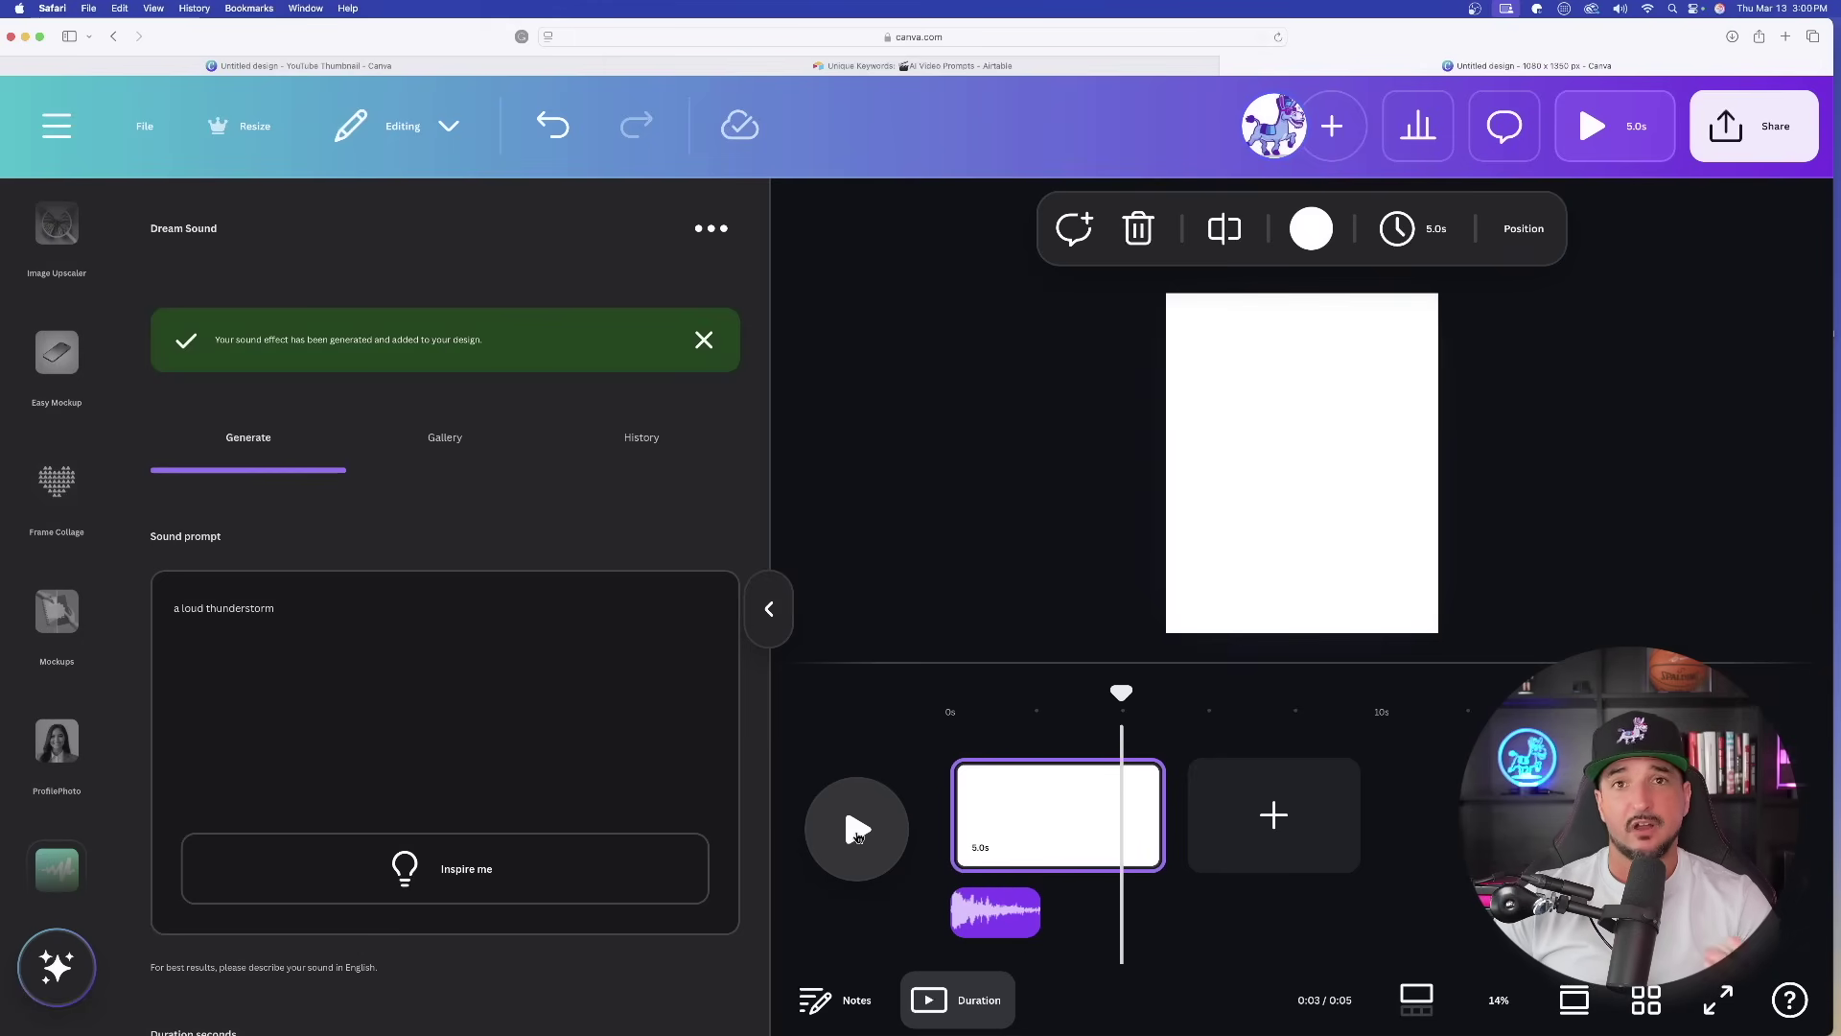
{"action": "left_click", "coordinate": [445, 437]}
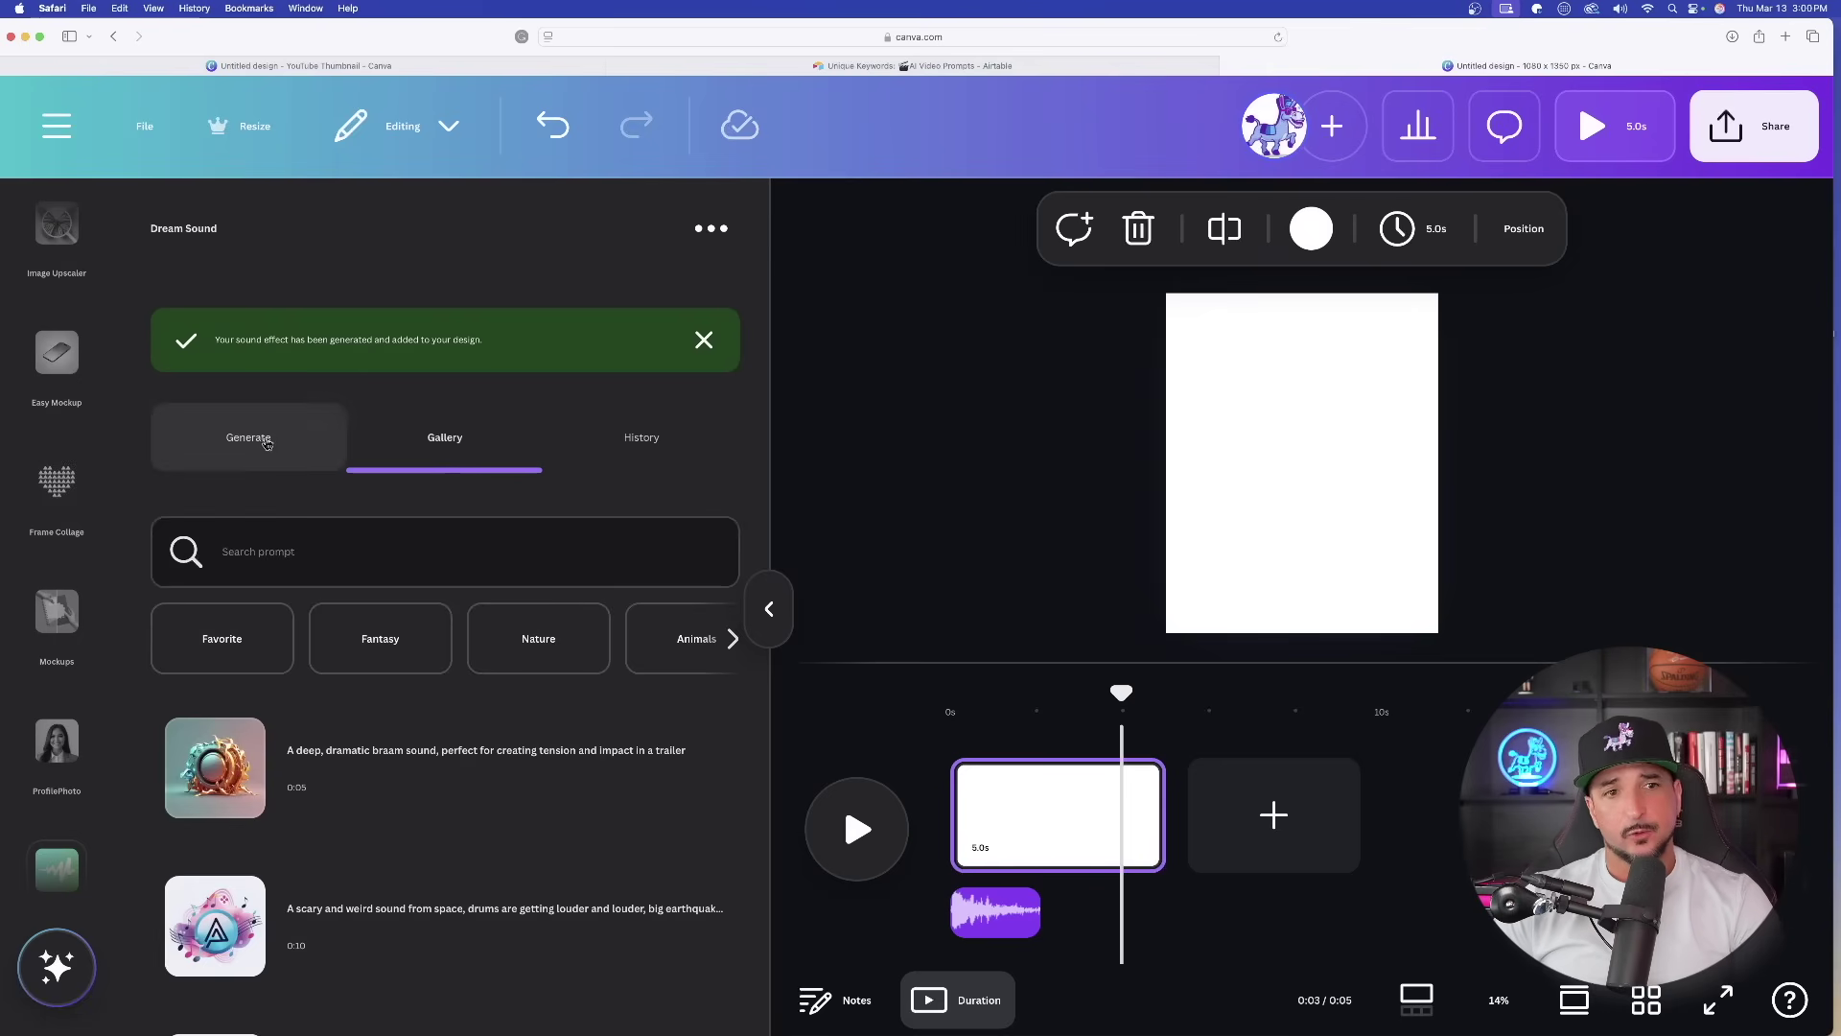
Browse the sample sound effects in Dream Sound's Gallery.
{"action": "left_click", "coordinate": [265, 440]}
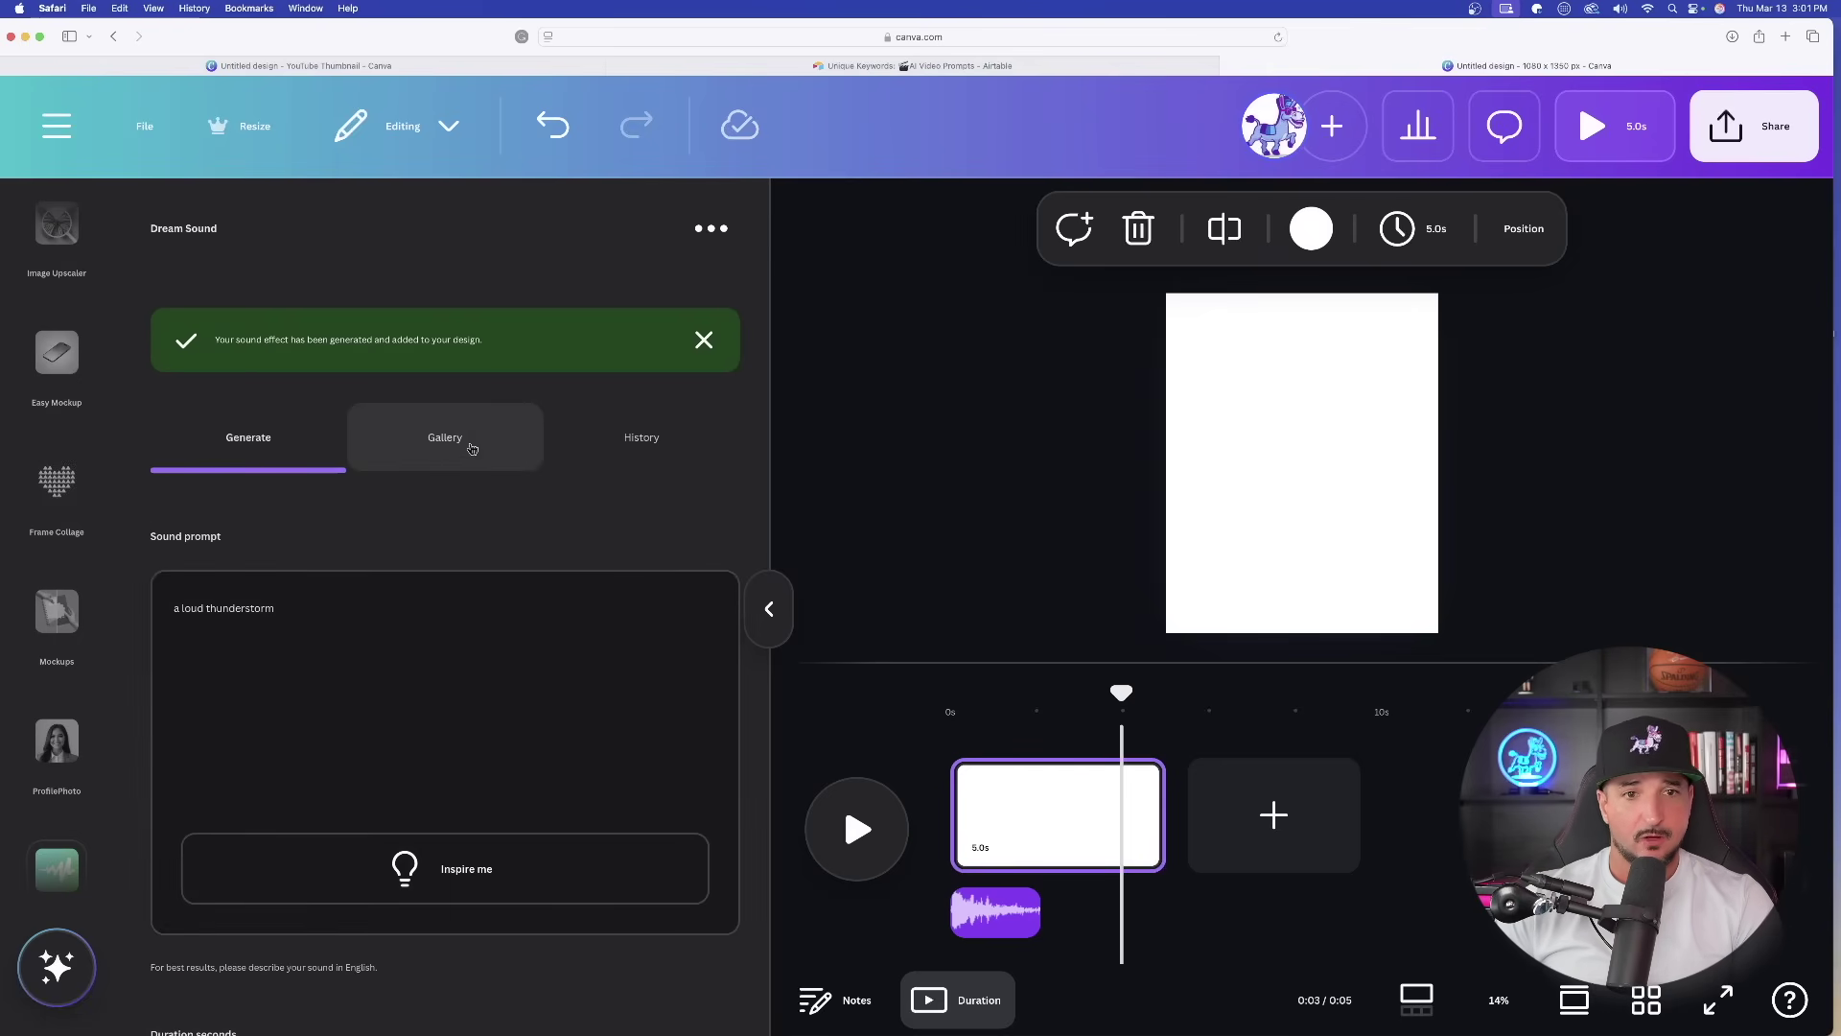
{"action": "left_click", "coordinate": [473, 445]}
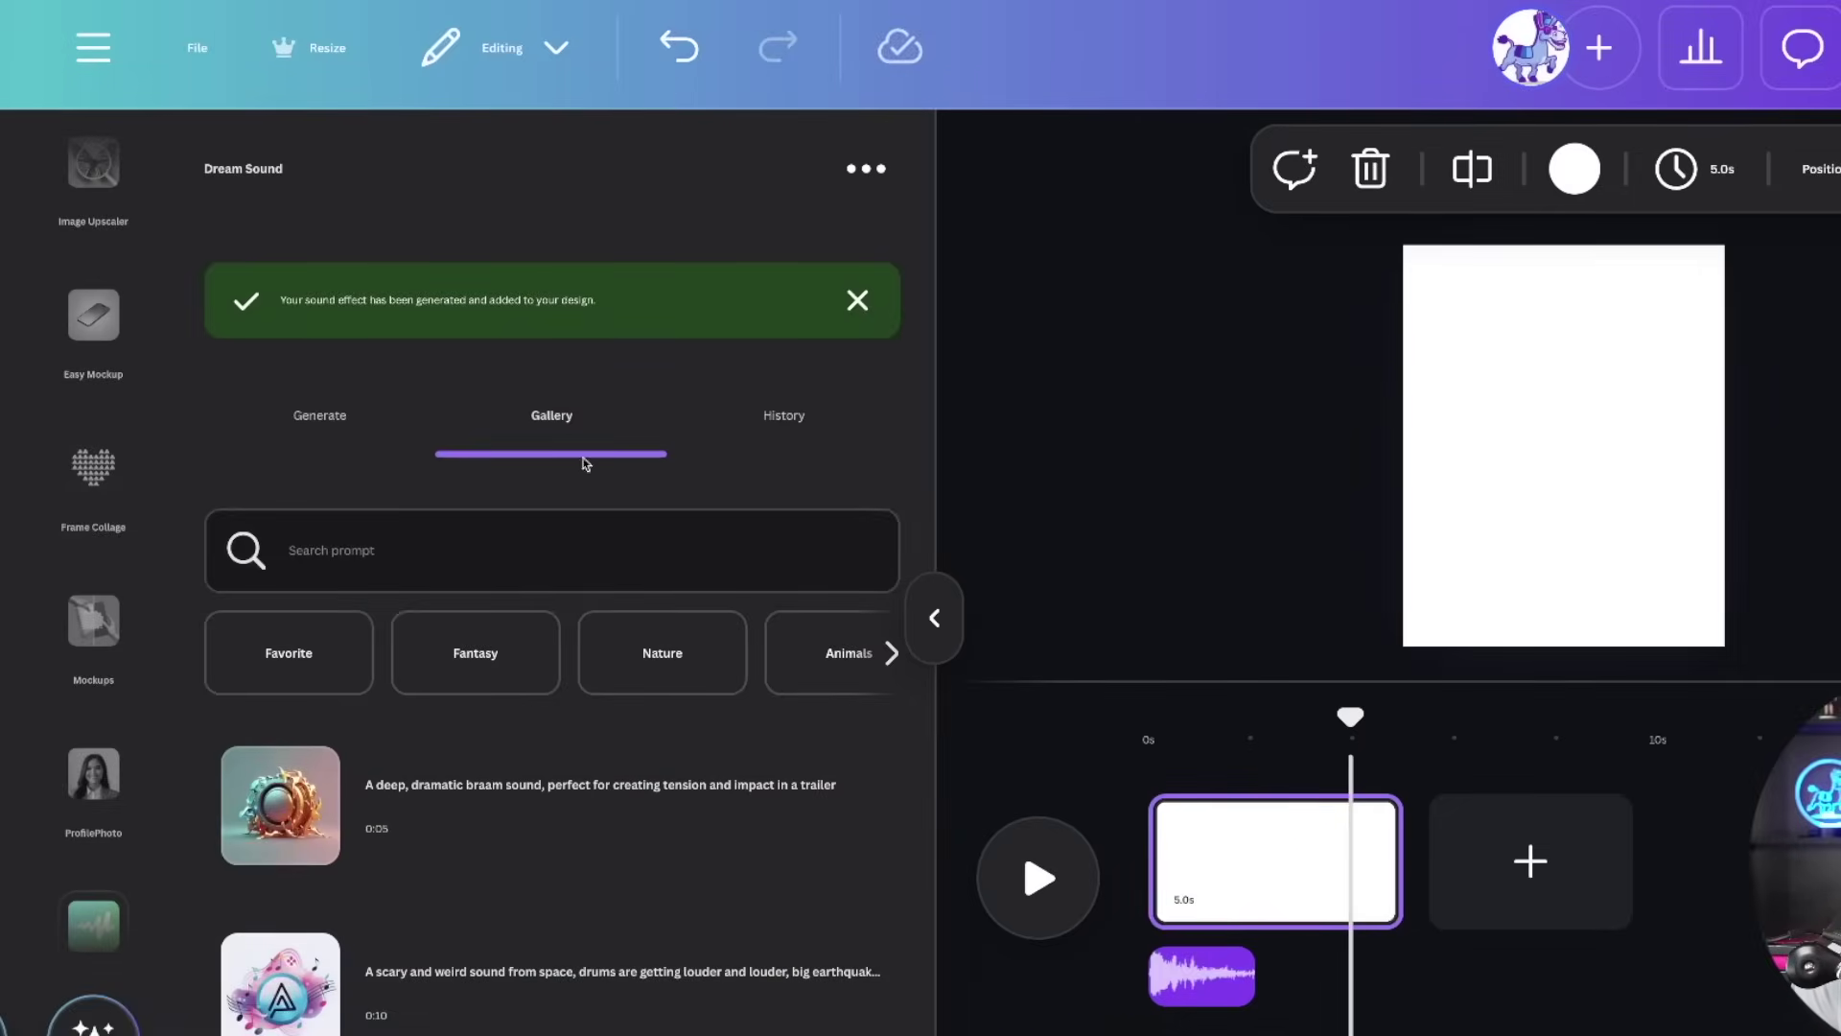
{"action": "scroll", "coordinate": [671, 575], "scroll_direction": "down", "scroll_amount": 1}
{"action": "scroll", "coordinate": [537, 556], "scroll_direction": "down", "scroll_amount": 2}
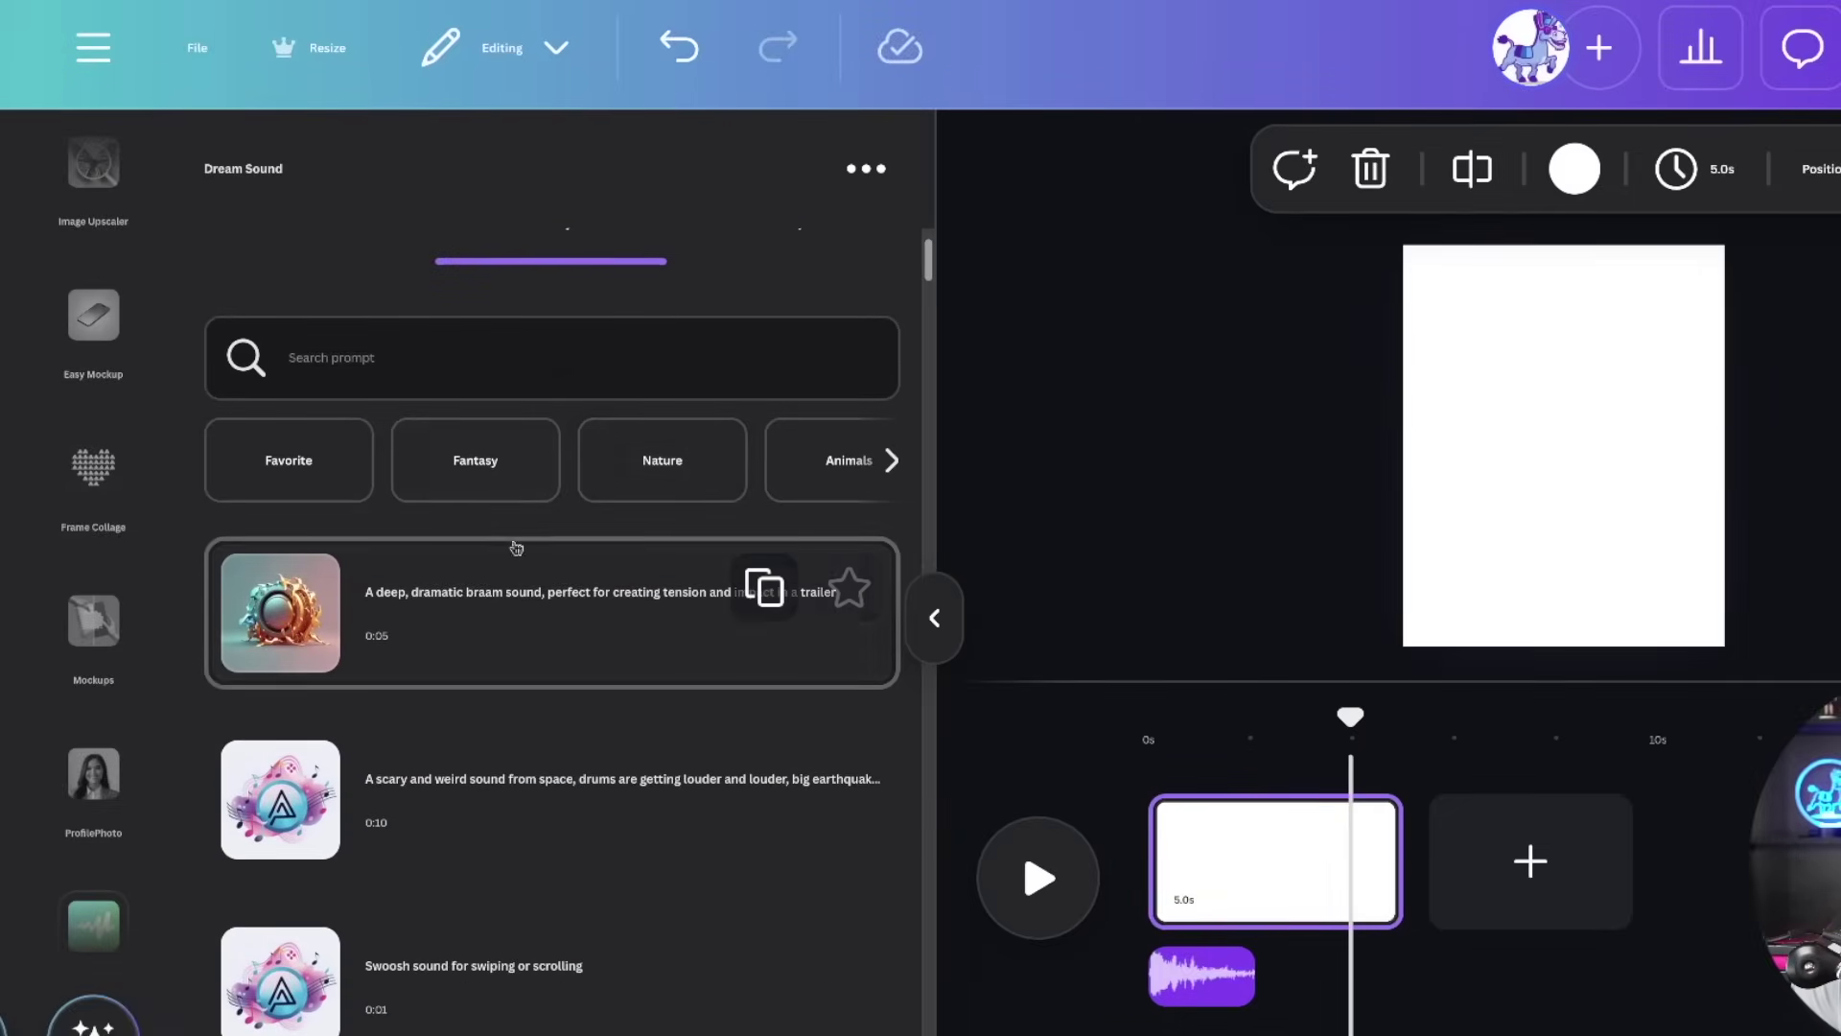
{"action": "left_click", "coordinate": [516, 546]}
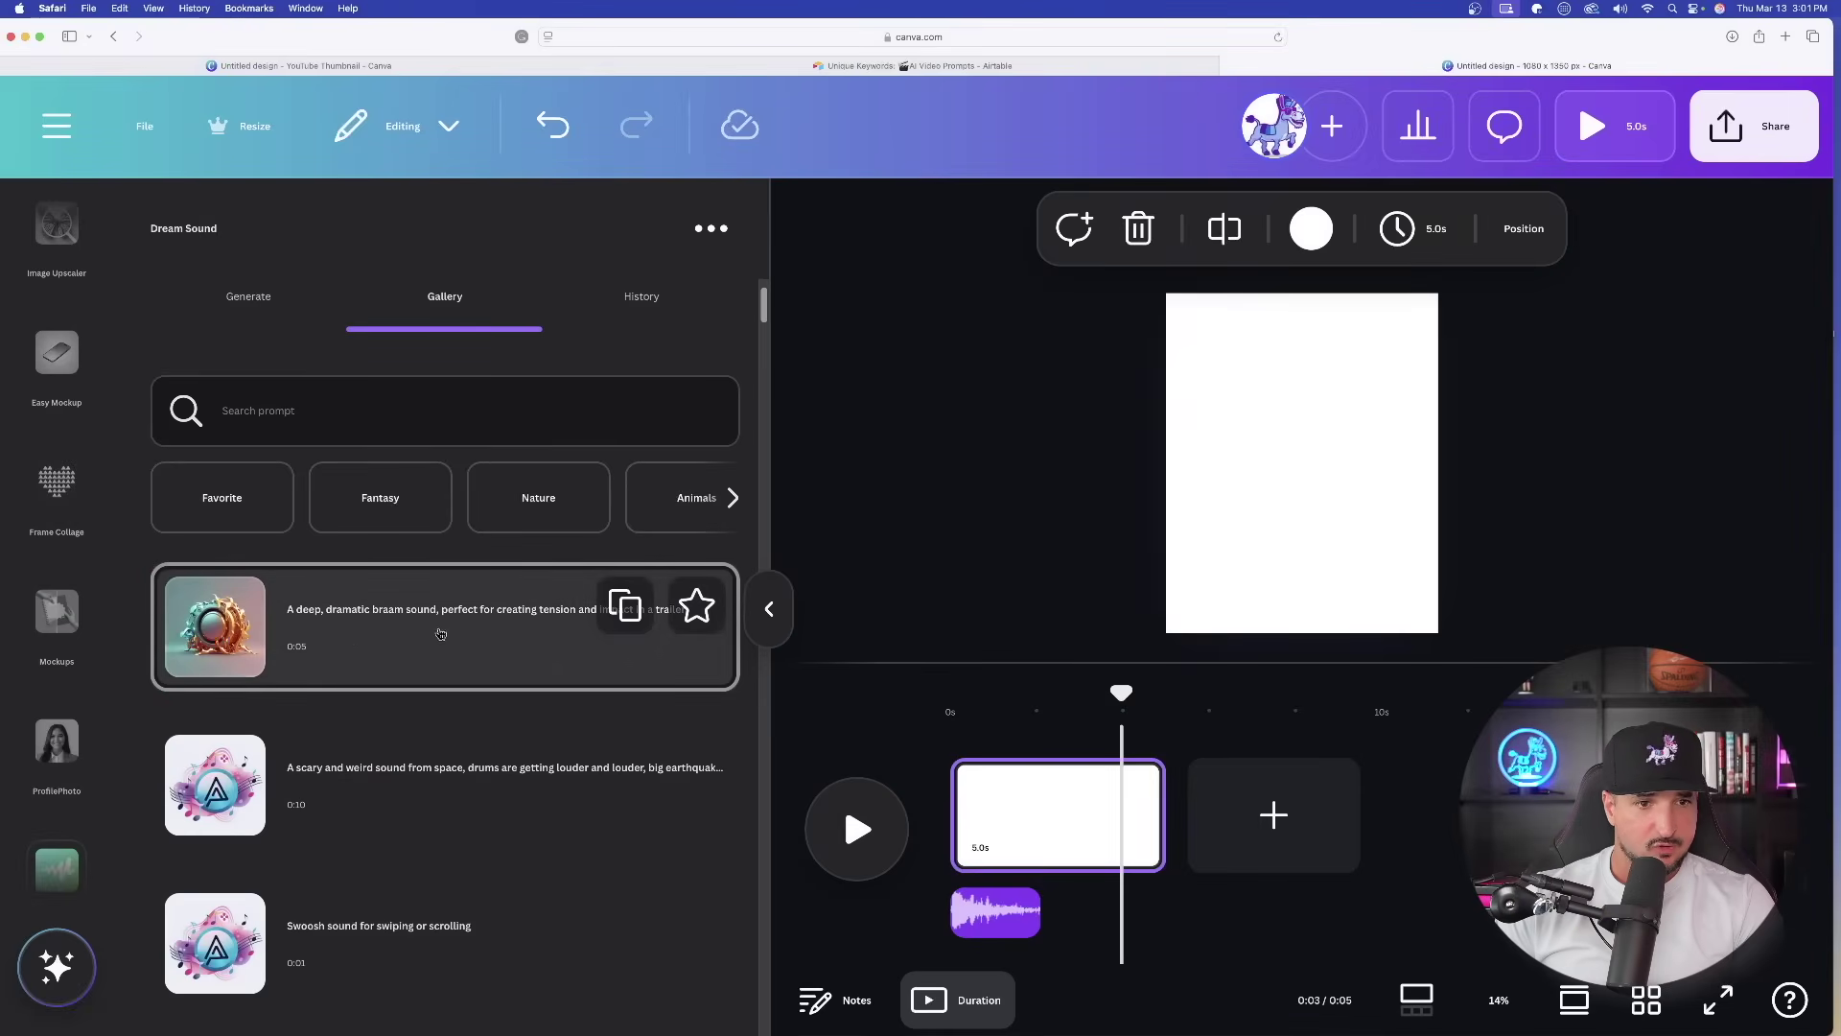
{"action": "scroll", "coordinate": [417, 638], "scroll_direction": "down", "scroll_amount": 2}
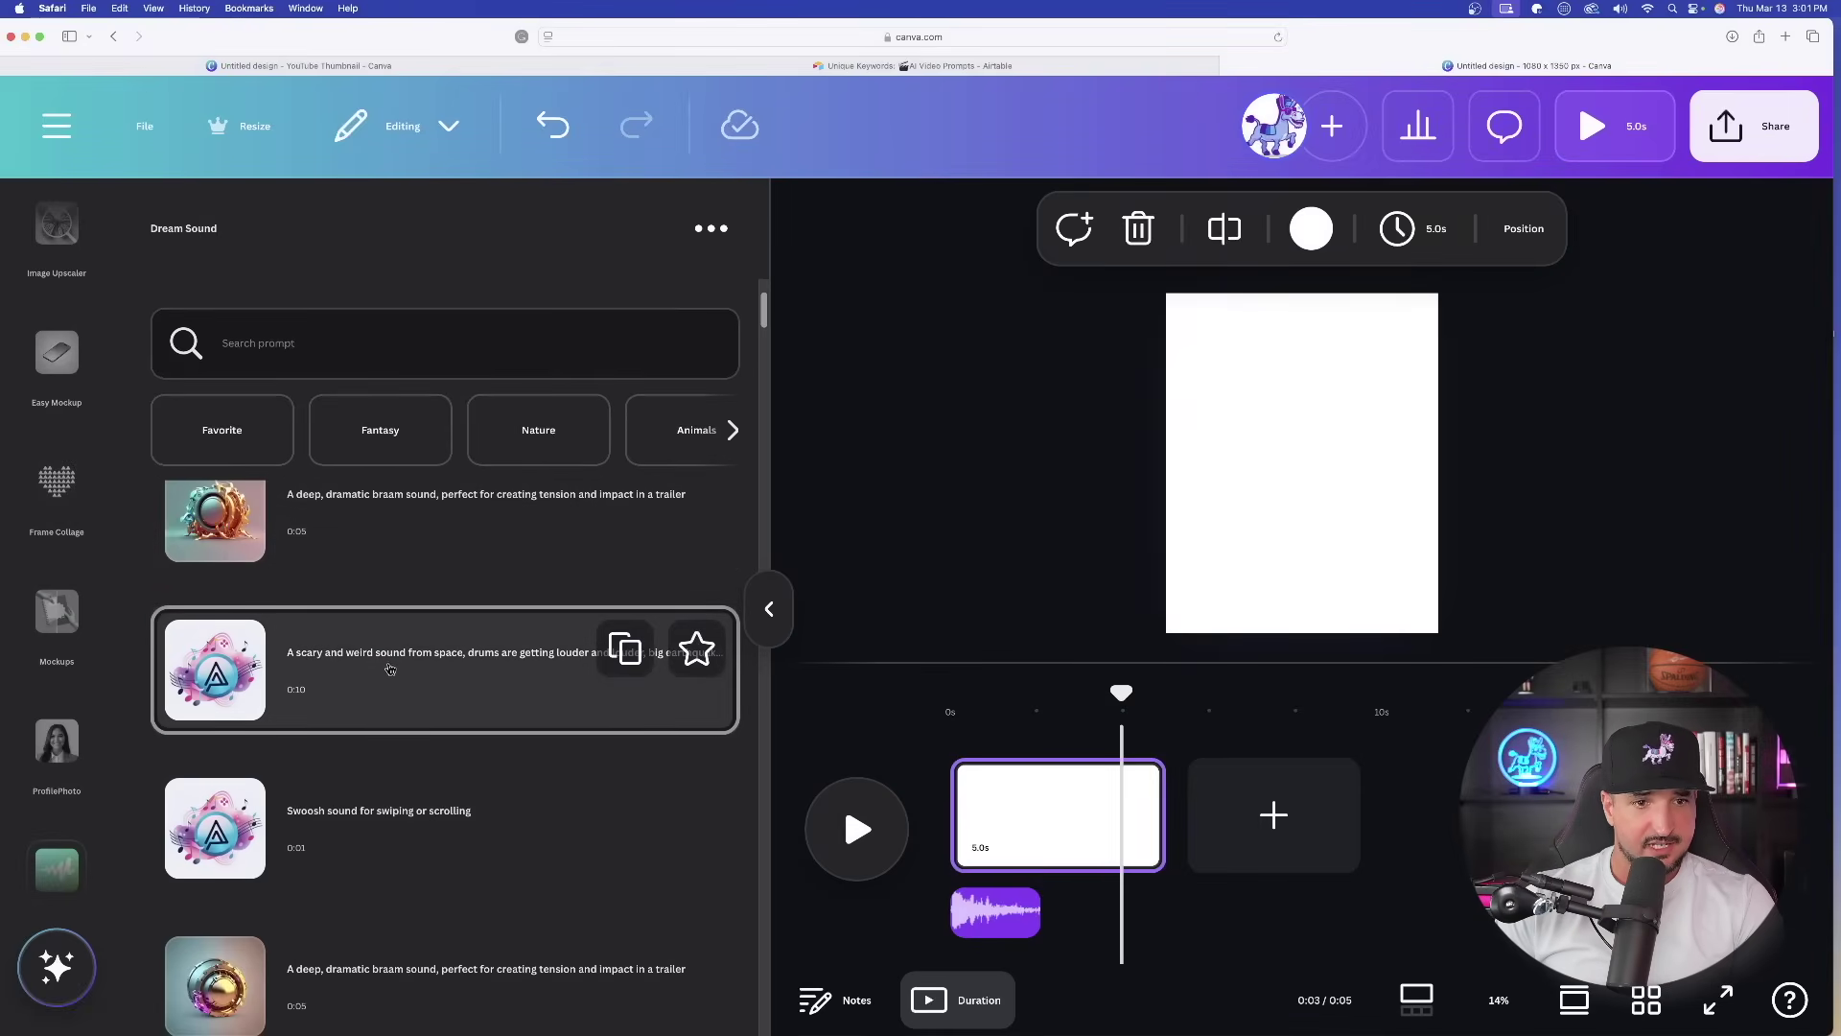
{"action": "scroll", "coordinate": [391, 668], "scroll_direction": "down", "scroll_amount": 3}
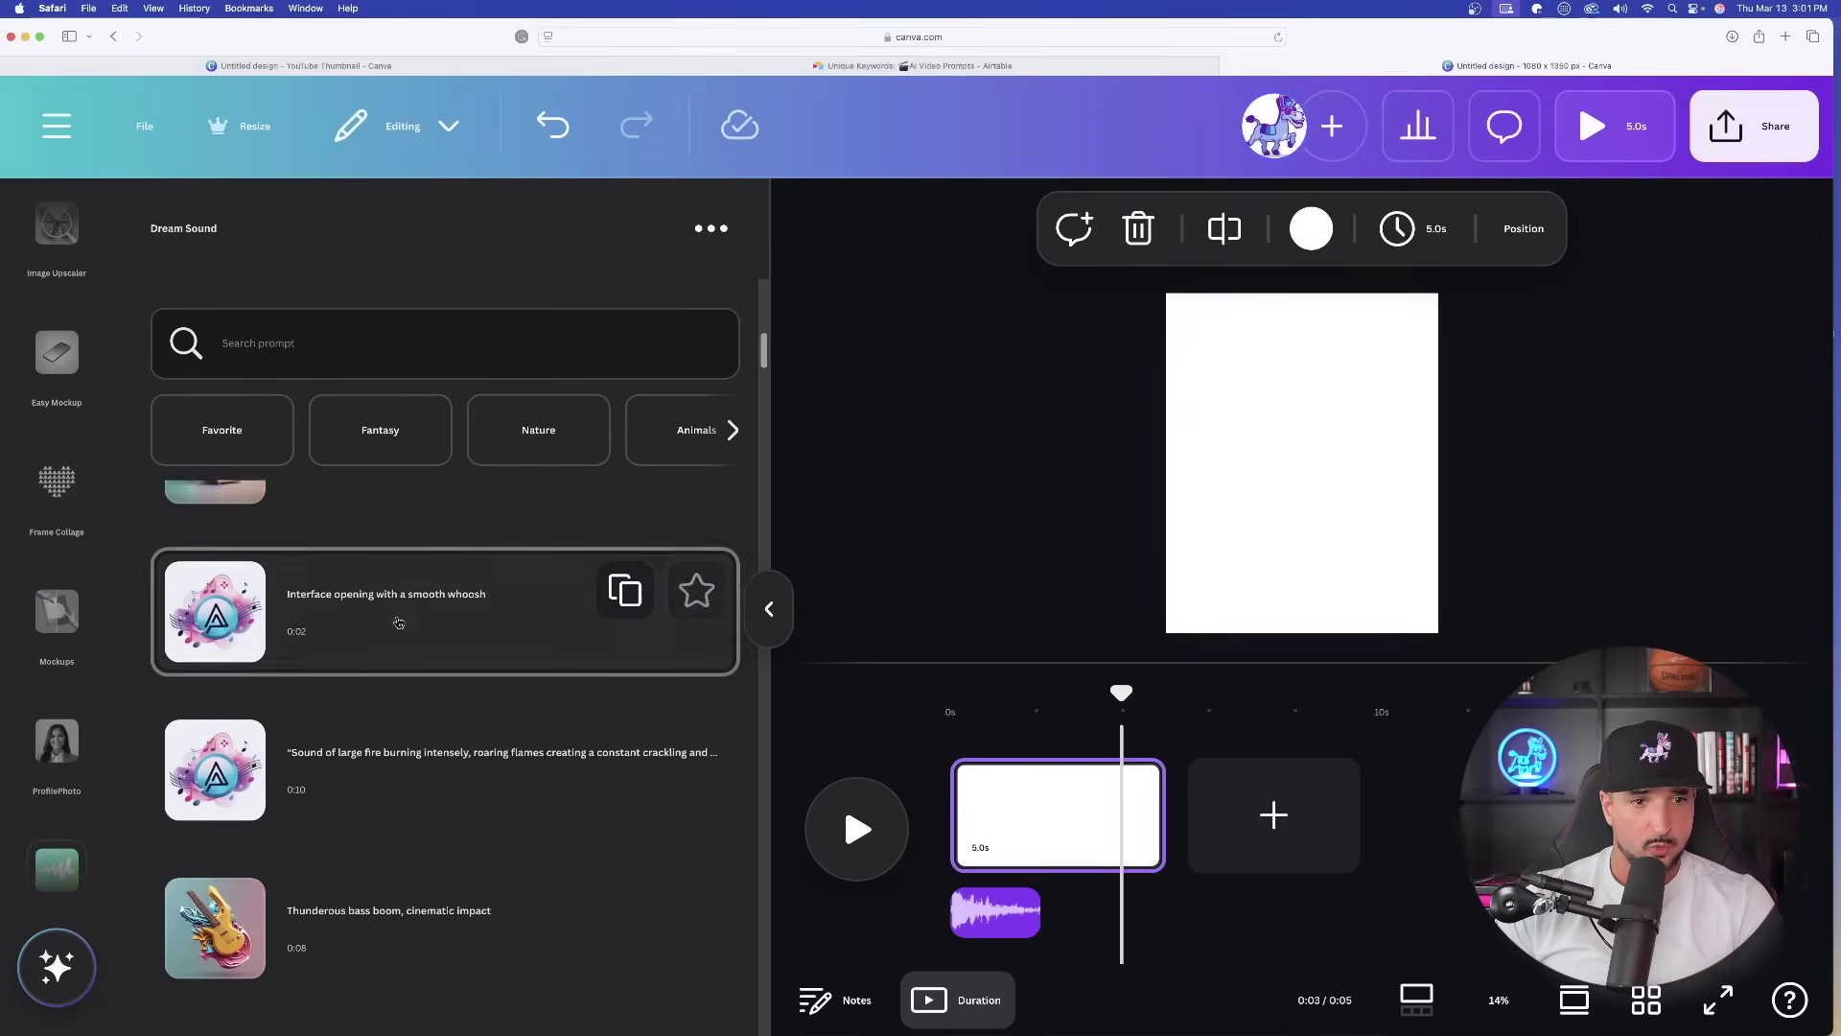
{"action": "scroll", "coordinate": [399, 623], "scroll_direction": "down", "scroll_amount": 5}
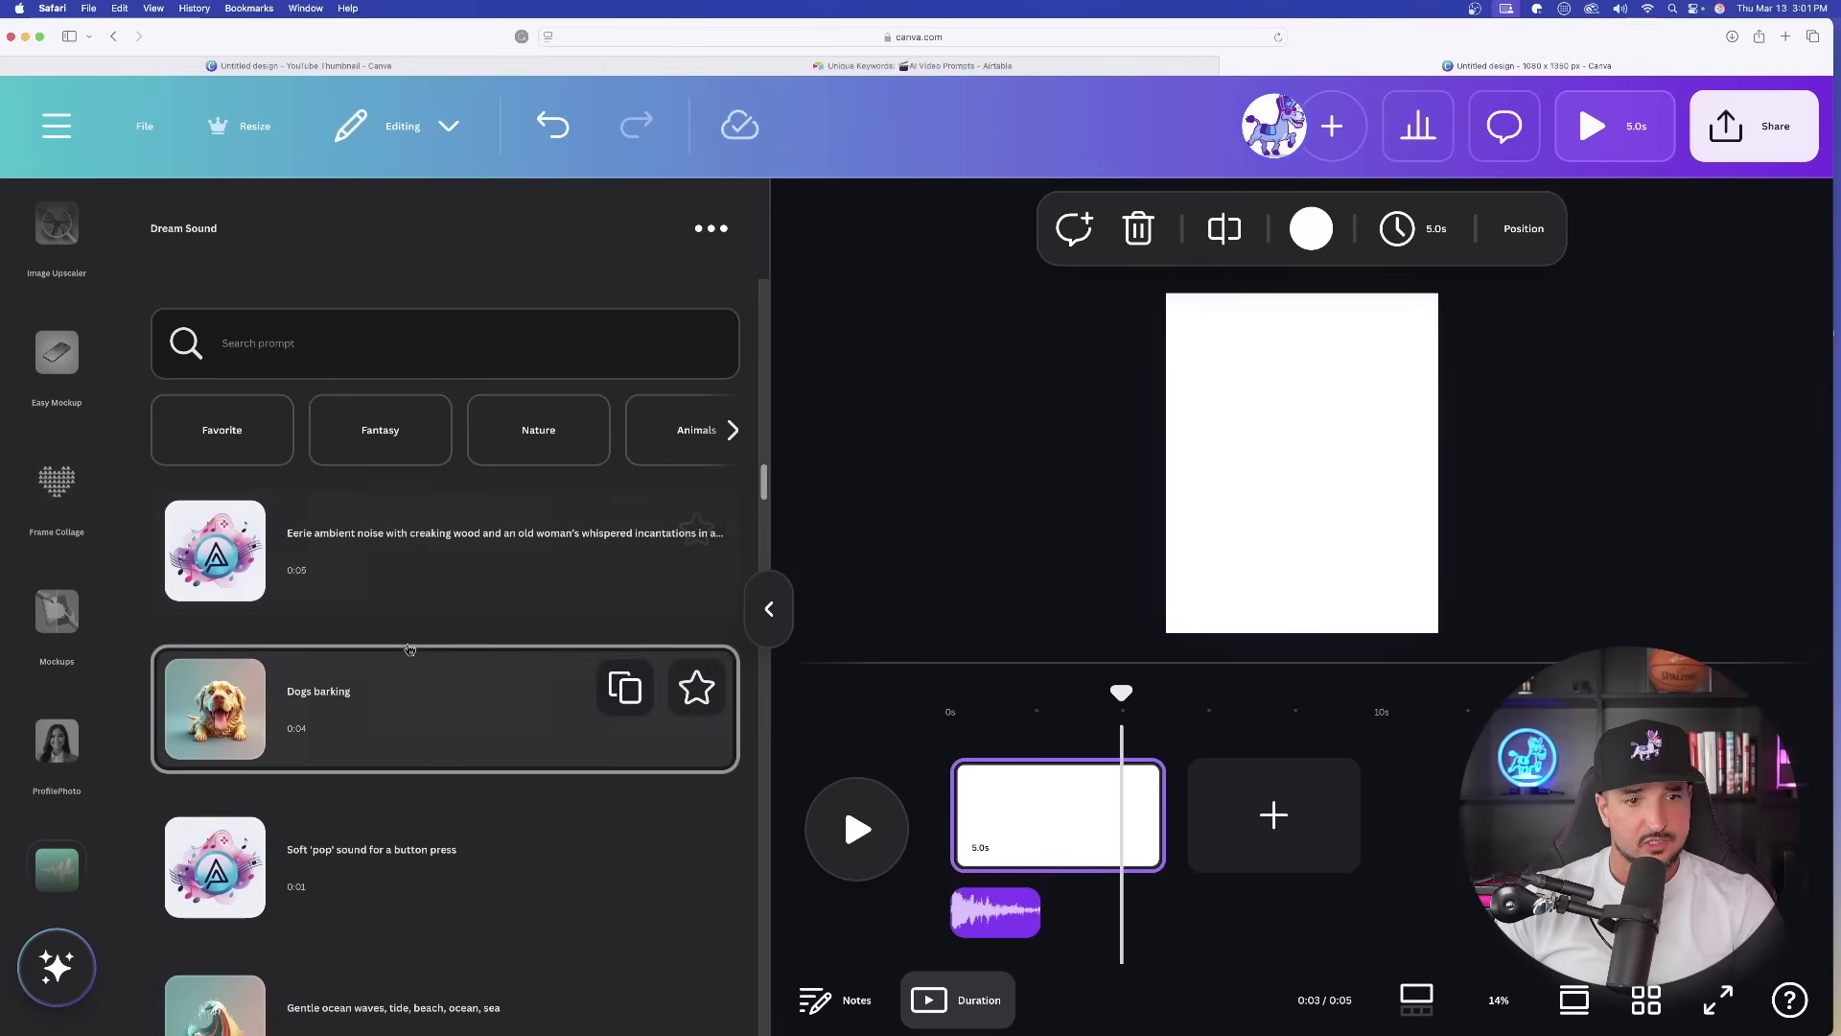
{"action": "scroll", "coordinate": [407, 706], "scroll_direction": "down", "scroll_amount": 2}
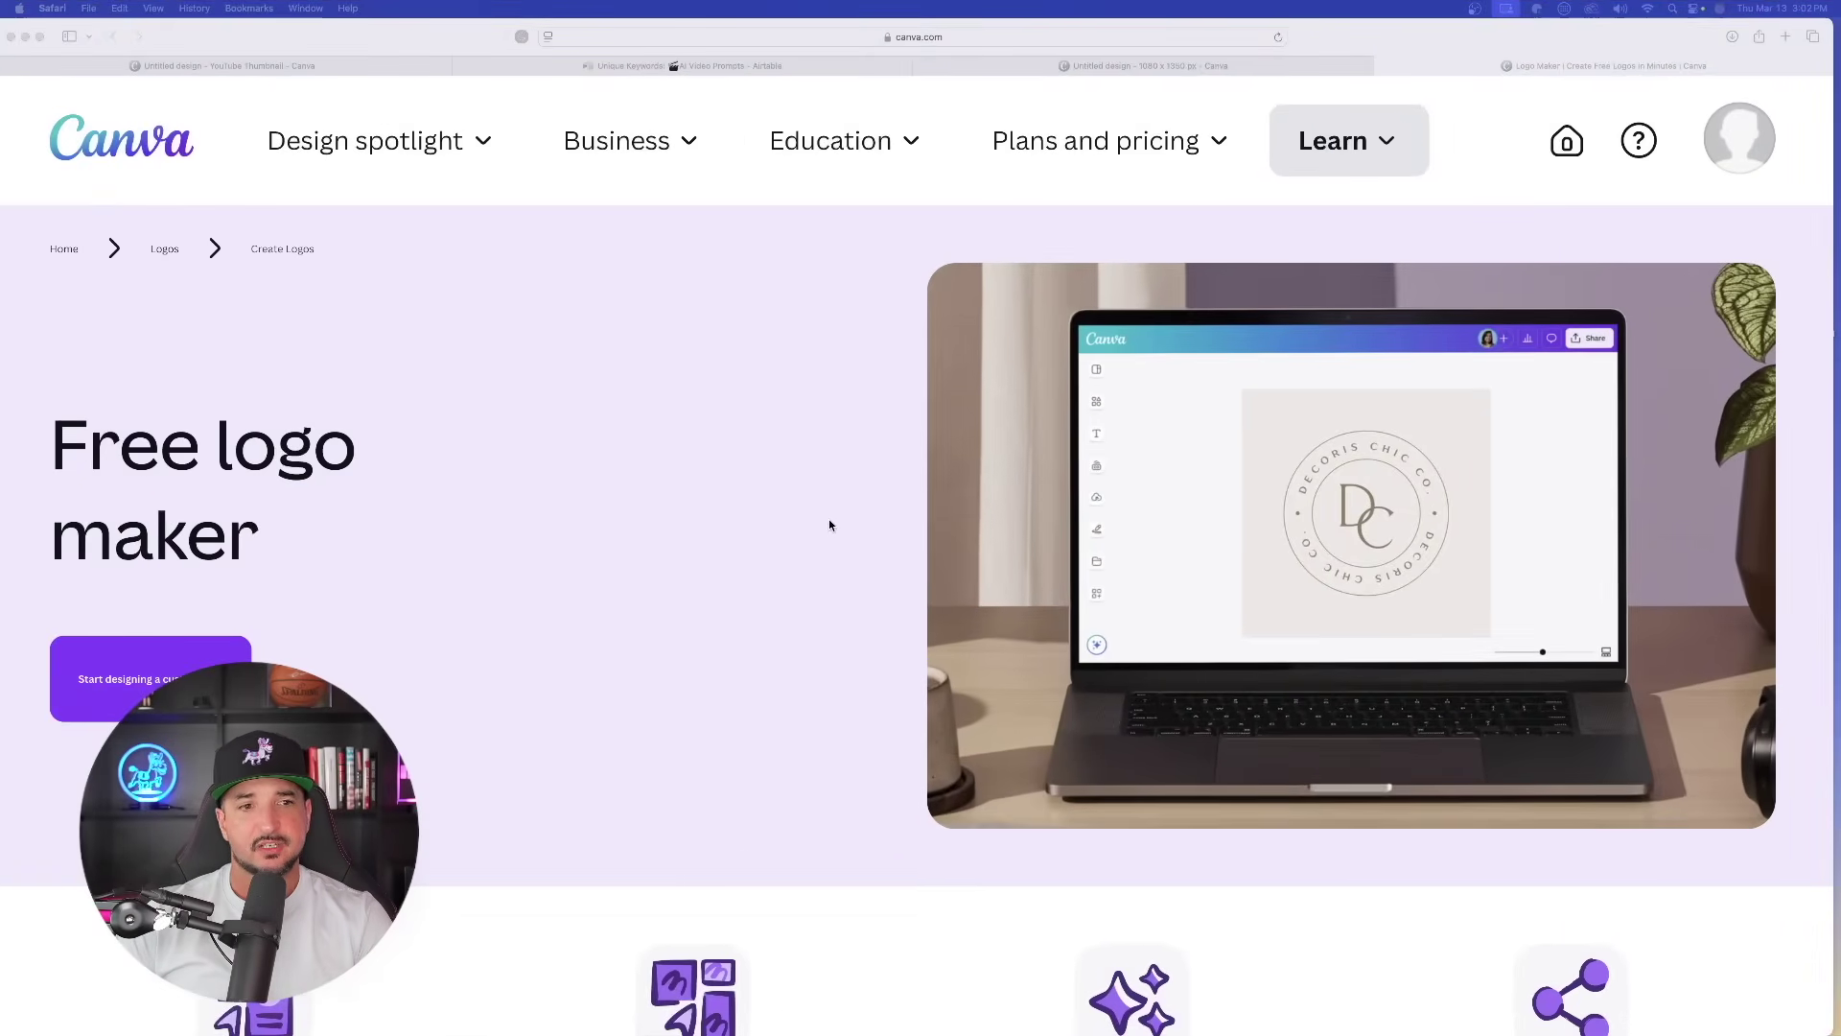
Start designing a custom logo from the Free logo maker page.
{"action": "left_click", "coordinate": [464, 90]}
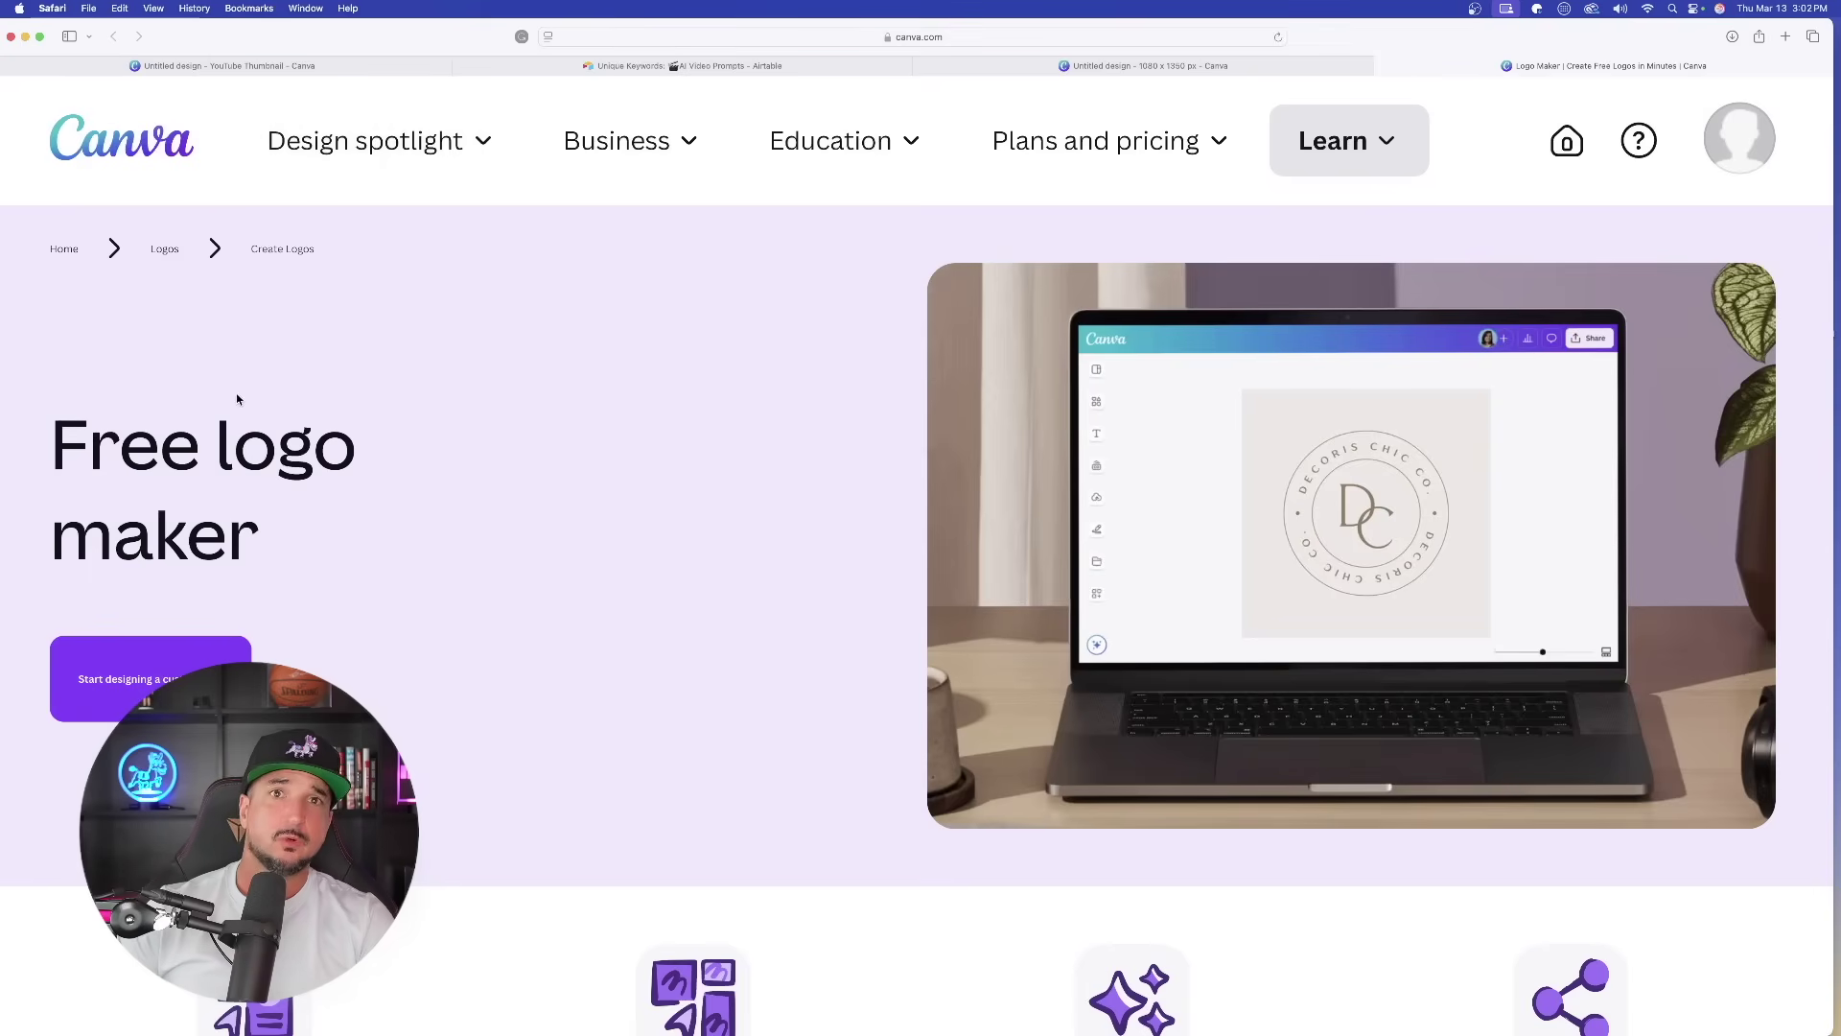
{"action": "scroll", "coordinate": [623, 451], "scroll_direction": "down", "scroll_amount": 2}
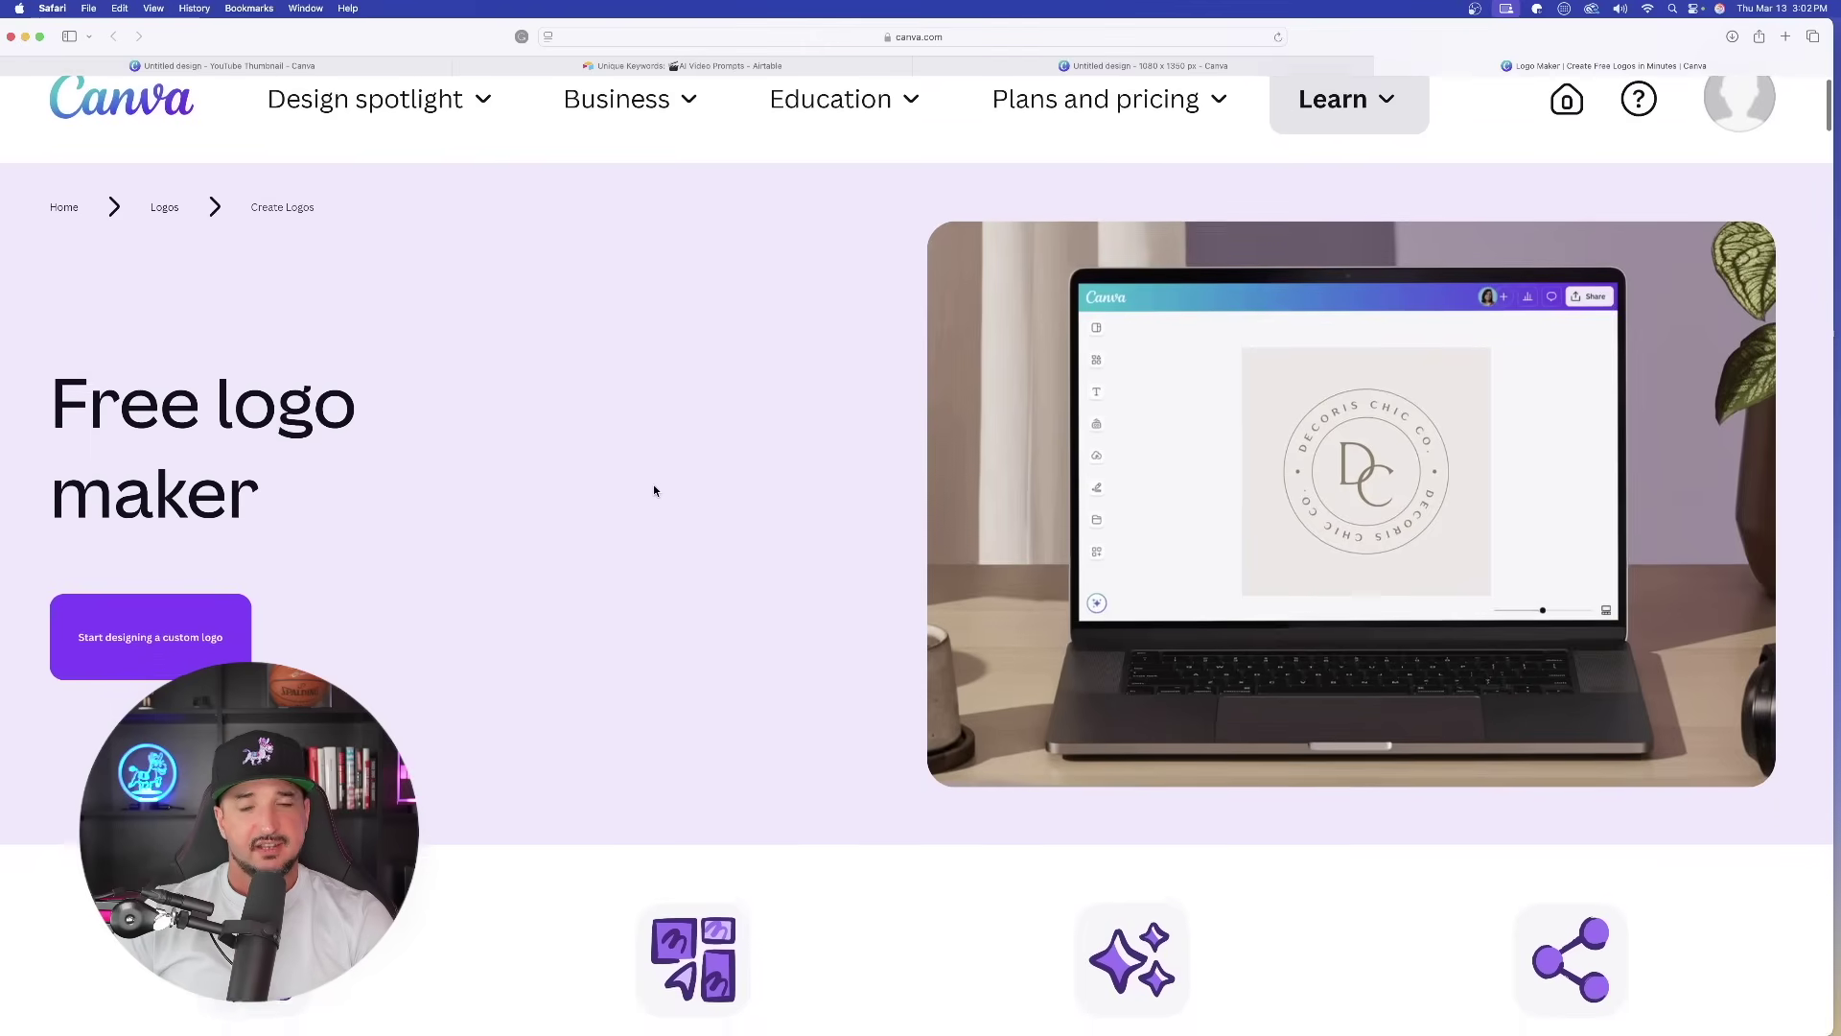
{"action": "scroll", "coordinate": [638, 442], "scroll_direction": "up", "scroll_amount": 3}
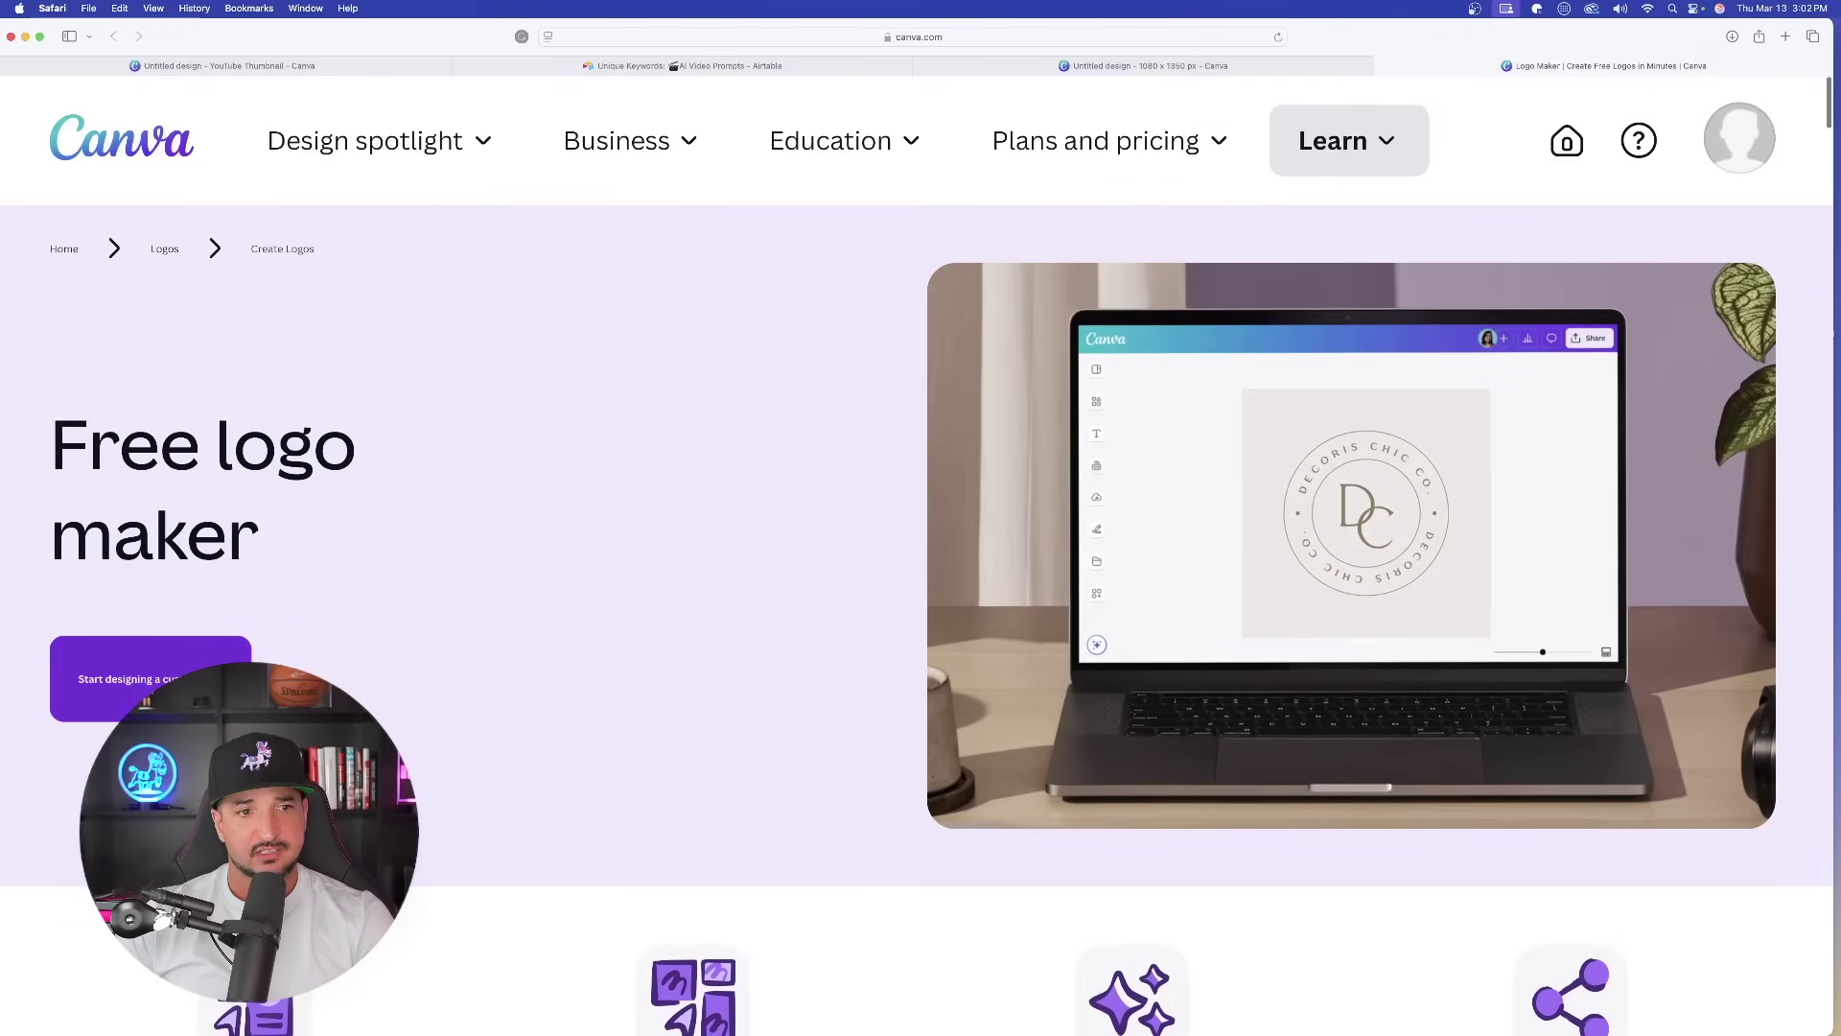
{"action": "left_click", "coordinate": [154, 681]}
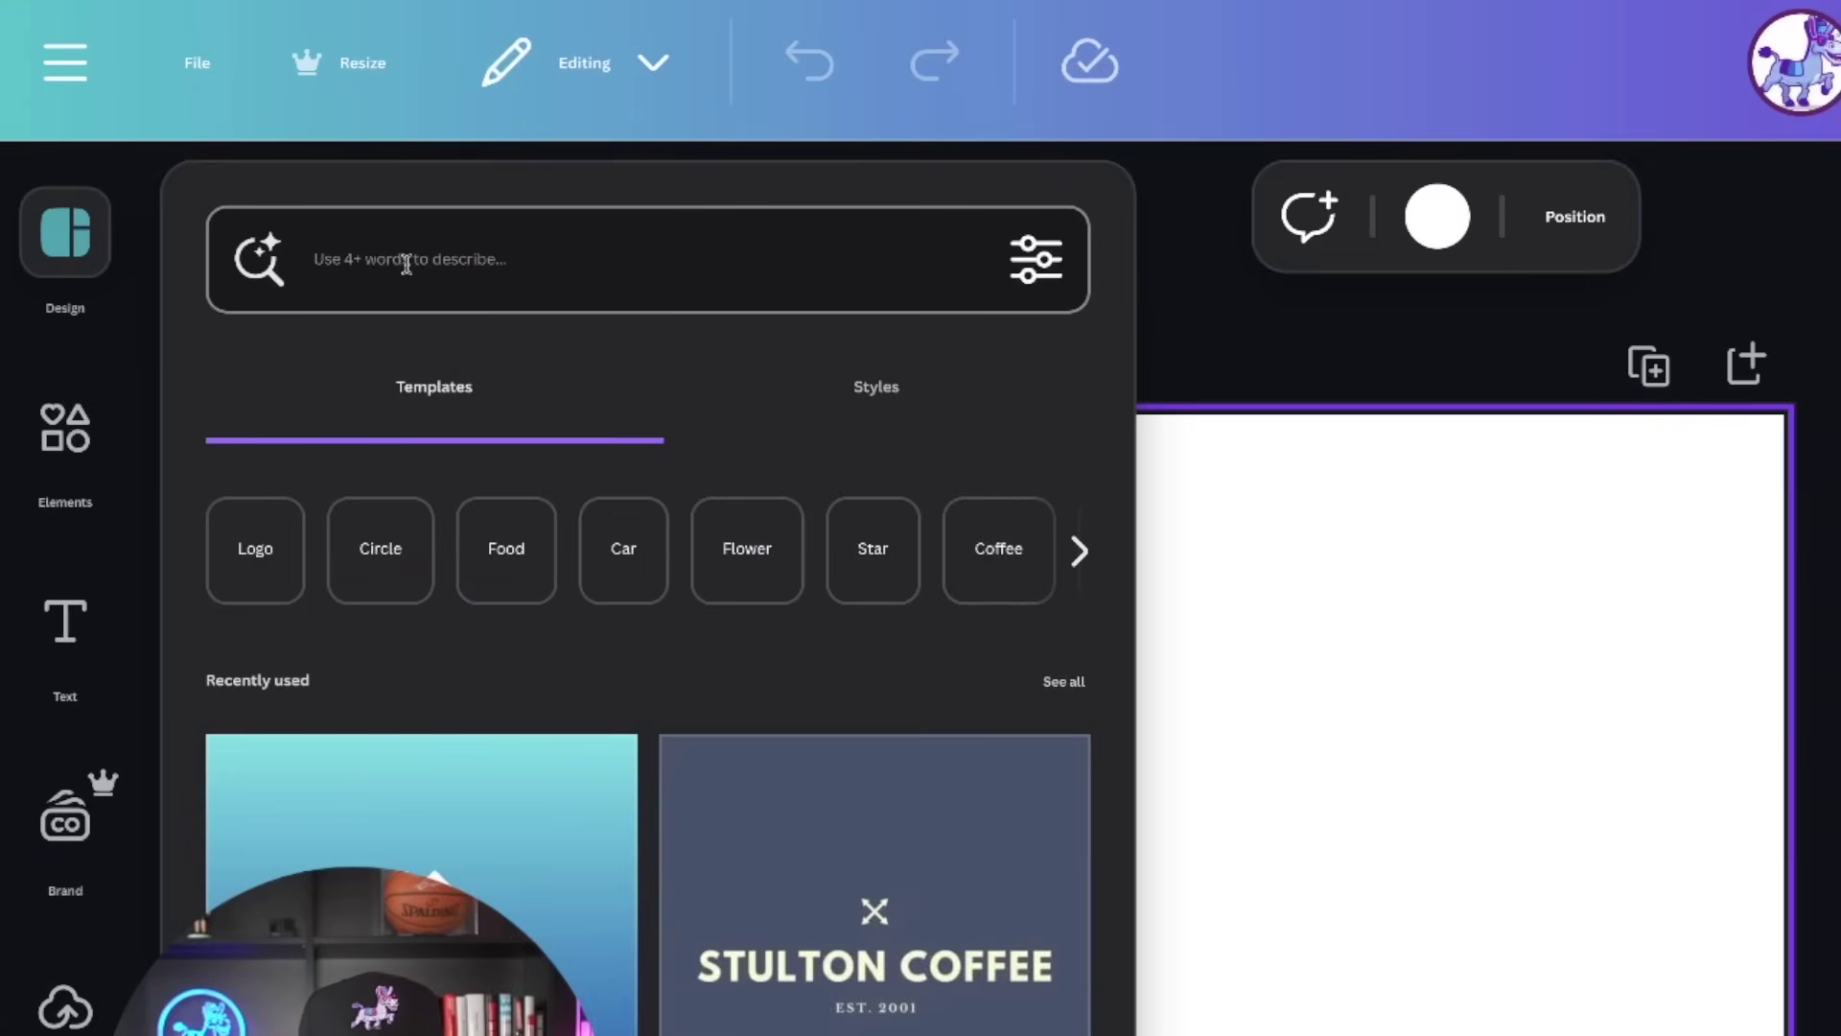
Search templates for Logo and apply the retro vibes template to the blank page.
{"action": "left_click", "coordinate": [810, 412]}
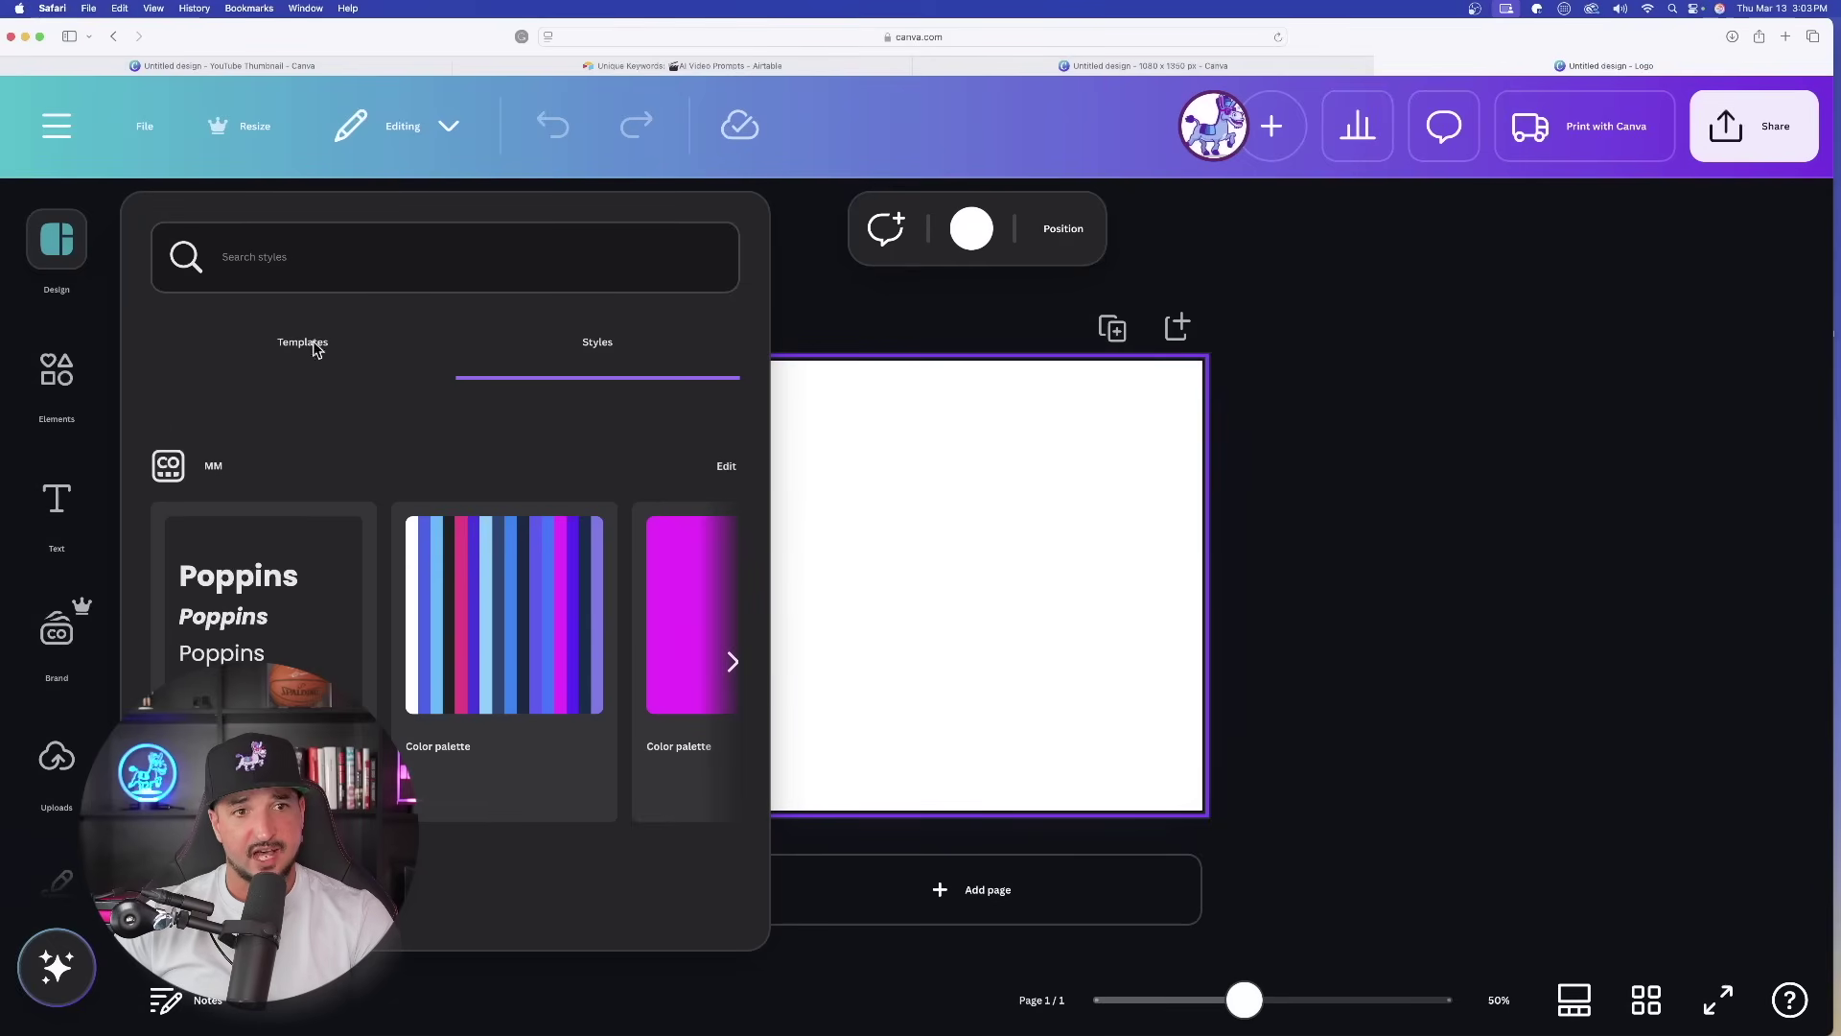
{"action": "left_click", "coordinate": [314, 346]}
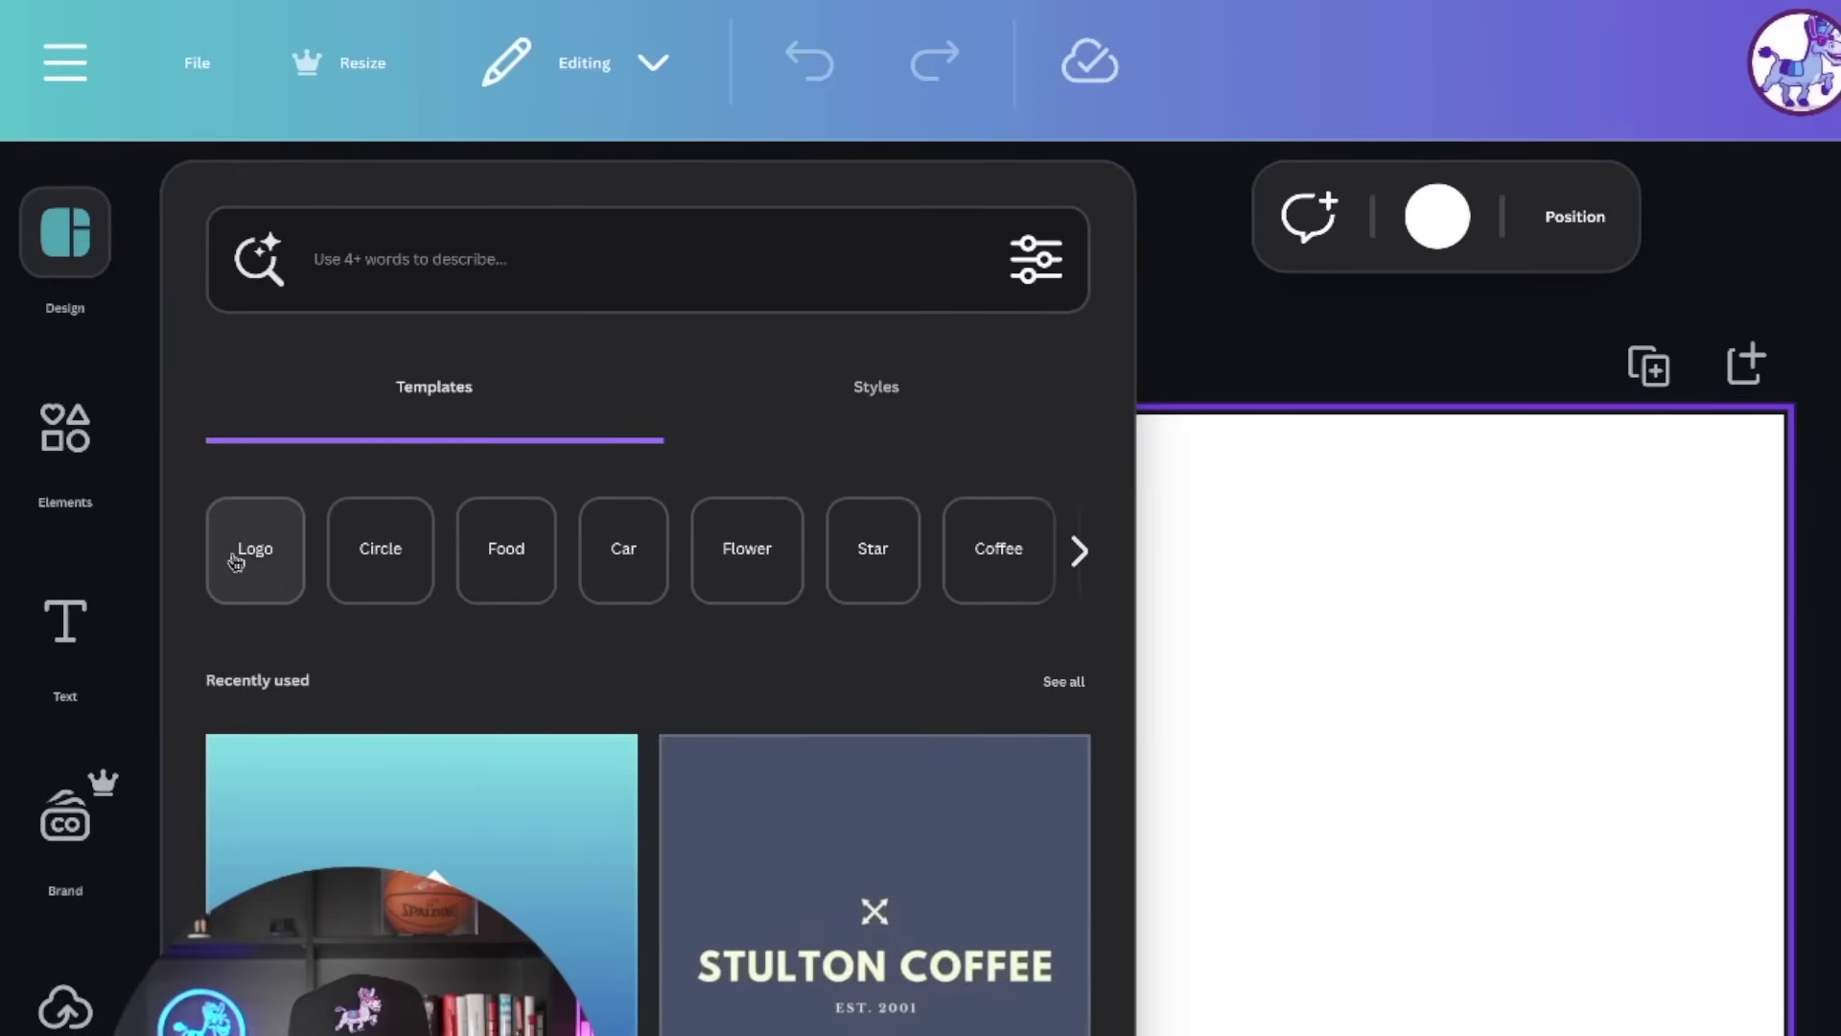
{"action": "left_click", "coordinate": [282, 564]}
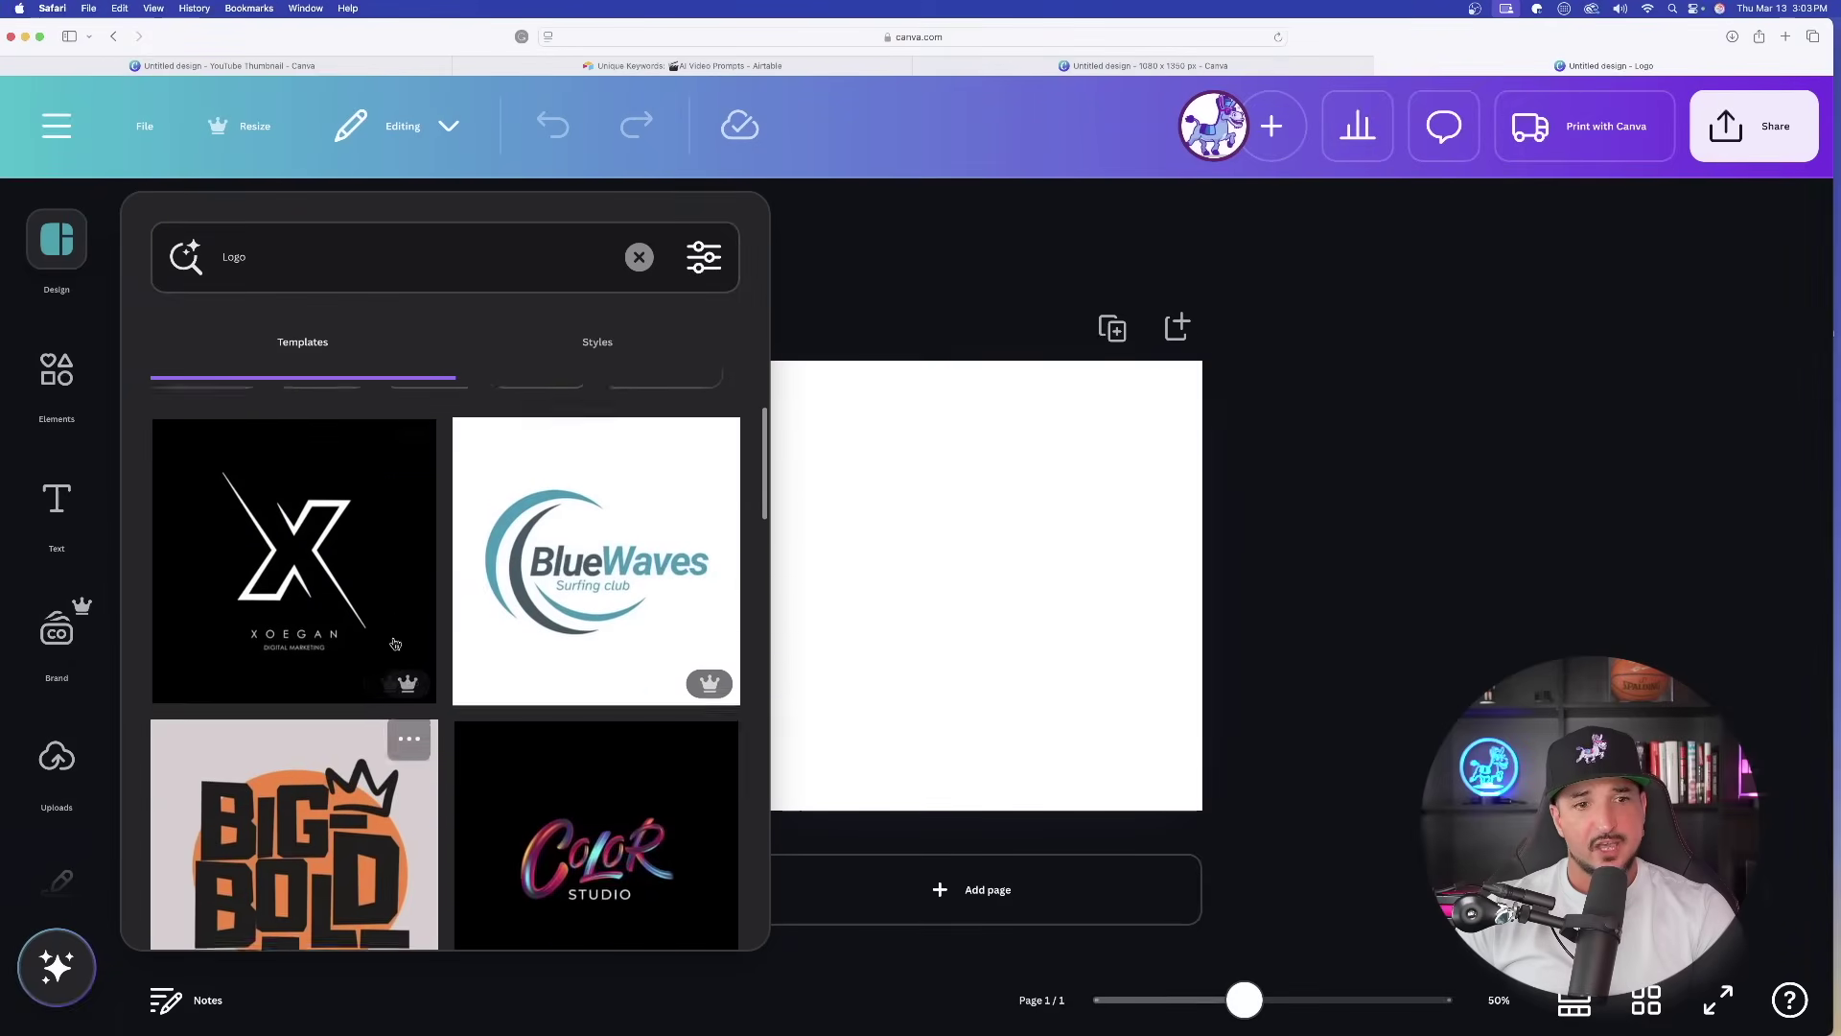
{"action": "scroll", "coordinate": [606, 856], "scroll_direction": "down", "scroll_amount": 4}
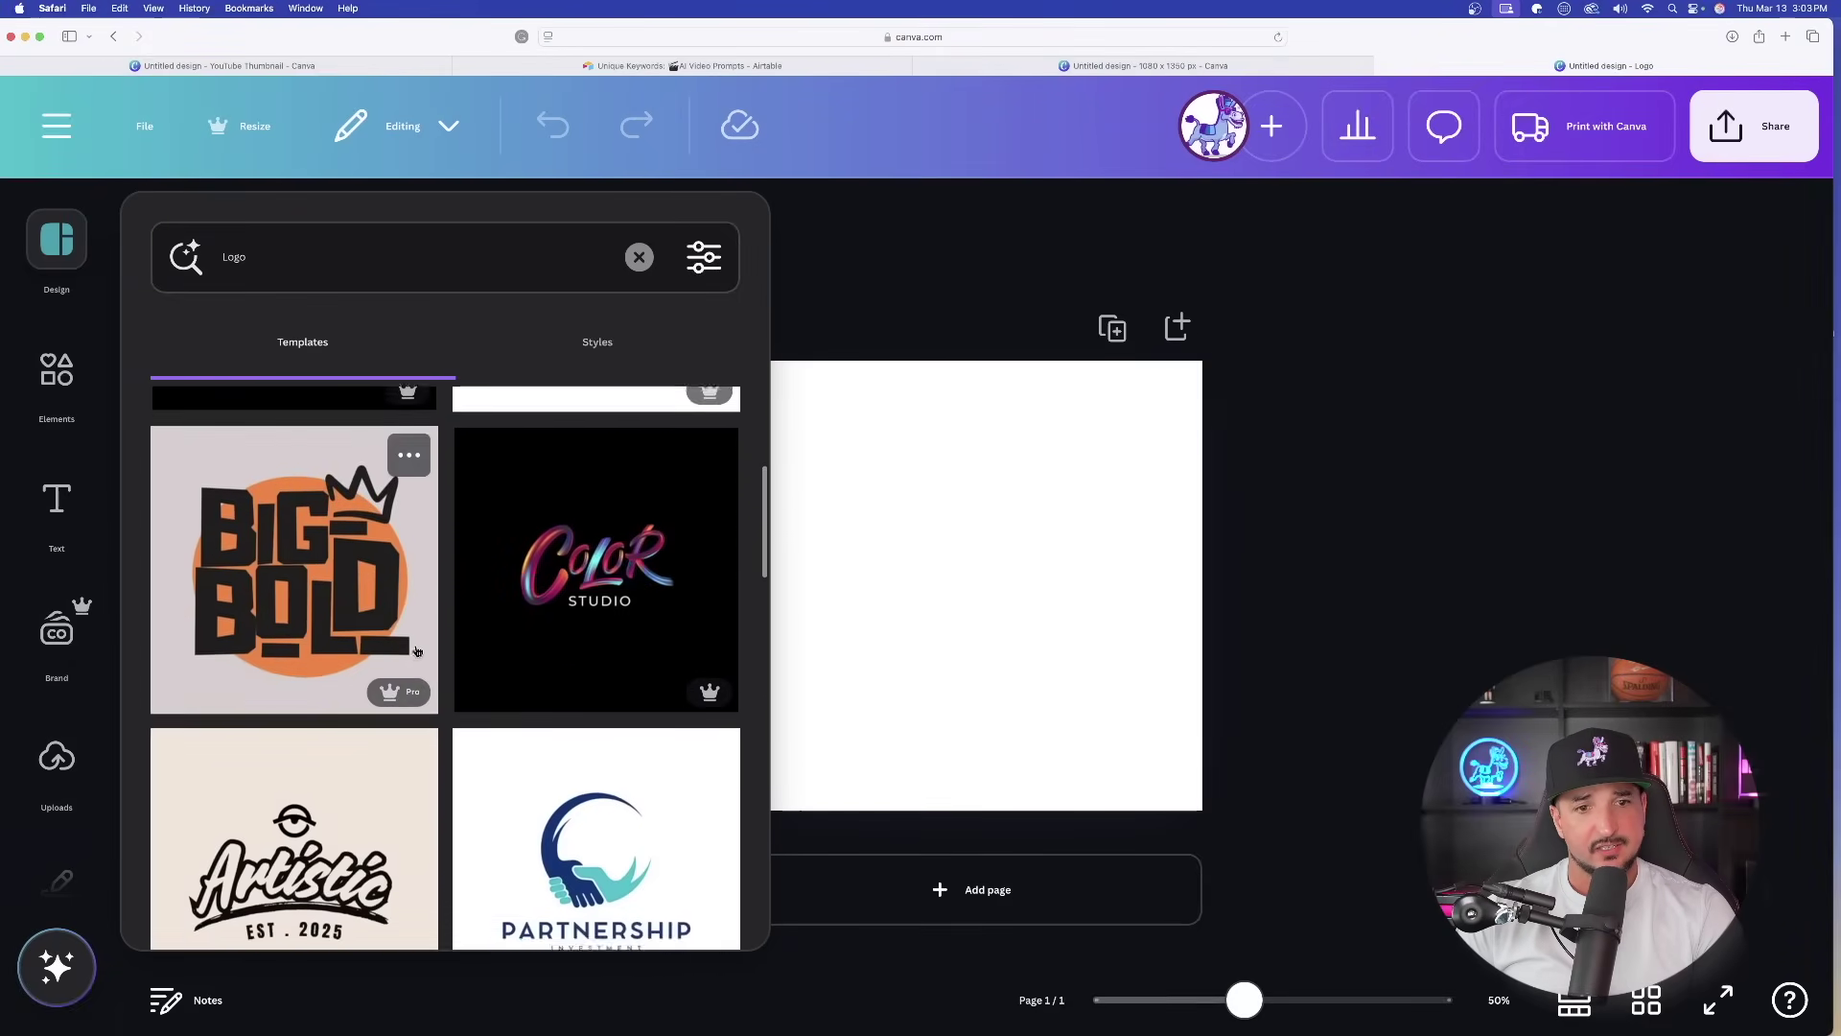
{"action": "scroll", "coordinate": [417, 652], "scroll_direction": "down", "scroll_amount": 10}
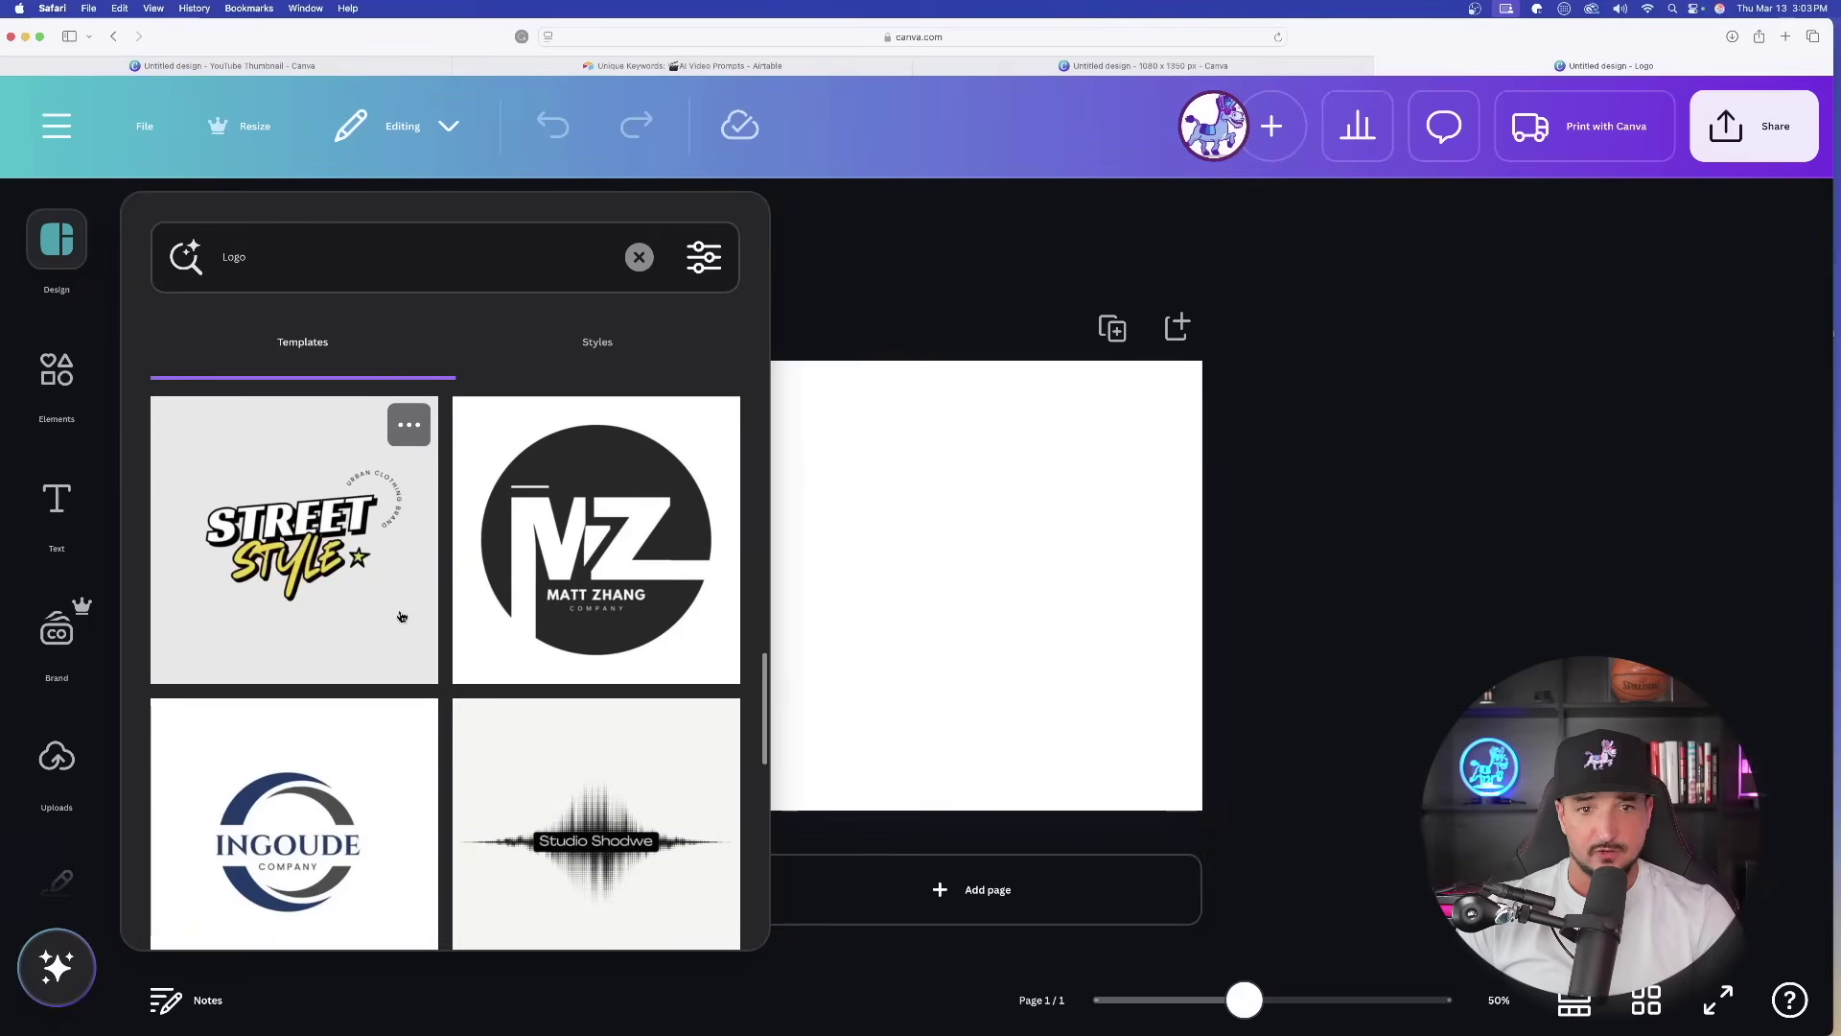
{"action": "scroll", "coordinate": [417, 528], "scroll_direction": "up", "scroll_amount": 2}
{"action": "scroll", "coordinate": [417, 528], "scroll_direction": "up", "scroll_amount": 2}
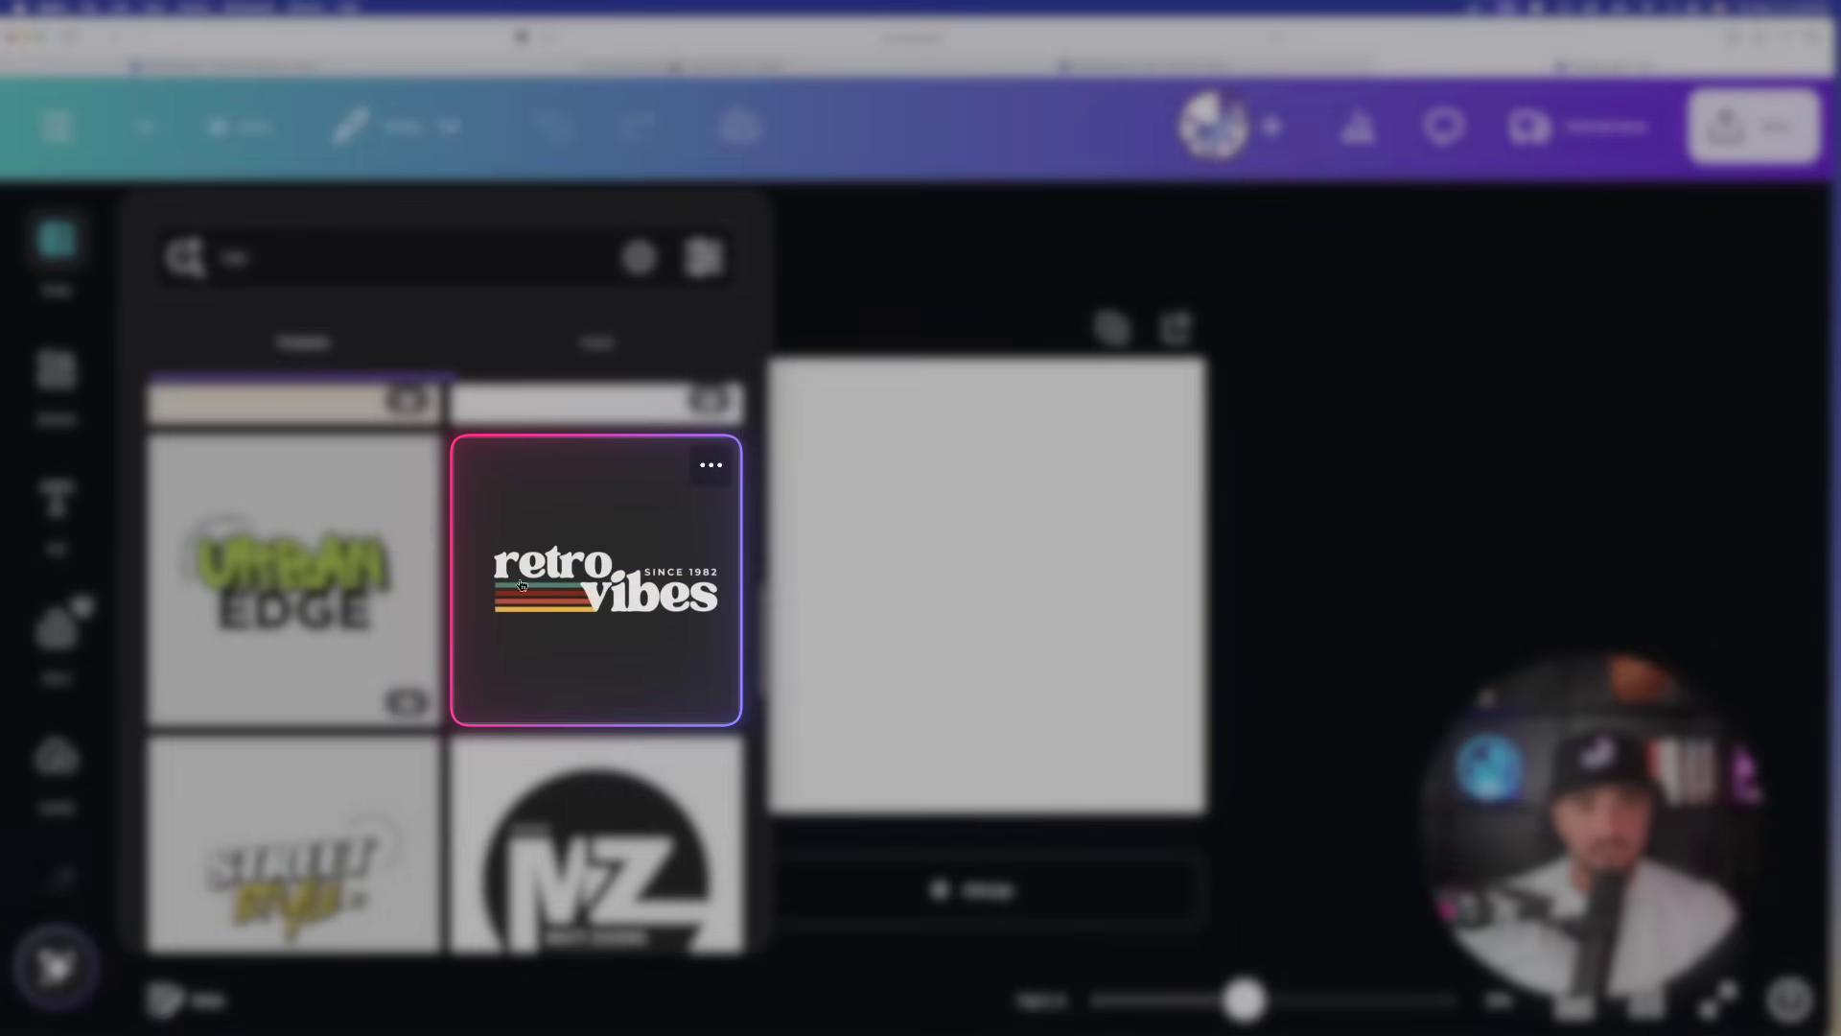
{"action": "left_click", "coordinate": [599, 588]}
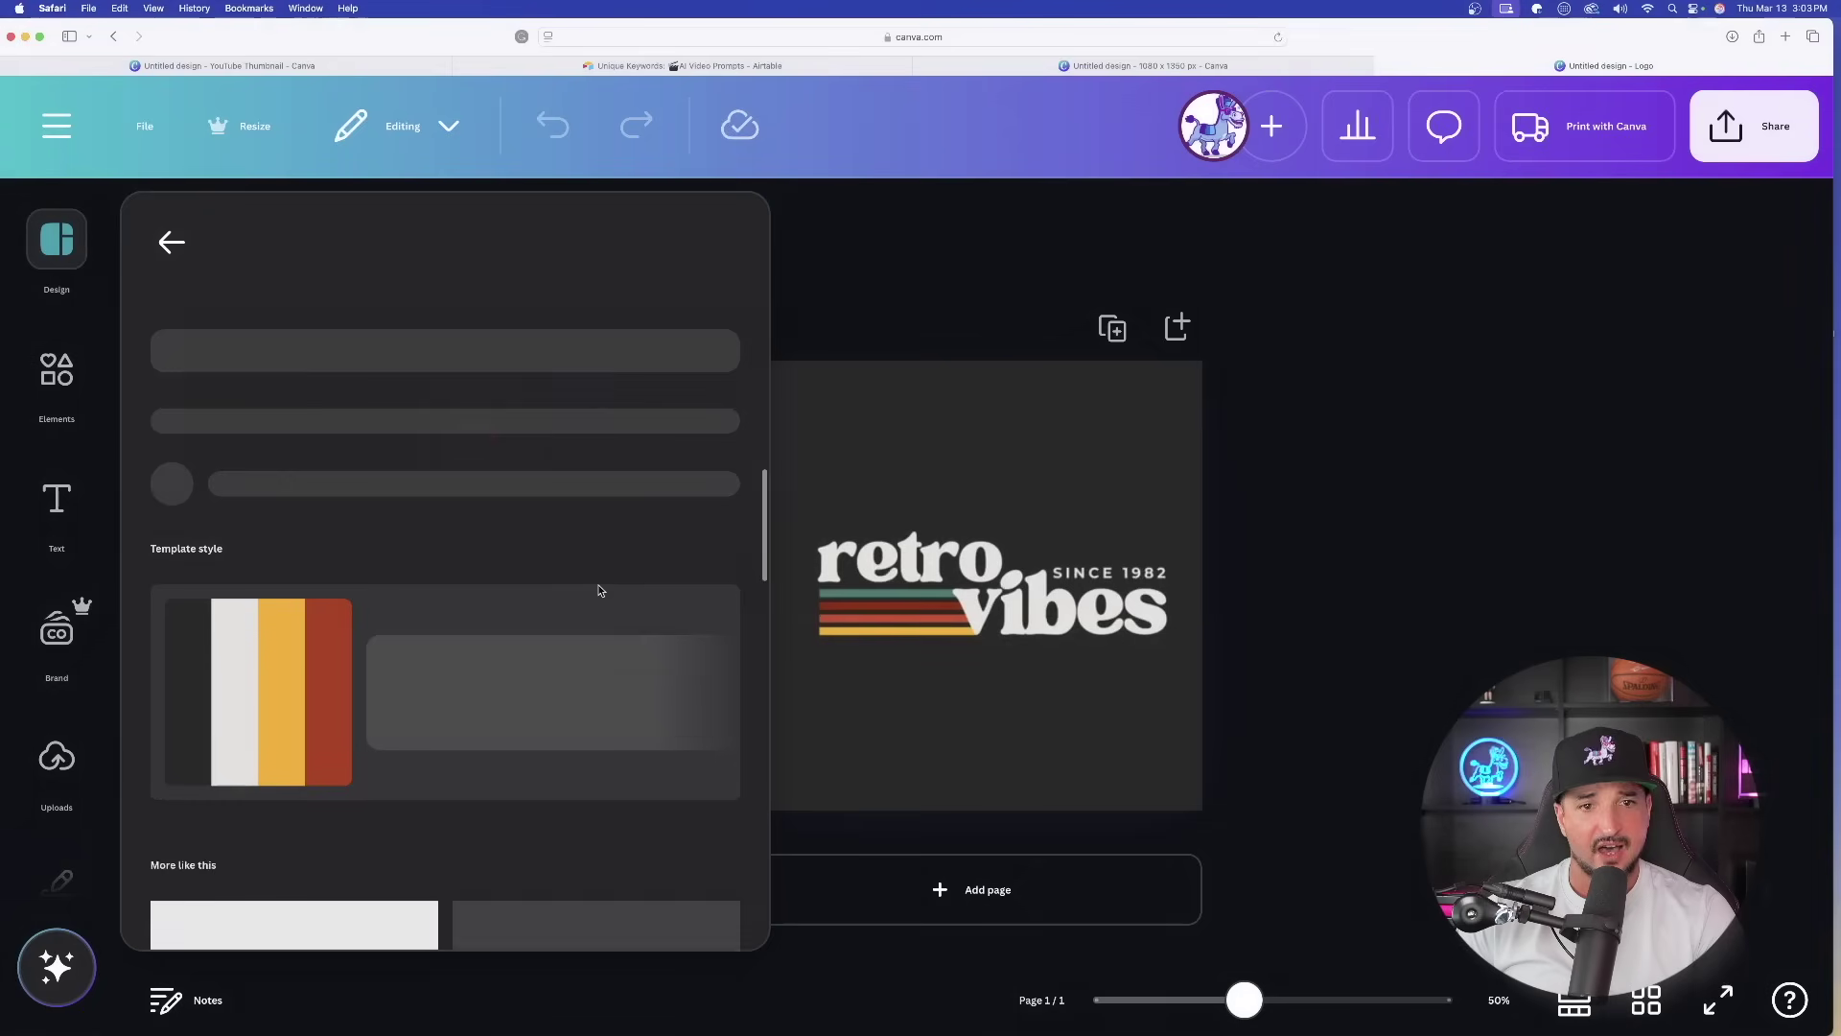
Change the logo words 'retro' and 'vibes' to 'metrics' and 'mule'.
{"action": "left_click", "coordinate": [1036, 544]}
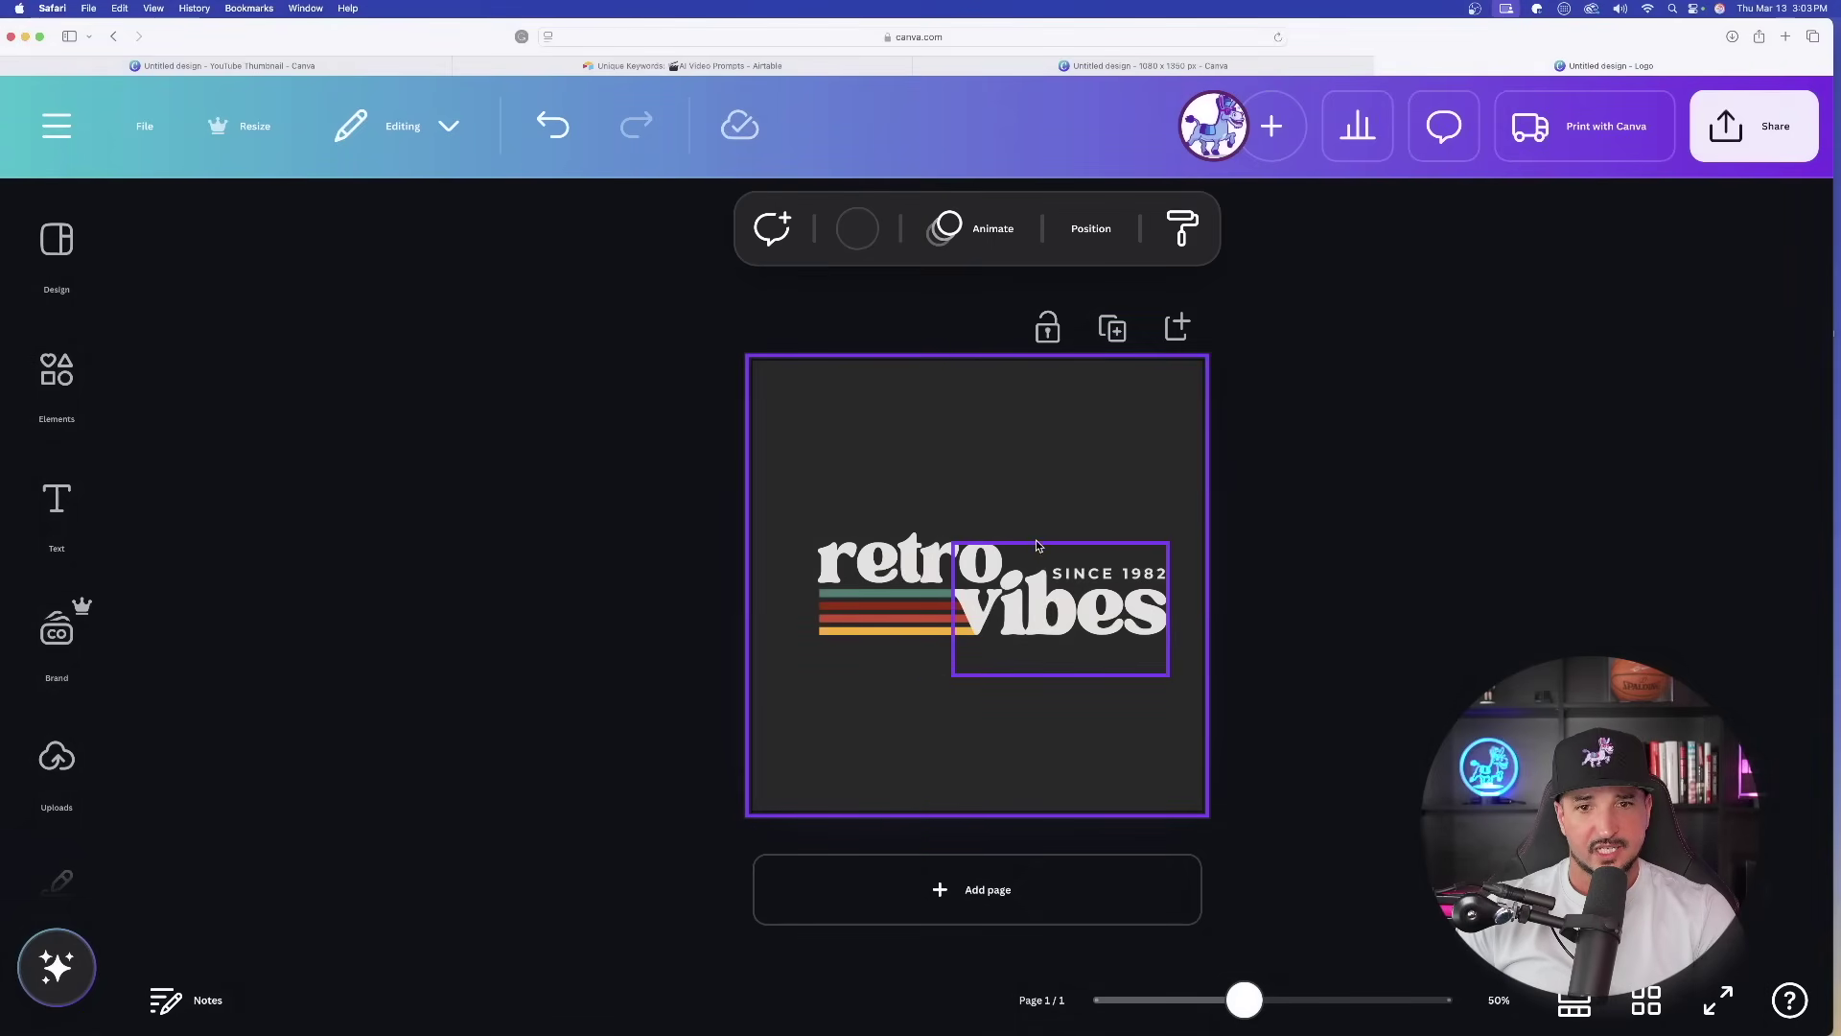
{"action": "left_click", "coordinate": [888, 561]}
{"action": "left_click", "coordinate": [898, 559]}
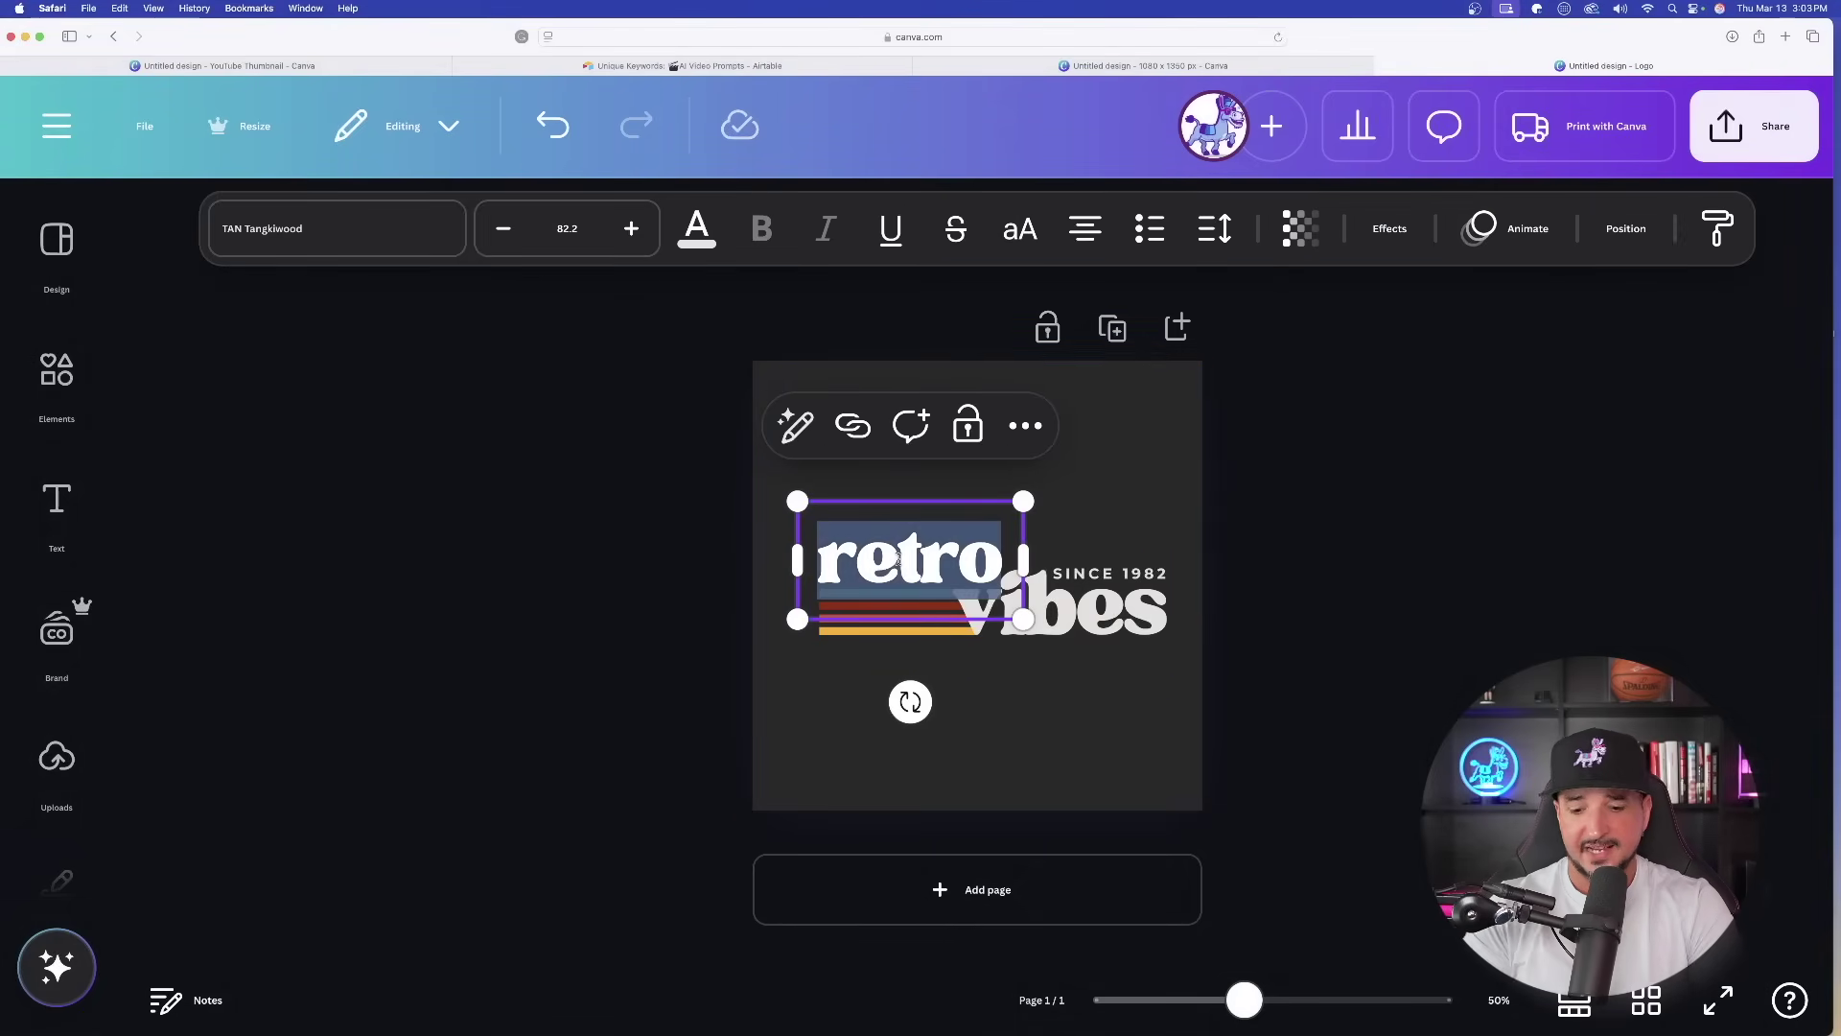
{"action": "type", "text": "metrics"}
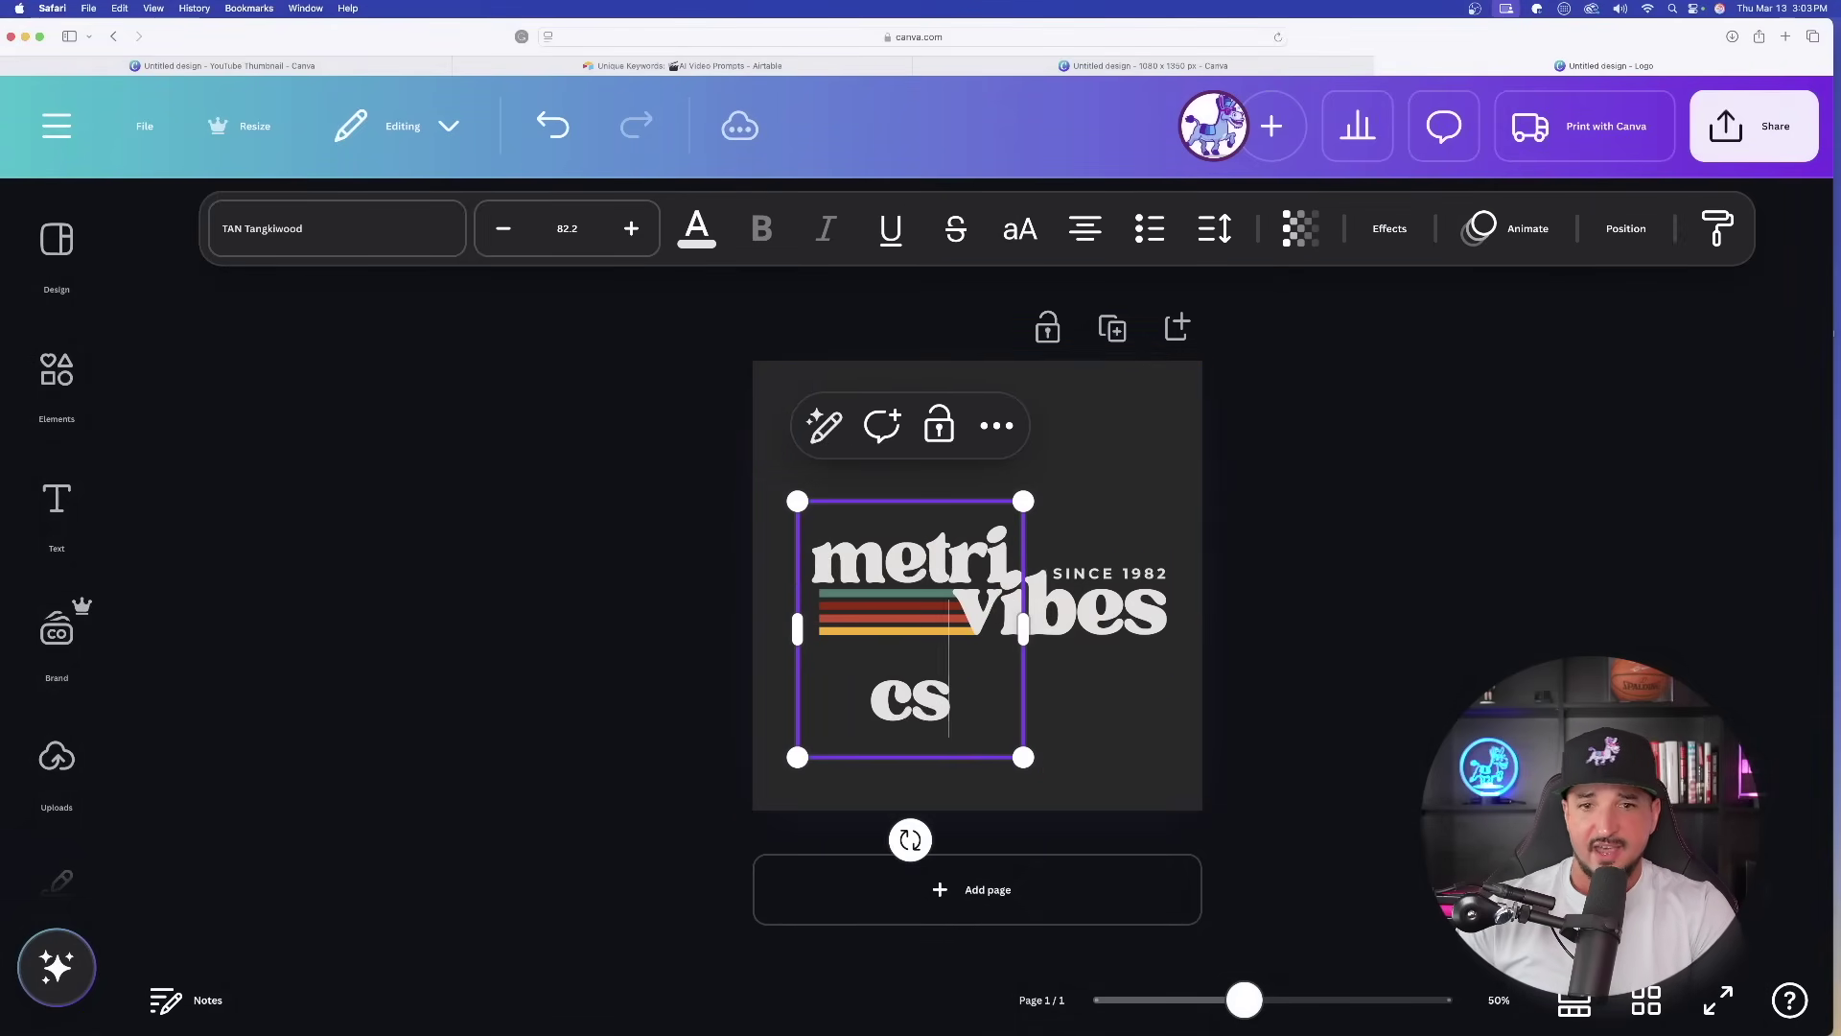
{"action": "left_click", "coordinate": [1062, 620]}
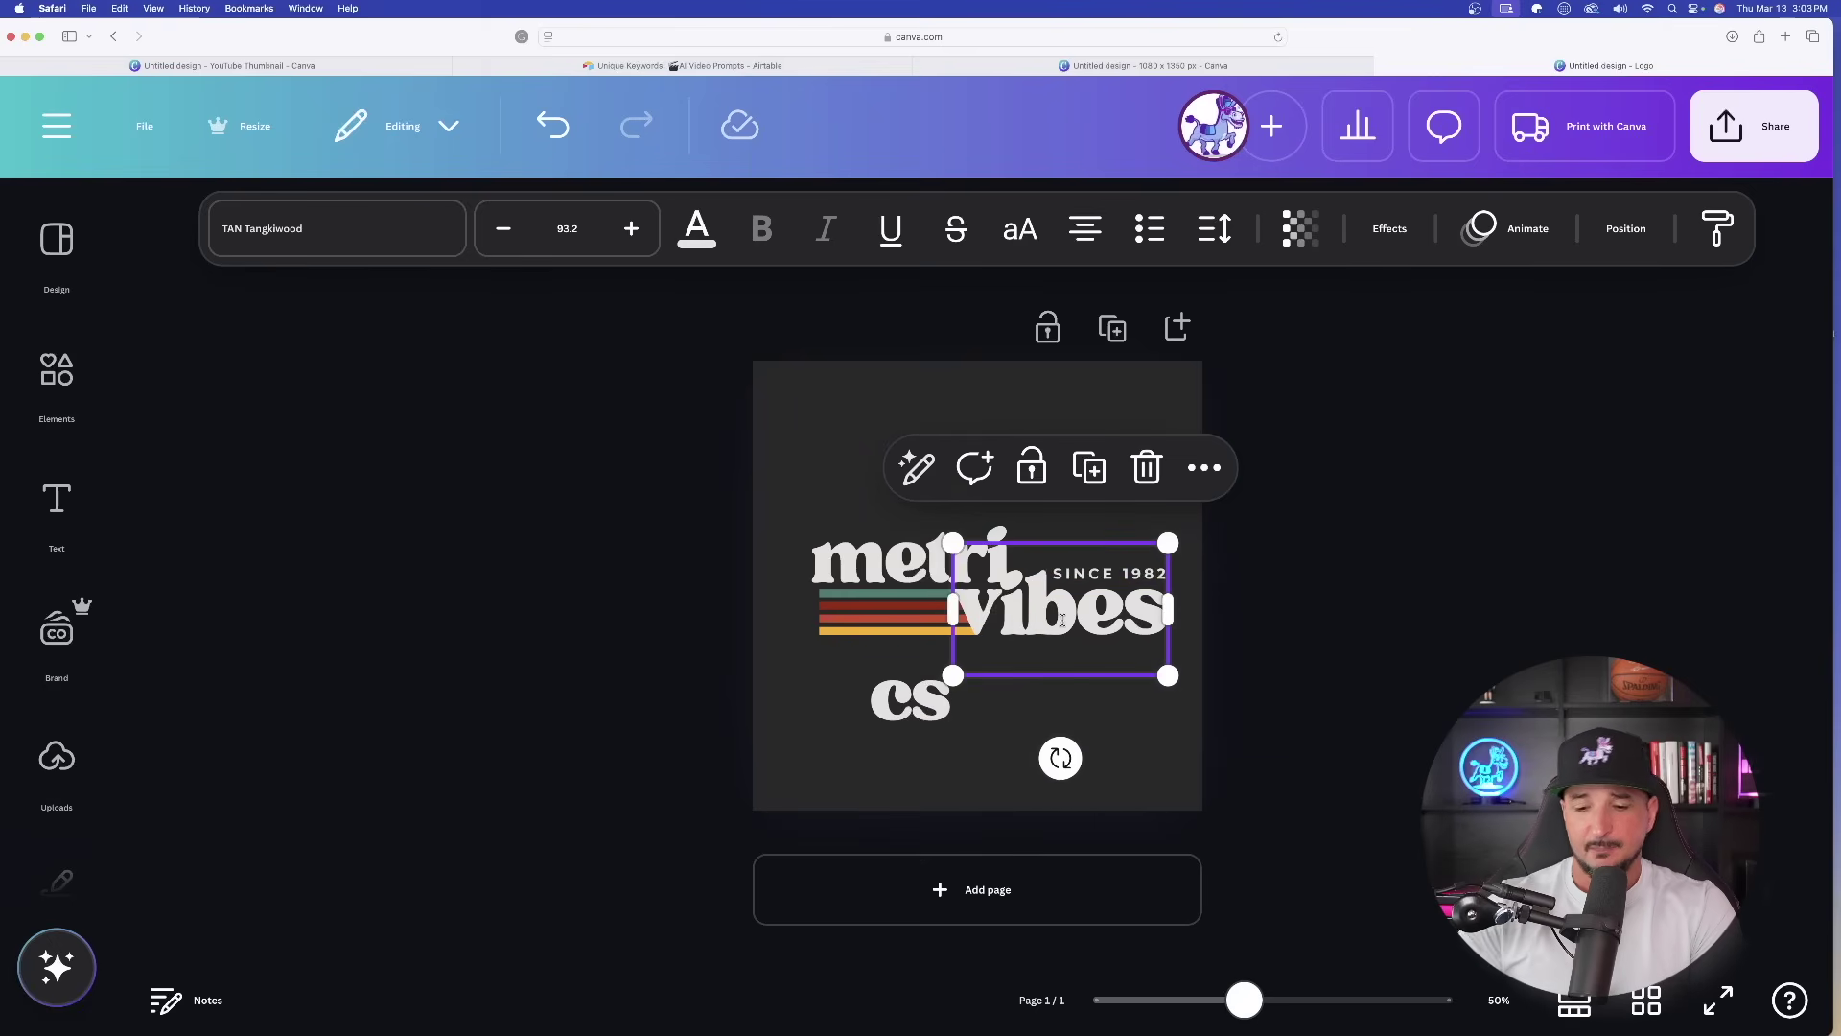
{"action": "left_click", "coordinate": [1064, 625]}
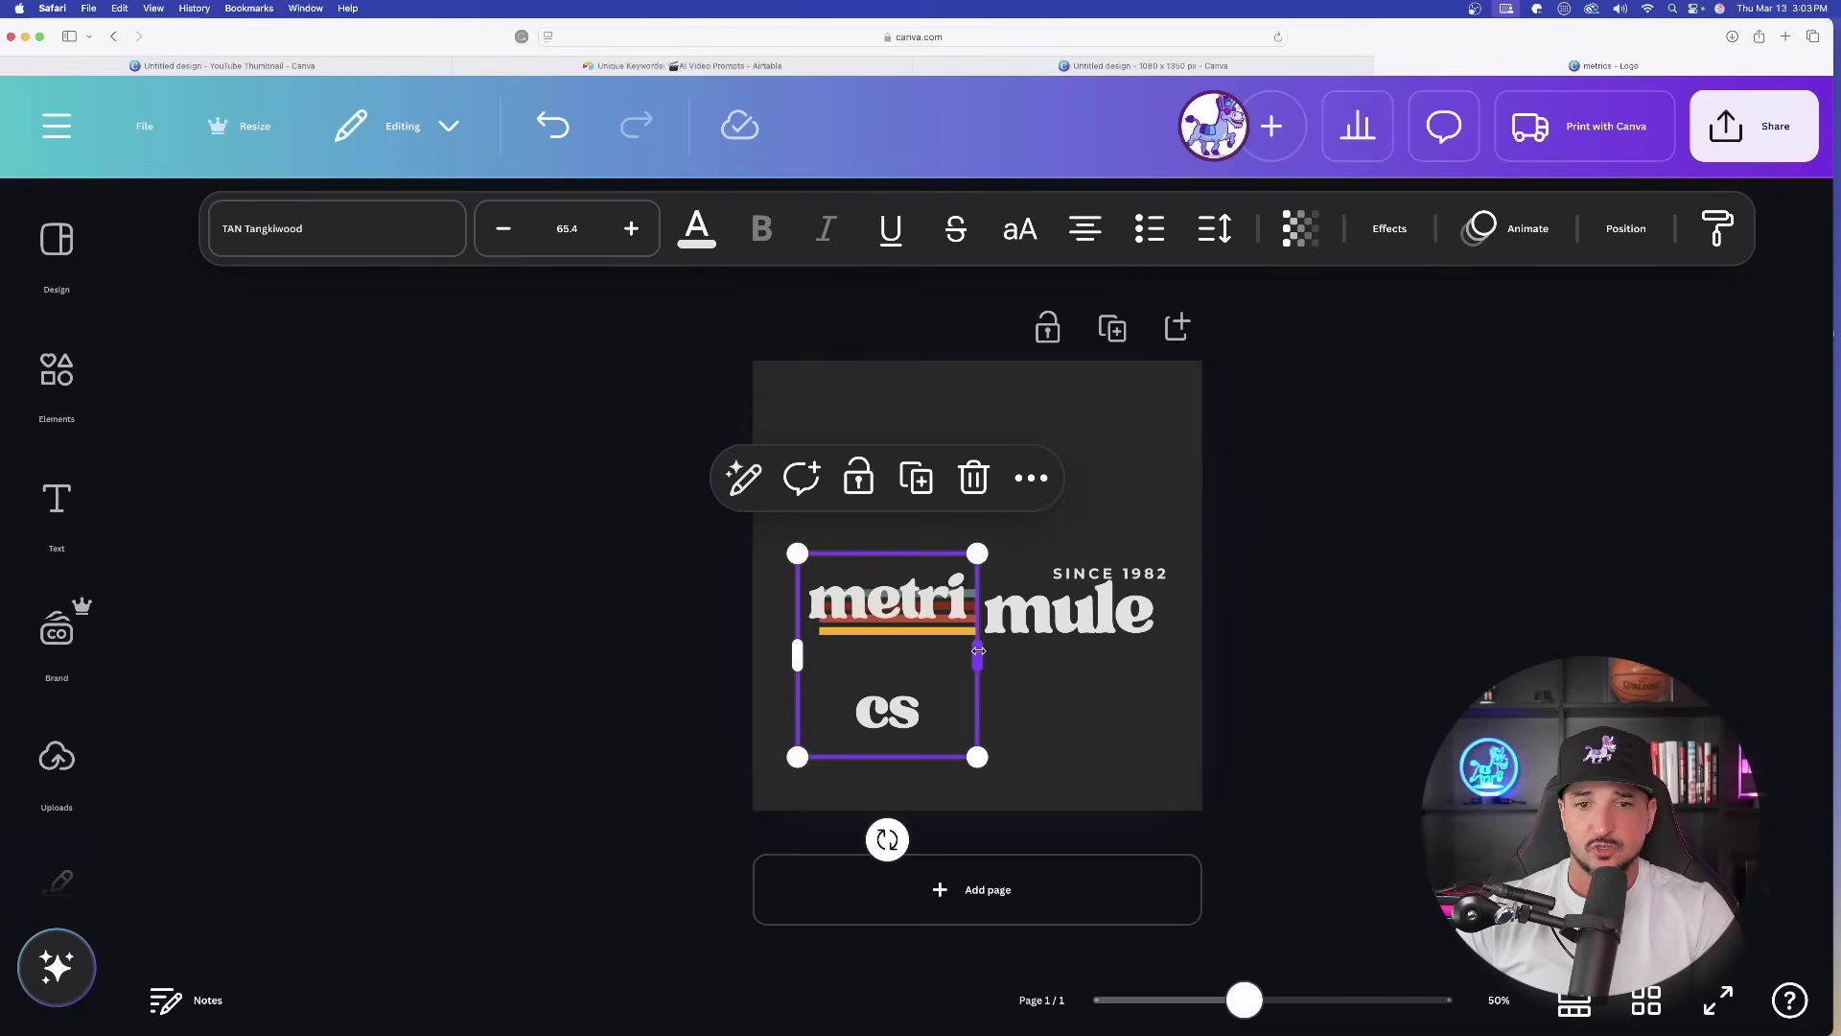
Widen the metrics text, move it above the stripes, and delete the SINCE 1982 tagline.
{"action": "left_click_drag", "start_coordinate": [978, 651], "coordinate": [1046, 651]}
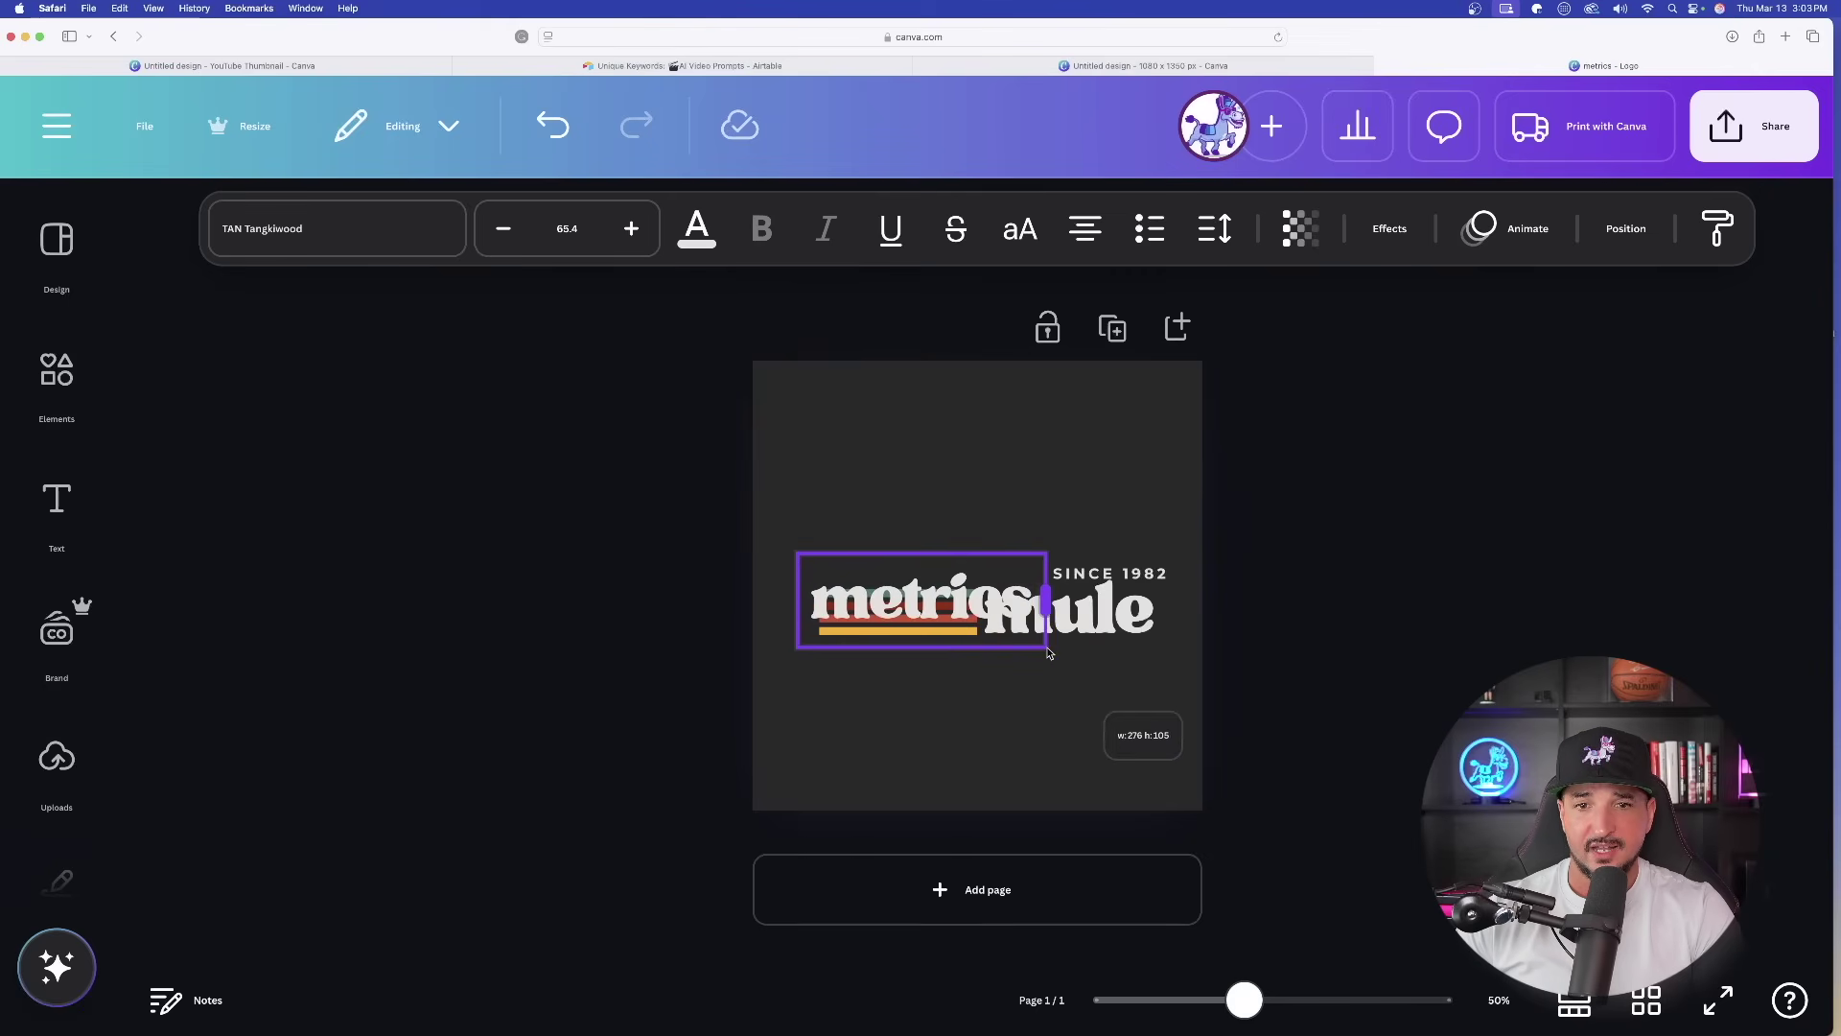
{"action": "left_click_drag", "start_coordinate": [875, 593], "coordinate": [875, 557]}
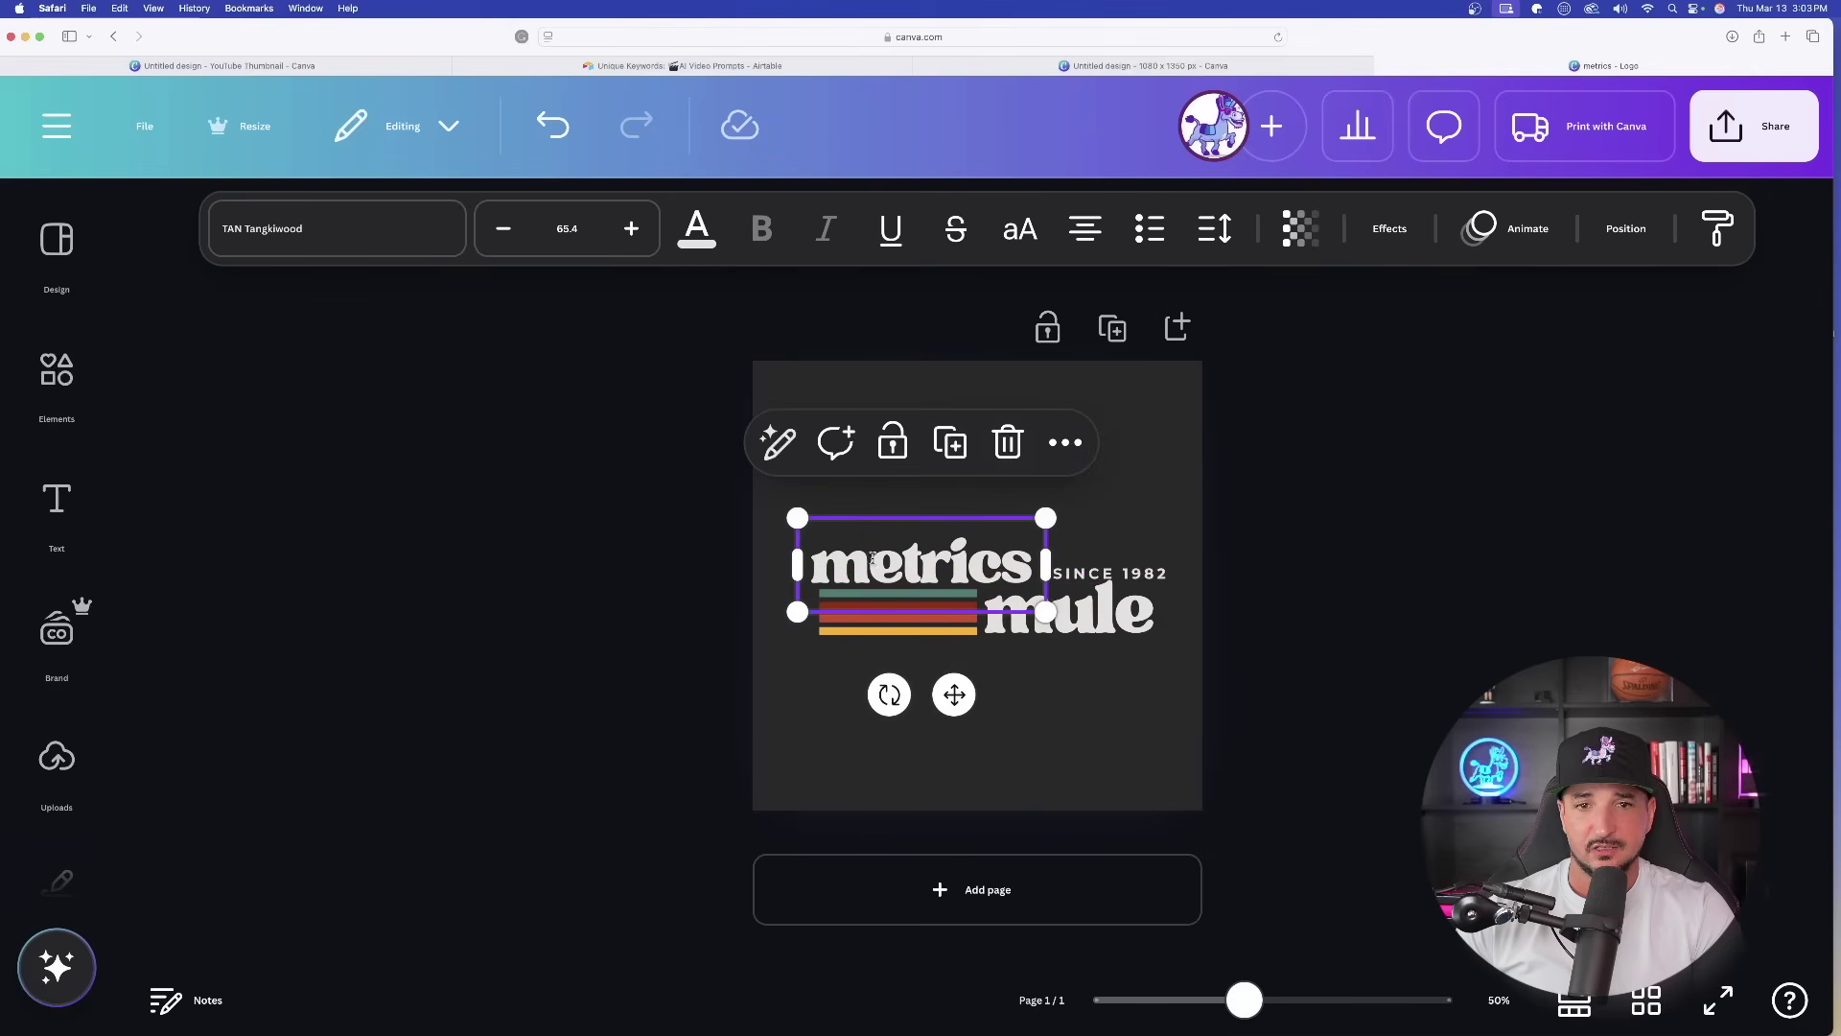
{"action": "left_click", "coordinate": [1151, 571]}
{"action": "key", "text": "Delete"}
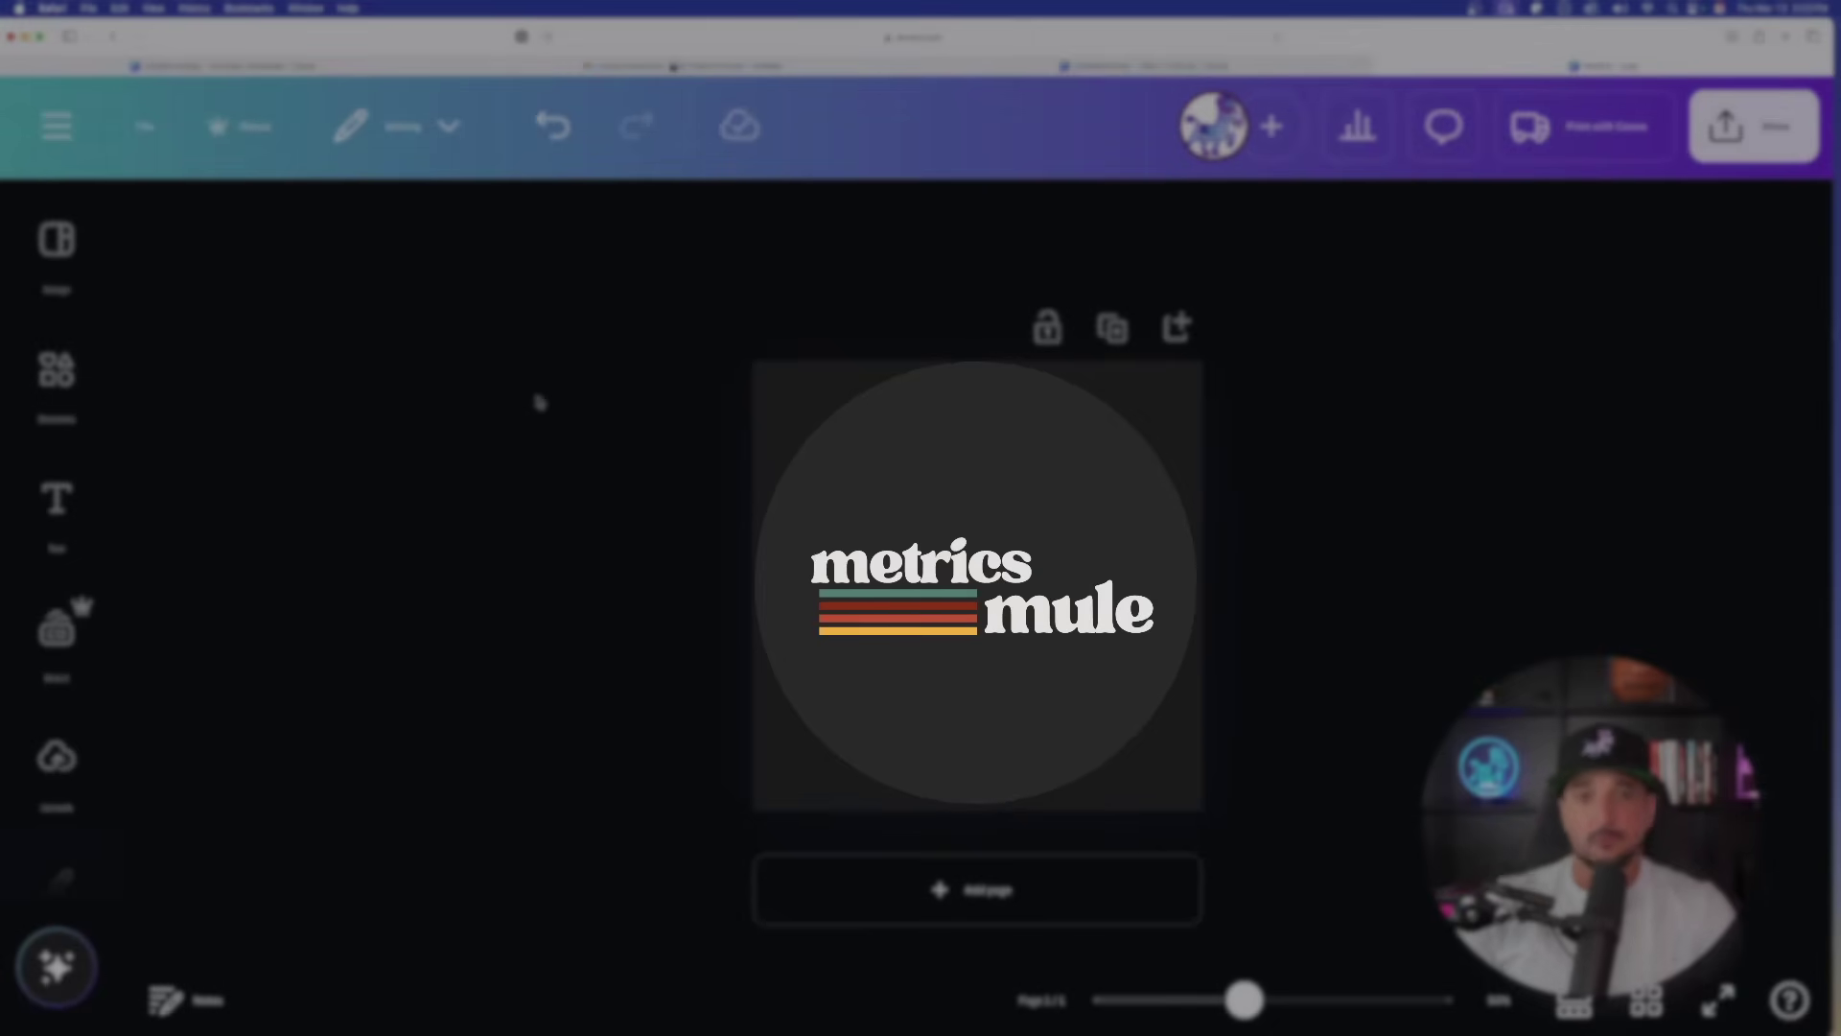
Apply the striped brand colour palette from Design styles to the metrics mule logo.
{"action": "left_click", "coordinate": [895, 444]}
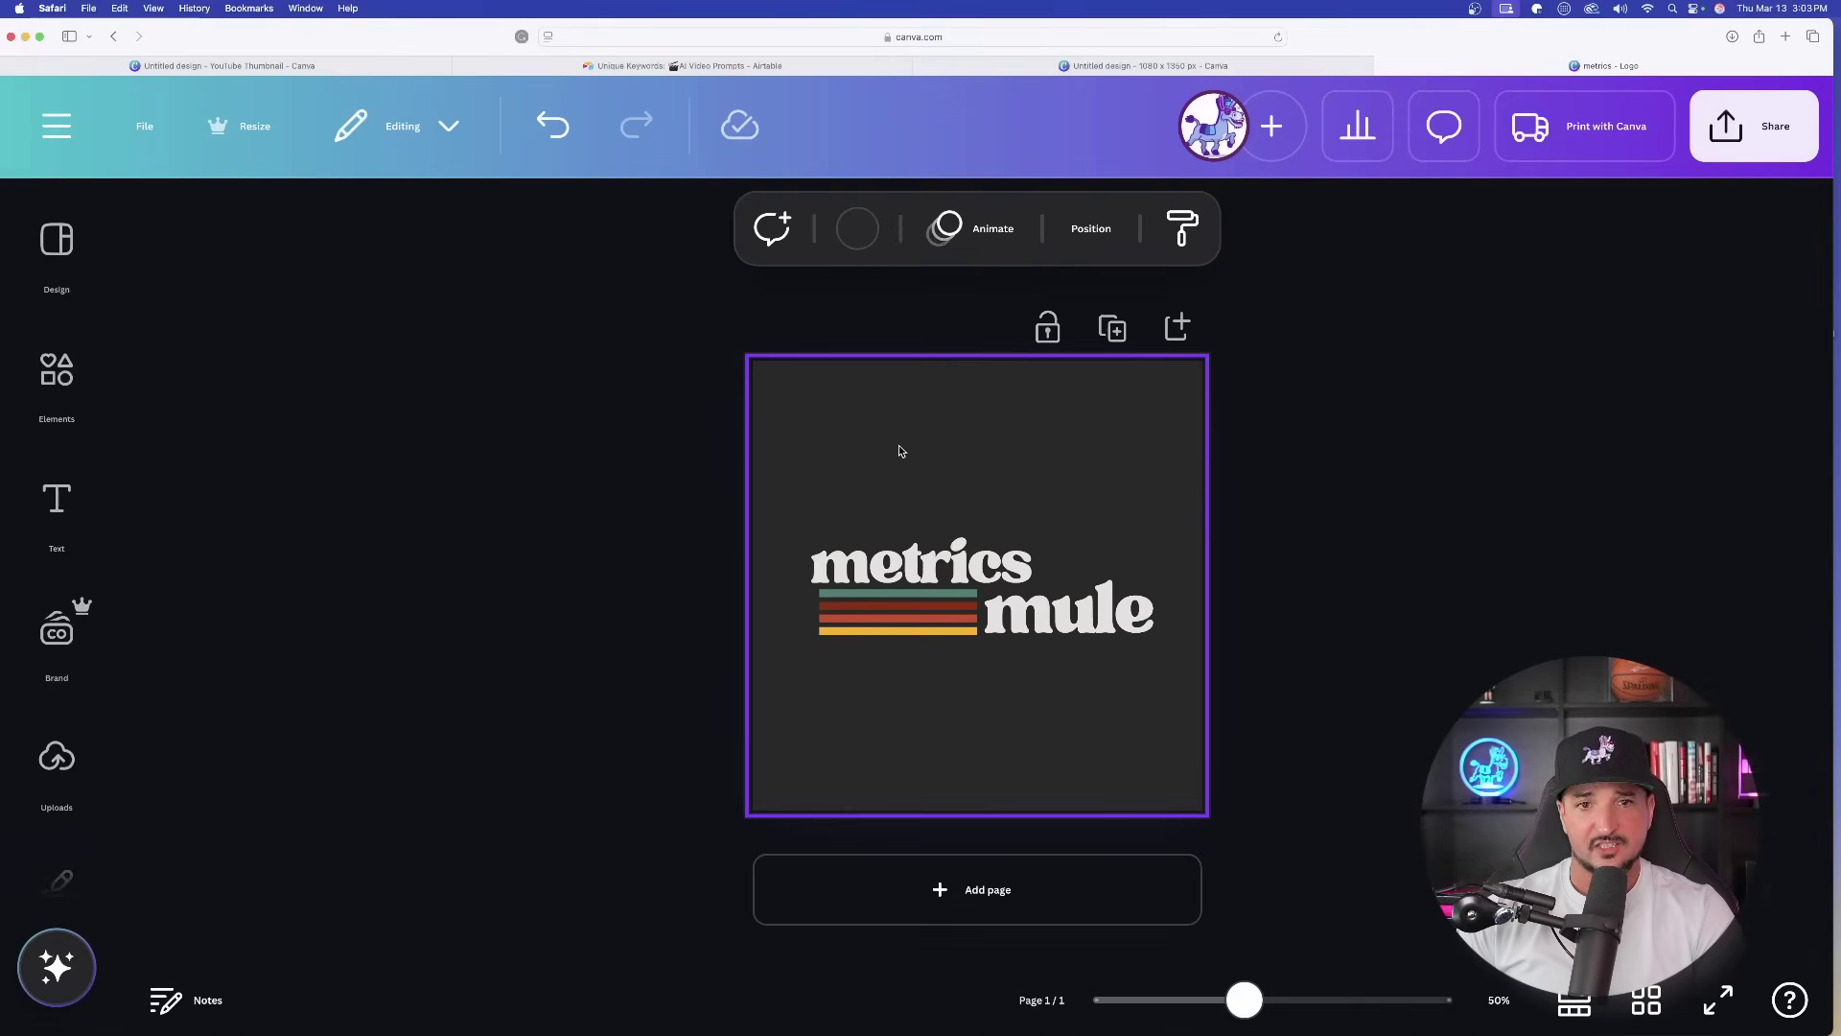
{"action": "left_click", "coordinate": [768, 226]}
{"action": "left_click", "coordinate": [361, 689]}
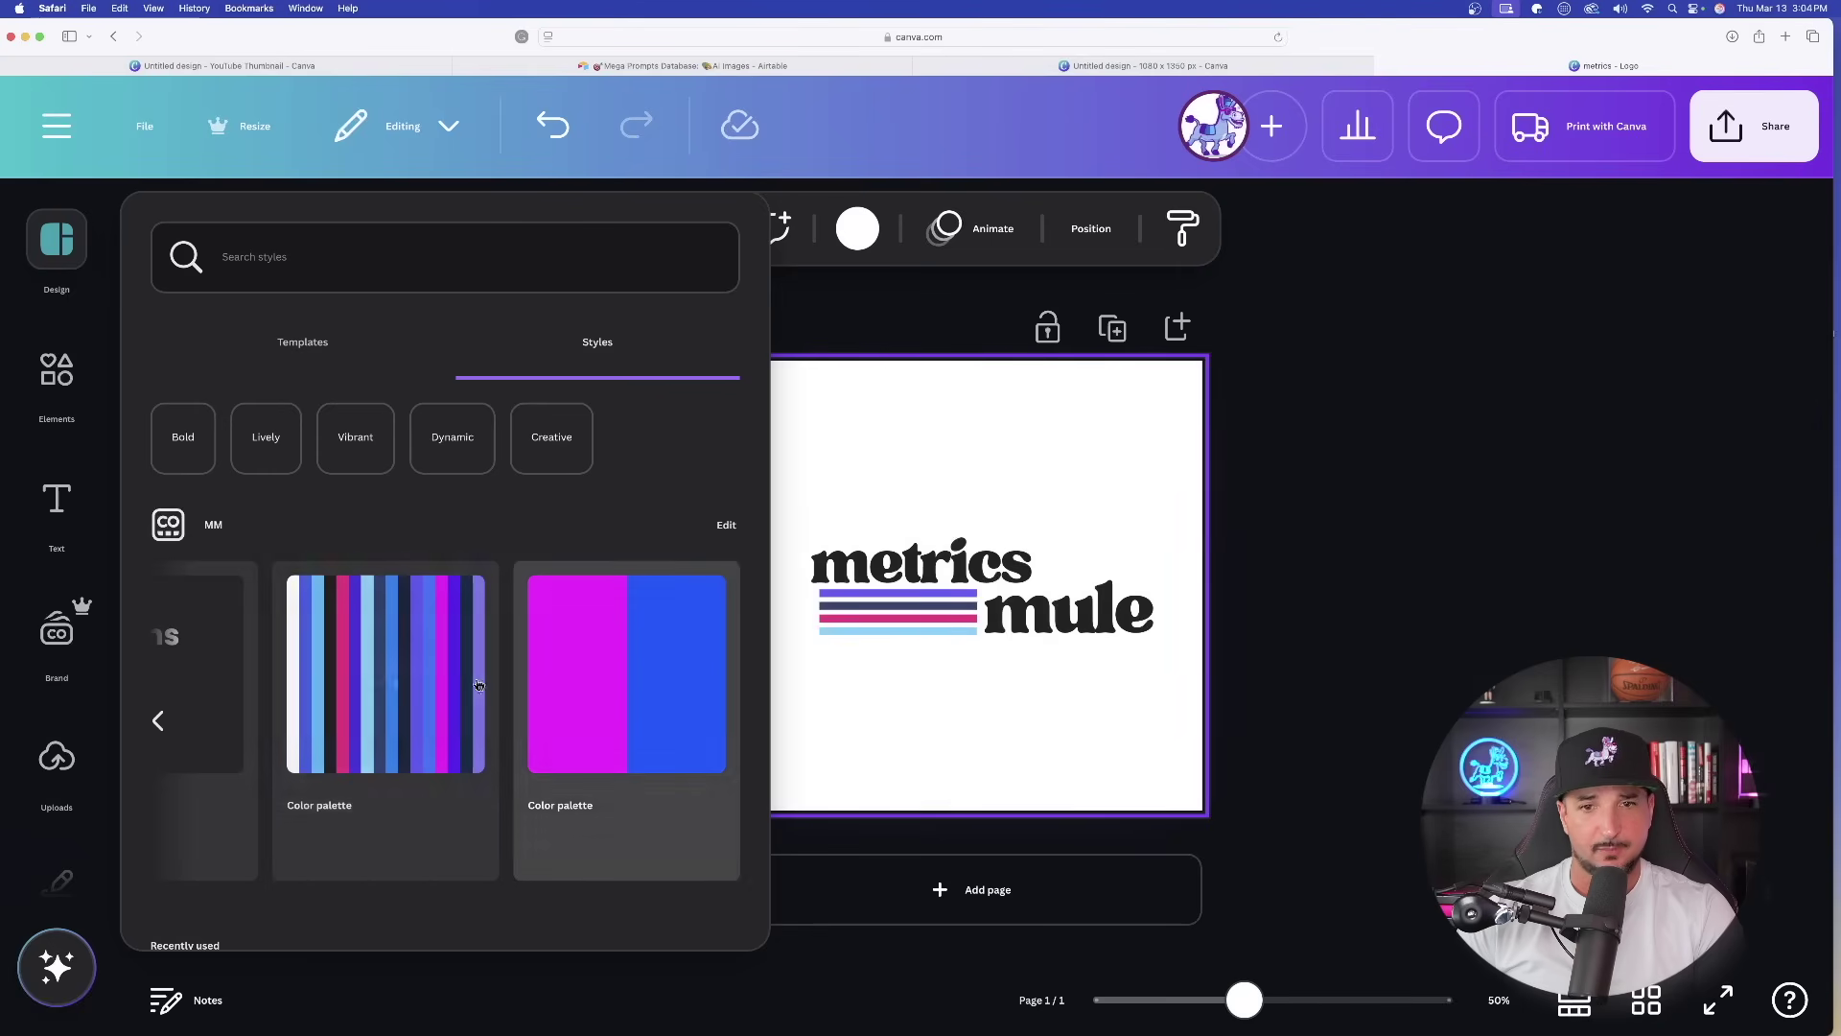
{"action": "left_click", "coordinate": [982, 399]}
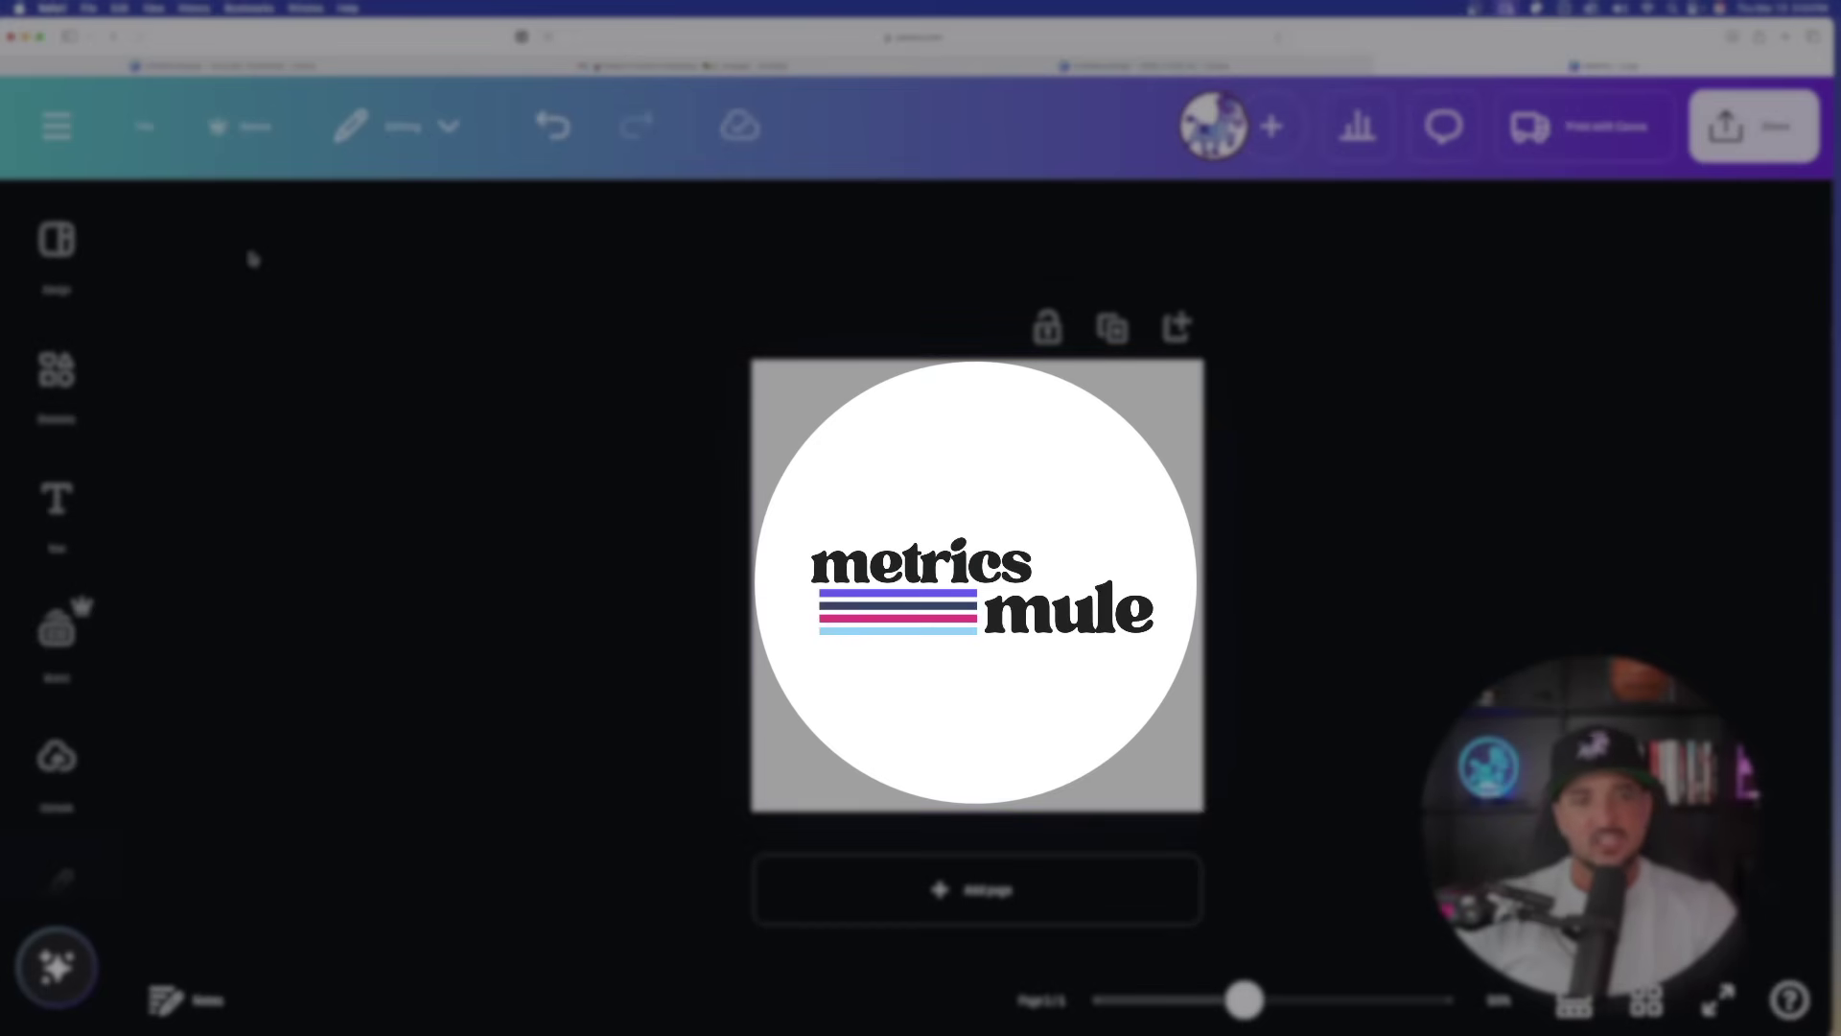
{"action": "left_click", "coordinate": [57, 238]}
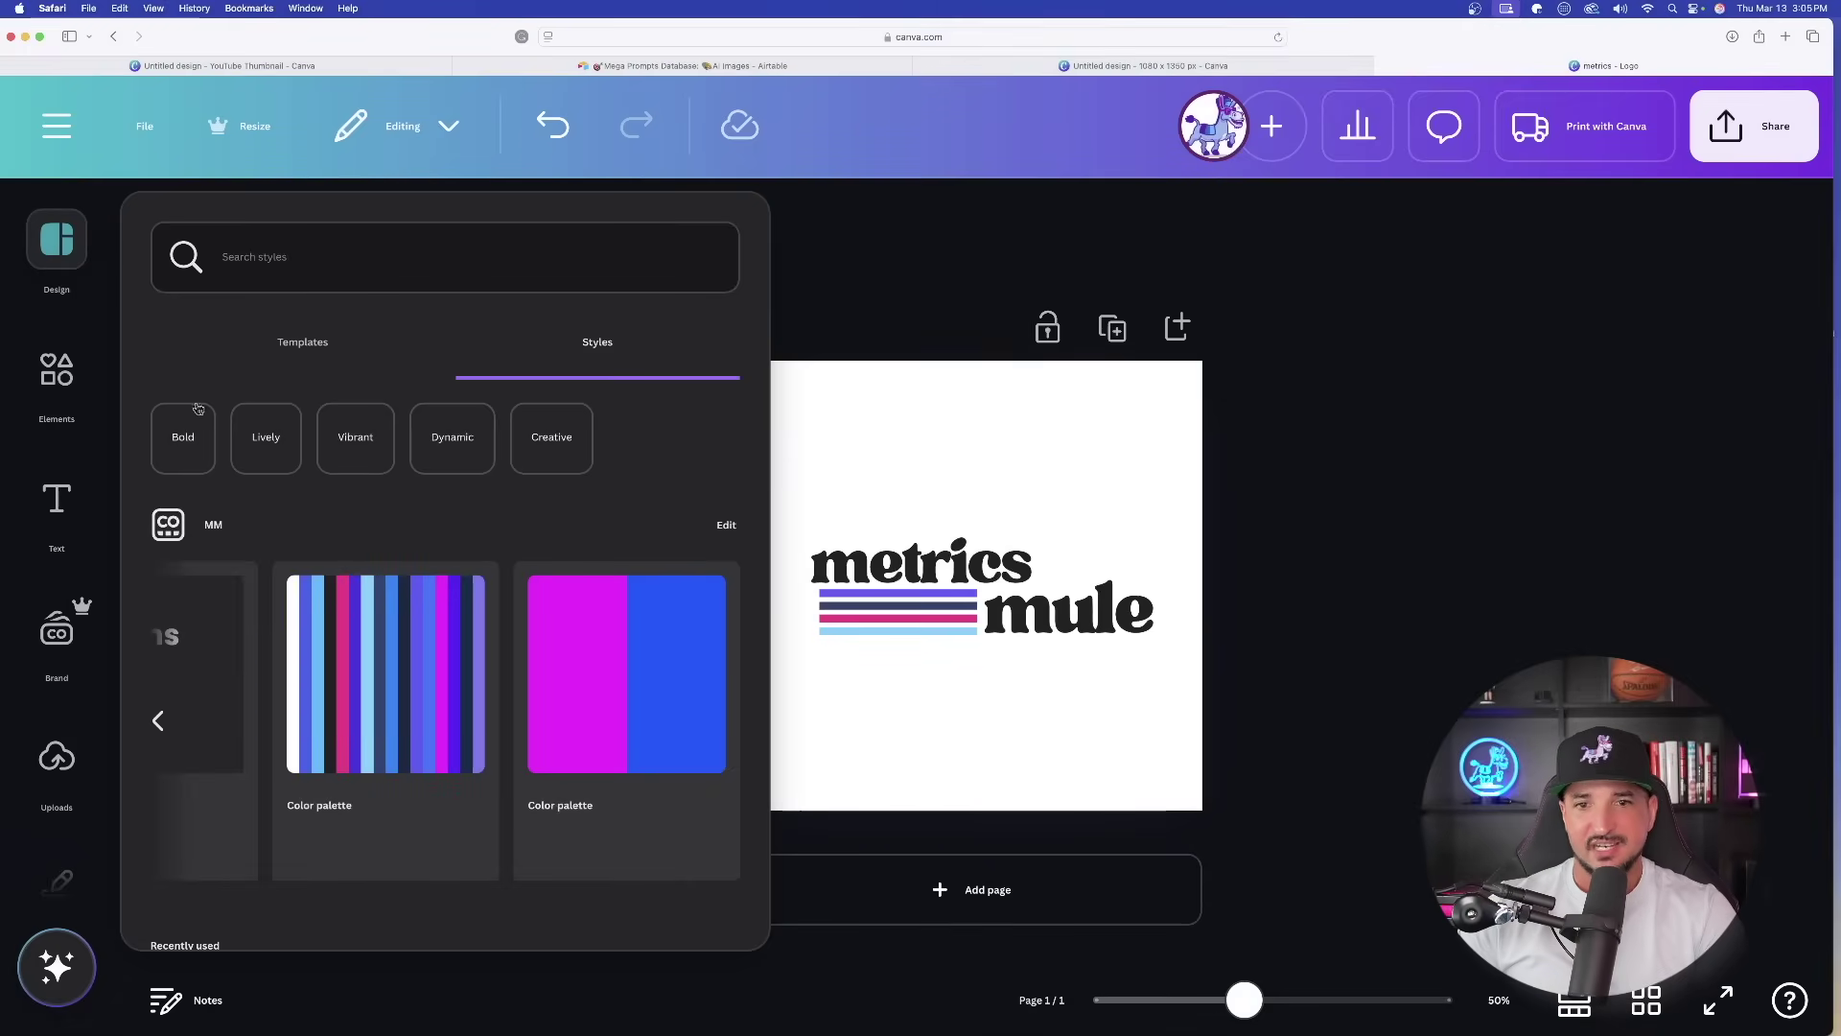
{"action": "left_click", "coordinate": [928, 635]}
{"action": "left_click", "coordinate": [56, 245]}
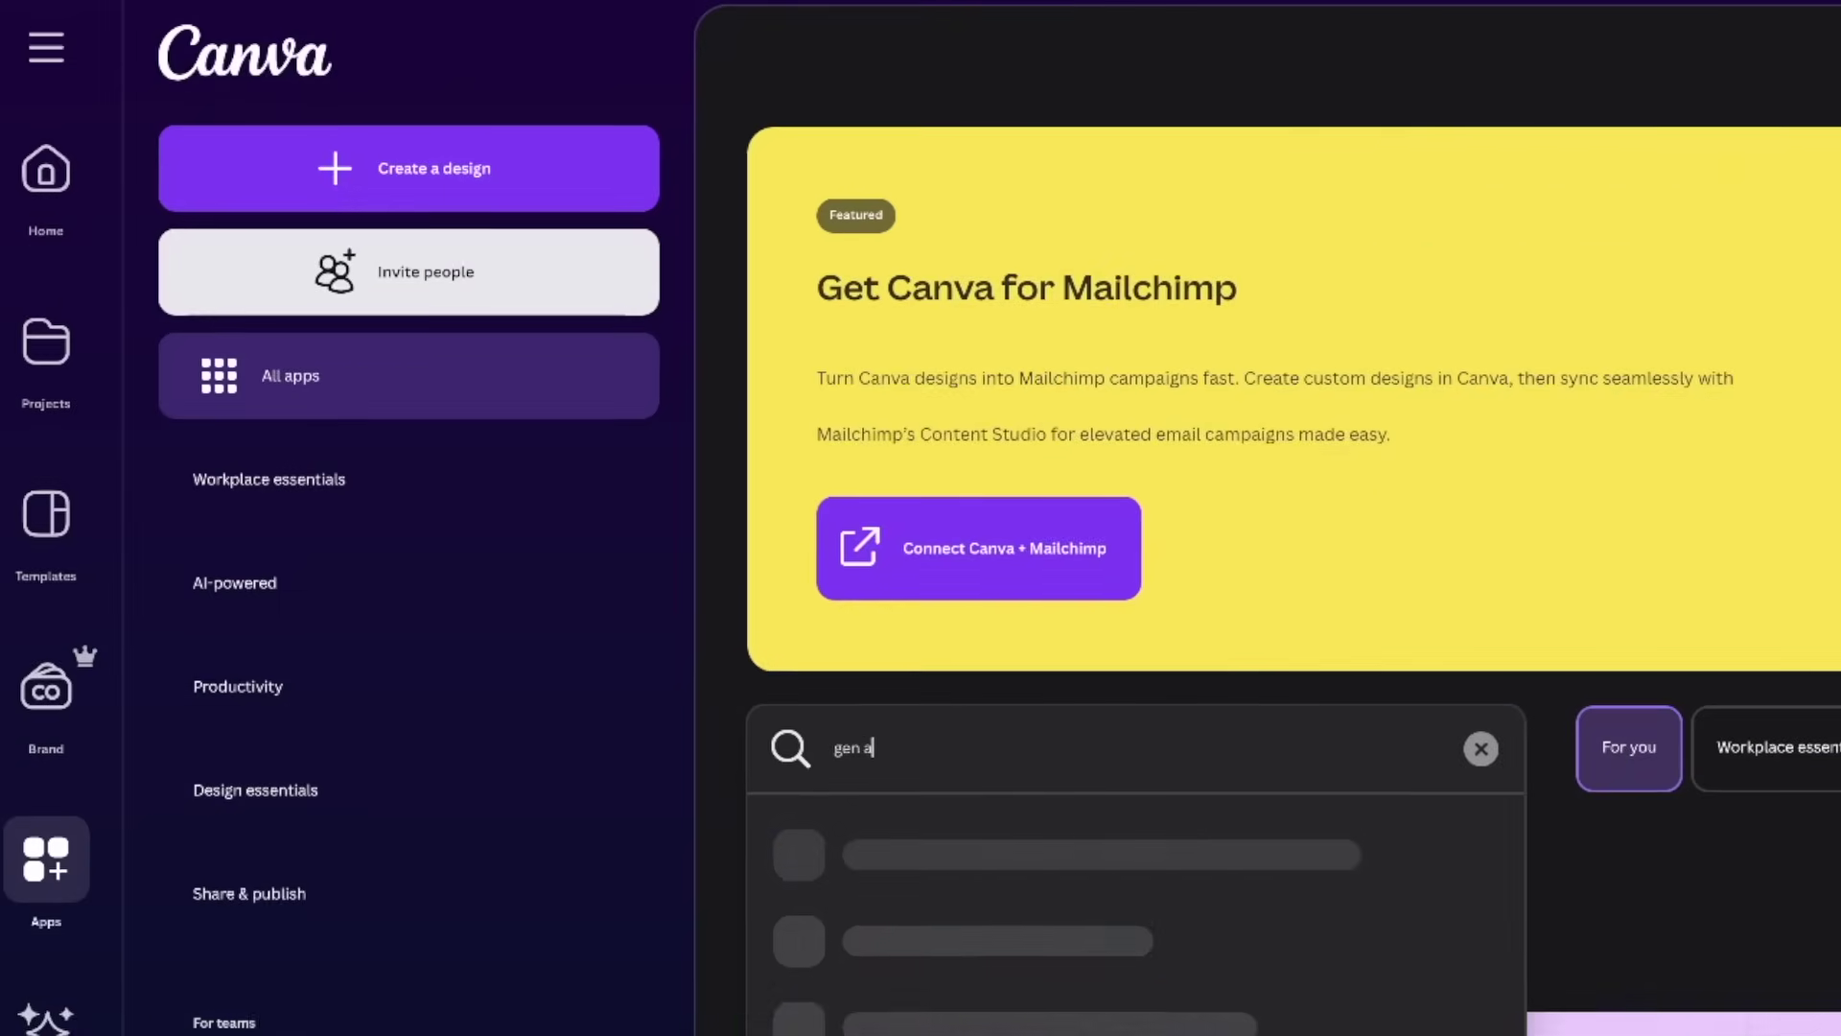
Search Apps for 'gen lo' and open Gen Logo in a new blank design.
{"action": "type", "text": "ogo"}
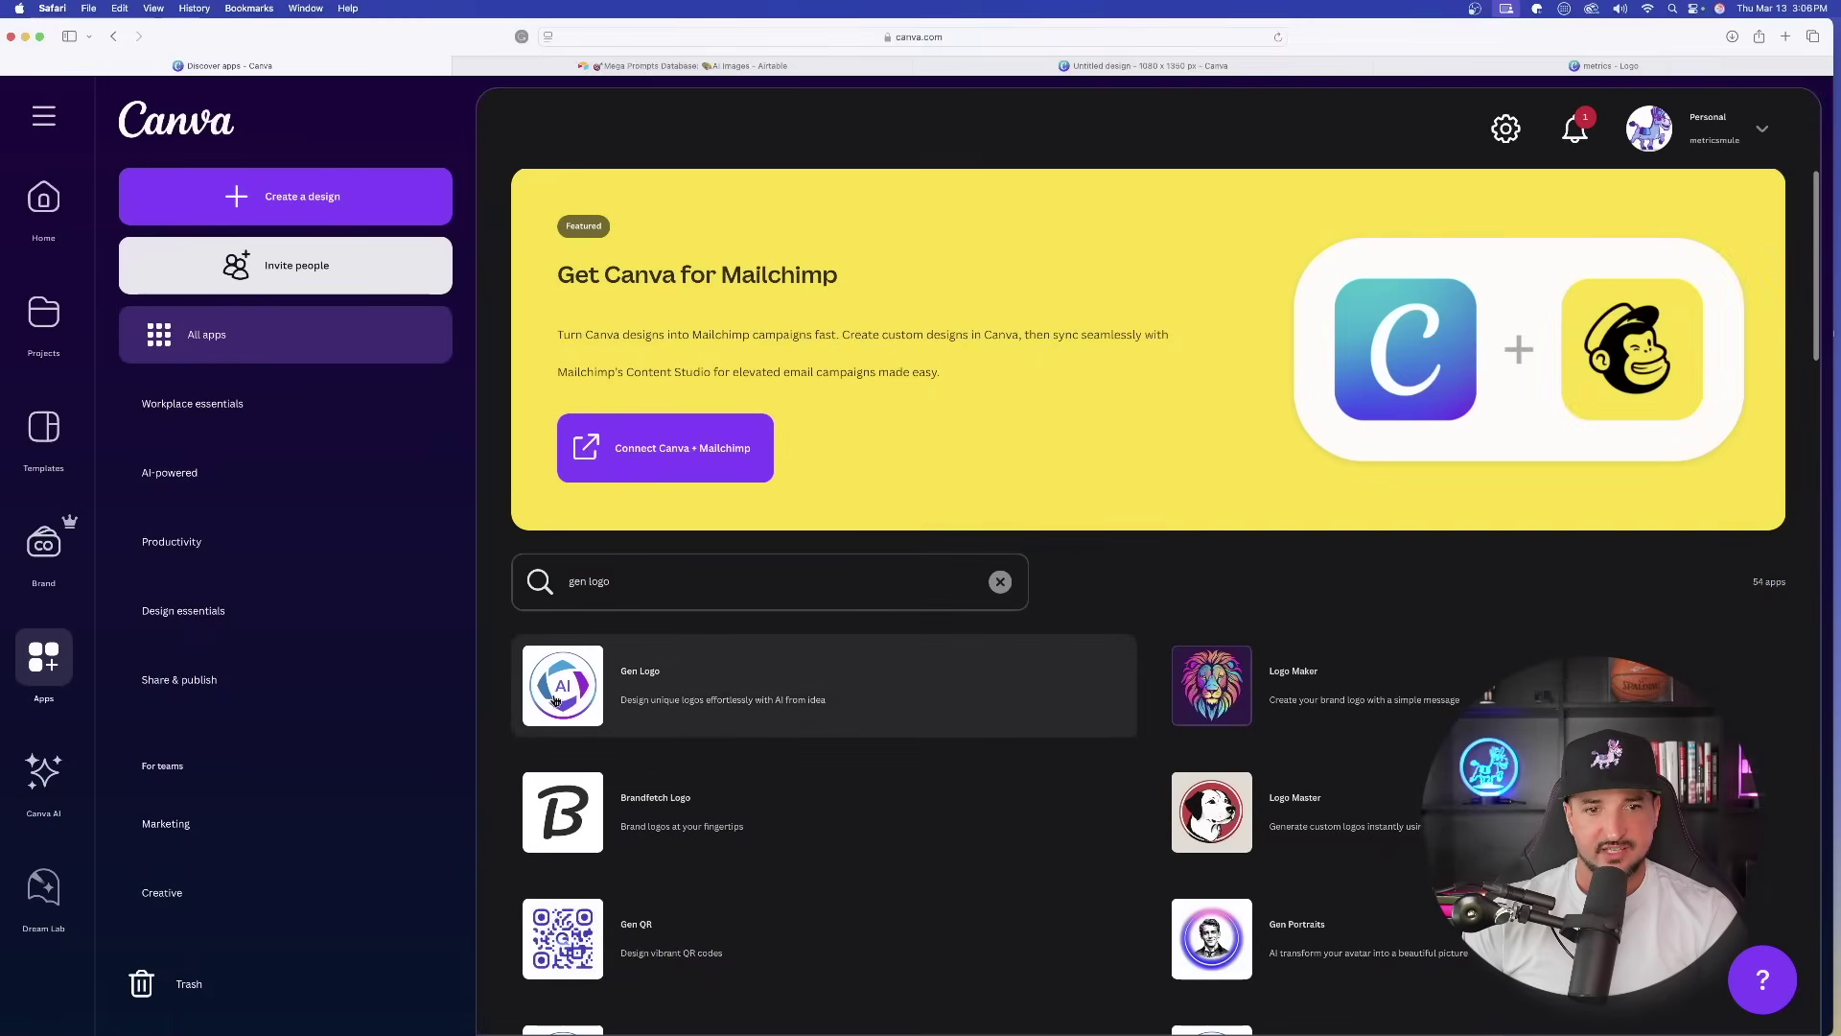
{"action": "left_click", "coordinate": [556, 695]}
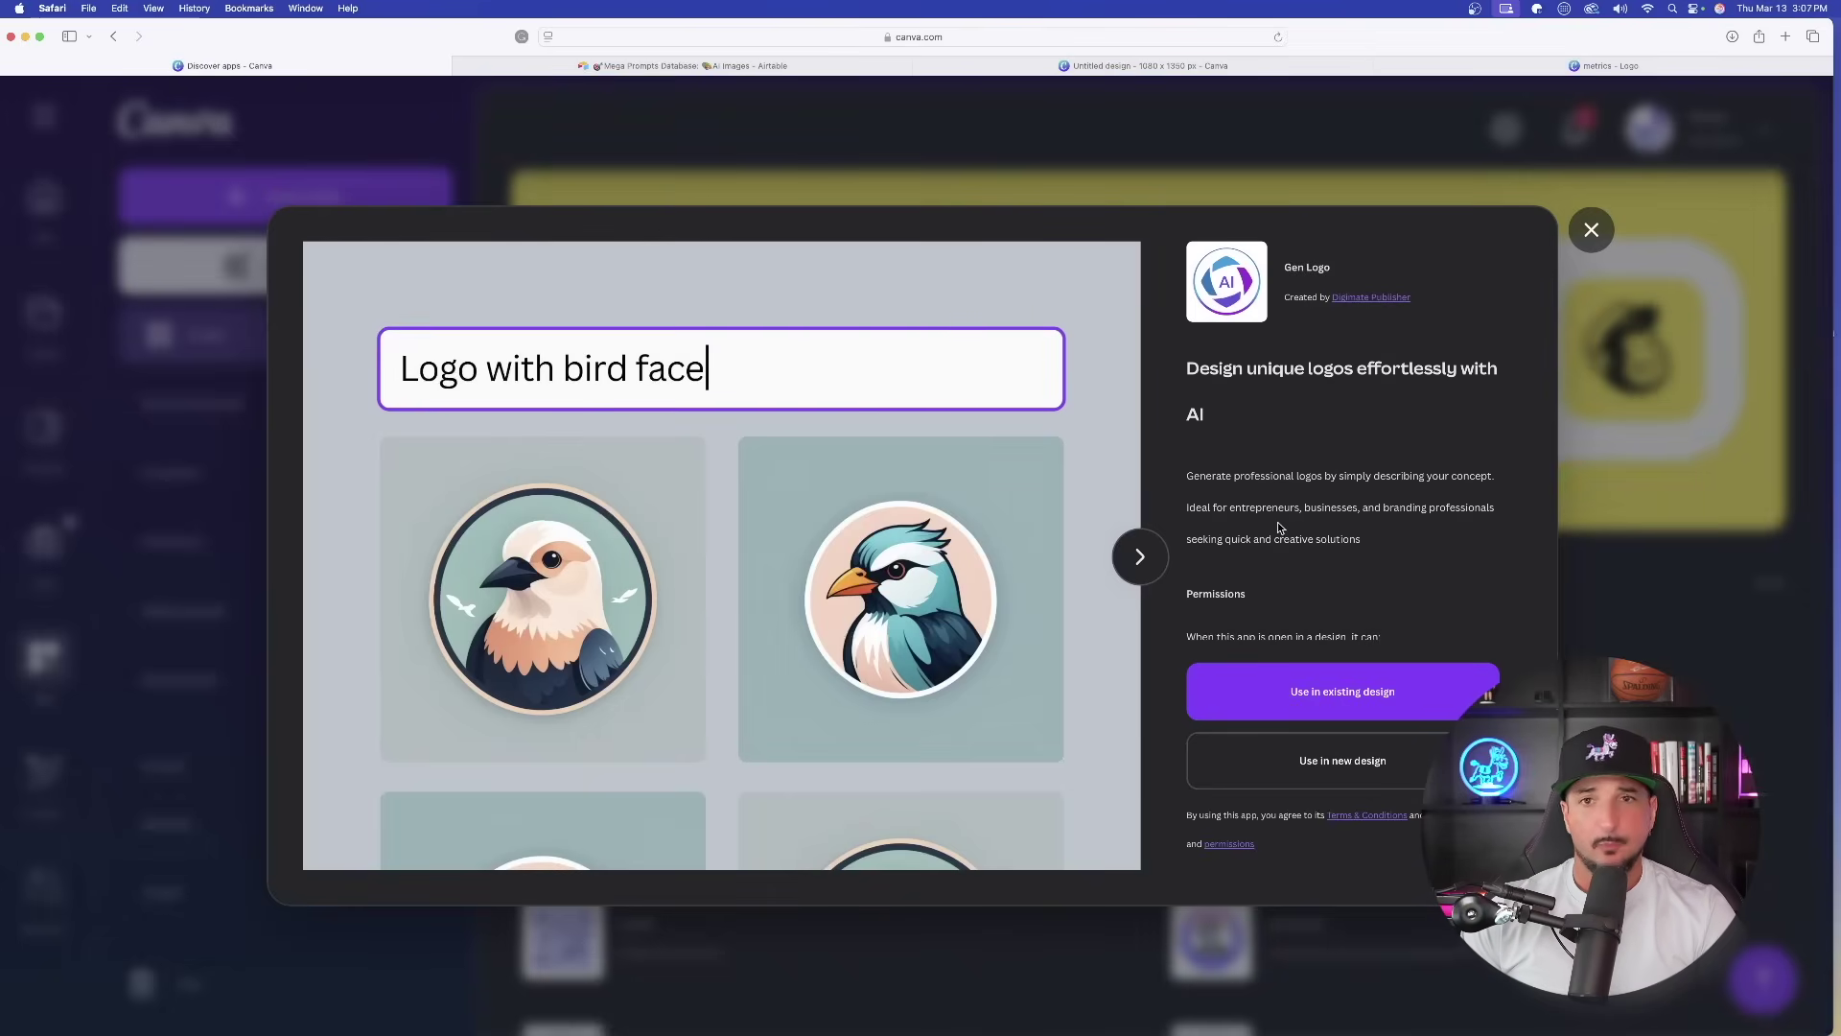
{"action": "left_click", "coordinate": [1146, 563]}
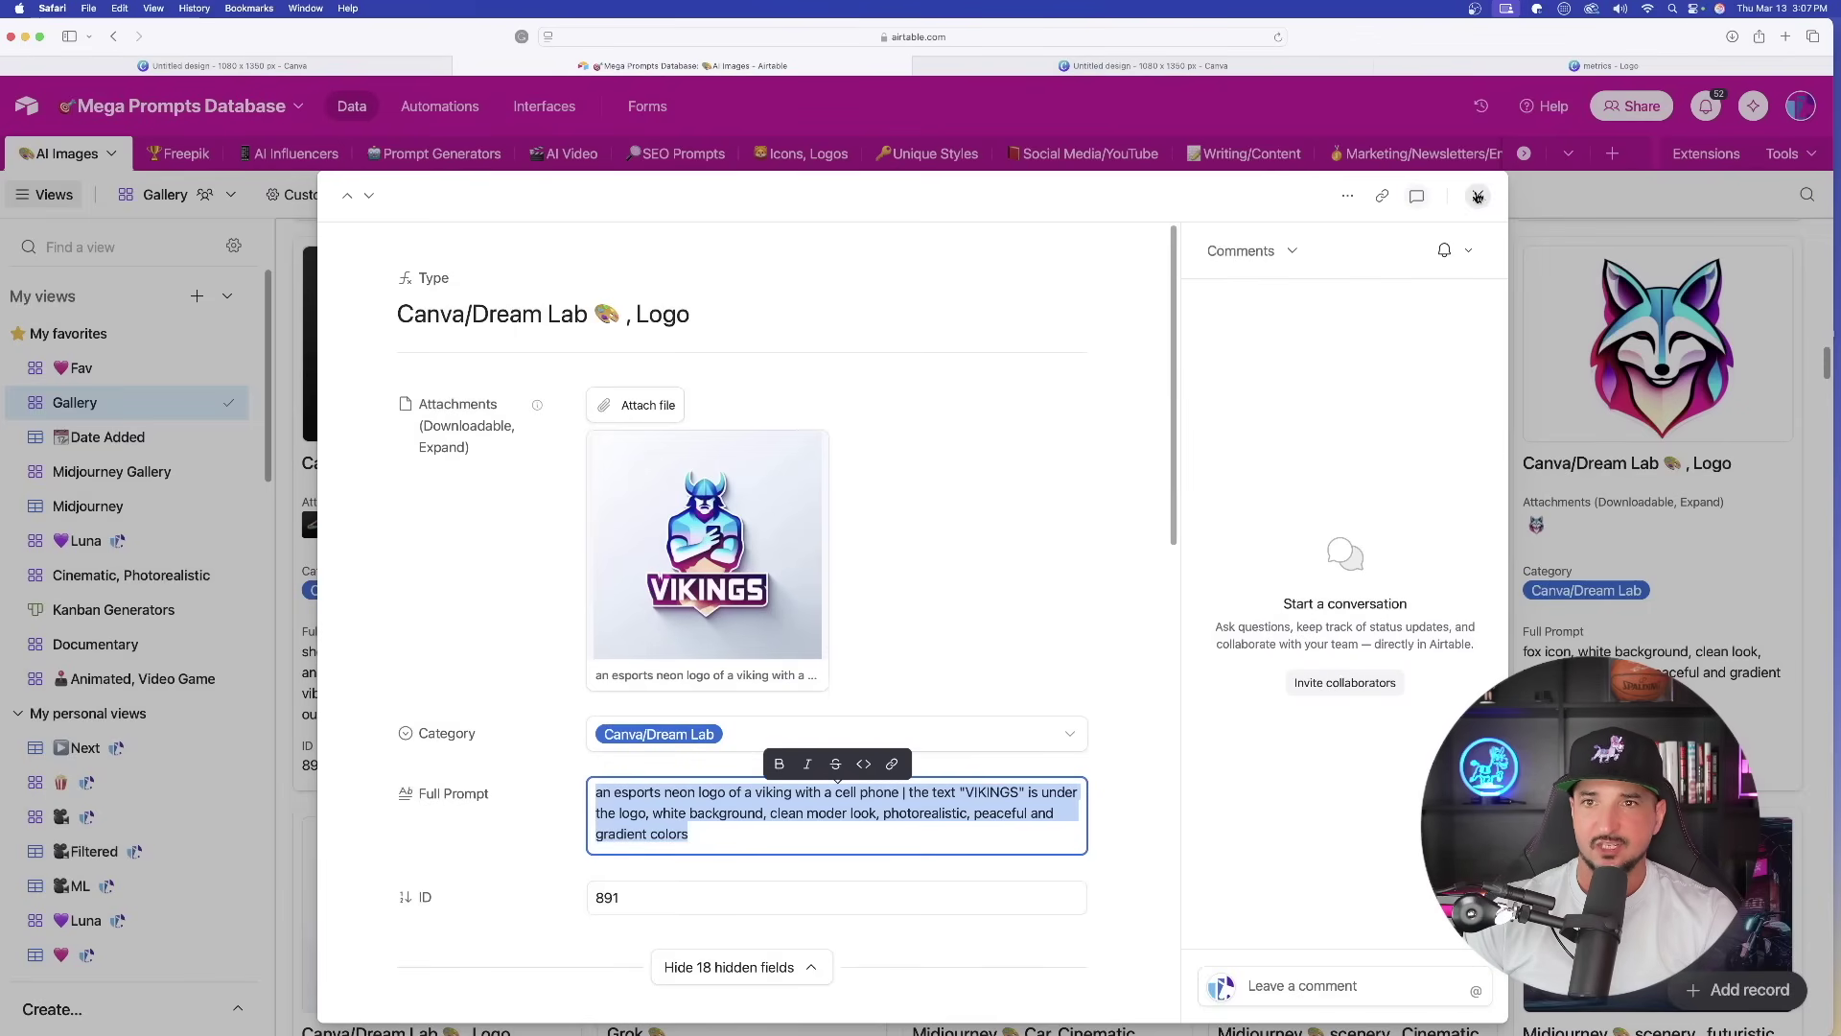
Close the current record, open the panda logo card, and view its JPEG attachment full size.
{"action": "left_click", "coordinate": [1477, 198]}
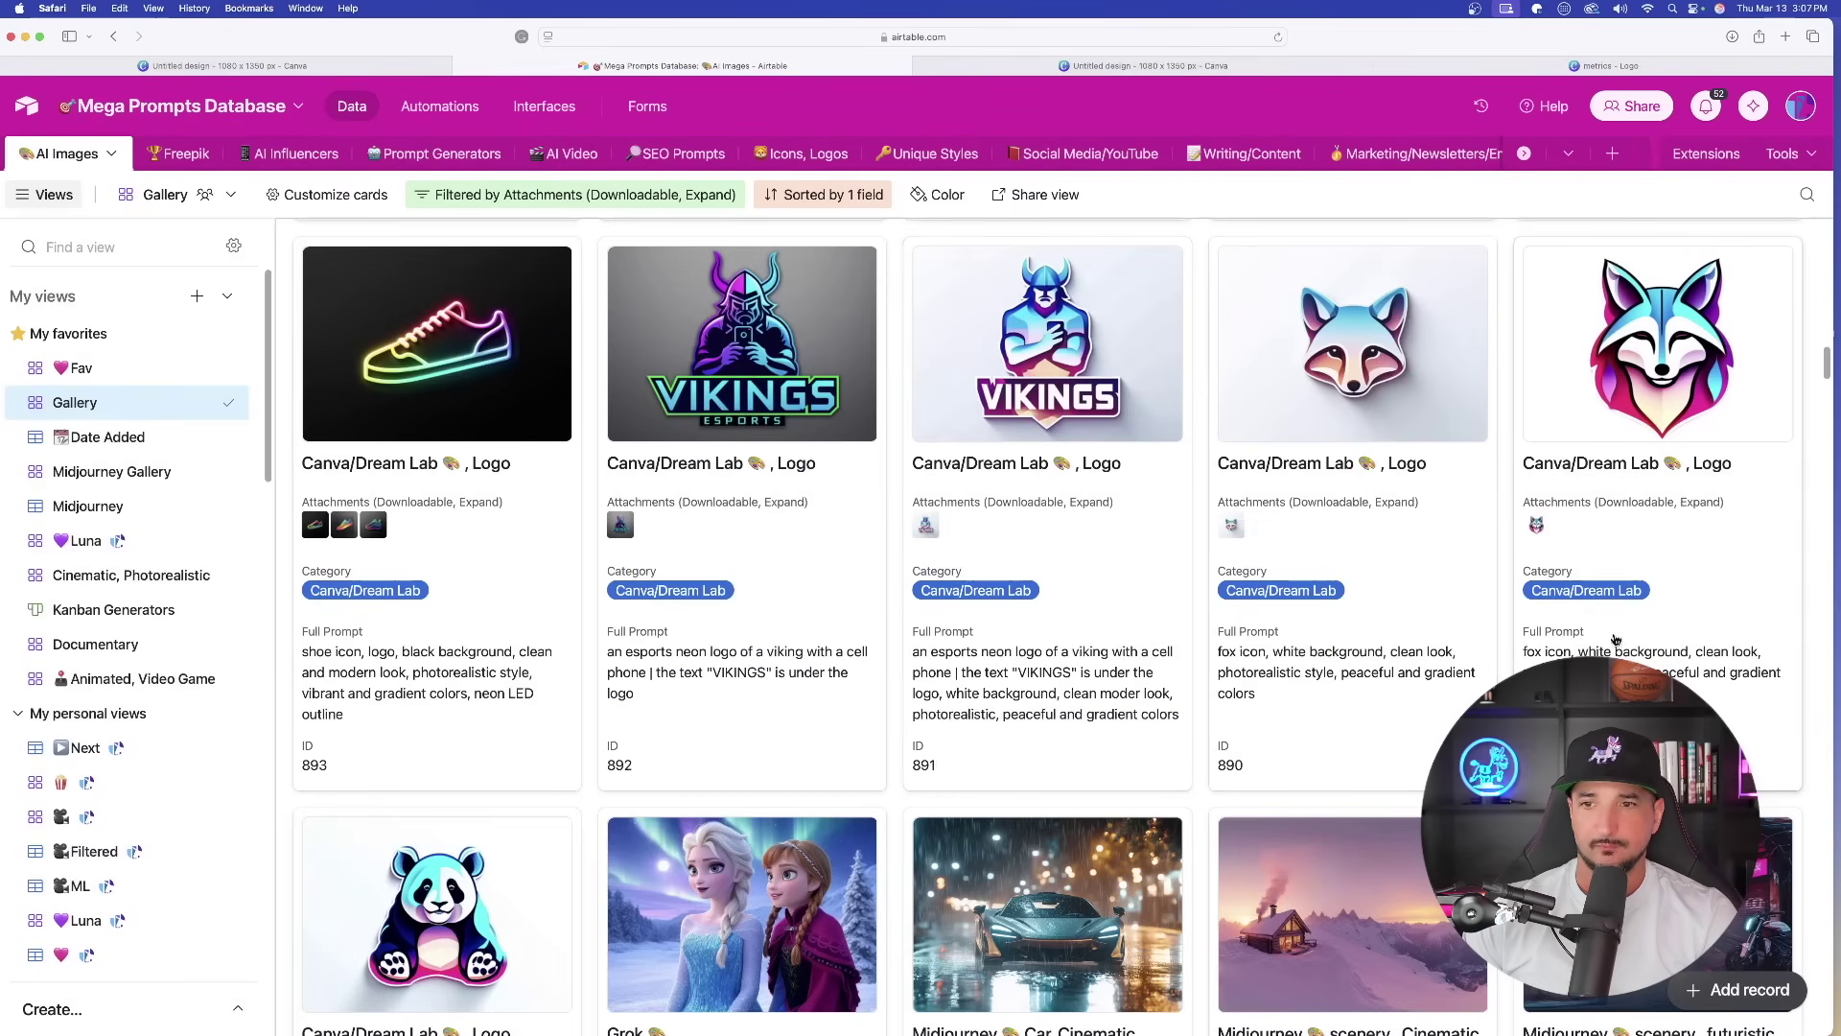
{"action": "scroll", "coordinate": [441, 868], "scroll_direction": "down", "scroll_amount": 5}
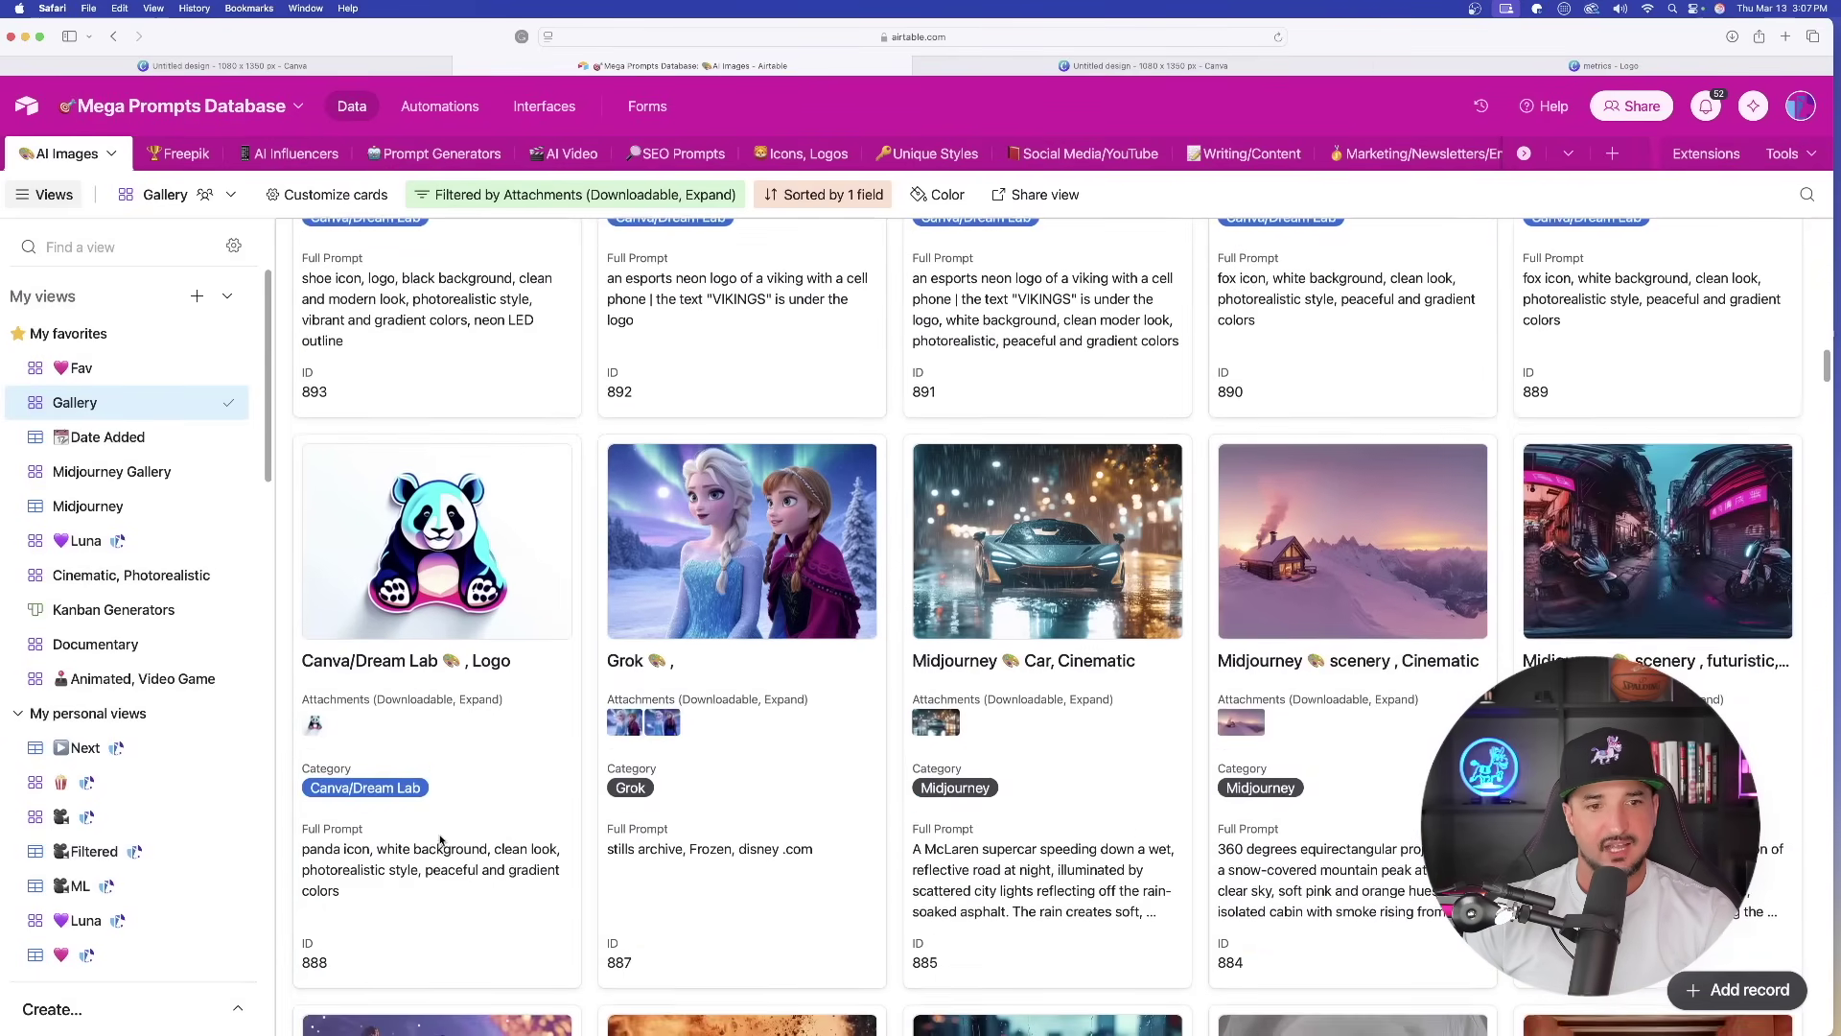
{"action": "left_click", "coordinate": [444, 874]}
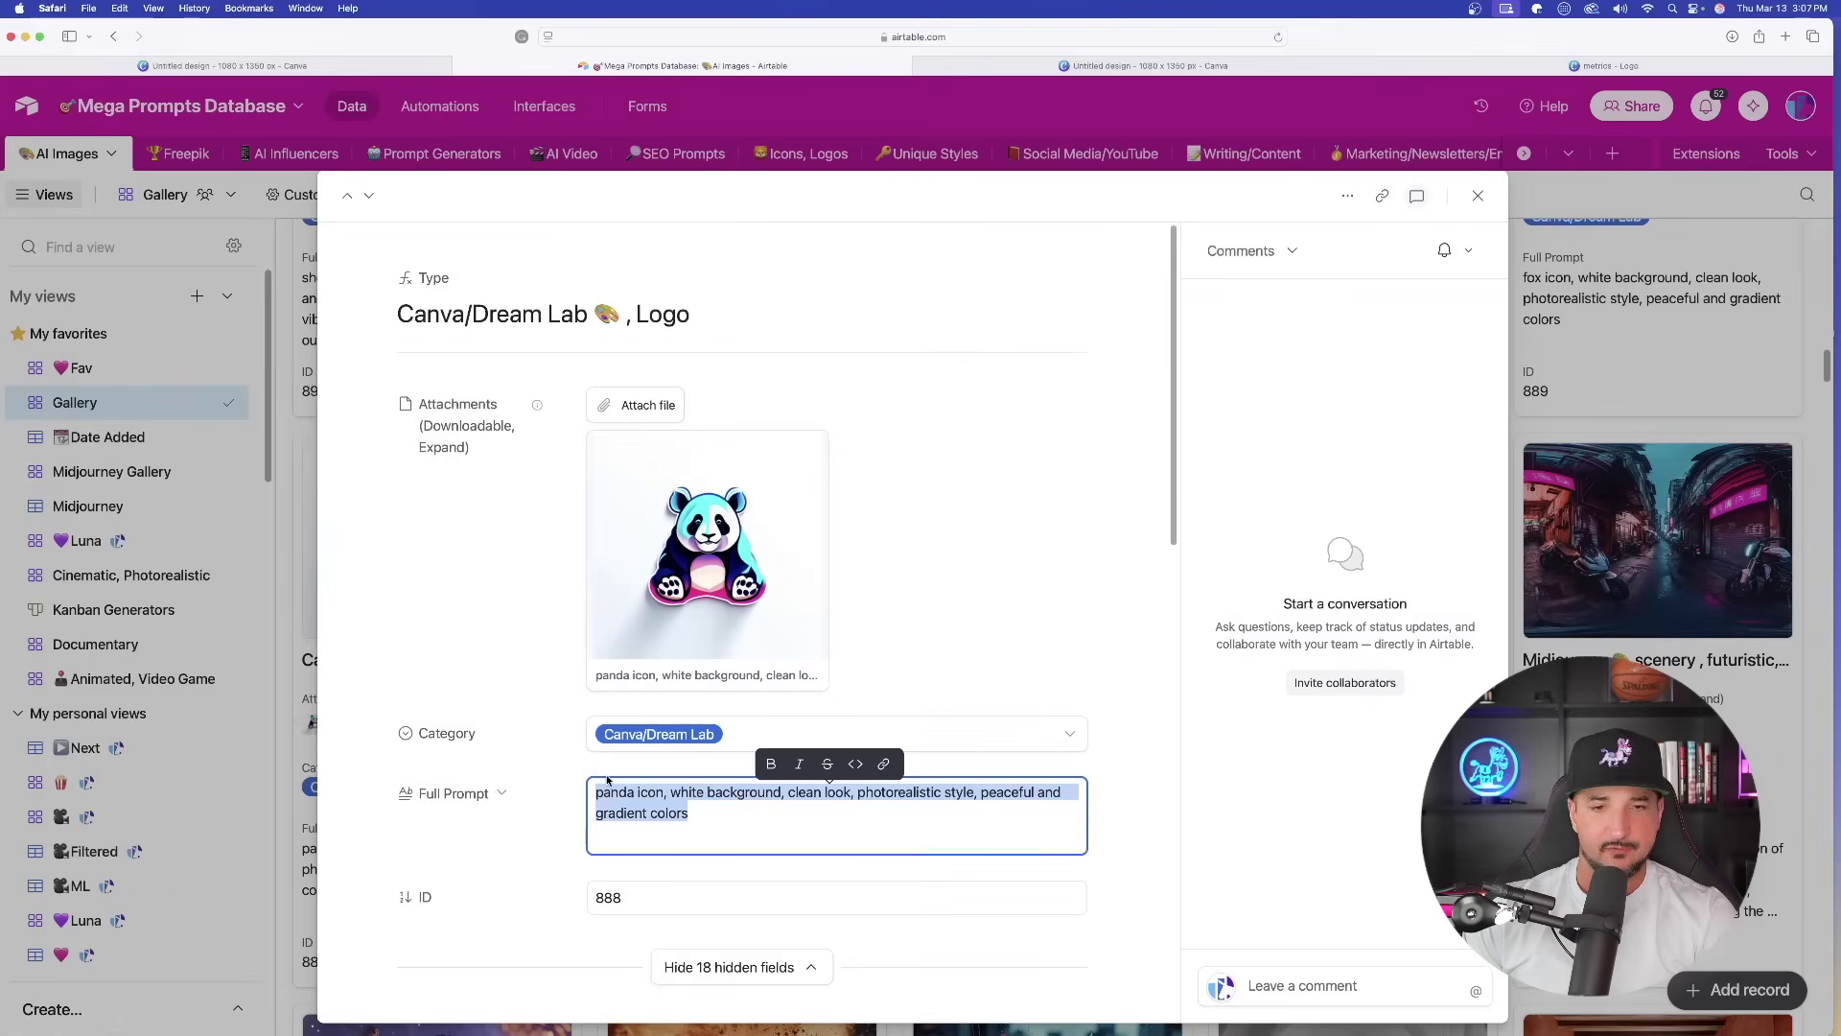
{"action": "left_click", "coordinate": [1040, 690]}
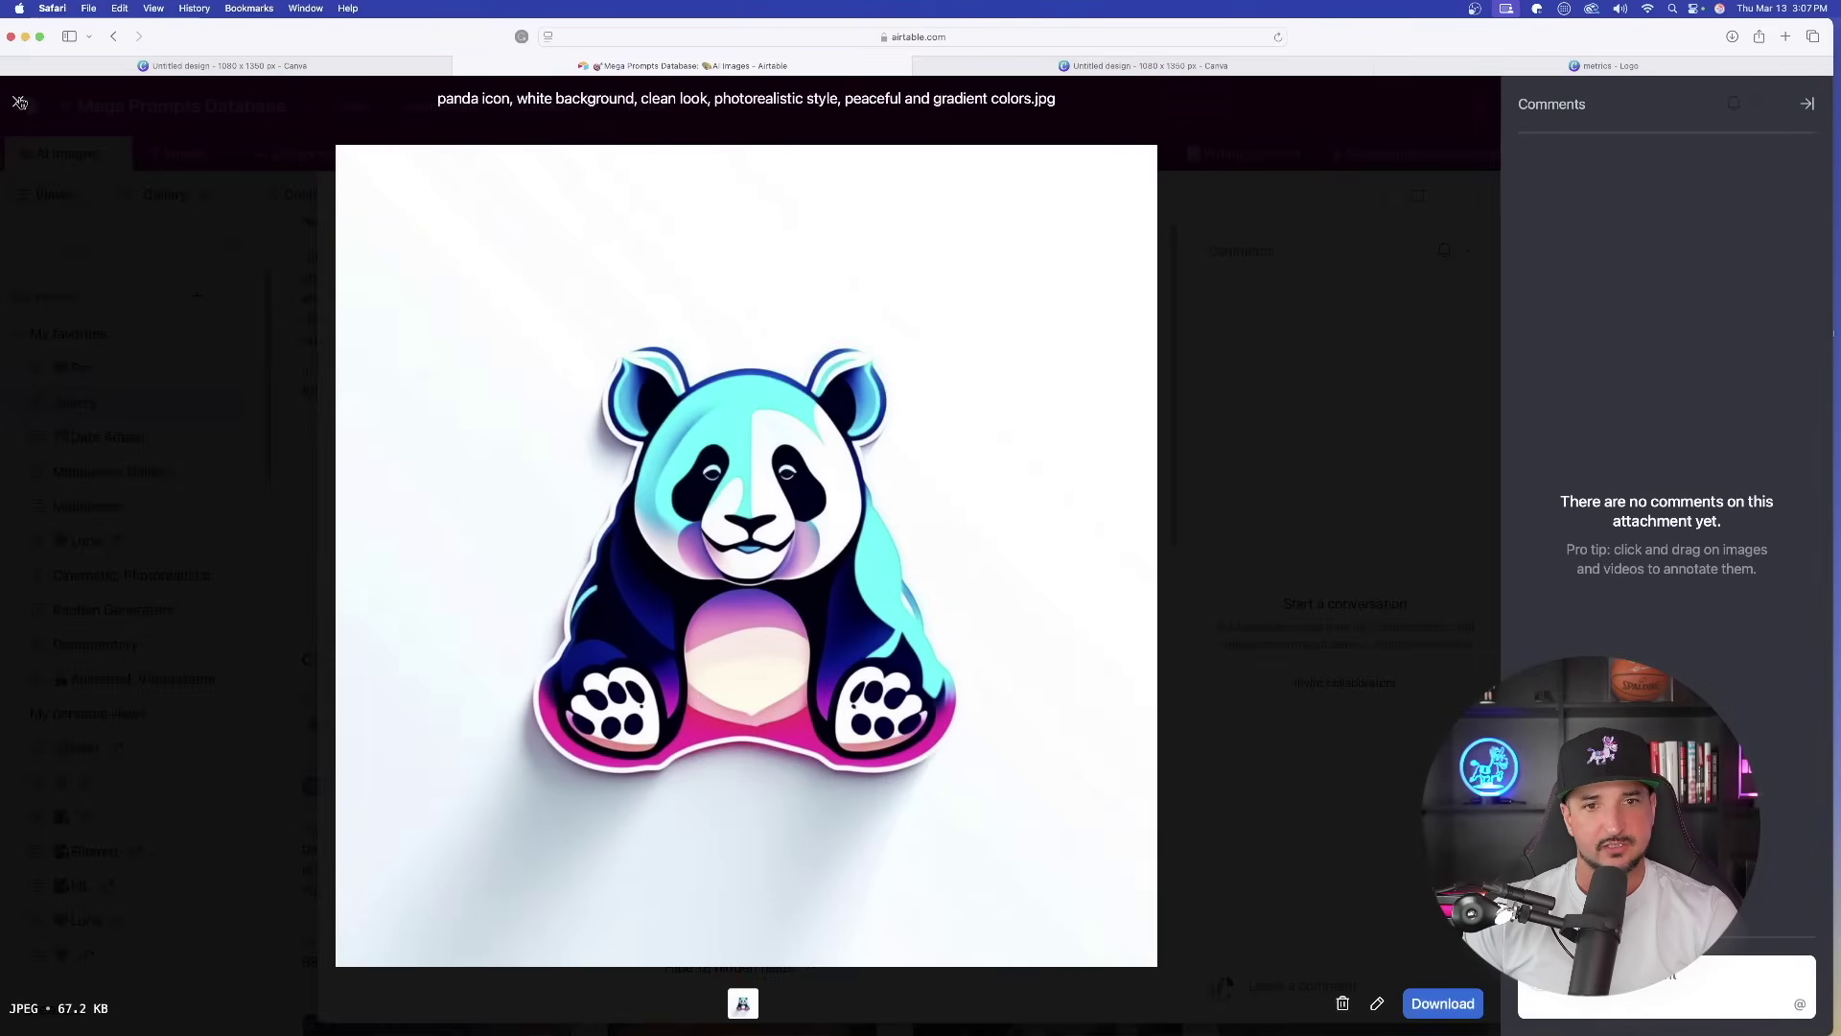
Replace the Gen Logo idea text with the pasted panda icon prompt and generate.
{"action": "left_click", "coordinate": [19, 102]}
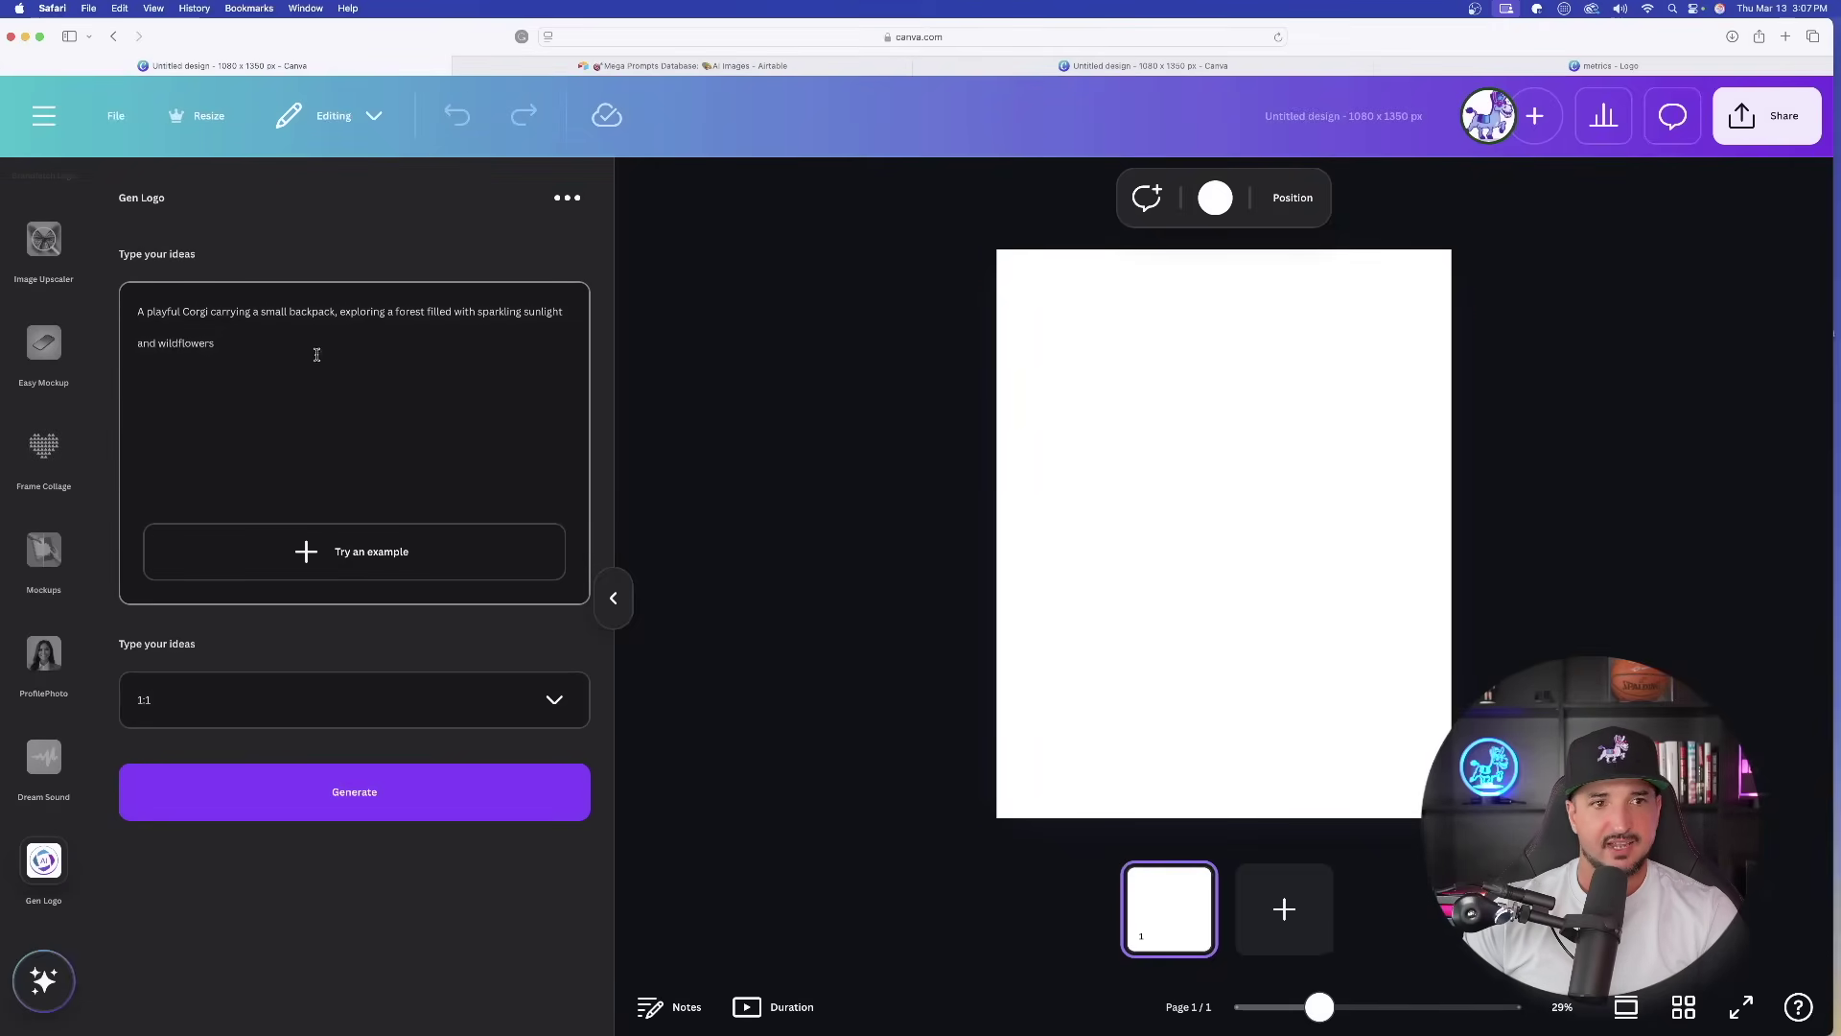
{"action": "triple_click", "coordinate": [221, 327]}
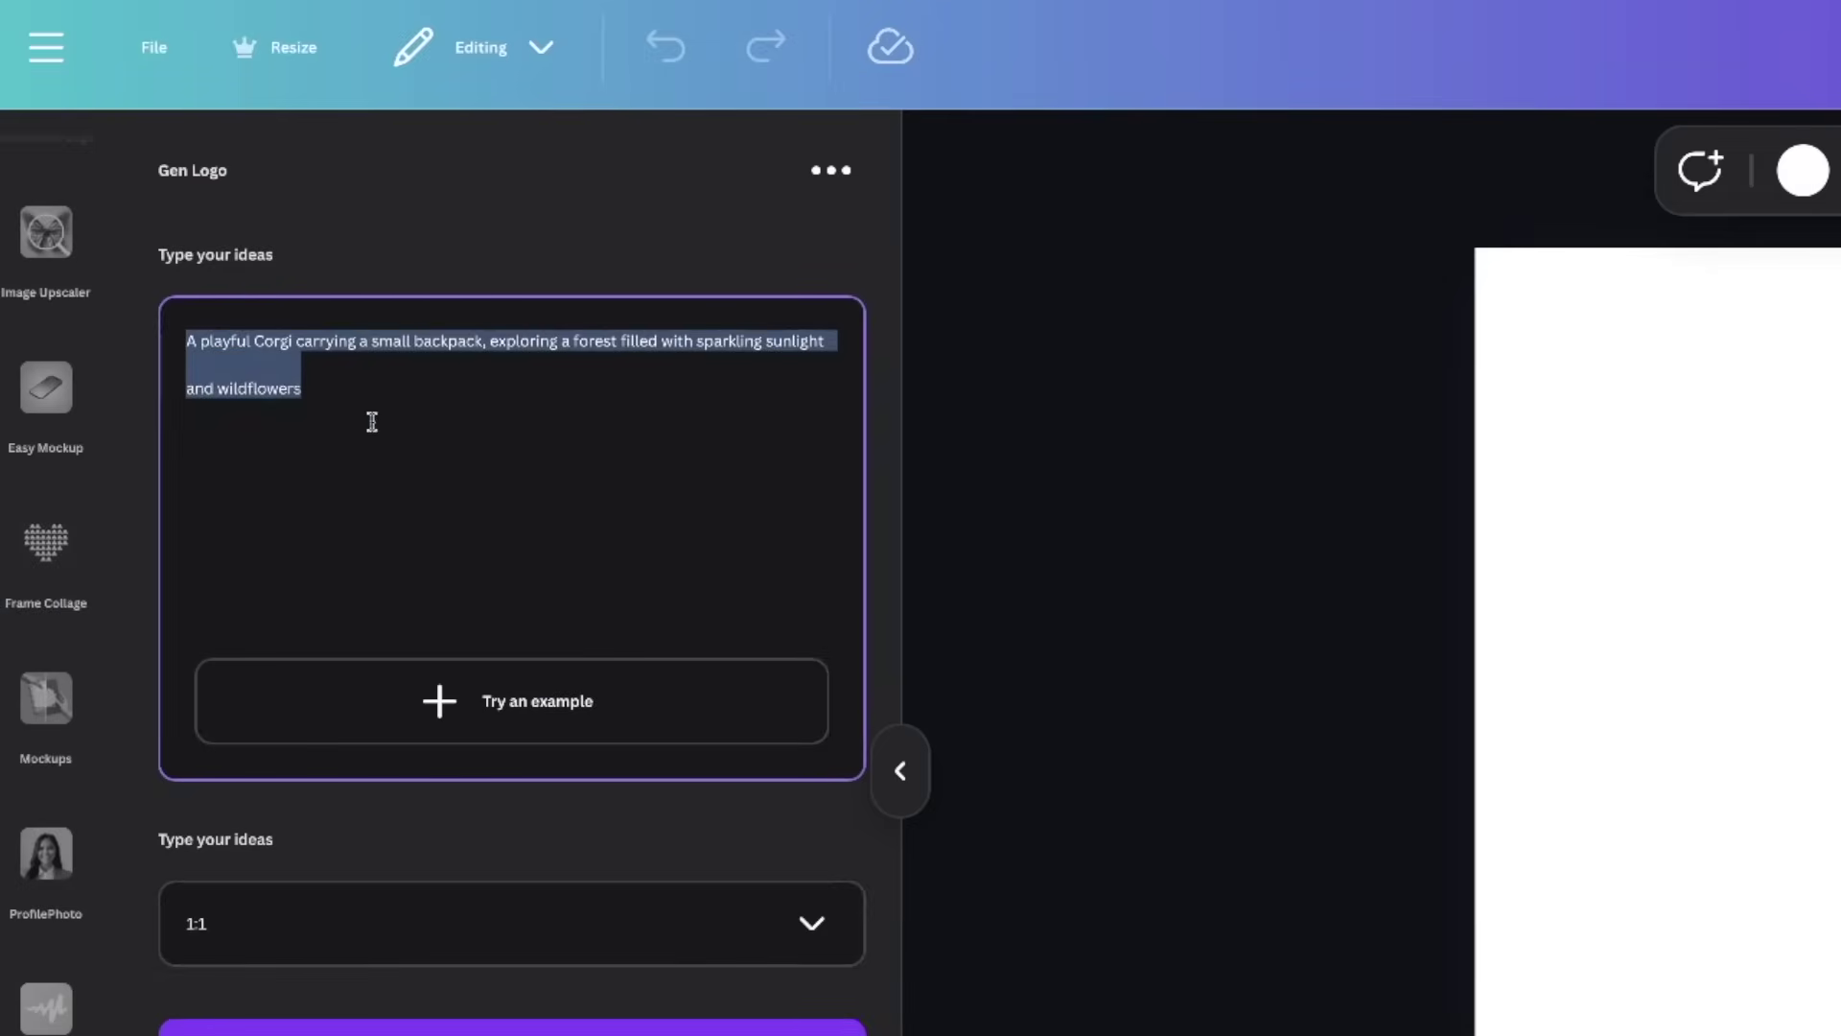
{"action": "type", "text": "panda icon, white background, clean look, photorealistic style, peaceful and gradient colors"}
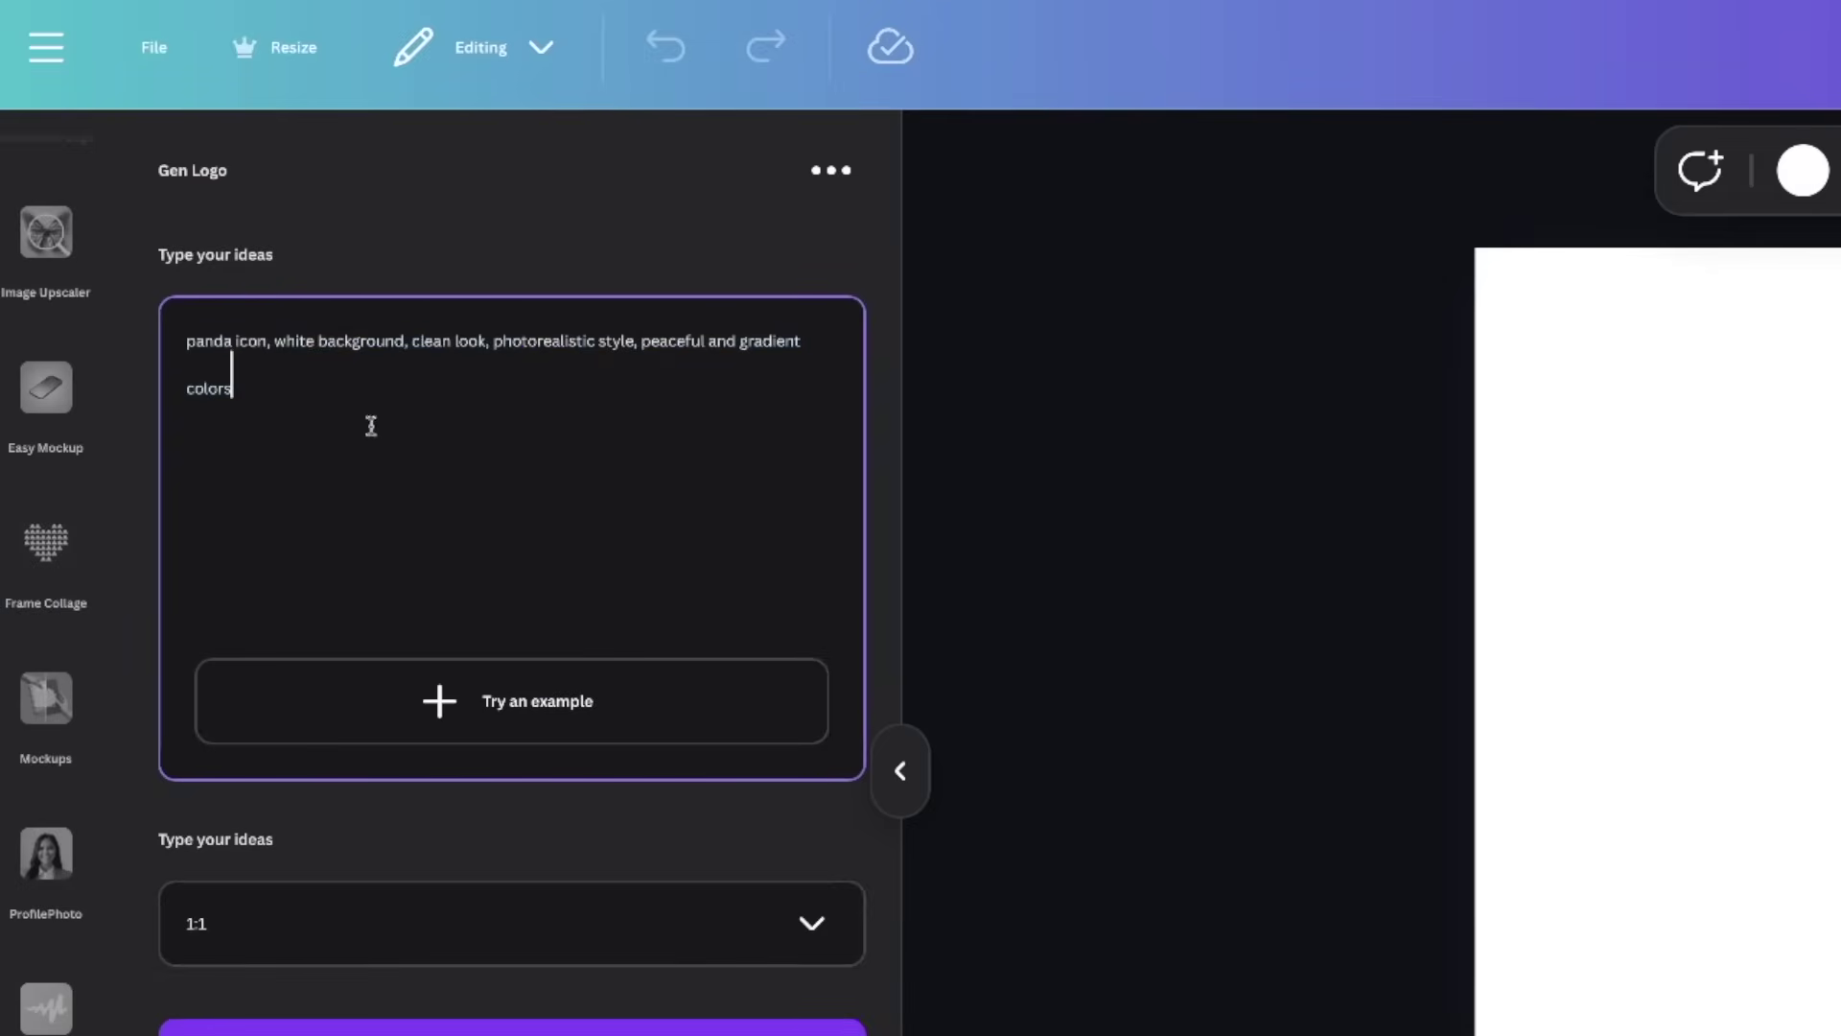
{"action": "left_click", "coordinate": [316, 1028]}
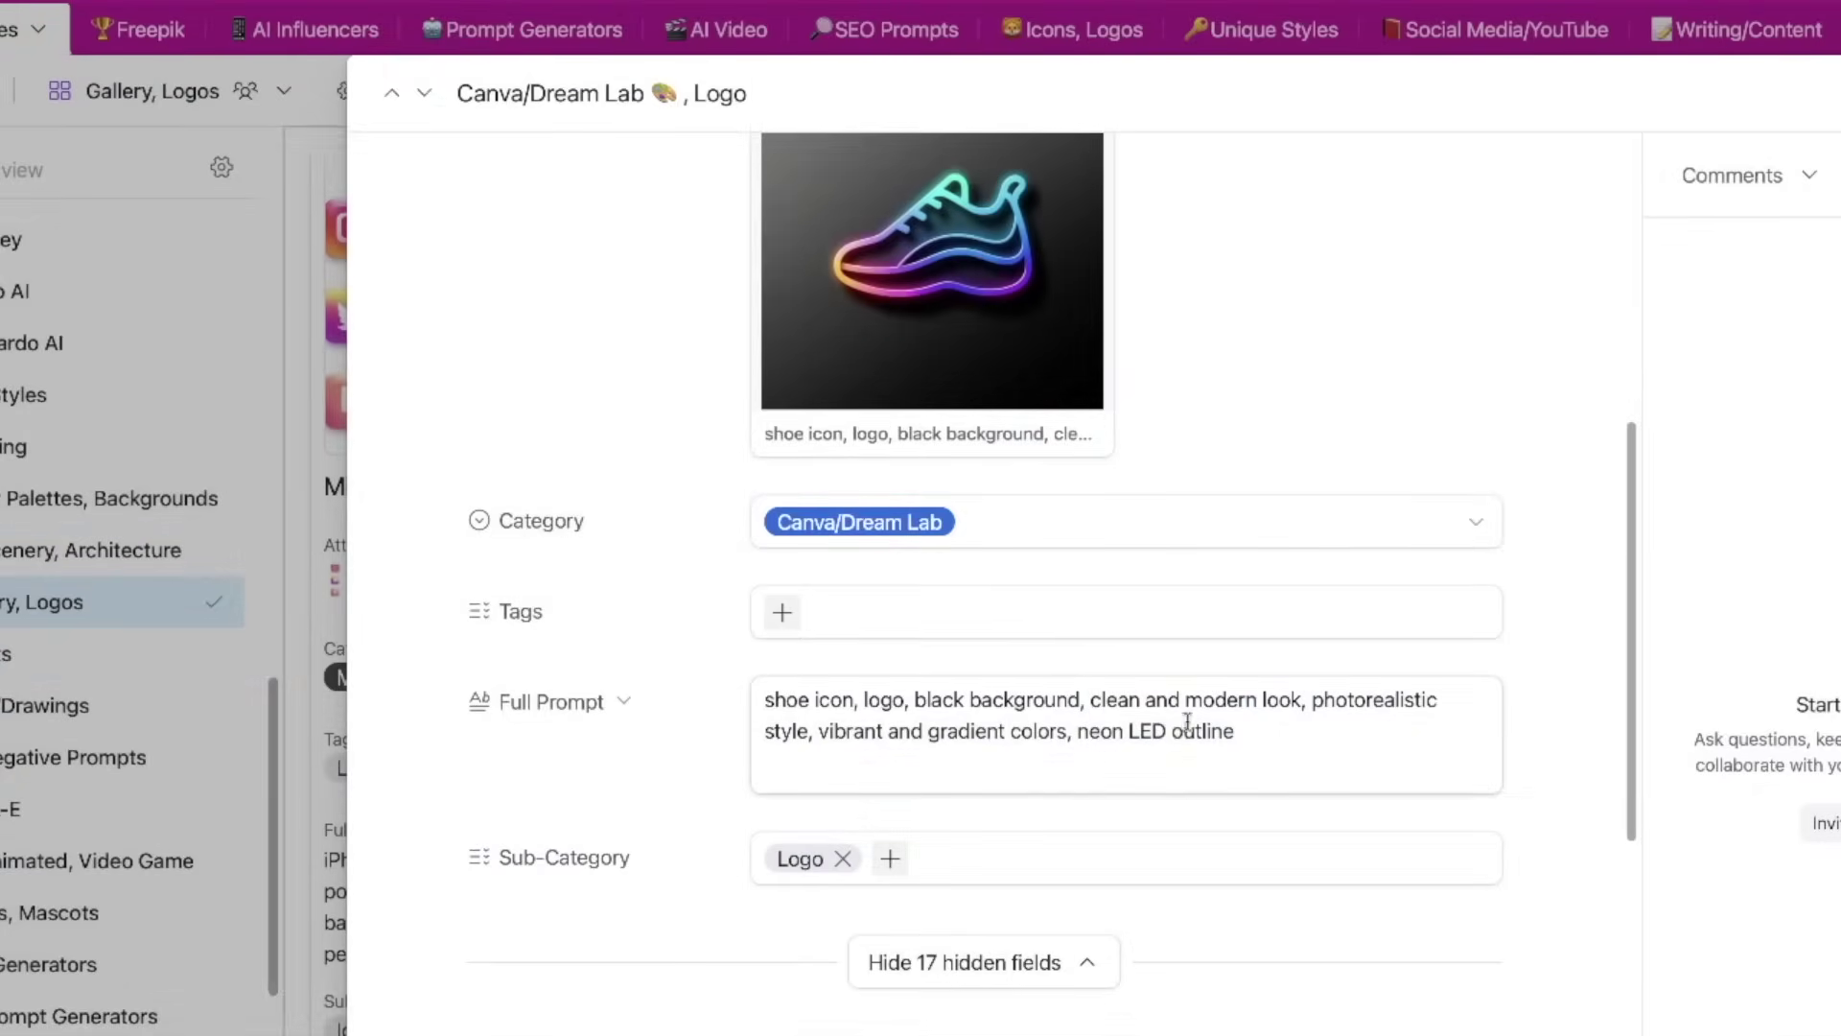
Select the neon shoe logo's Full Prompt, close its record, and scroll the Logos gallery.
{"action": "left_click_drag", "start_coordinate": [1237, 731], "coordinate": [870, 678]}
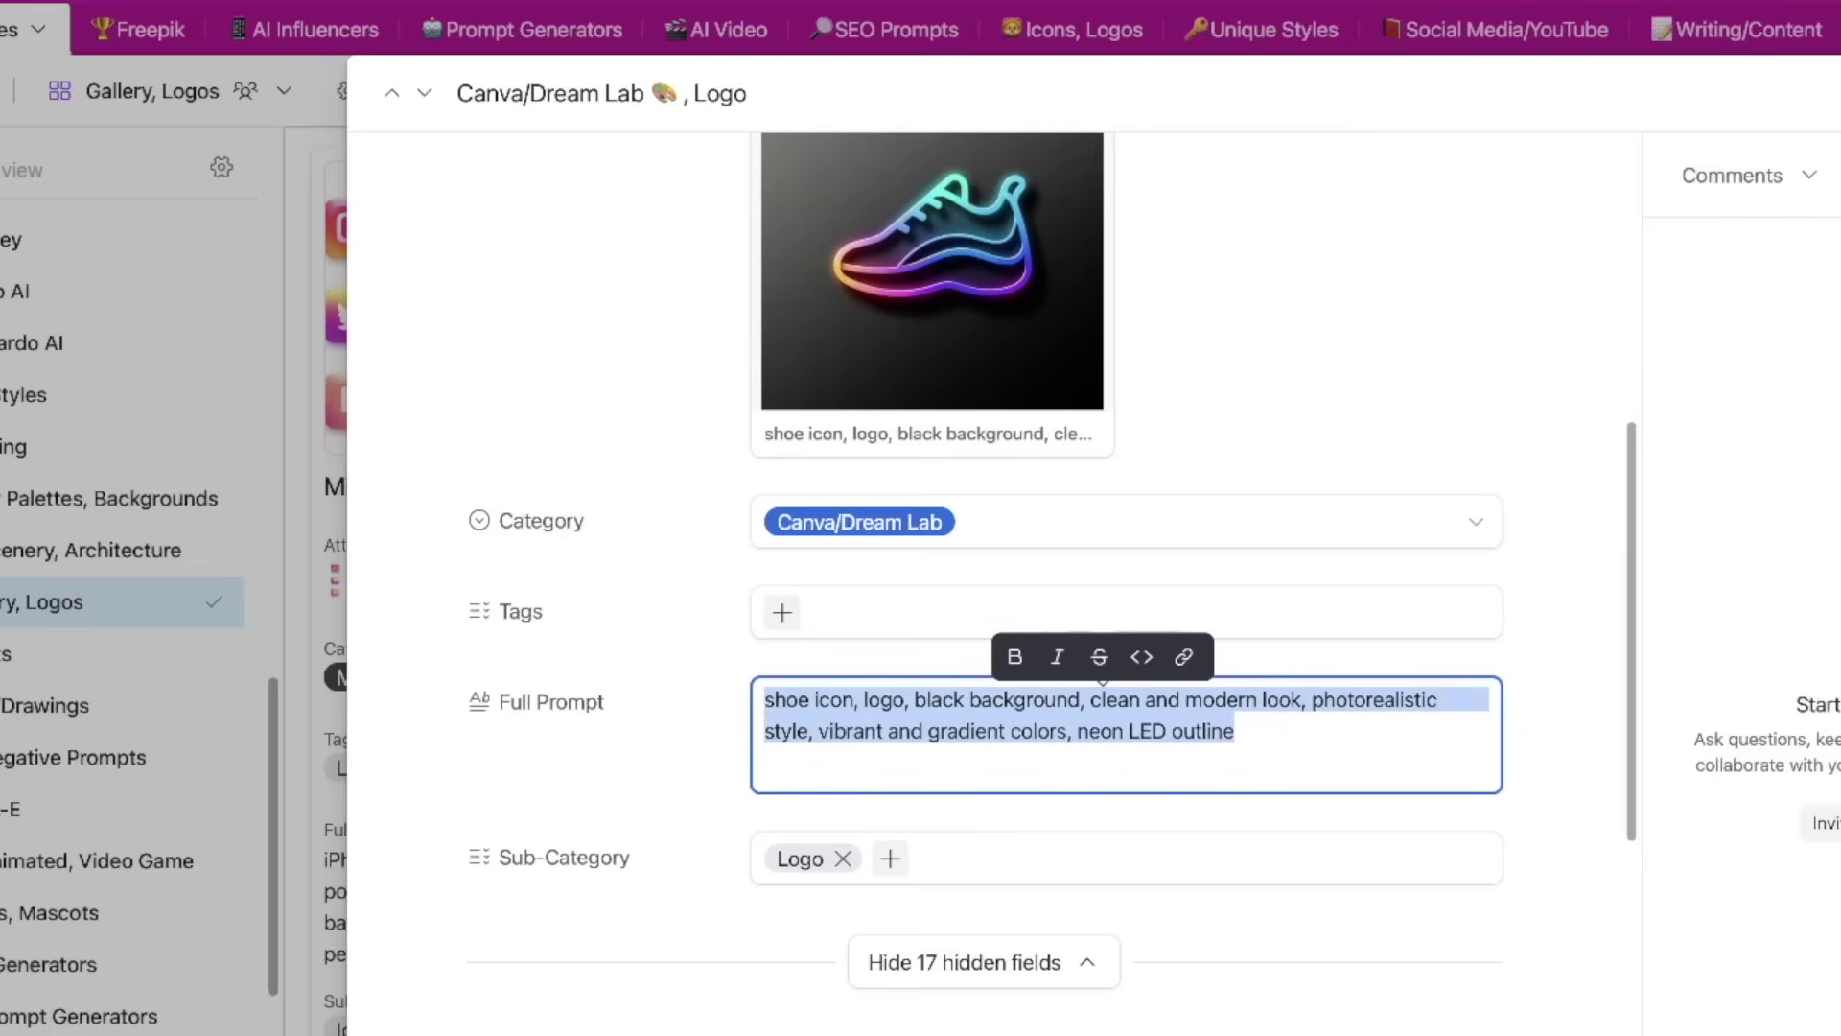
{"action": "key", "text": "Escape"}
{"action": "scroll", "coordinate": [1285, 604], "scroll_direction": "down", "scroll_amount": 1}
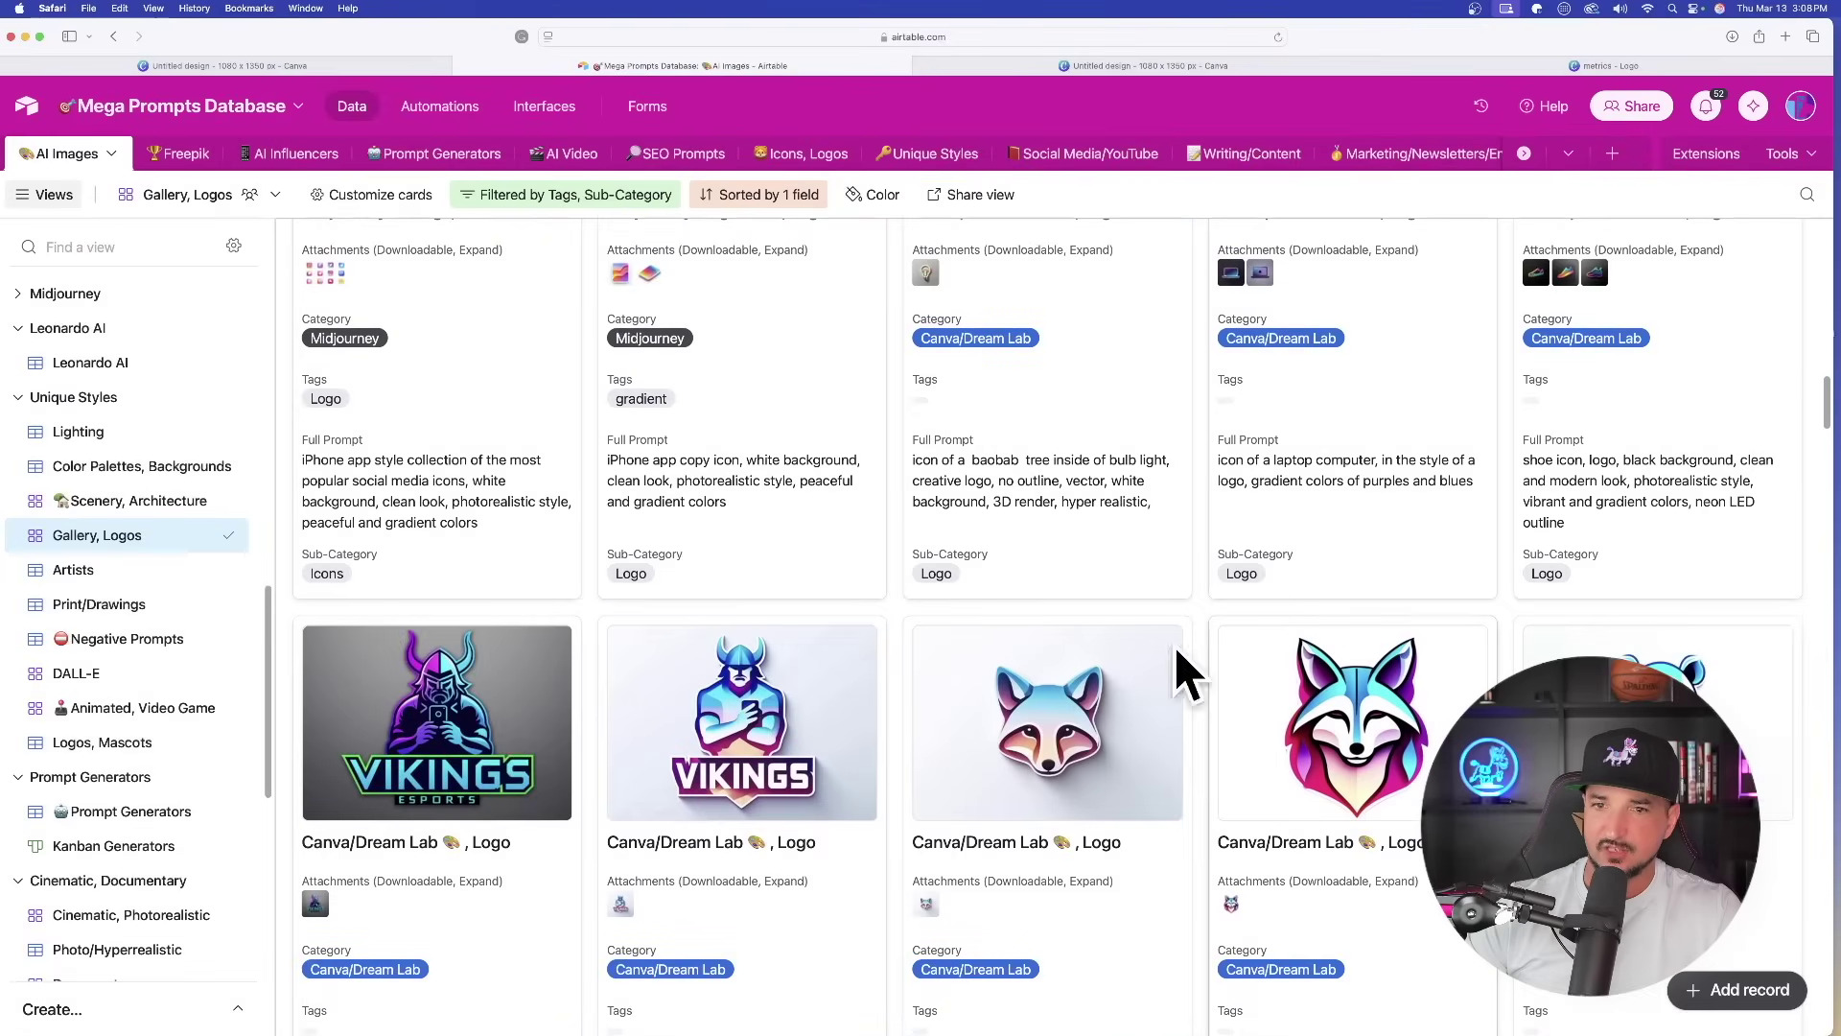
{"action": "scroll", "coordinate": [1186, 672], "scroll_direction": "down", "scroll_amount": 10}
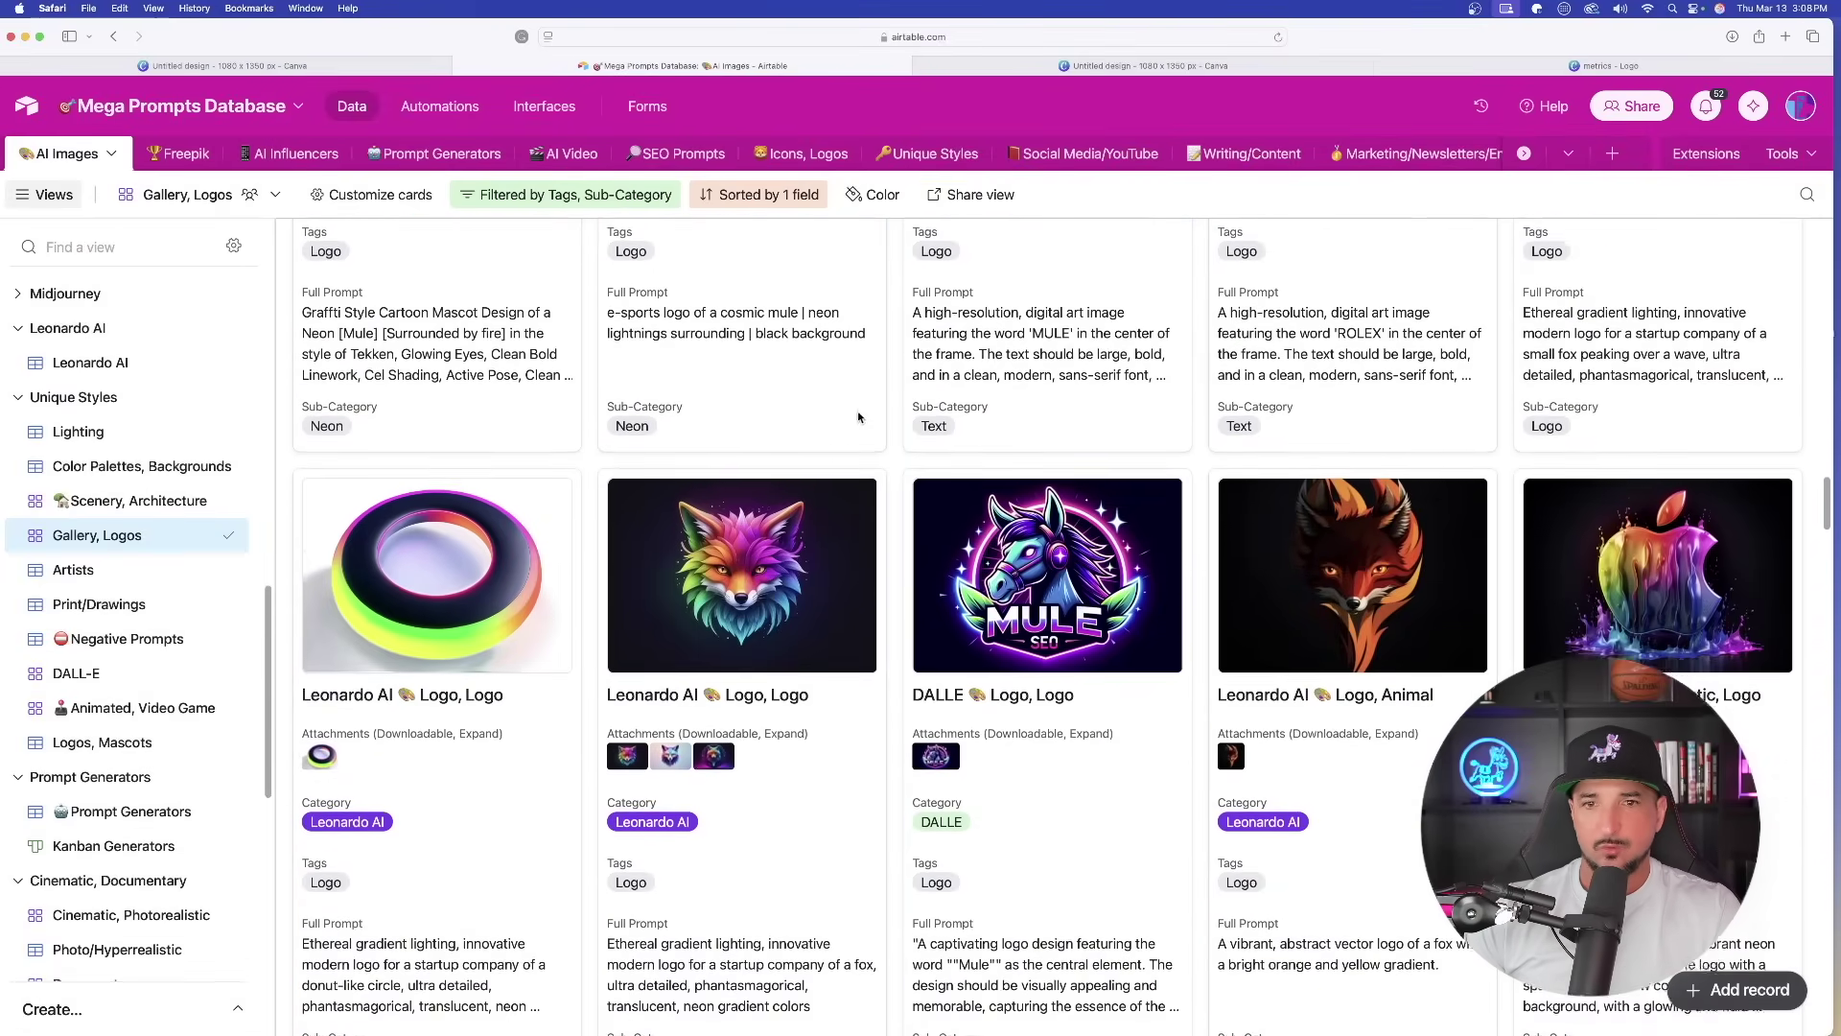
{"action": "scroll", "coordinate": [992, 597], "scroll_direction": "up", "scroll_amount": 8}
{"action": "scroll", "coordinate": [992, 598], "scroll_direction": "up", "scroll_amount": 5}
{"action": "scroll", "coordinate": [992, 598], "scroll_direction": "down", "scroll_amount": 10}
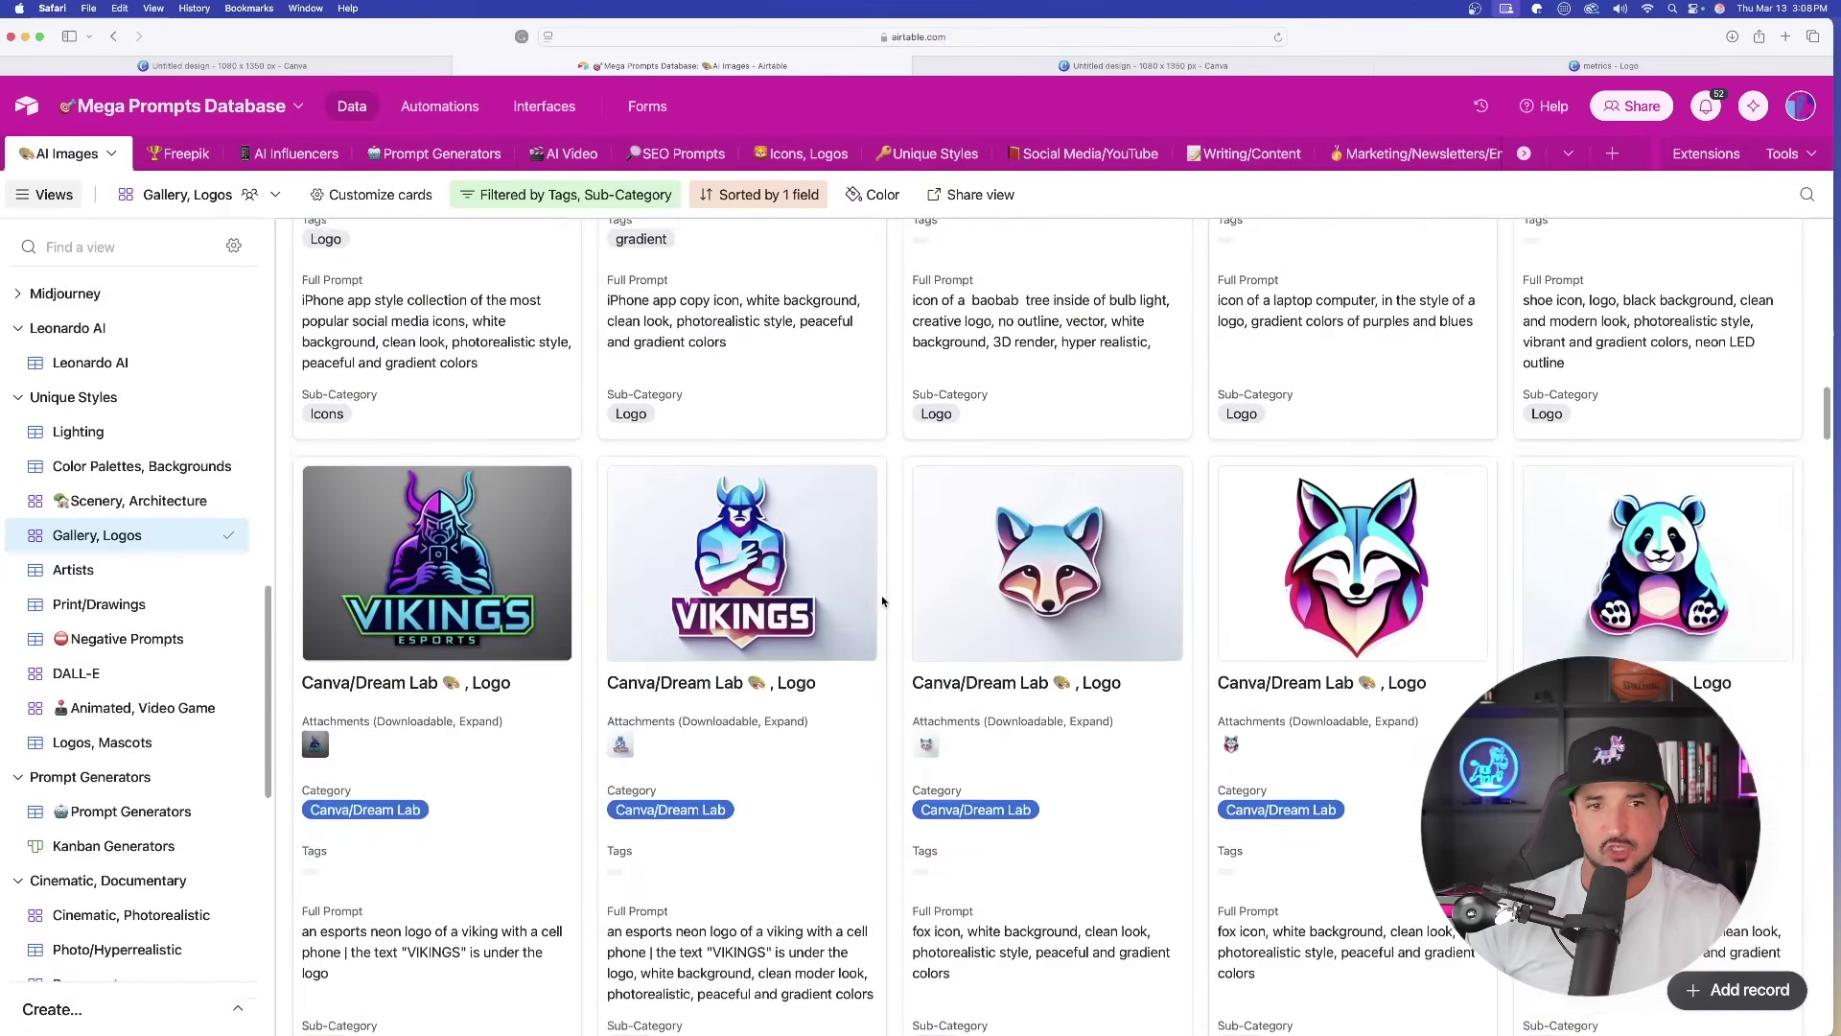
Add the panda logo to the page, enlarge it, and paste the neon shoe prompt as the idea.
{"action": "left_click", "coordinate": [342, 67]}
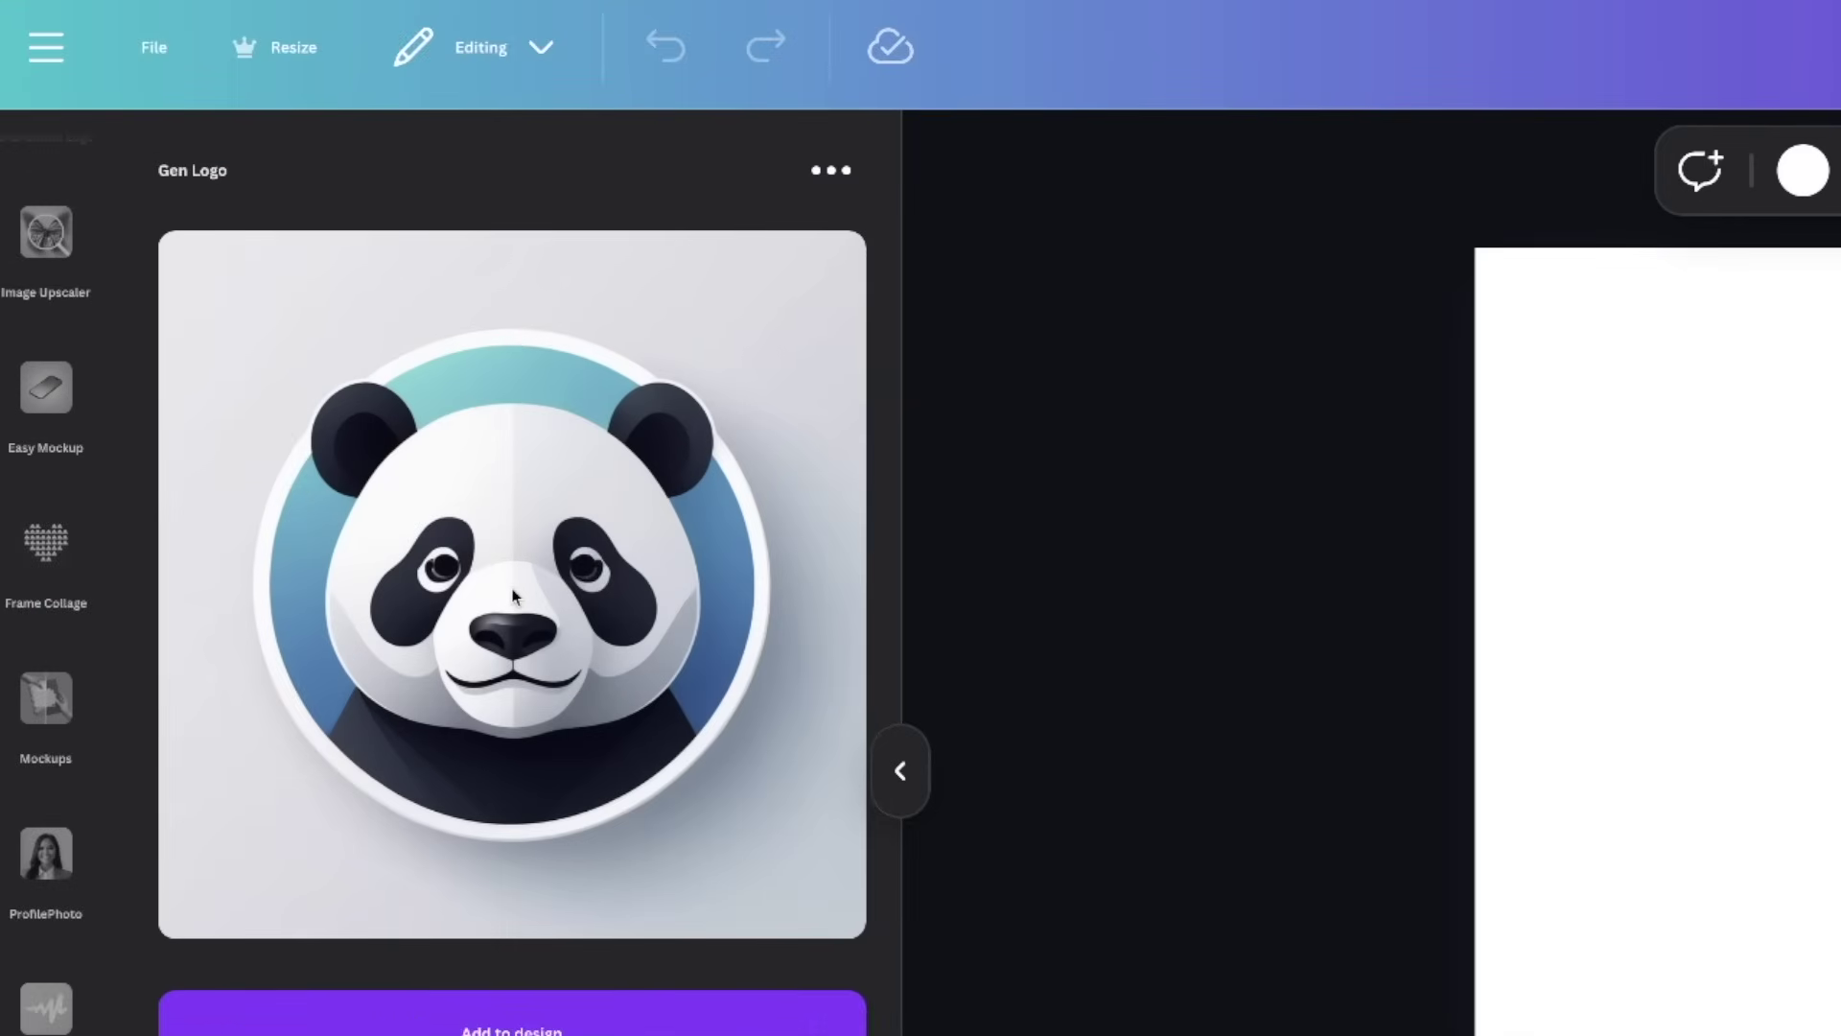
{"action": "left_click", "coordinate": [856, 1002]}
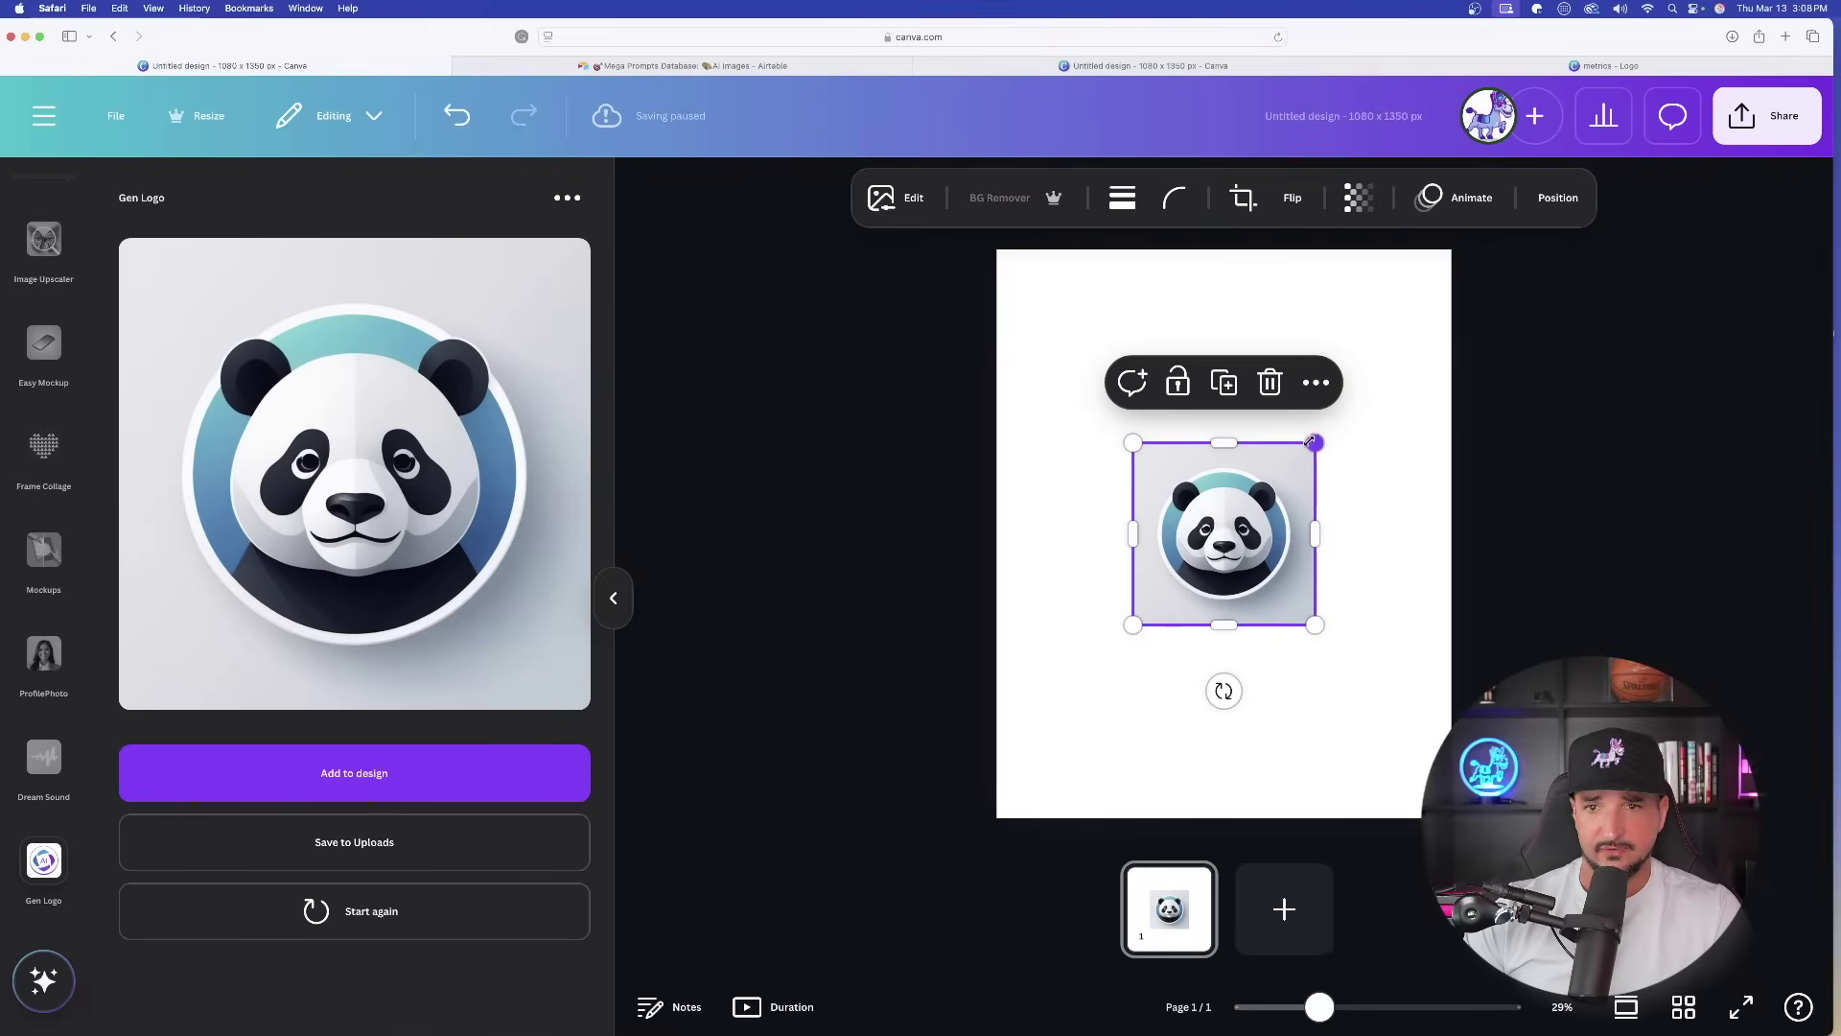
{"action": "left_click_drag", "start_coordinate": [1311, 441], "coordinate": [1471, 279]}
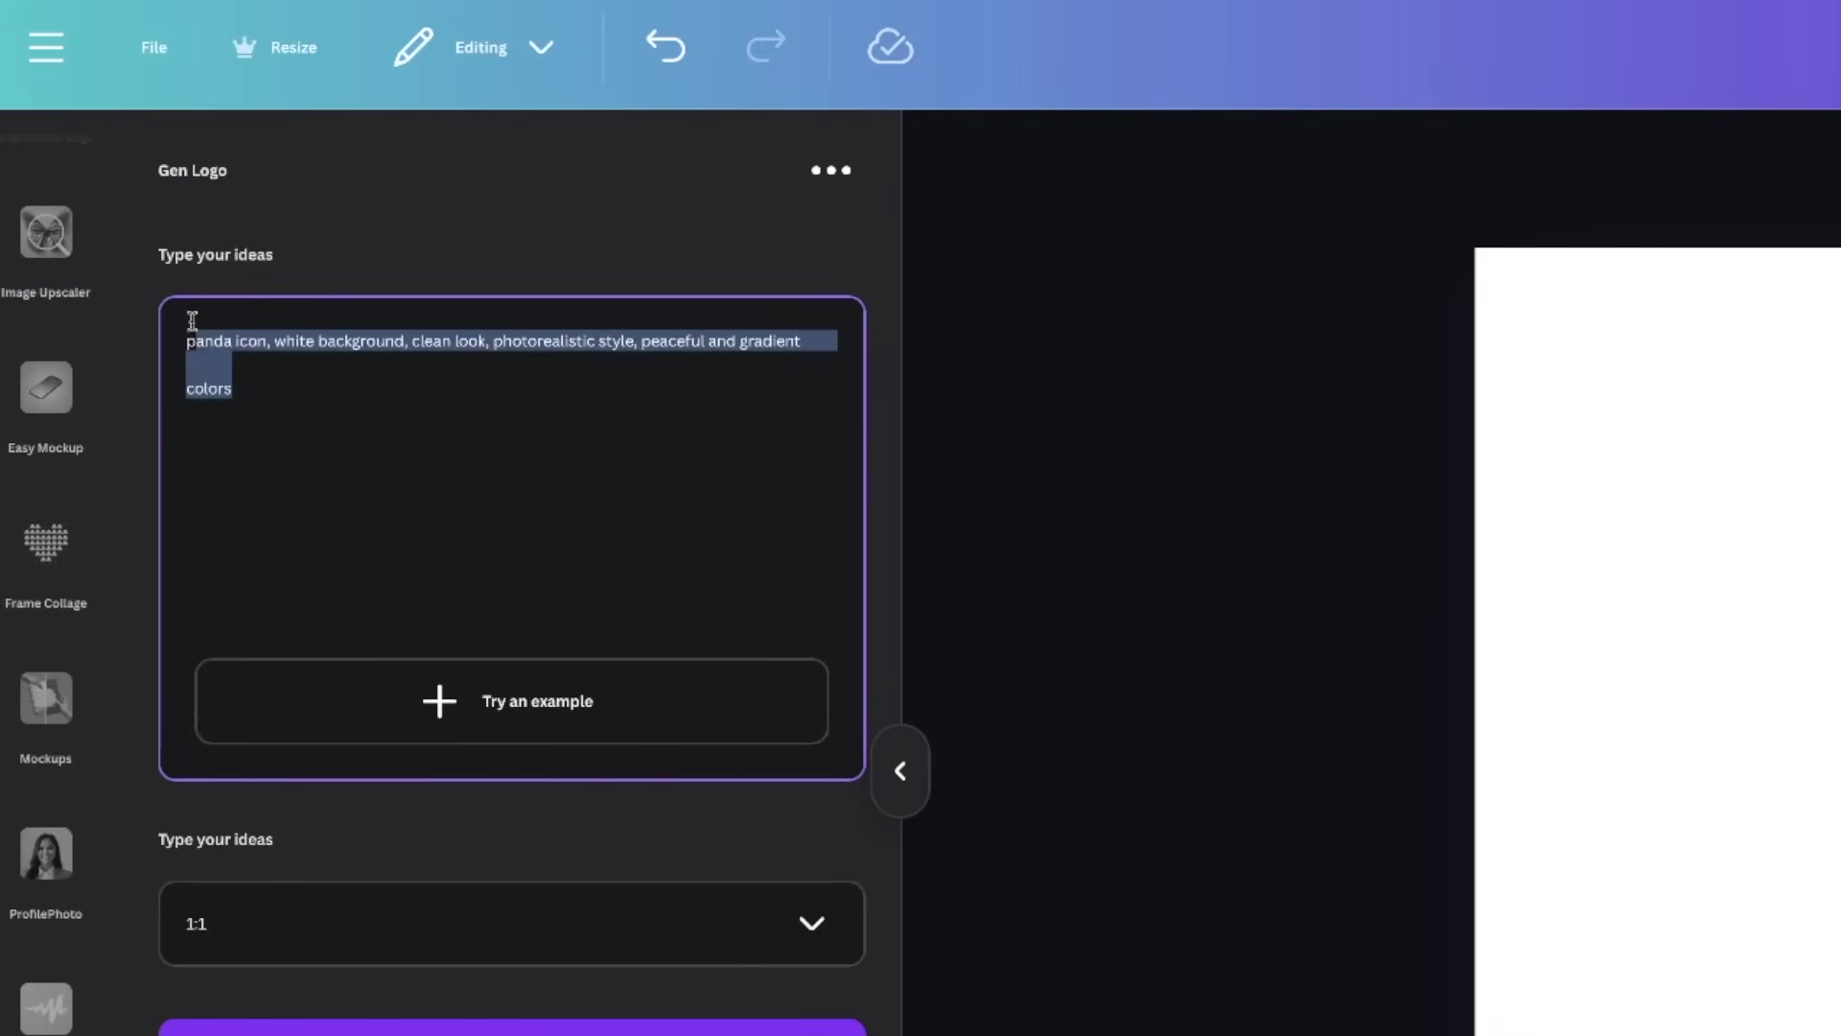
{"action": "type", "text": "shoe icon, logo, black background, clean and modern look, photorealistic style, vibrant and gradient colors, neon LED outline"}
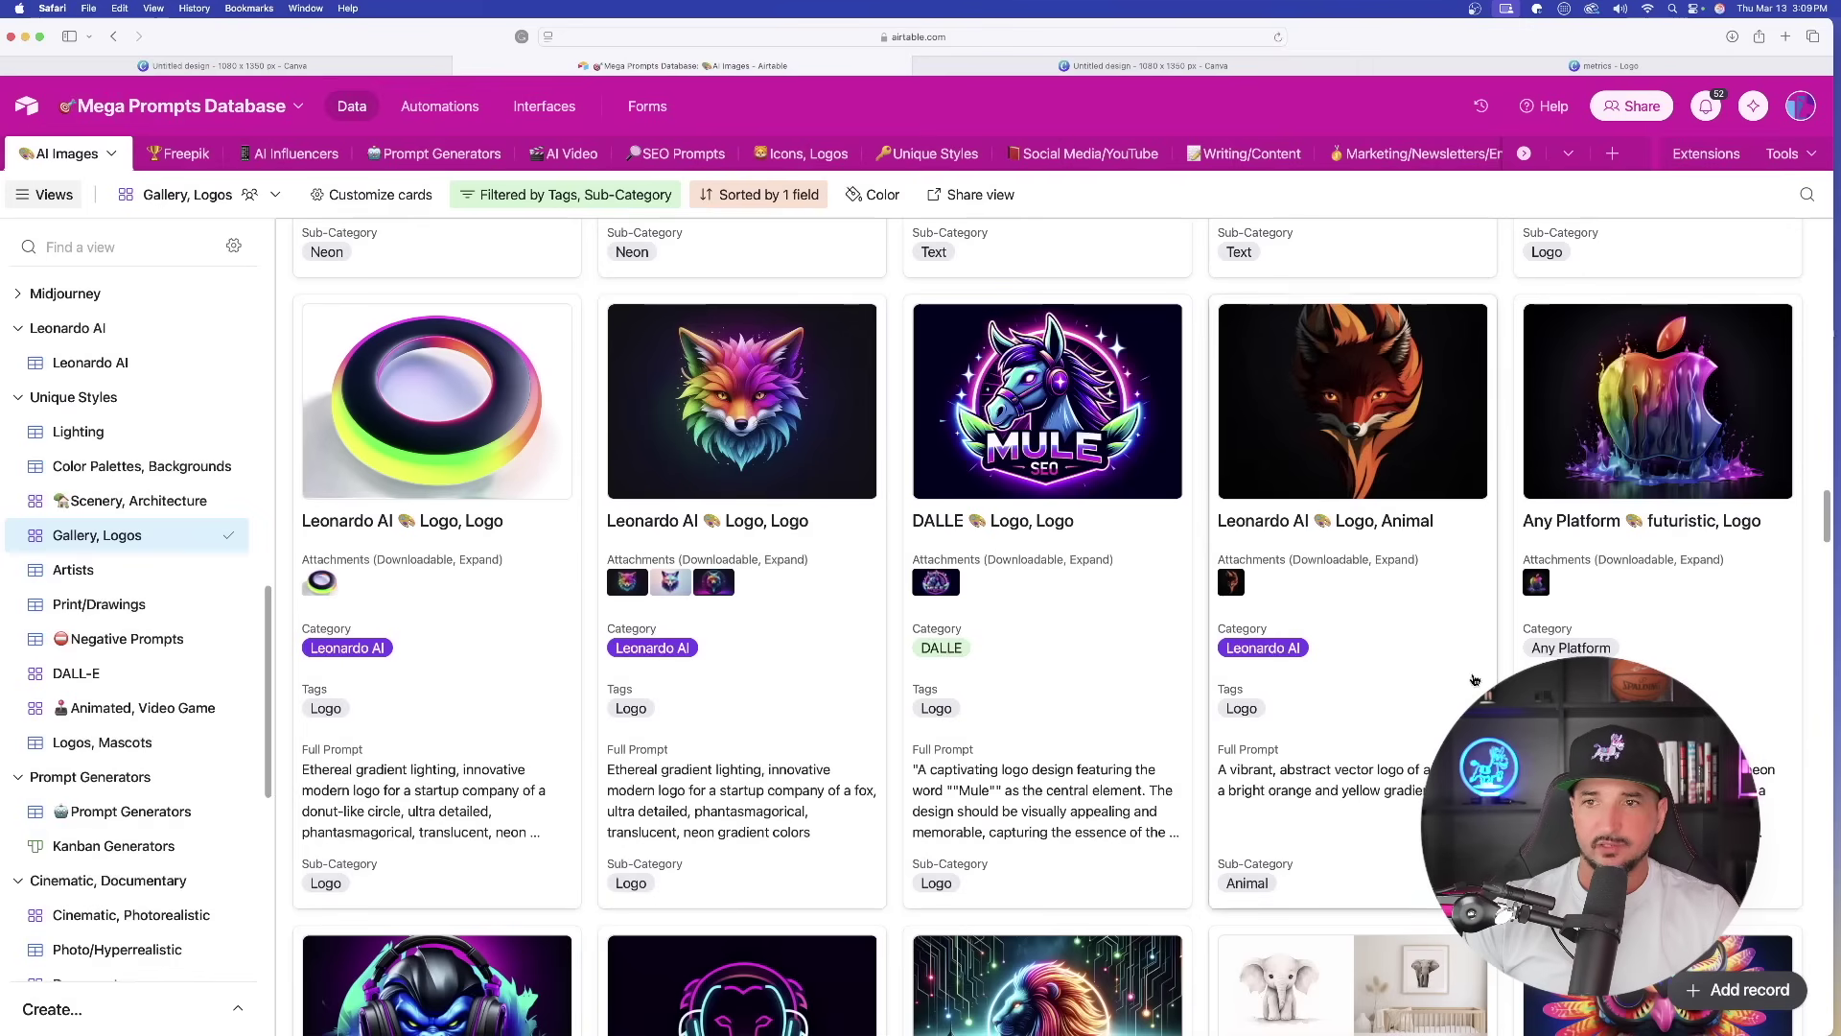
Open the futuristic Apple logo record, preview its image, and select its Full Prompt text.
{"action": "left_click", "coordinate": [1534, 681]}
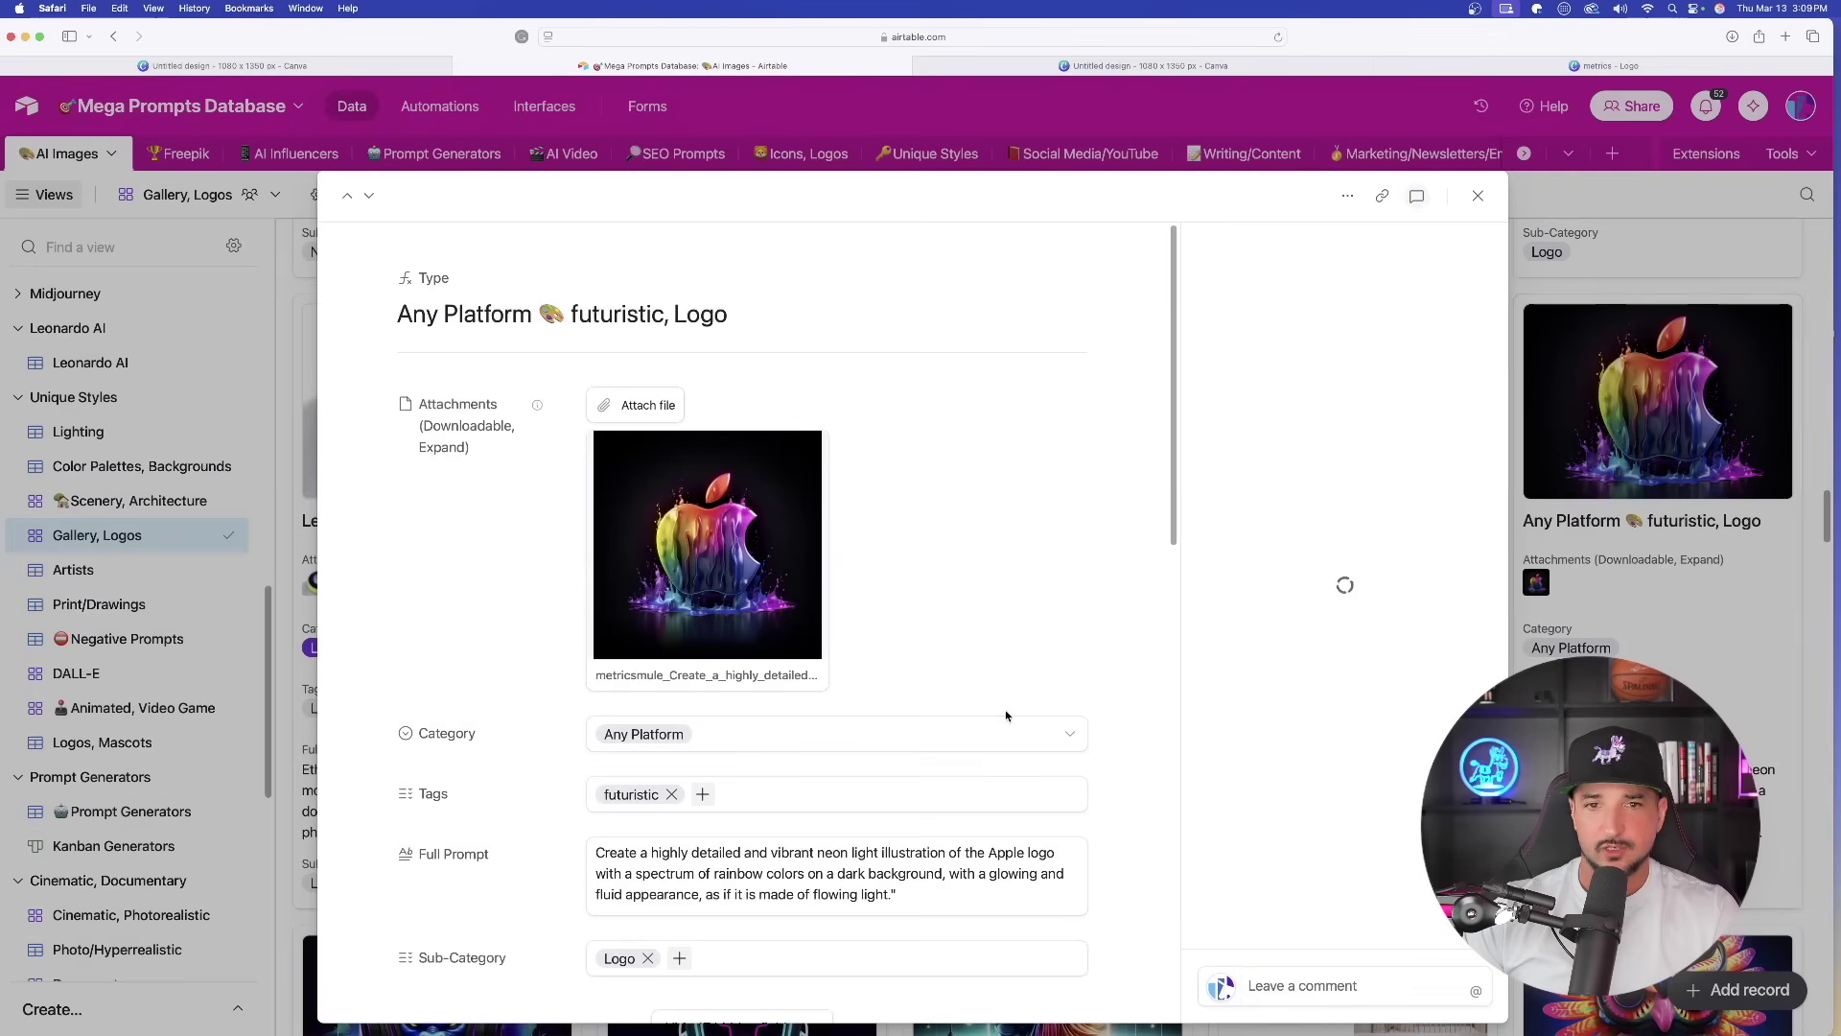
{"action": "left_click", "coordinate": [710, 530]}
{"action": "left_click", "coordinate": [17, 103]}
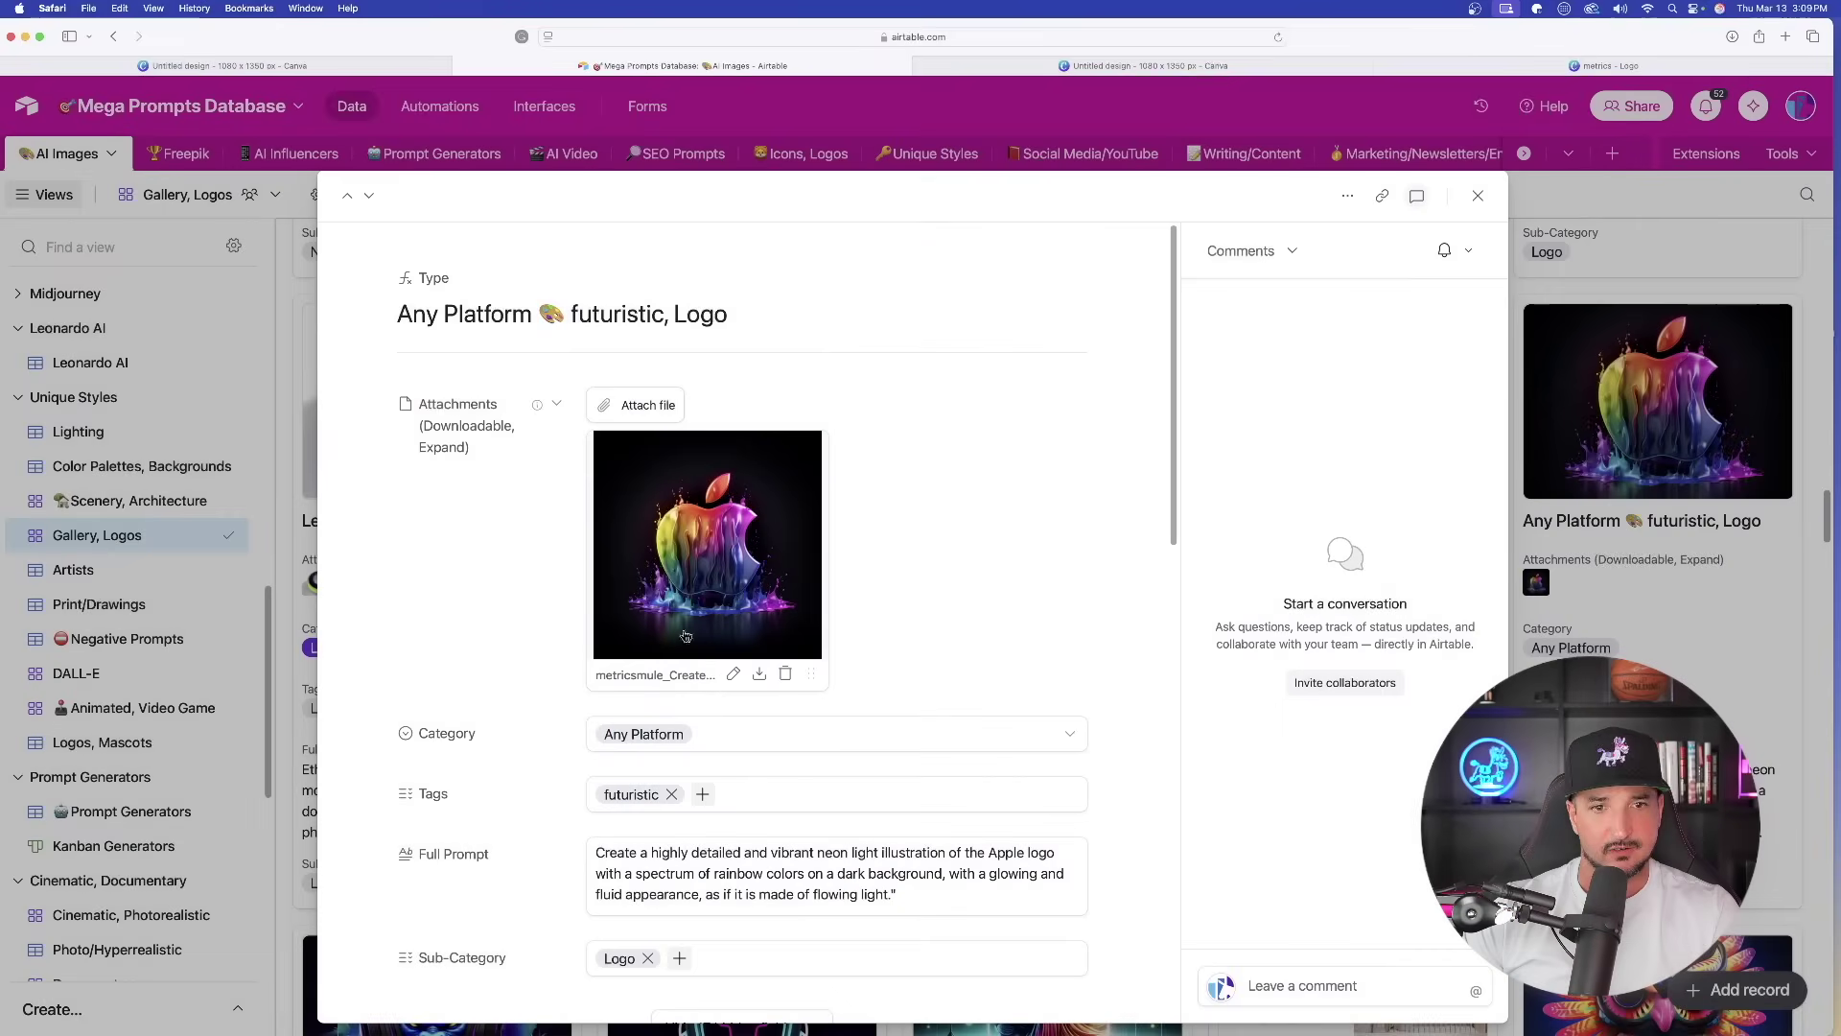
{"action": "scroll", "coordinate": [705, 728], "scroll_direction": "down", "scroll_amount": 1}
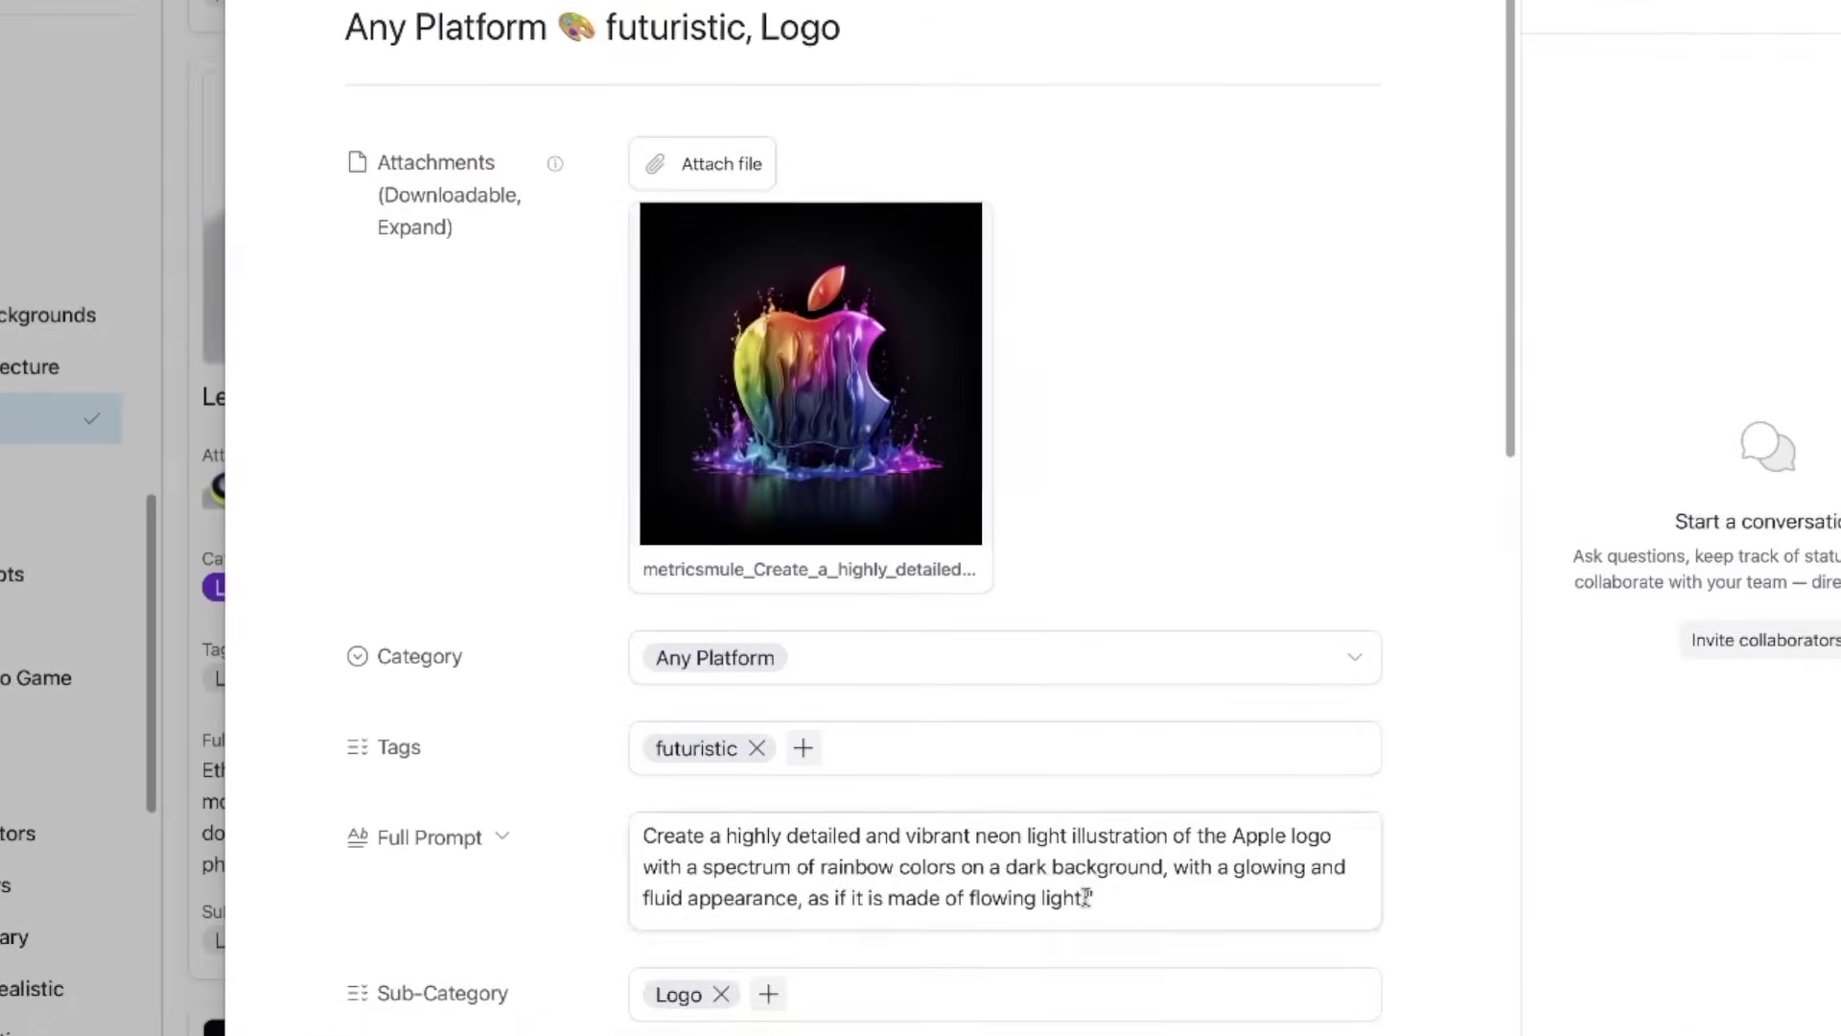
{"action": "left_click_drag", "start_coordinate": [892, 854], "coordinate": [613, 811]}
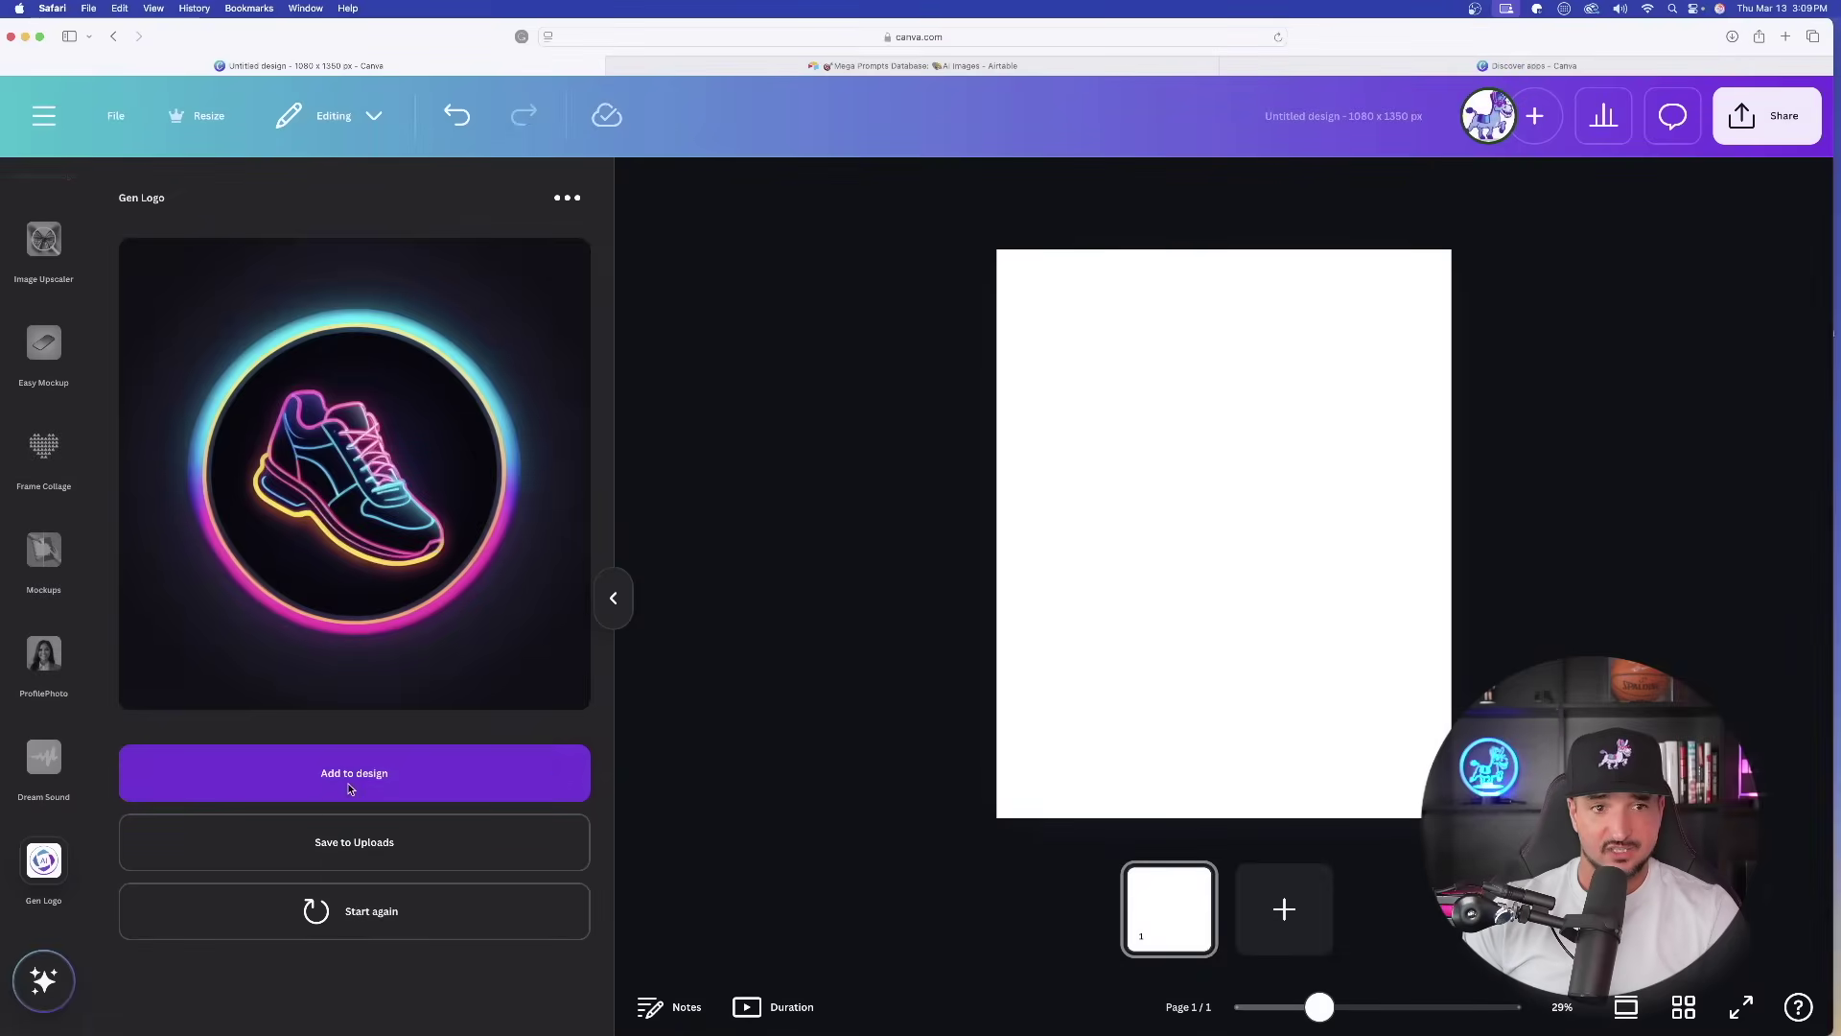
Add the neon sneaker logo to the page, enlarge and centre it, and remove its dark background.
{"action": "left_click", "coordinate": [546, 1019]}
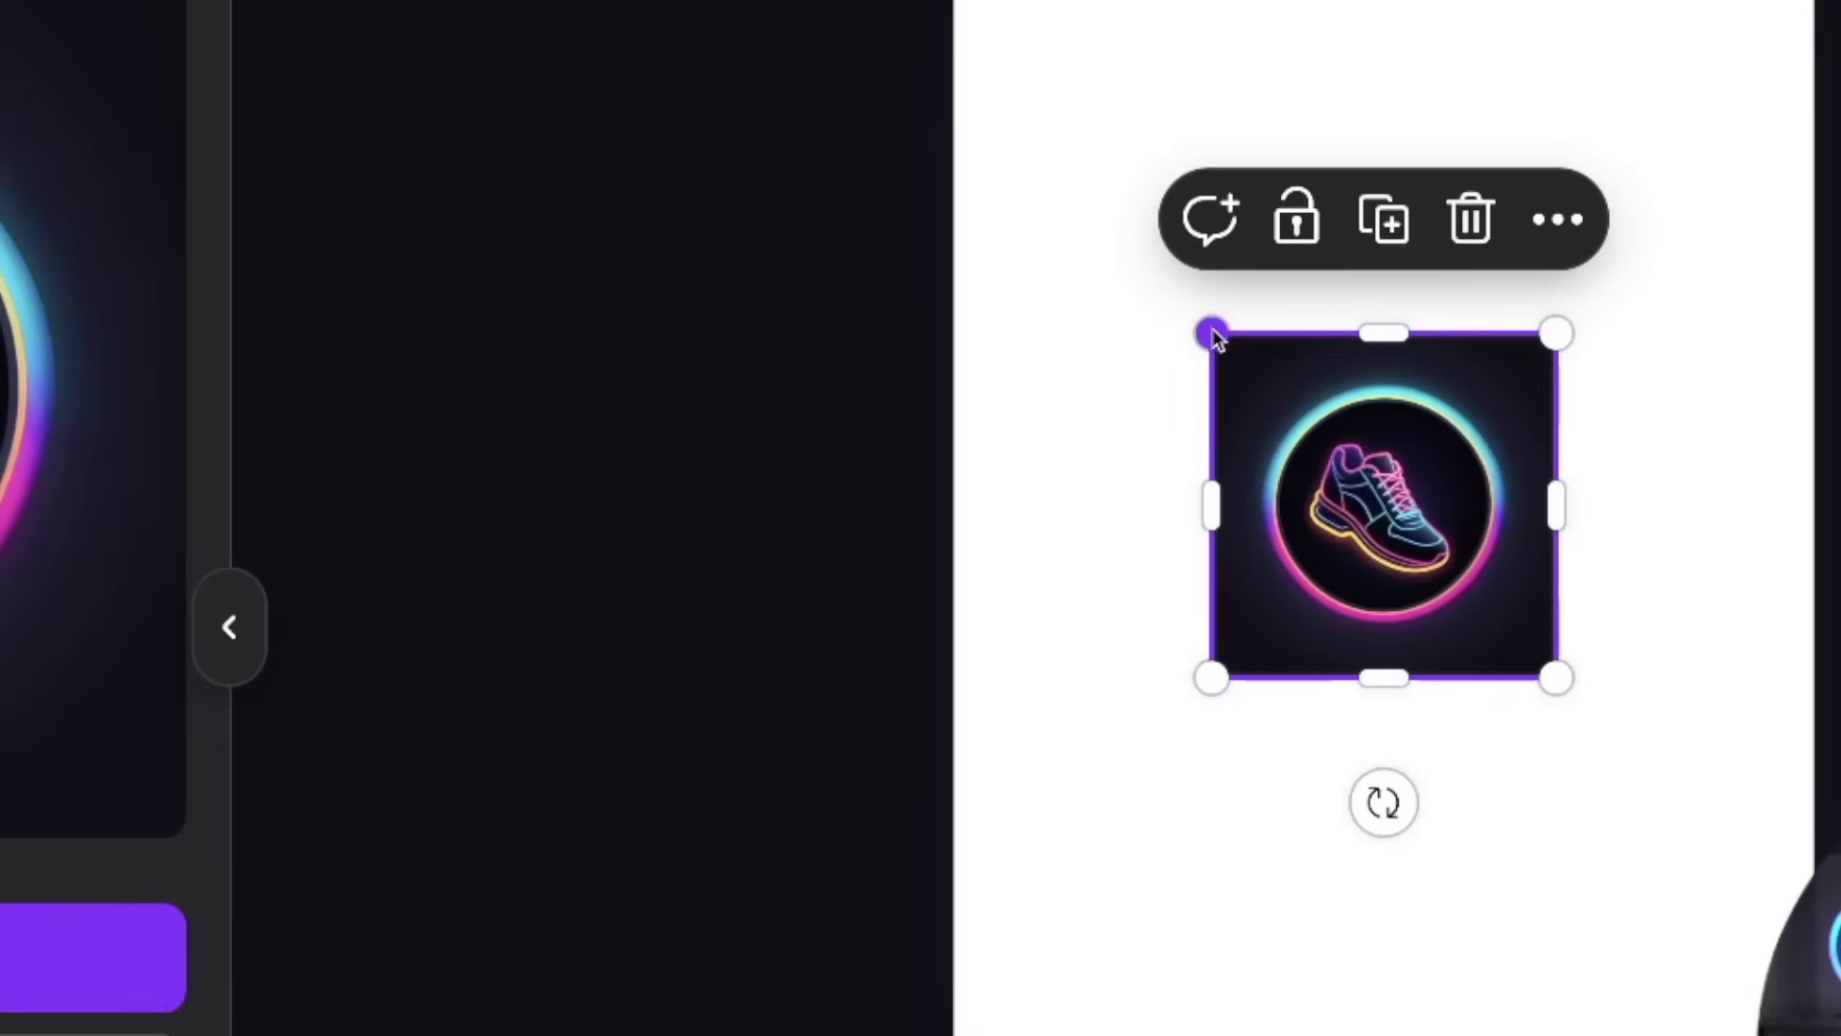
{"action": "left_click_drag", "start_coordinate": [1132, 442], "coordinate": [1197, 527]}
{"action": "left_click_drag", "start_coordinate": [1333, 494], "coordinate": [1346, 544]}
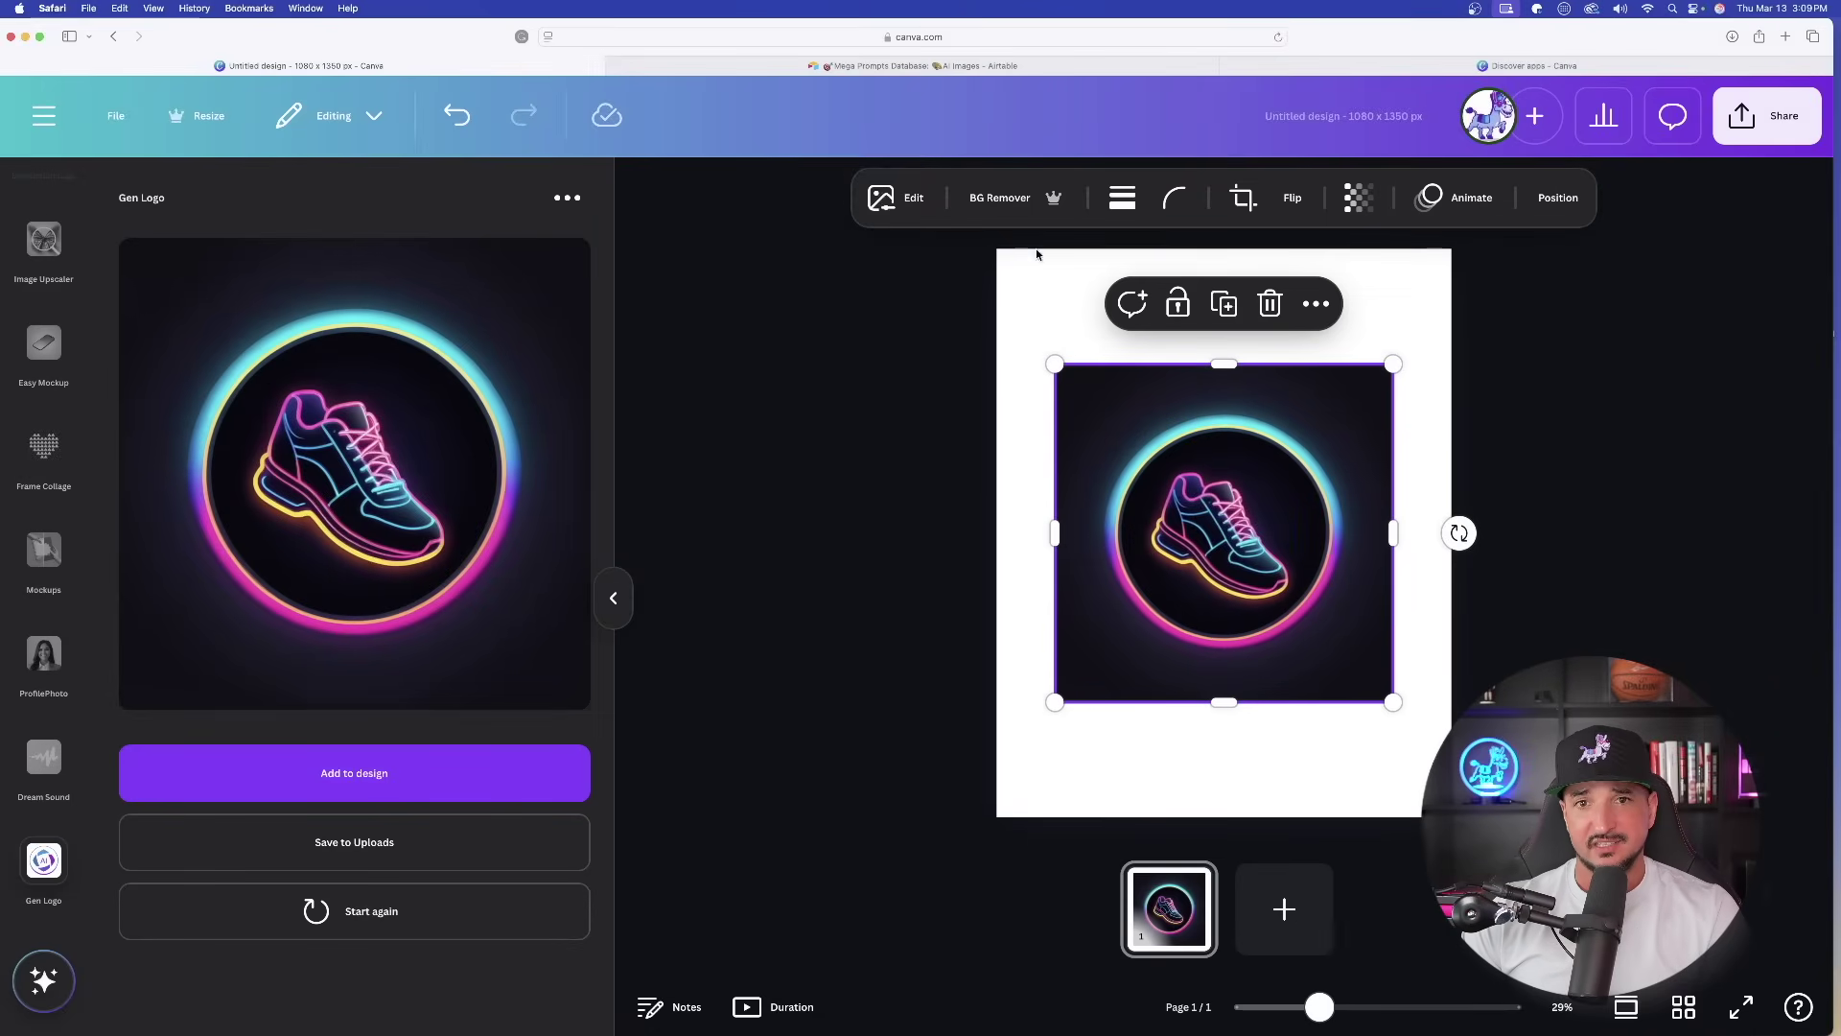
{"action": "left_click", "coordinate": [995, 200]}
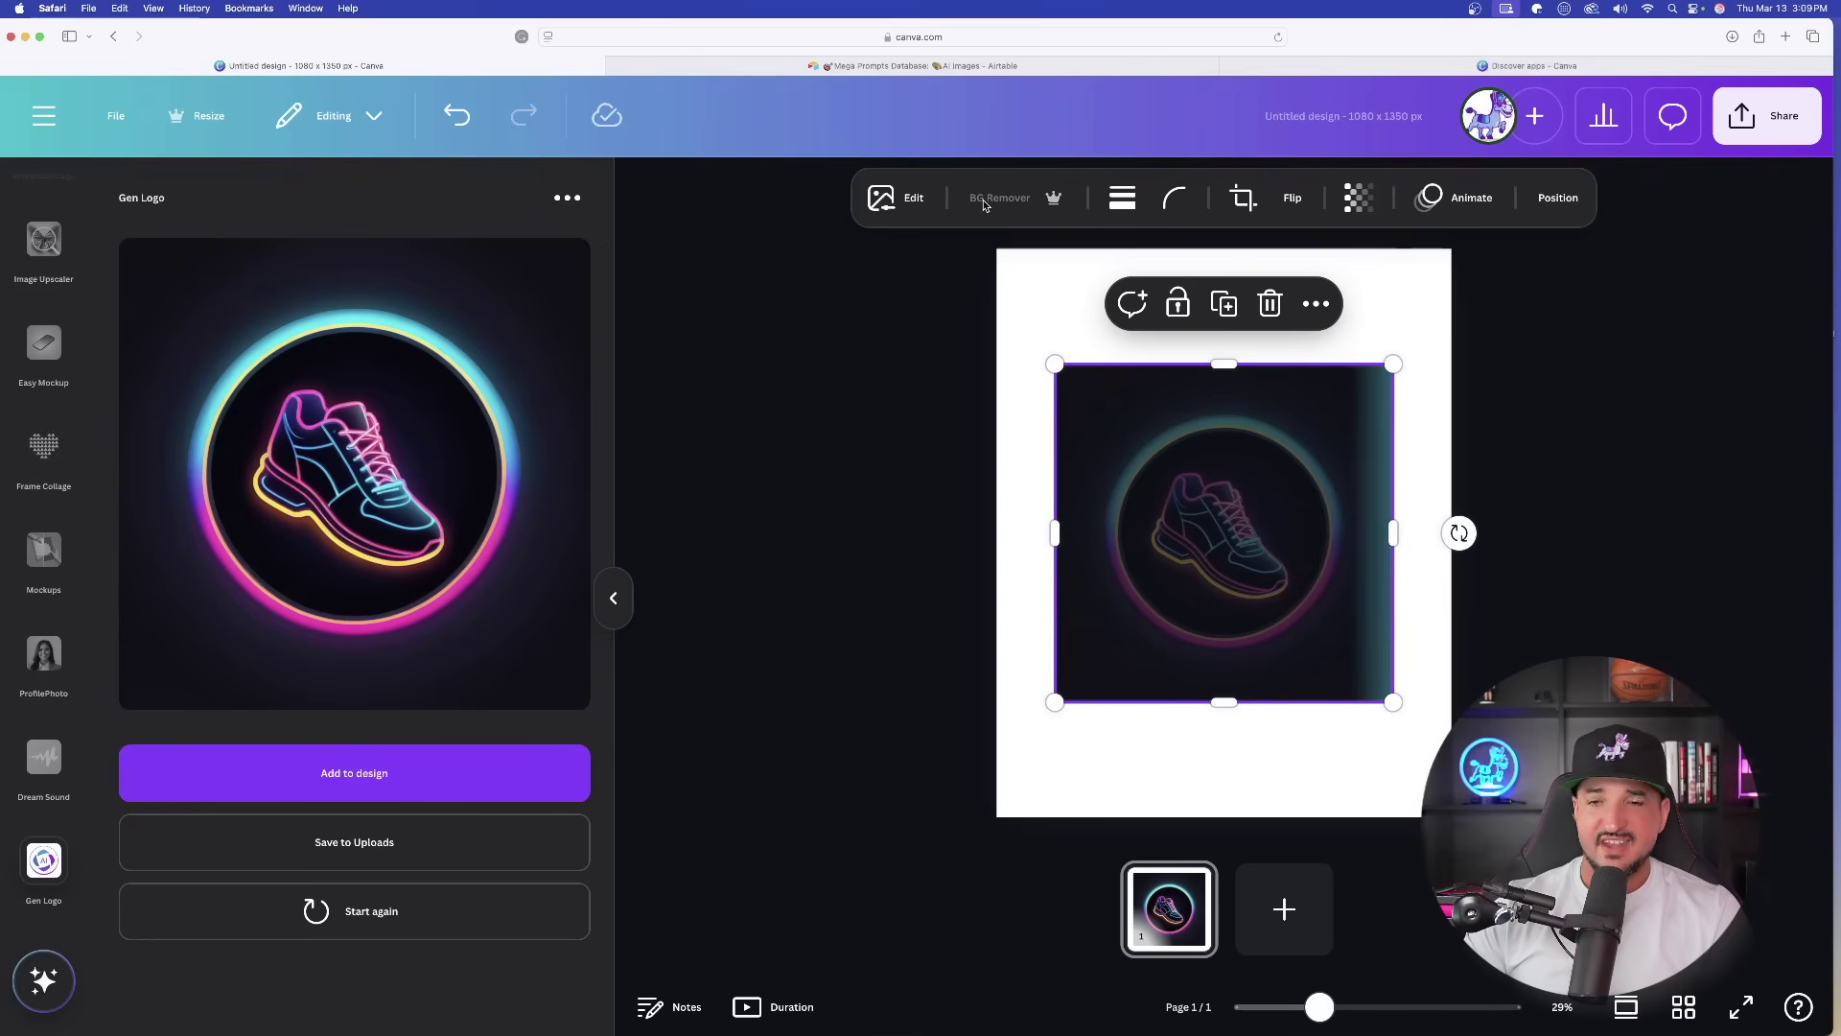
Try light blue, blue and pink page backgrounds, settling on purple.
{"action": "left_click", "coordinate": [1056, 301]}
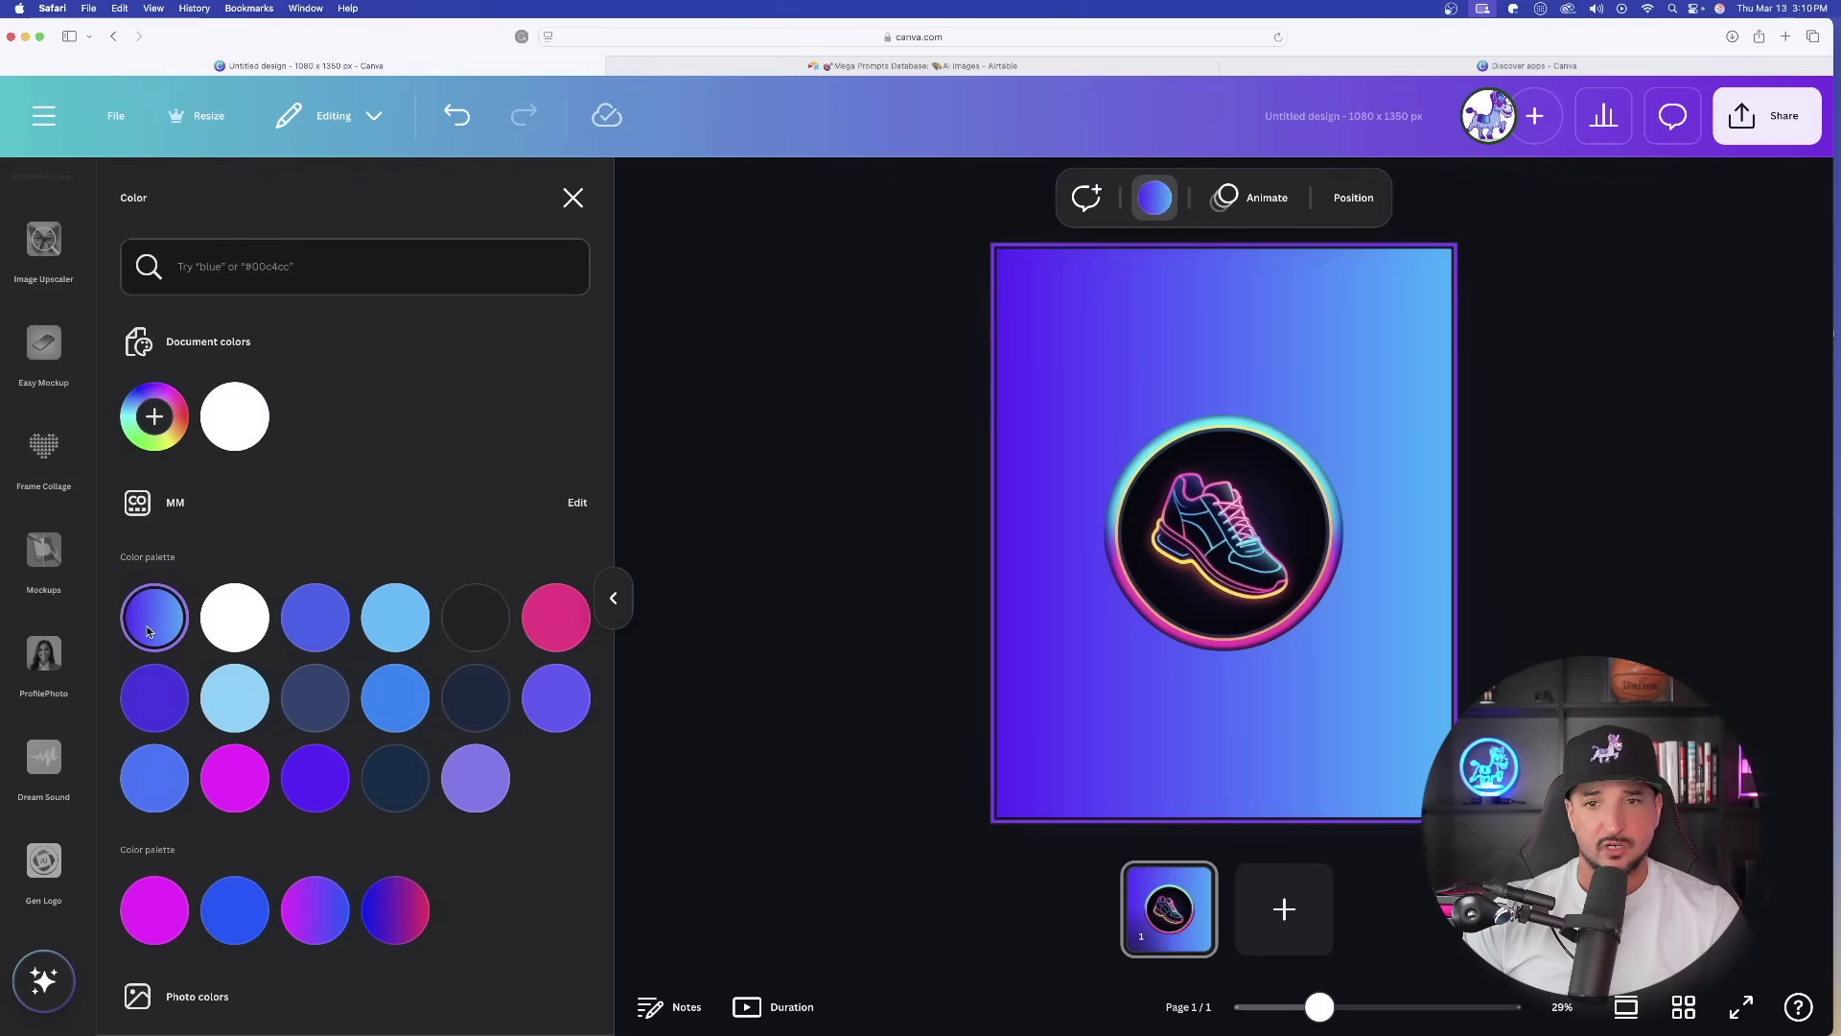
{"action": "left_click", "coordinate": [251, 687]}
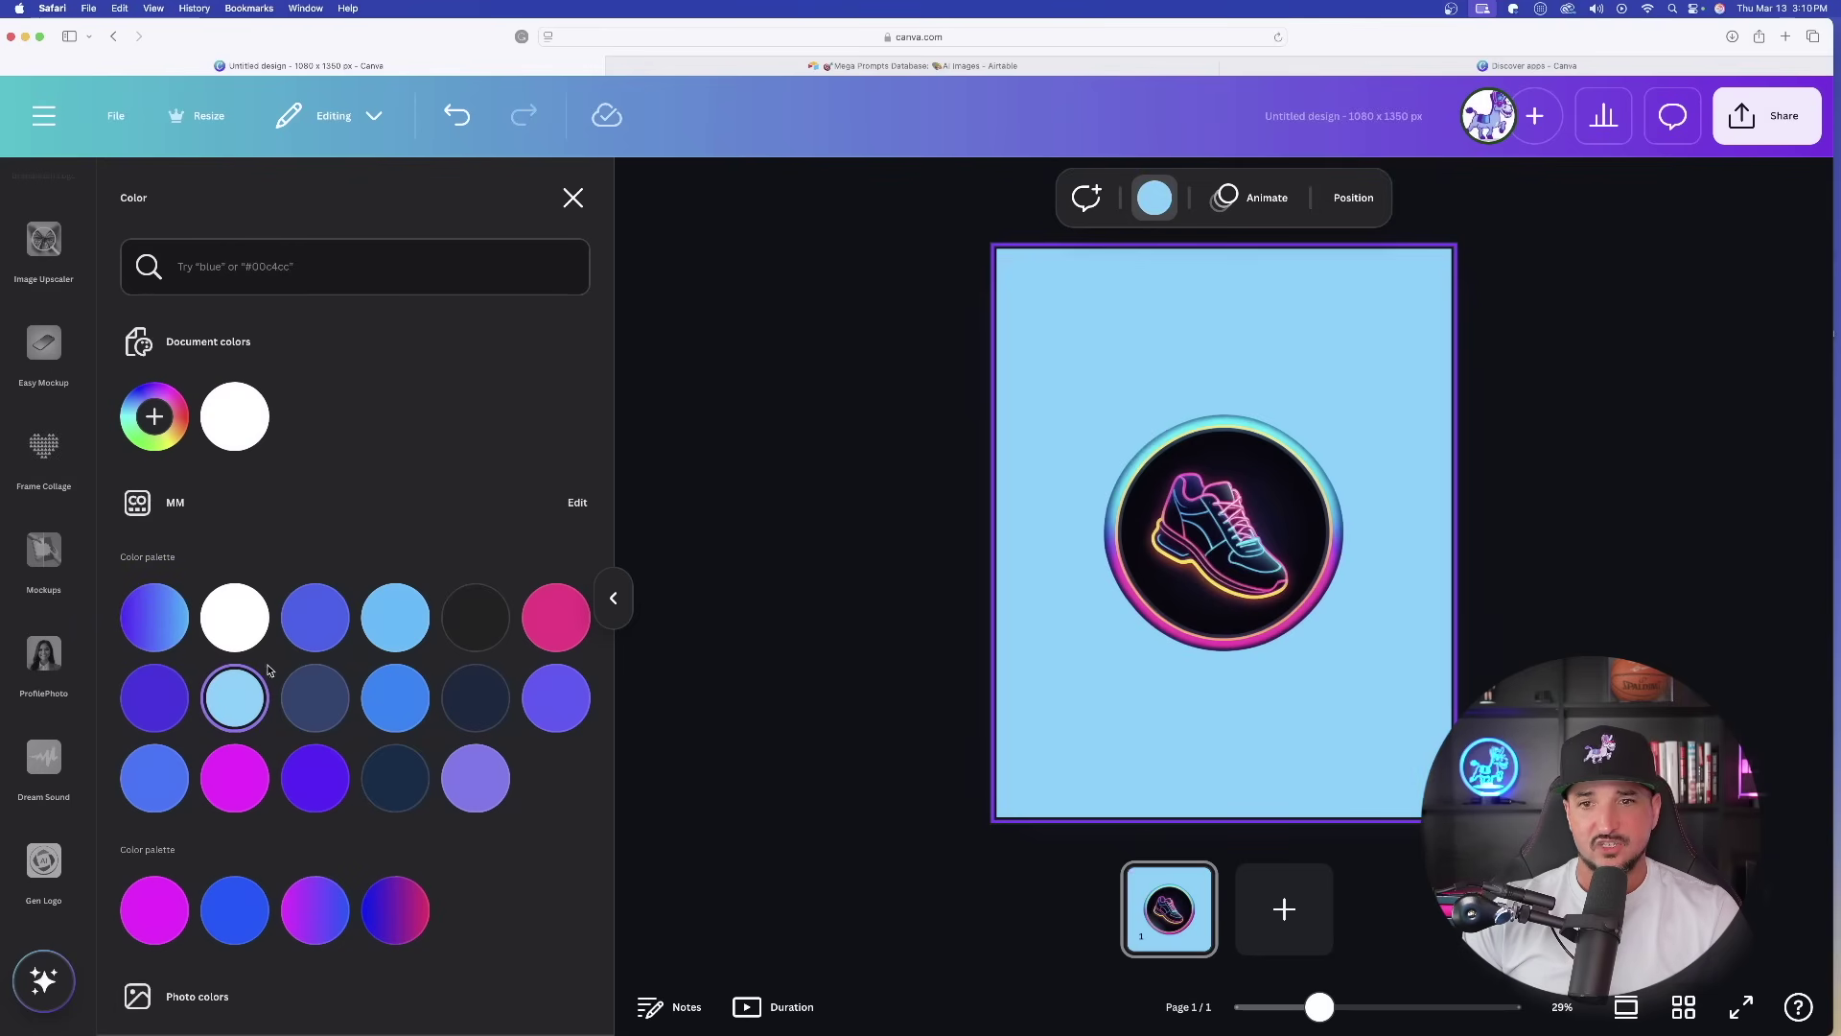
{"action": "left_click", "coordinate": [392, 638]}
{"action": "left_click", "coordinate": [555, 638]}
{"action": "left_click", "coordinate": [474, 788]}
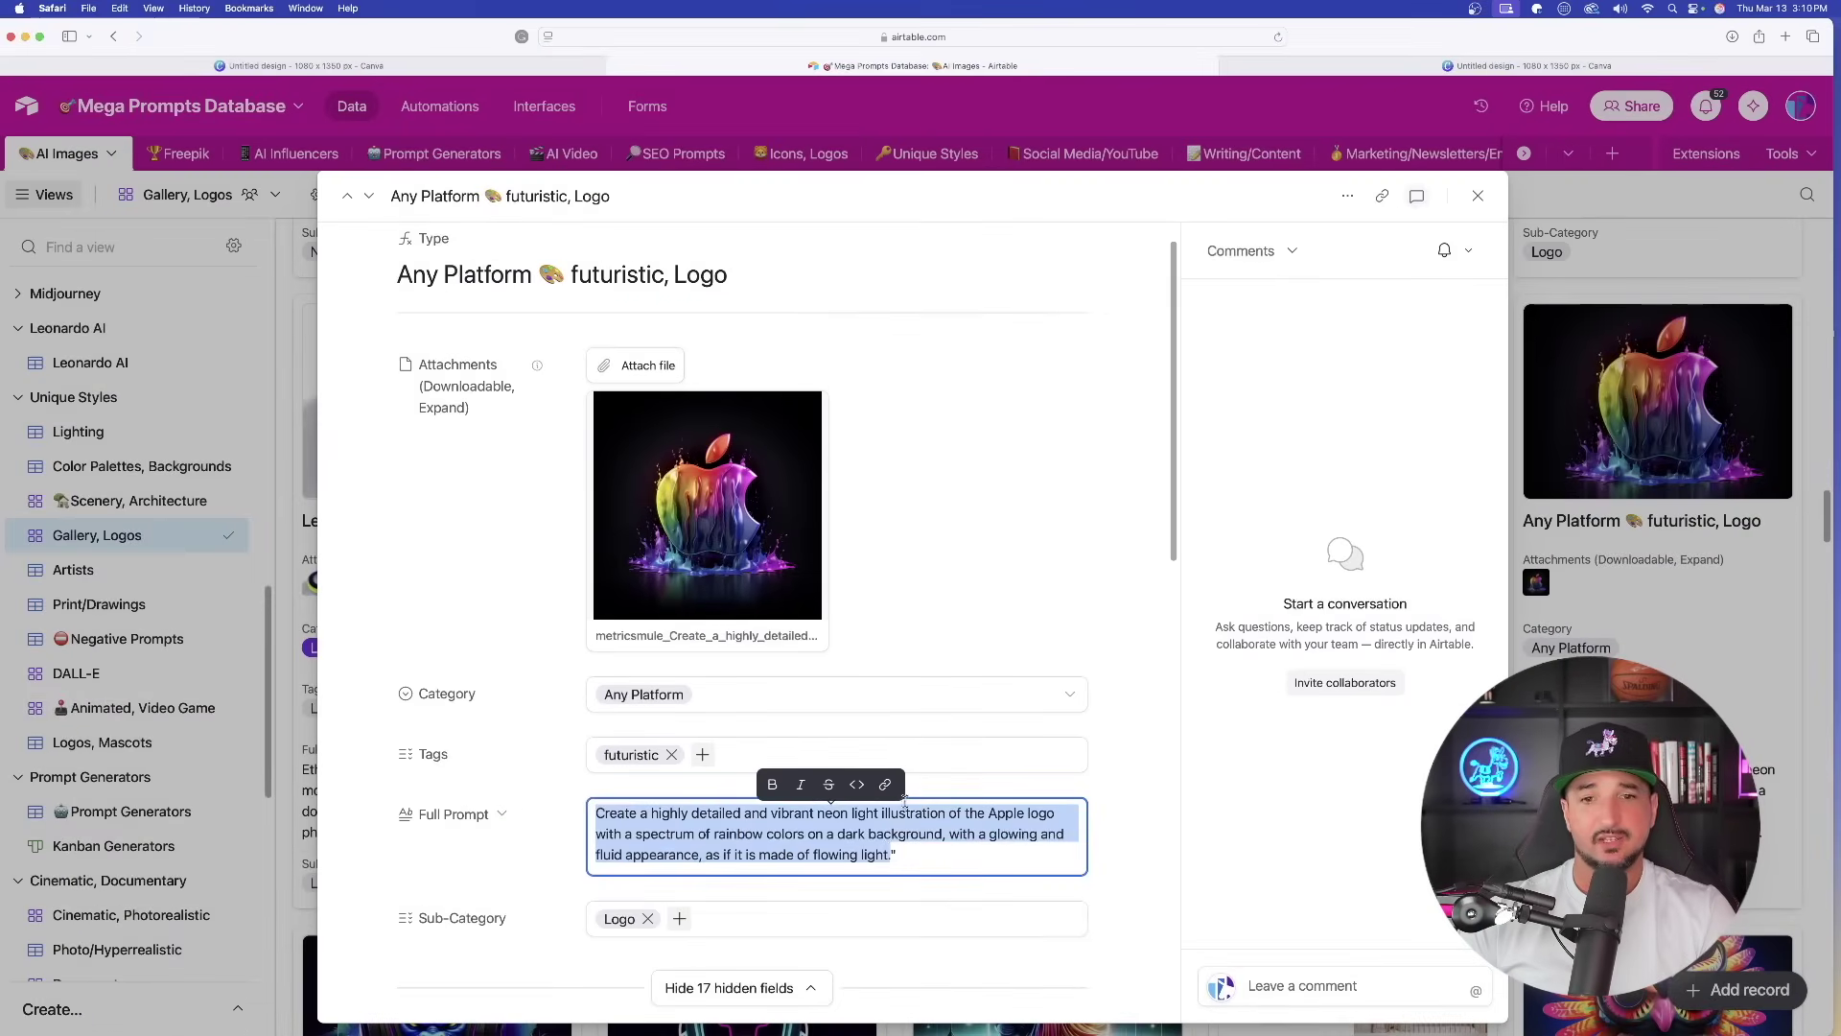
{"action": "left_click", "coordinate": [904, 801]}
Add the neon Apple logo, try light blue, pink, navy, lavender and blue backgrounds, then revert to white.
{"action": "left_click_drag", "start_coordinate": [892, 854], "coordinate": [598, 813]}
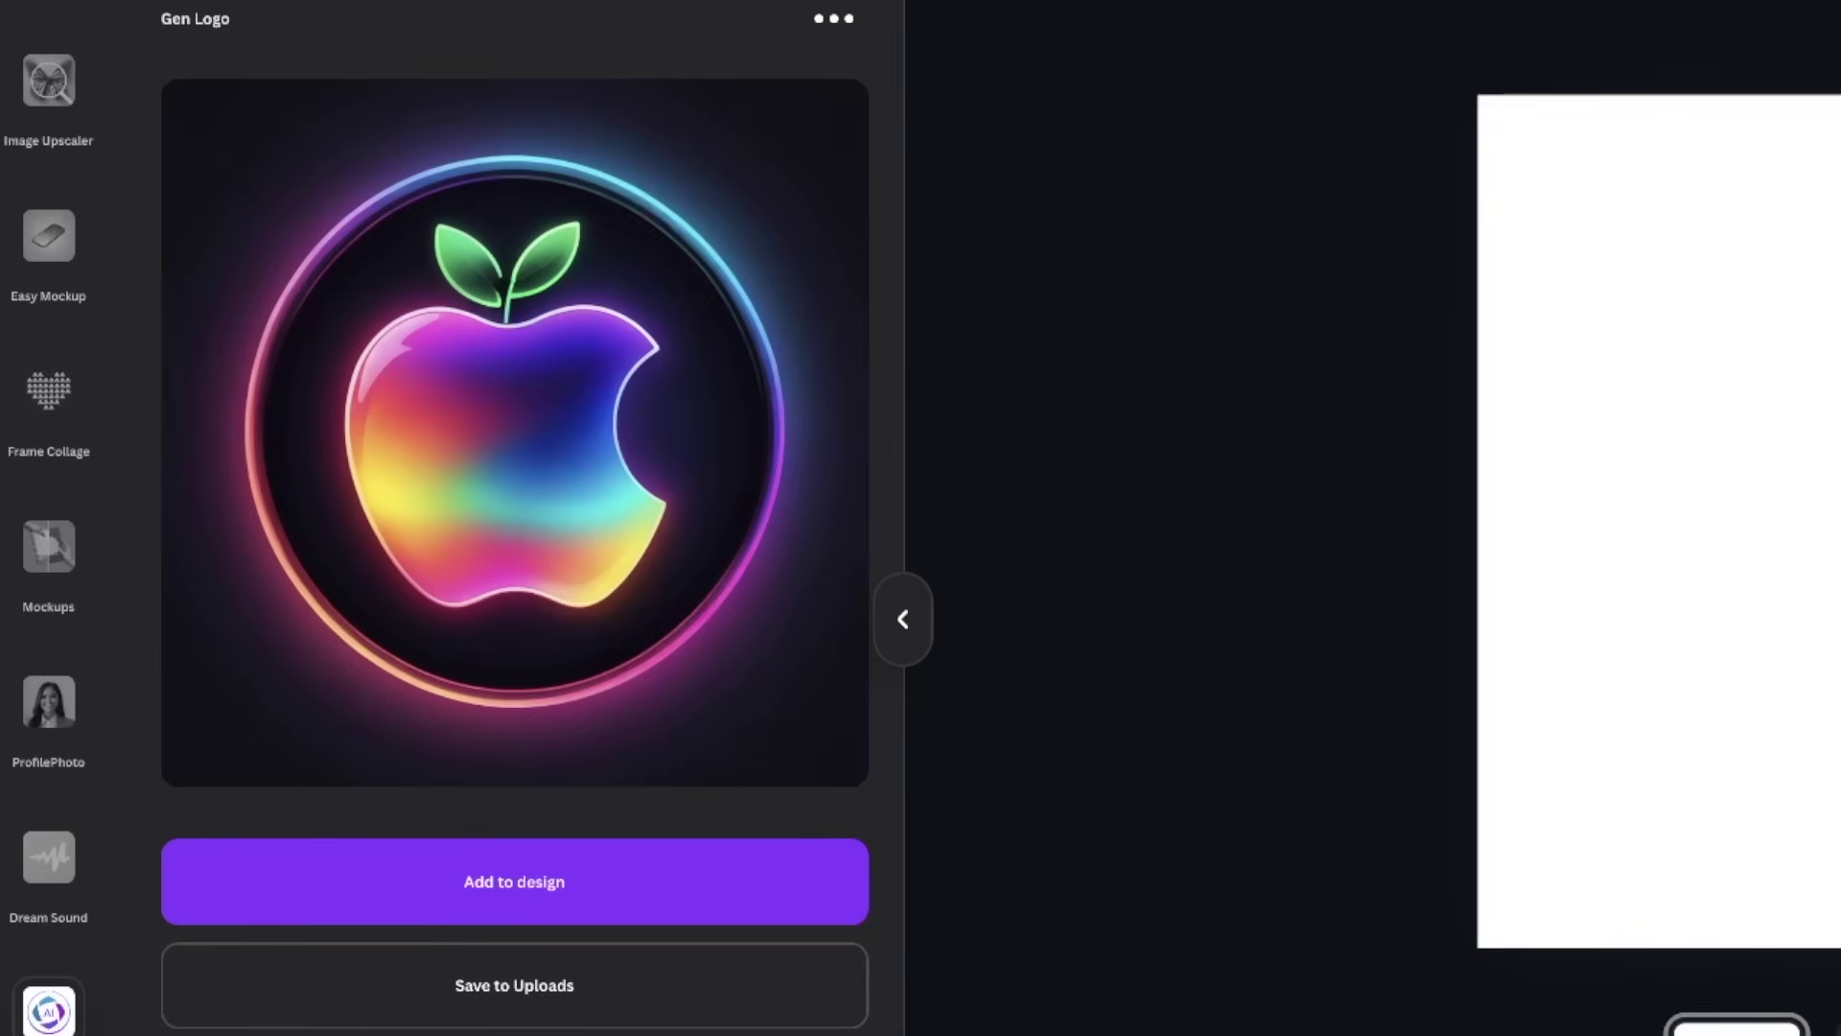
{"action": "left_click", "coordinate": [579, 879]}
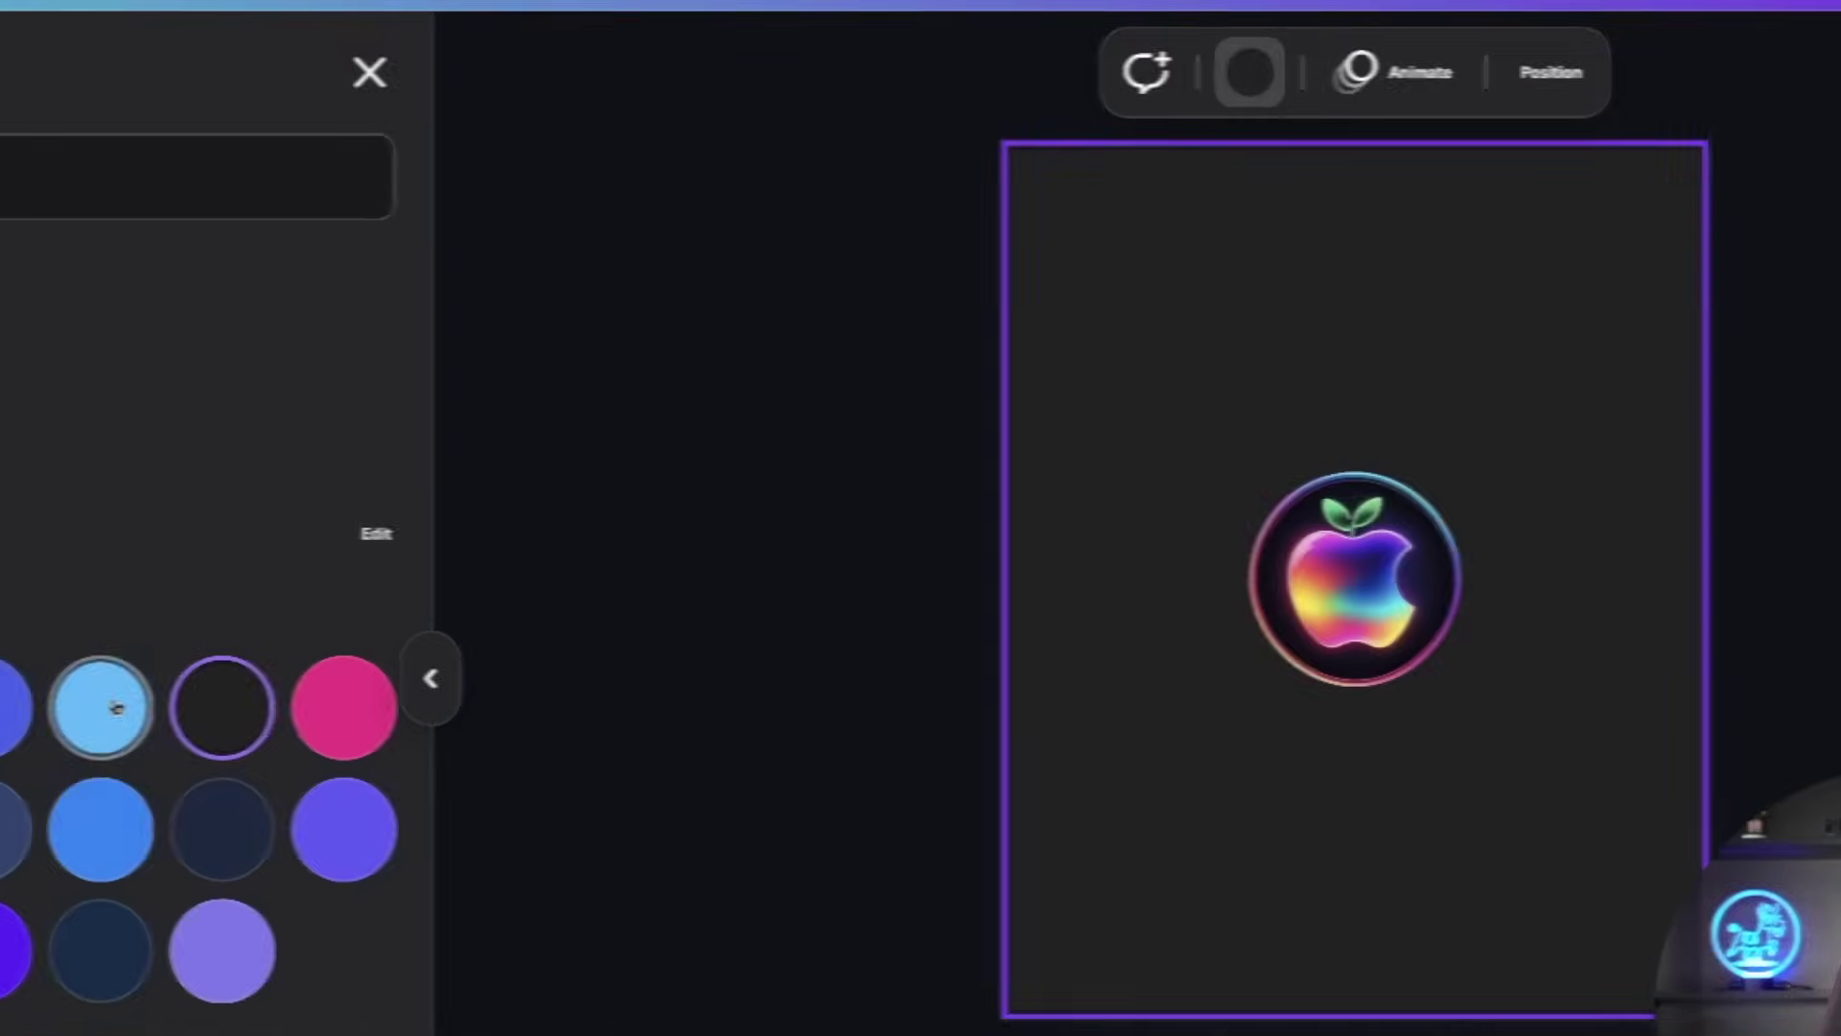
{"action": "left_click", "coordinate": [115, 706]}
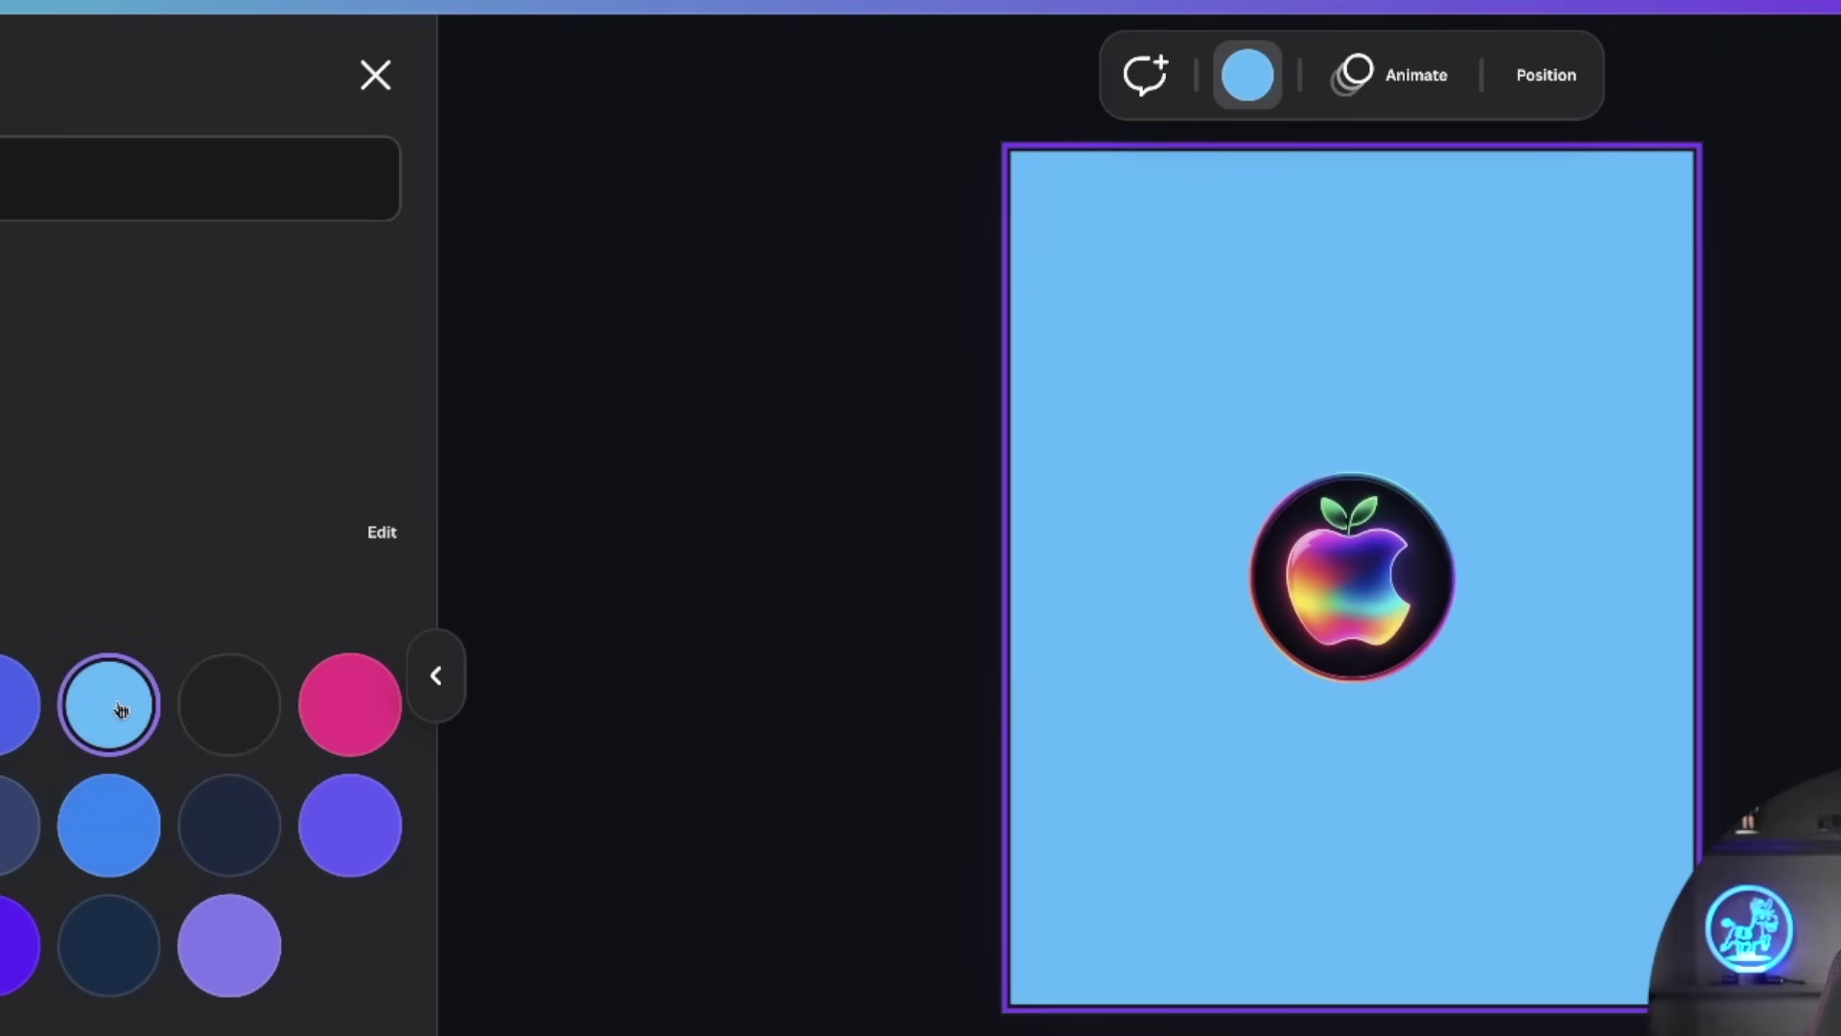
{"action": "left_click", "coordinate": [355, 747]}
{"action": "left_click", "coordinate": [230, 826]}
{"action": "left_click", "coordinate": [222, 977]}
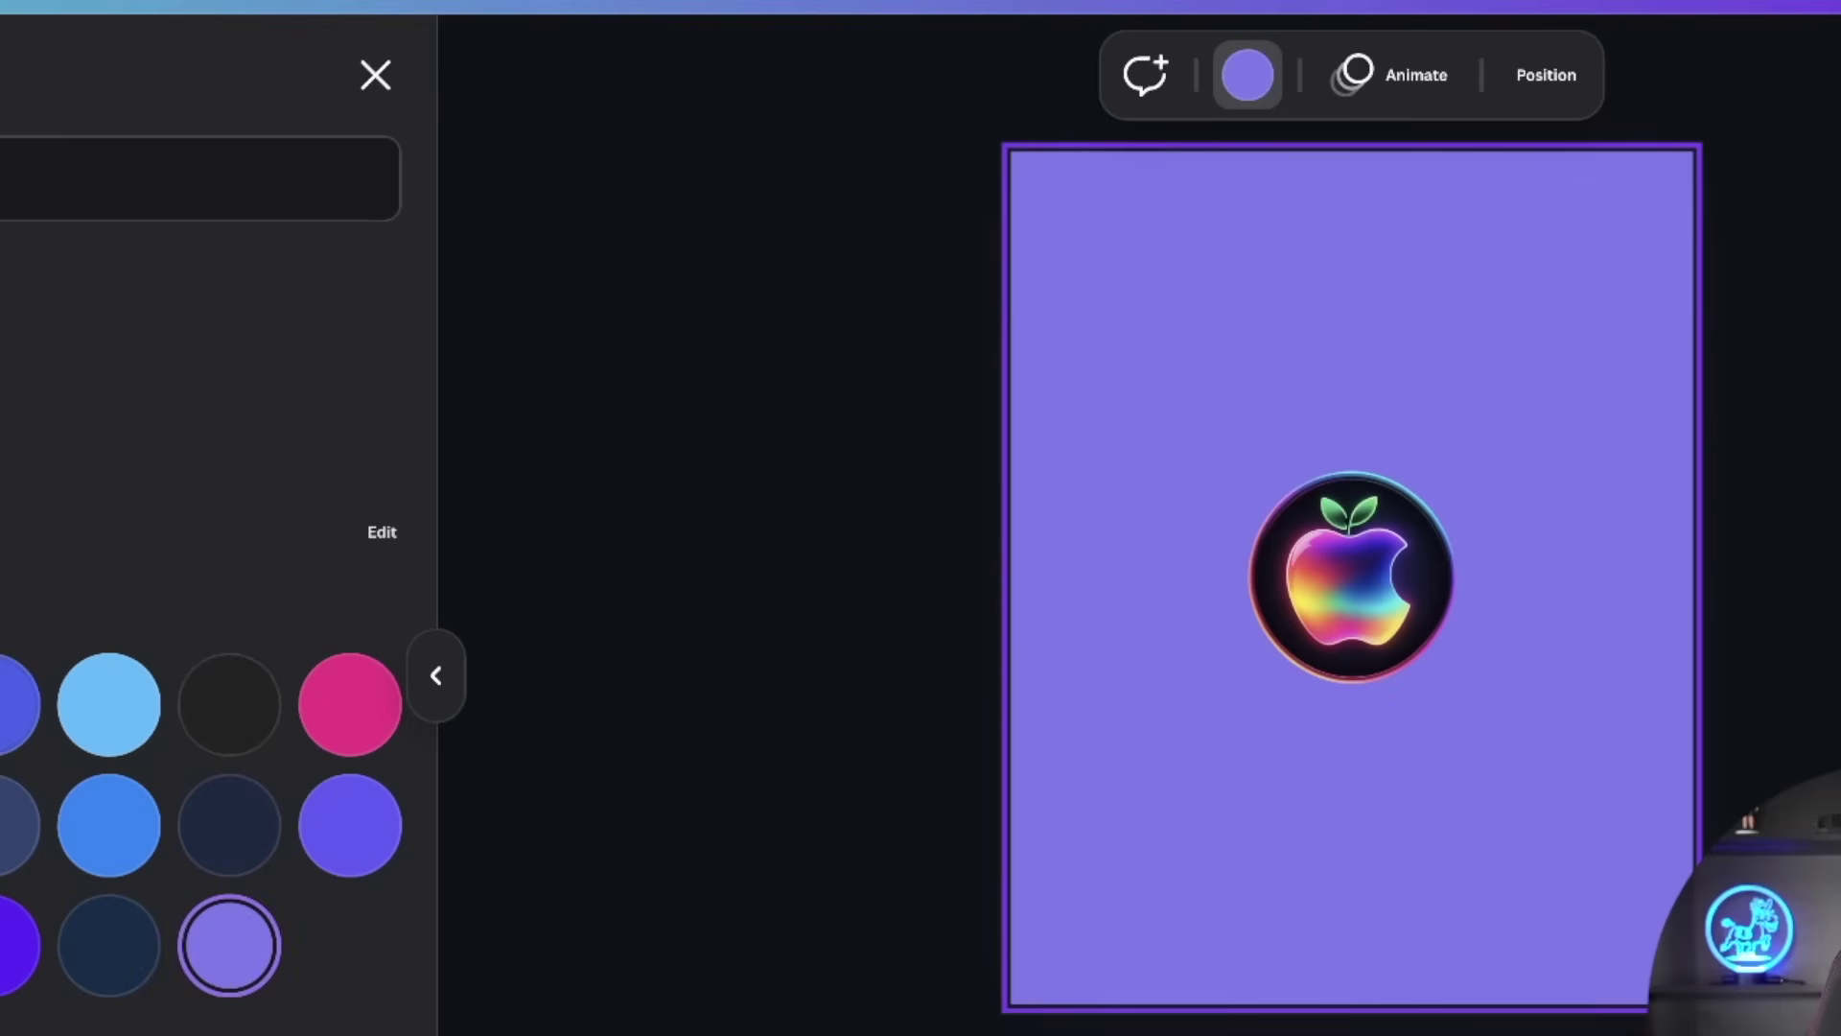
{"action": "left_click", "coordinate": [14, 705]}
{"action": "left_click", "coordinate": [0, 705]}
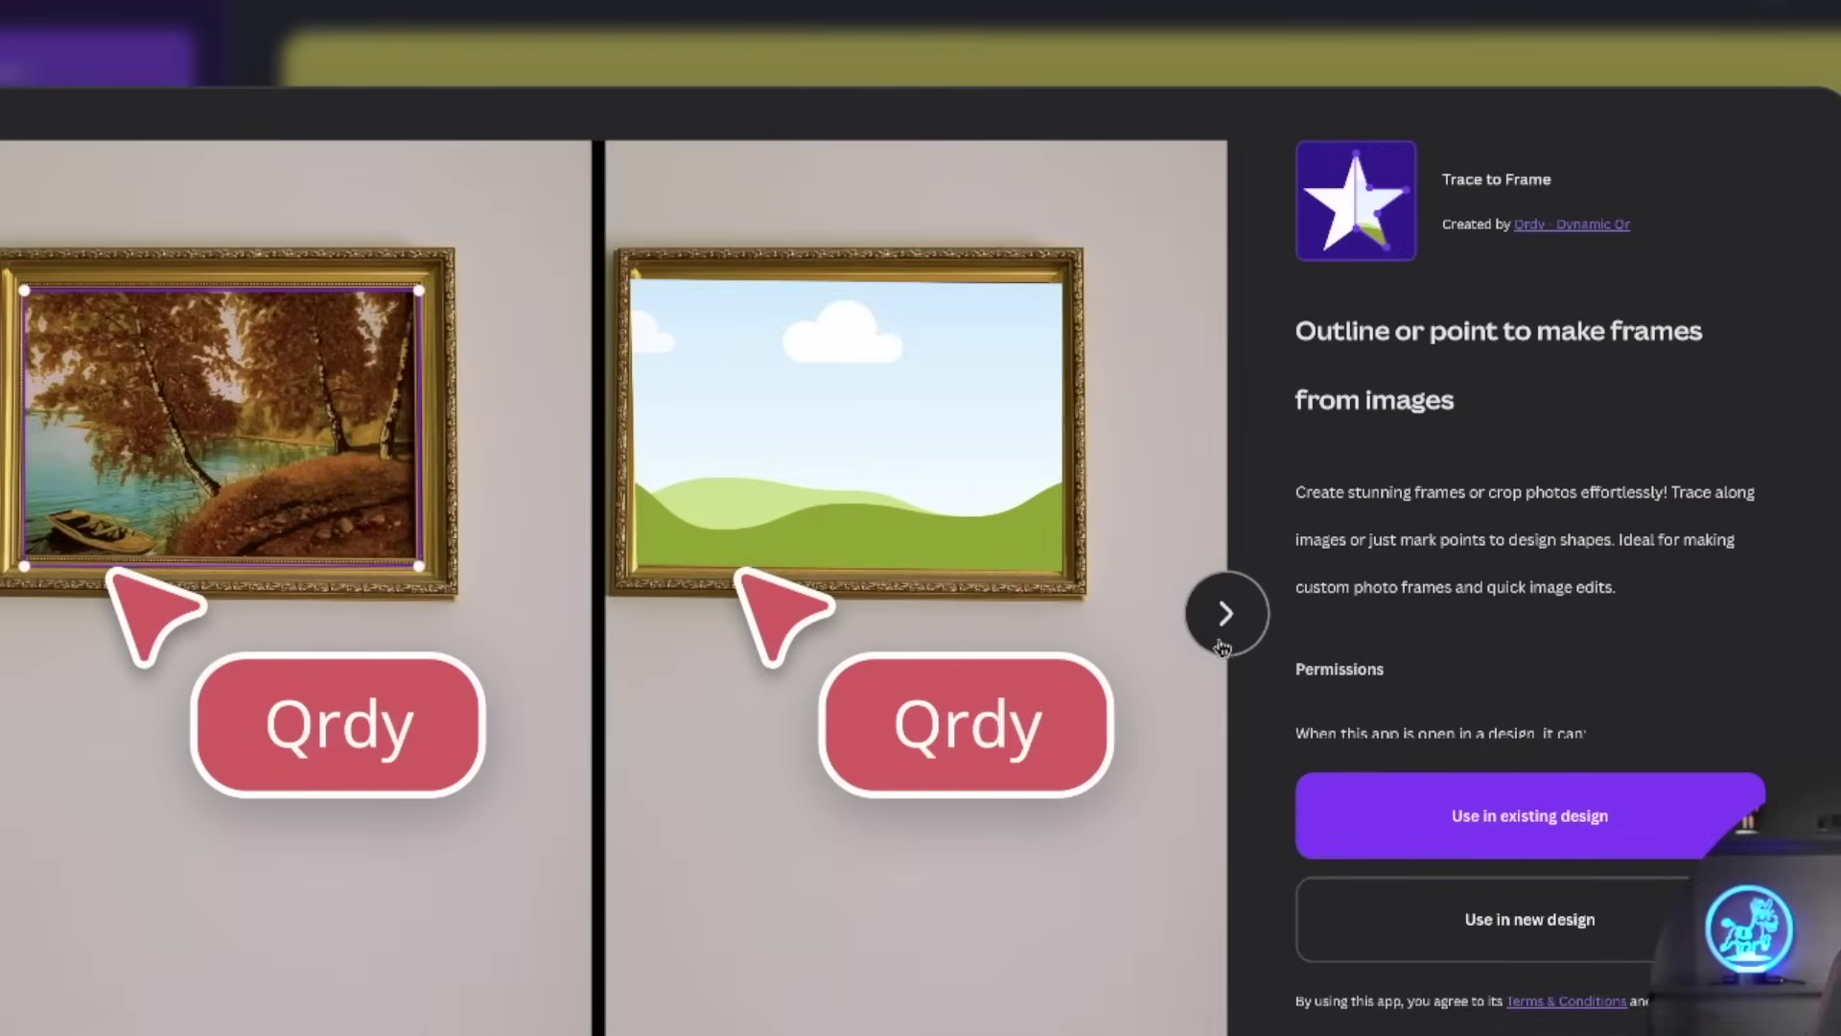
Flip through the Trace to Frame preview images, then search Elements for 'skyscraper' photos.
{"action": "left_click", "coordinate": [1222, 644]}
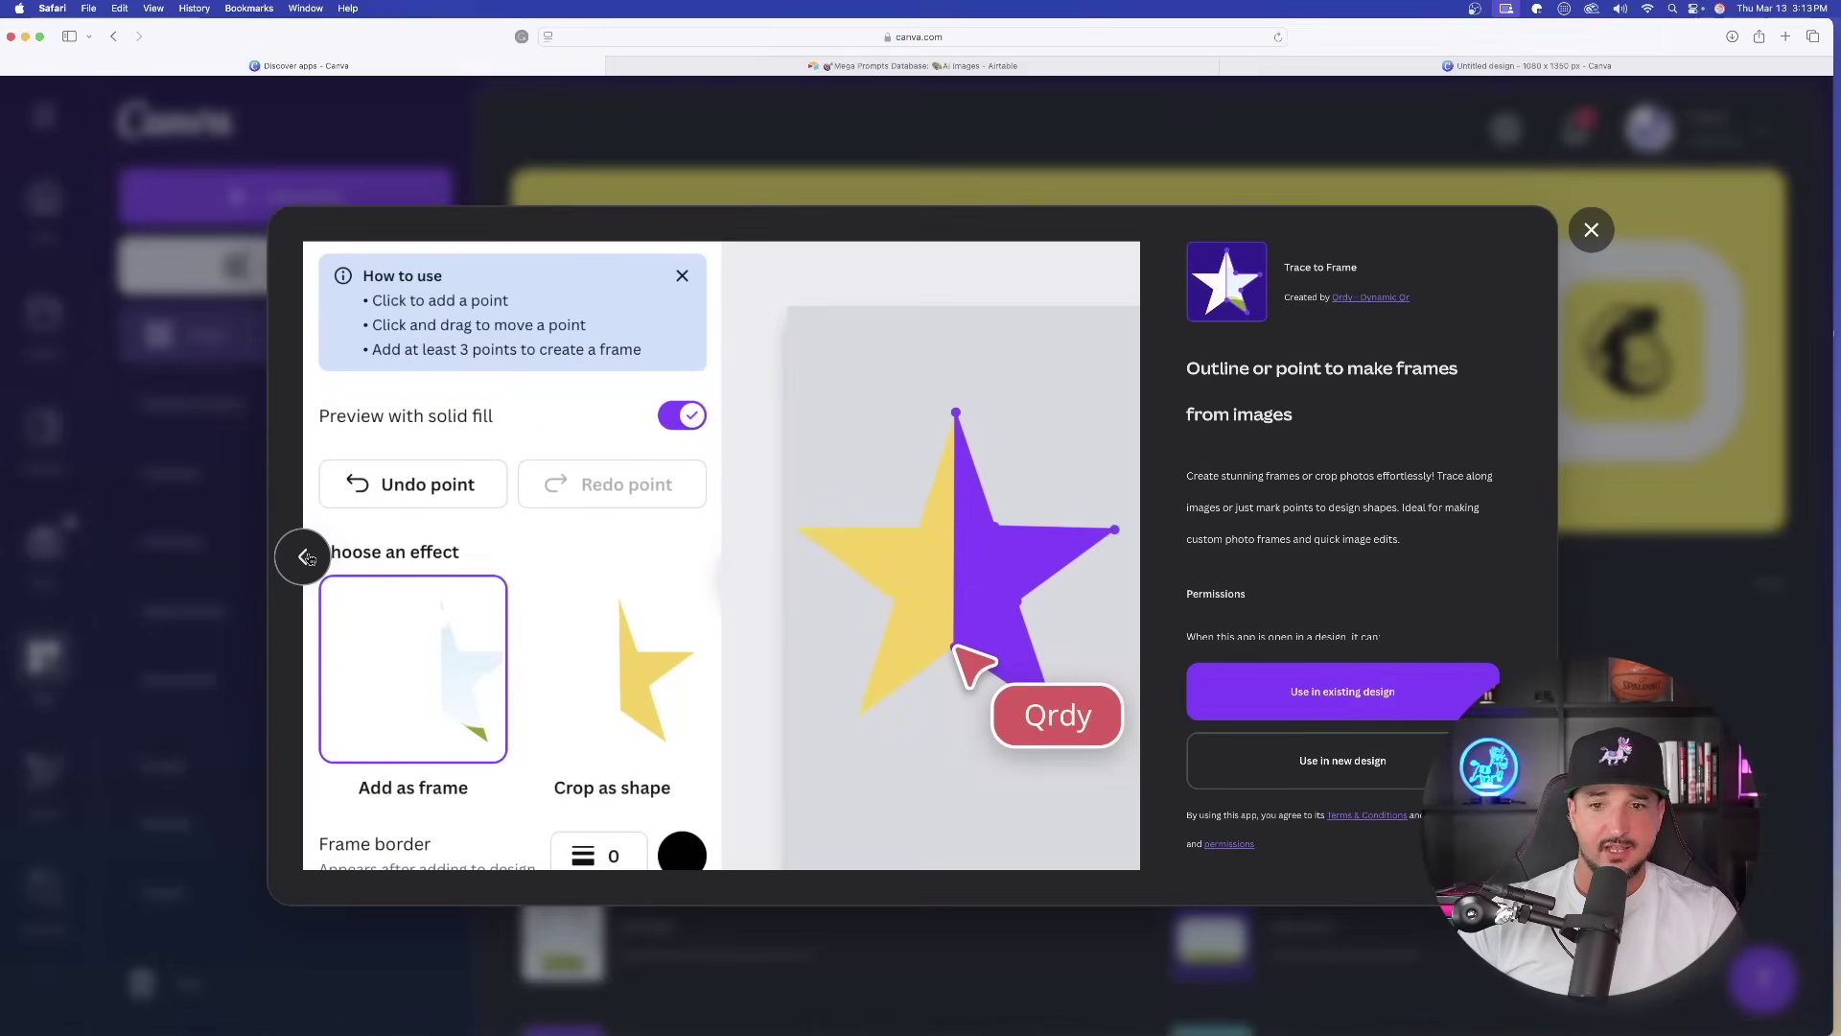
{"action": "left_click", "coordinate": [305, 557]}
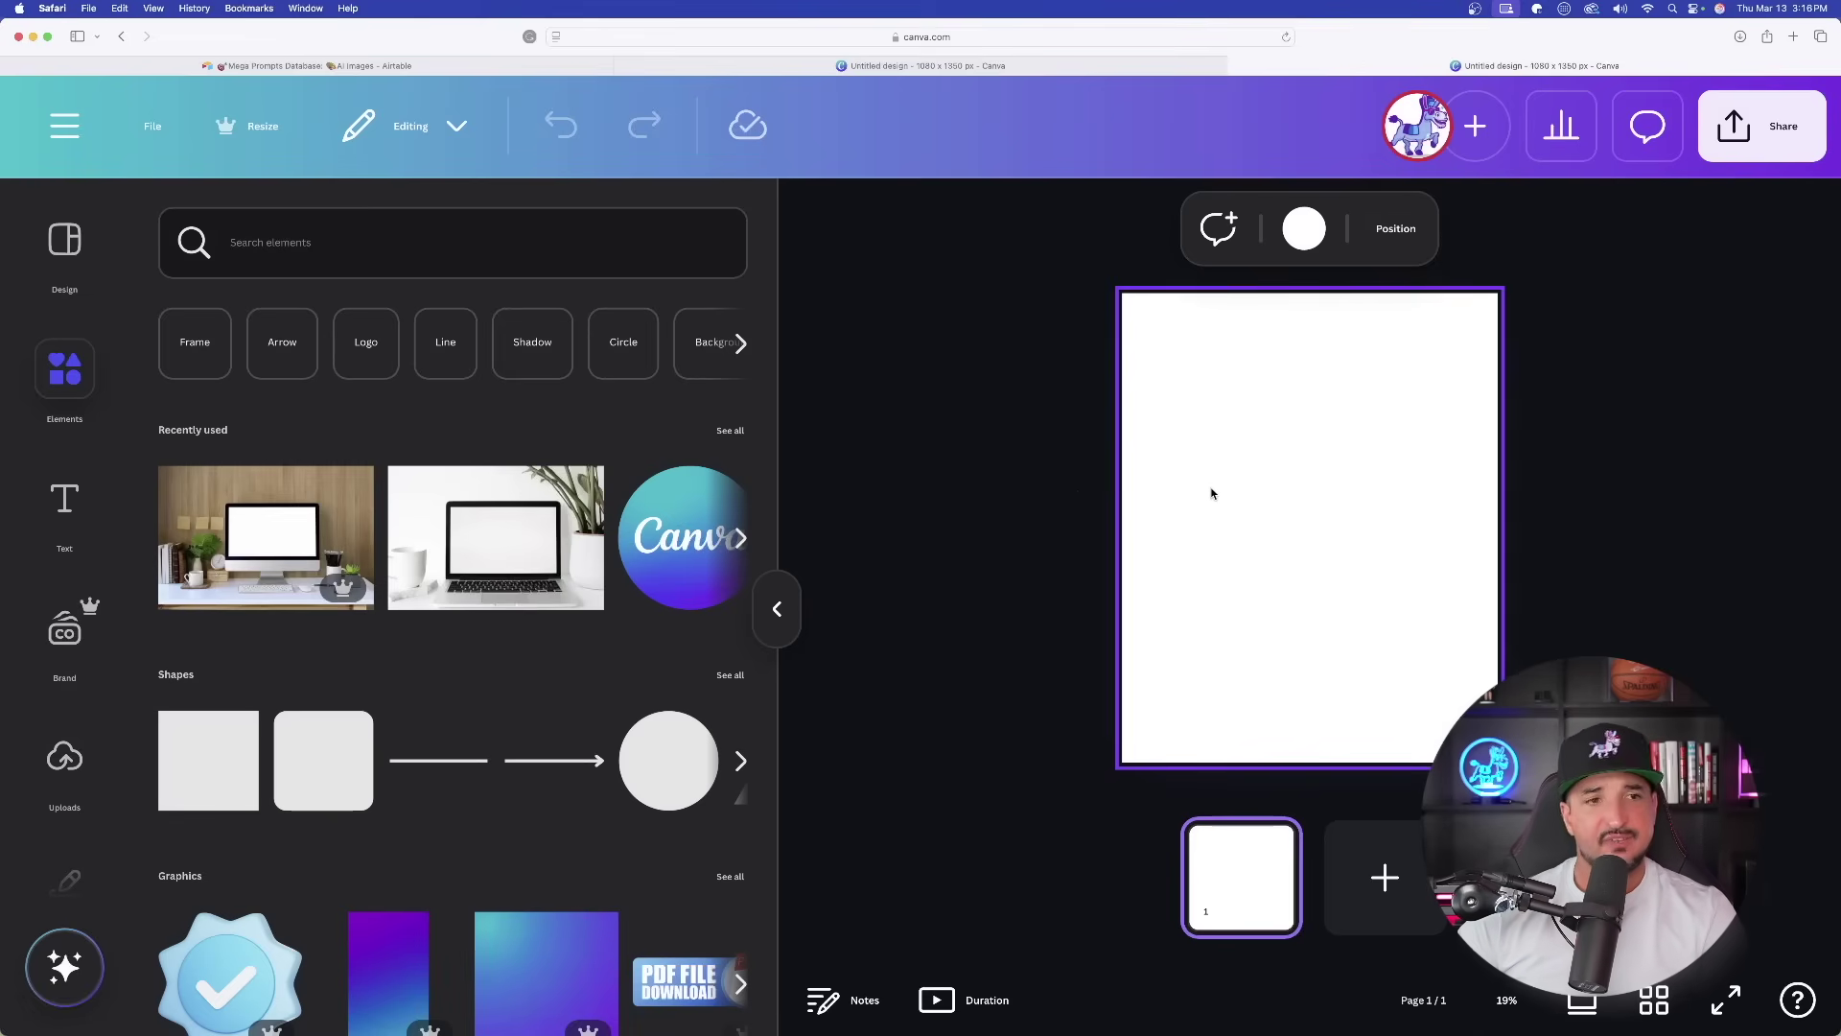
{"action": "left_click", "coordinate": [297, 252]}
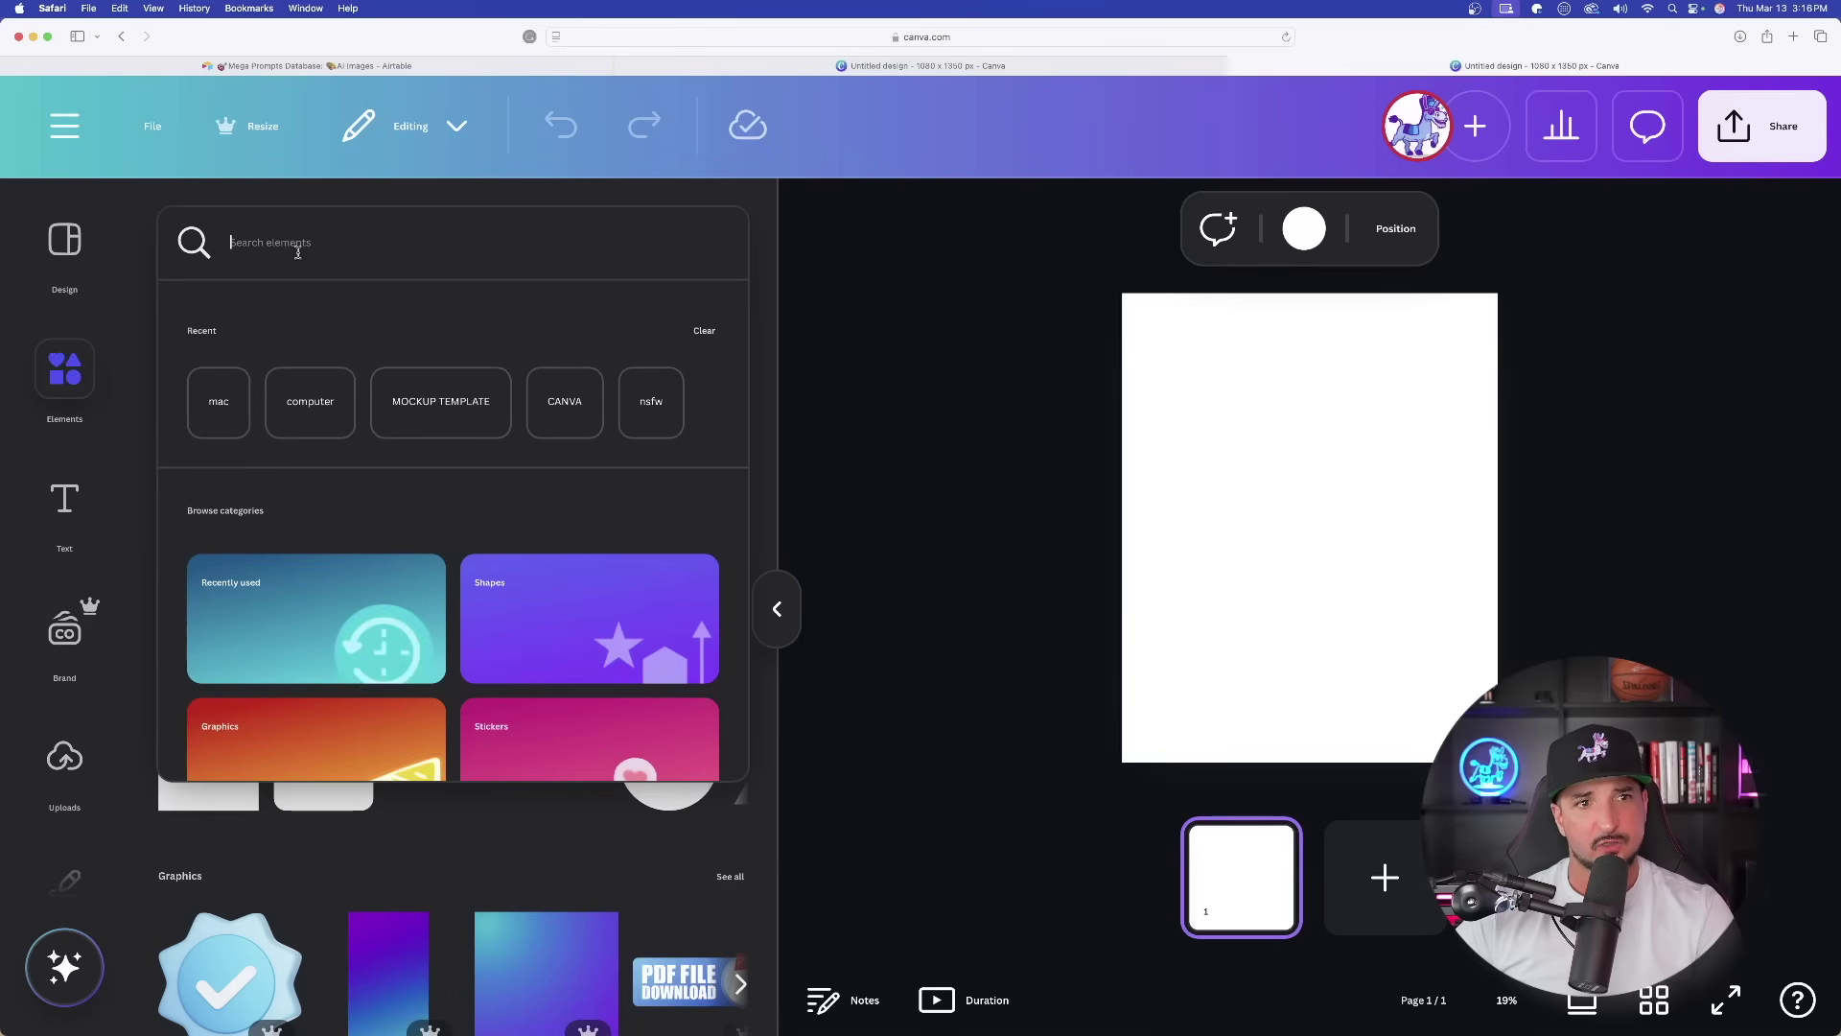
{"action": "type", "text": "skyscraper"}
{"action": "key", "text": "Return"}
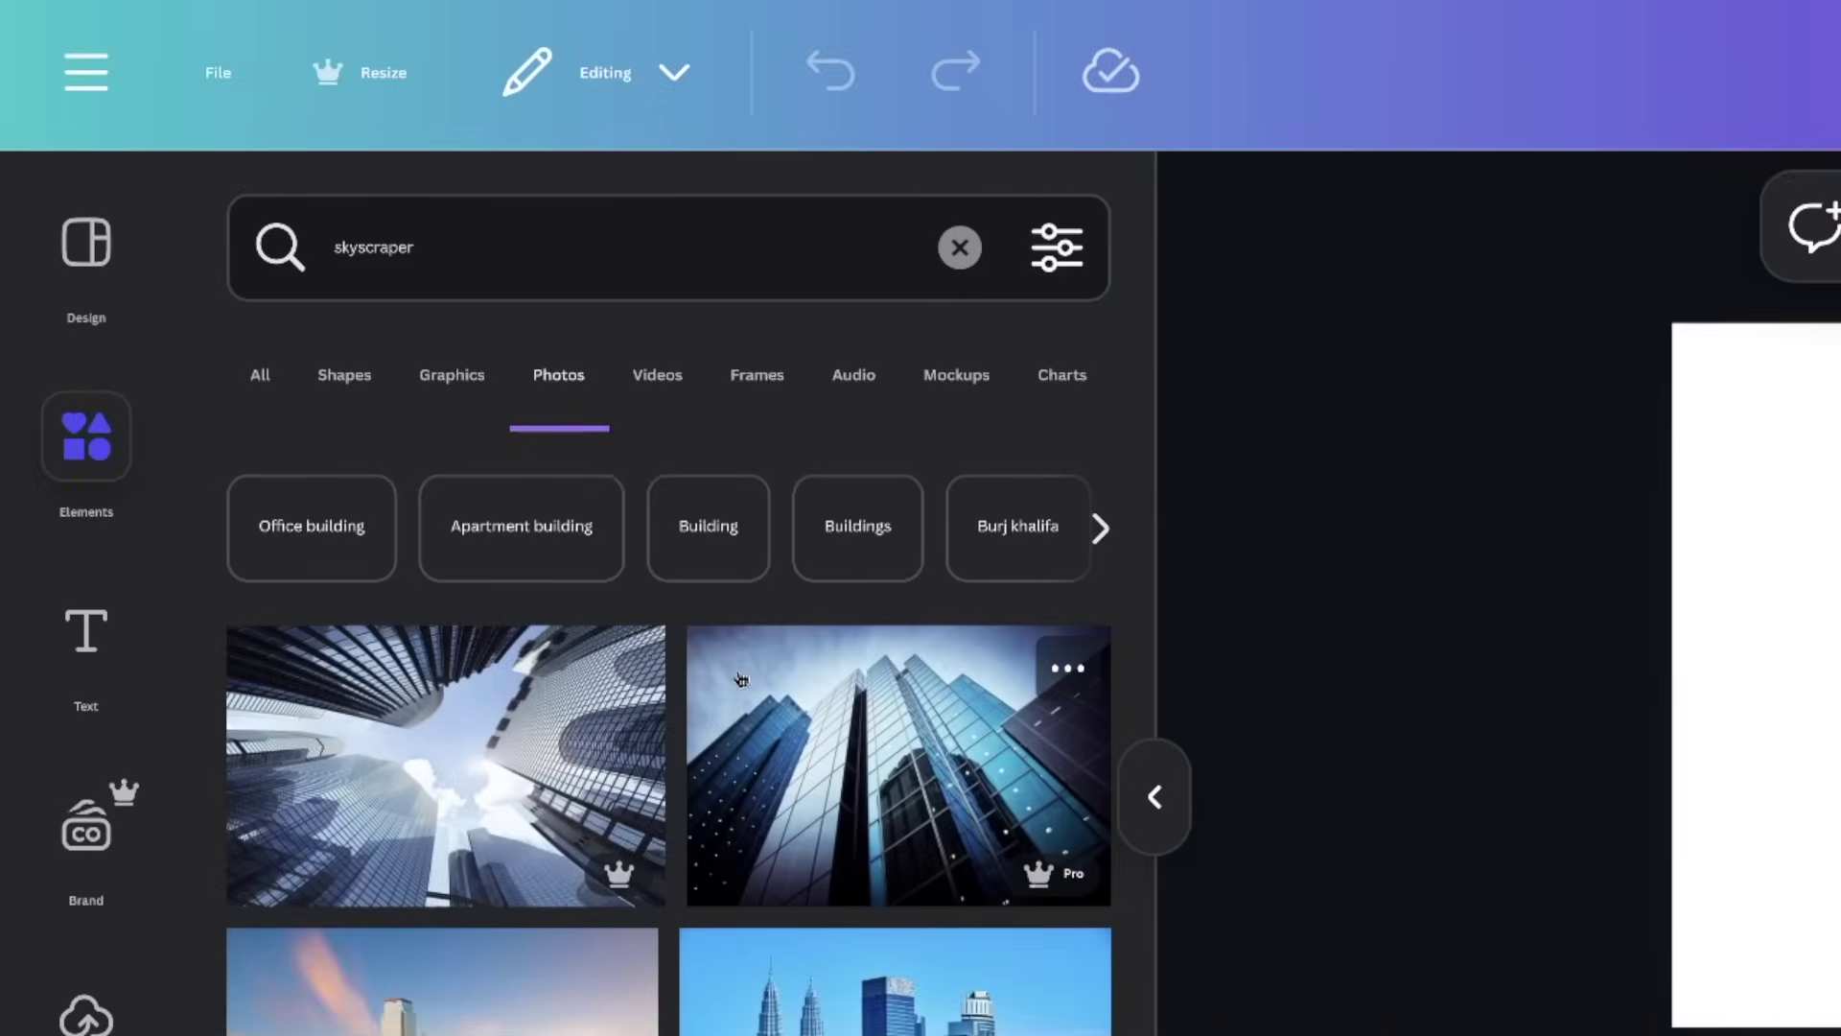
{"action": "scroll", "coordinate": [473, 623], "scroll_direction": "down", "scroll_amount": 5}
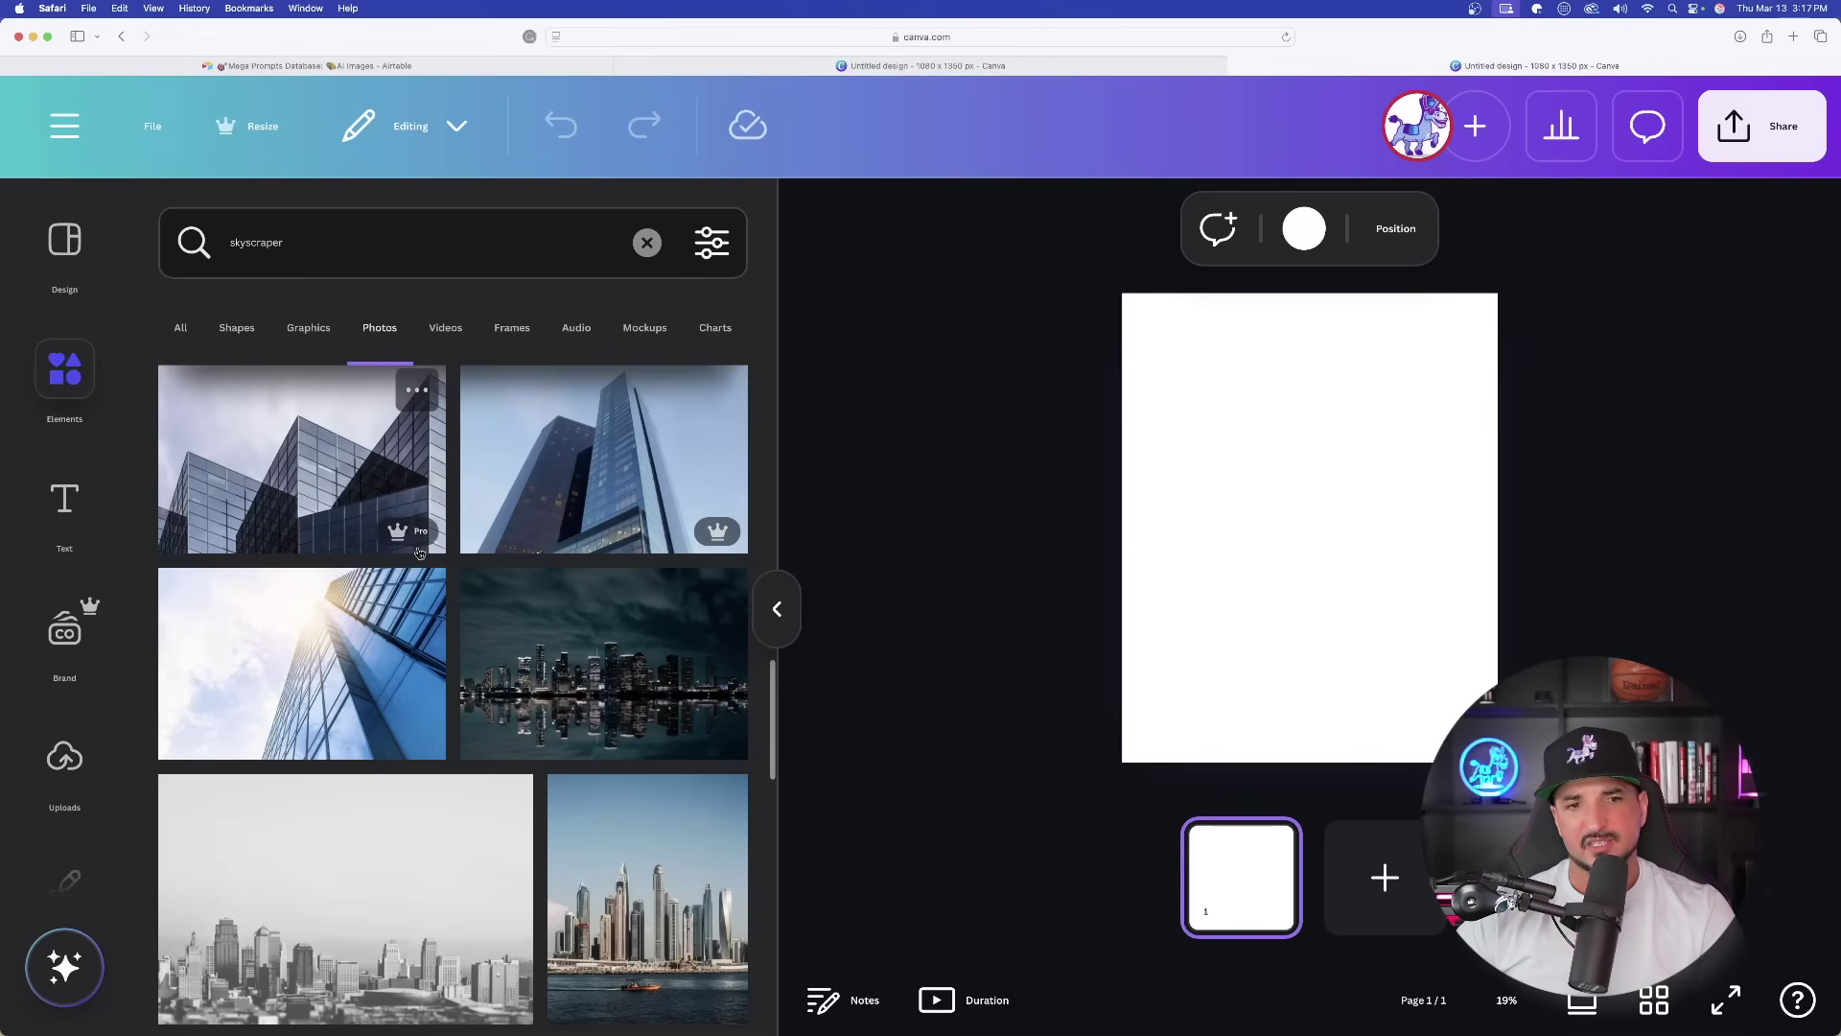
{"action": "scroll", "coordinate": [431, 568], "scroll_direction": "up", "scroll_amount": 1}
{"action": "scroll", "coordinate": [327, 596], "scroll_direction": "down", "scroll_amount": 3}
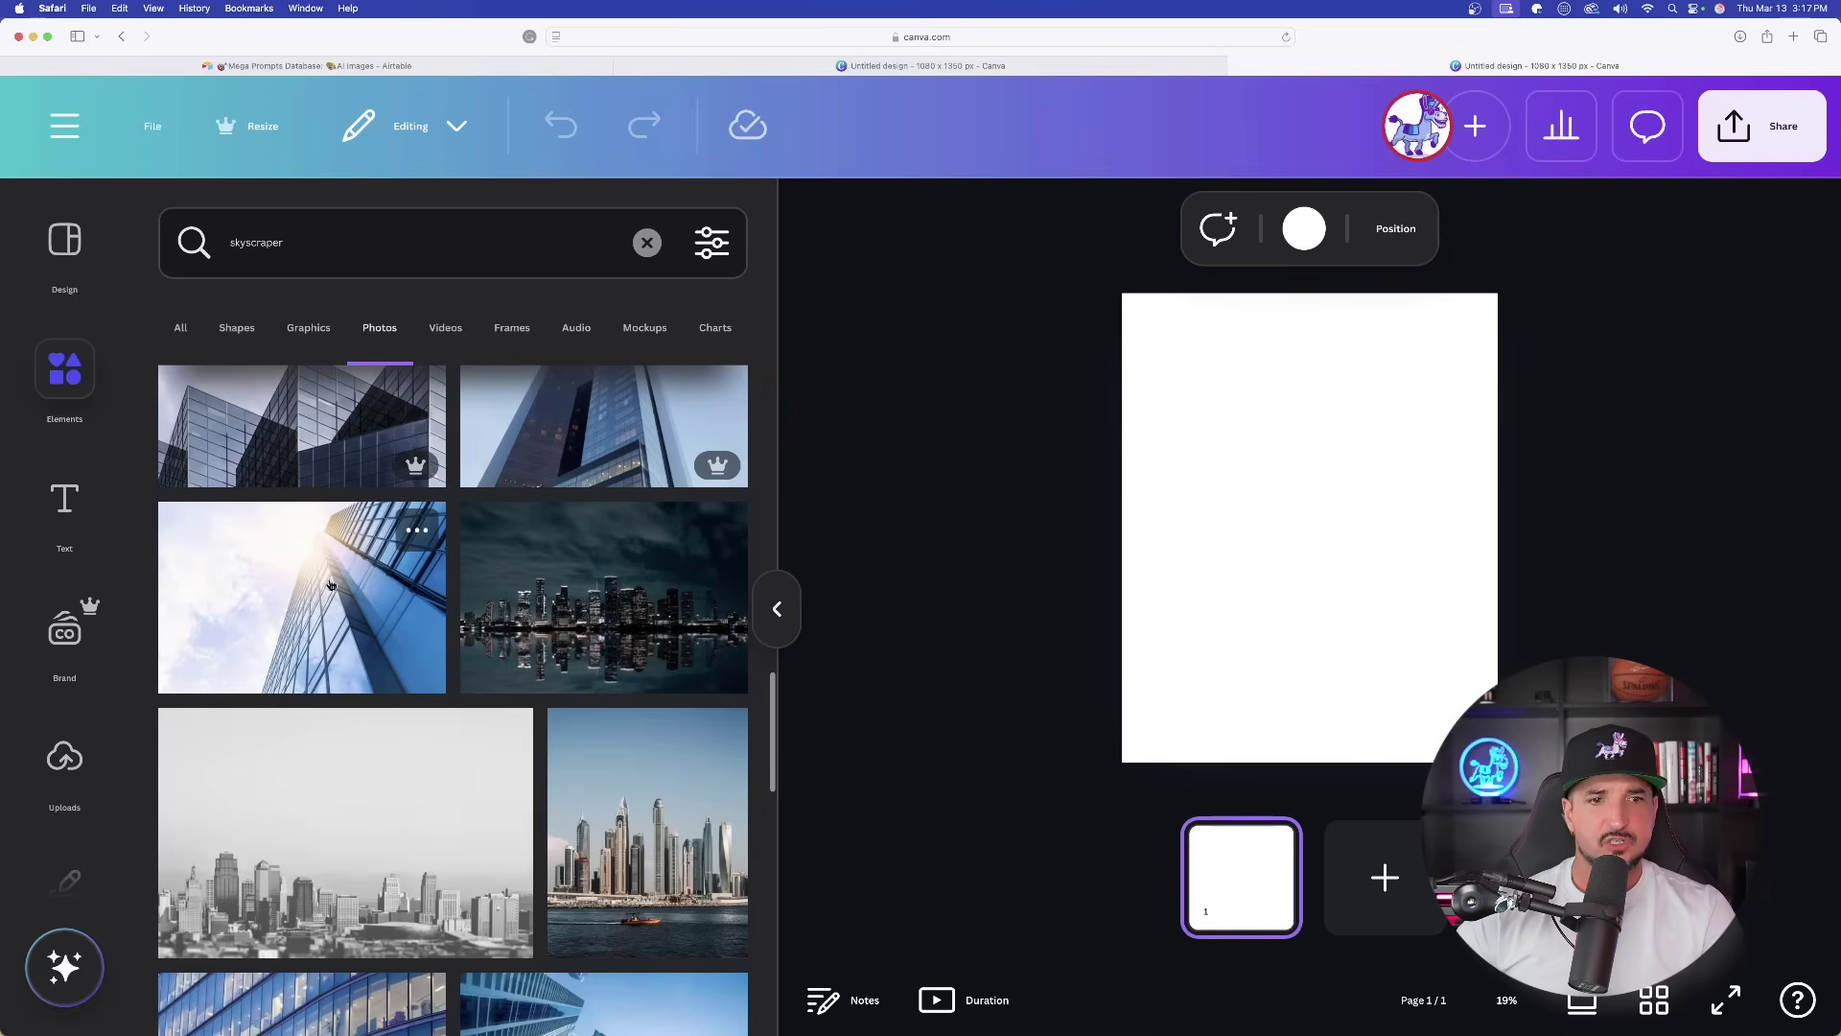
{"action": "scroll", "coordinate": [327, 595], "scroll_direction": "down", "scroll_amount": 4}
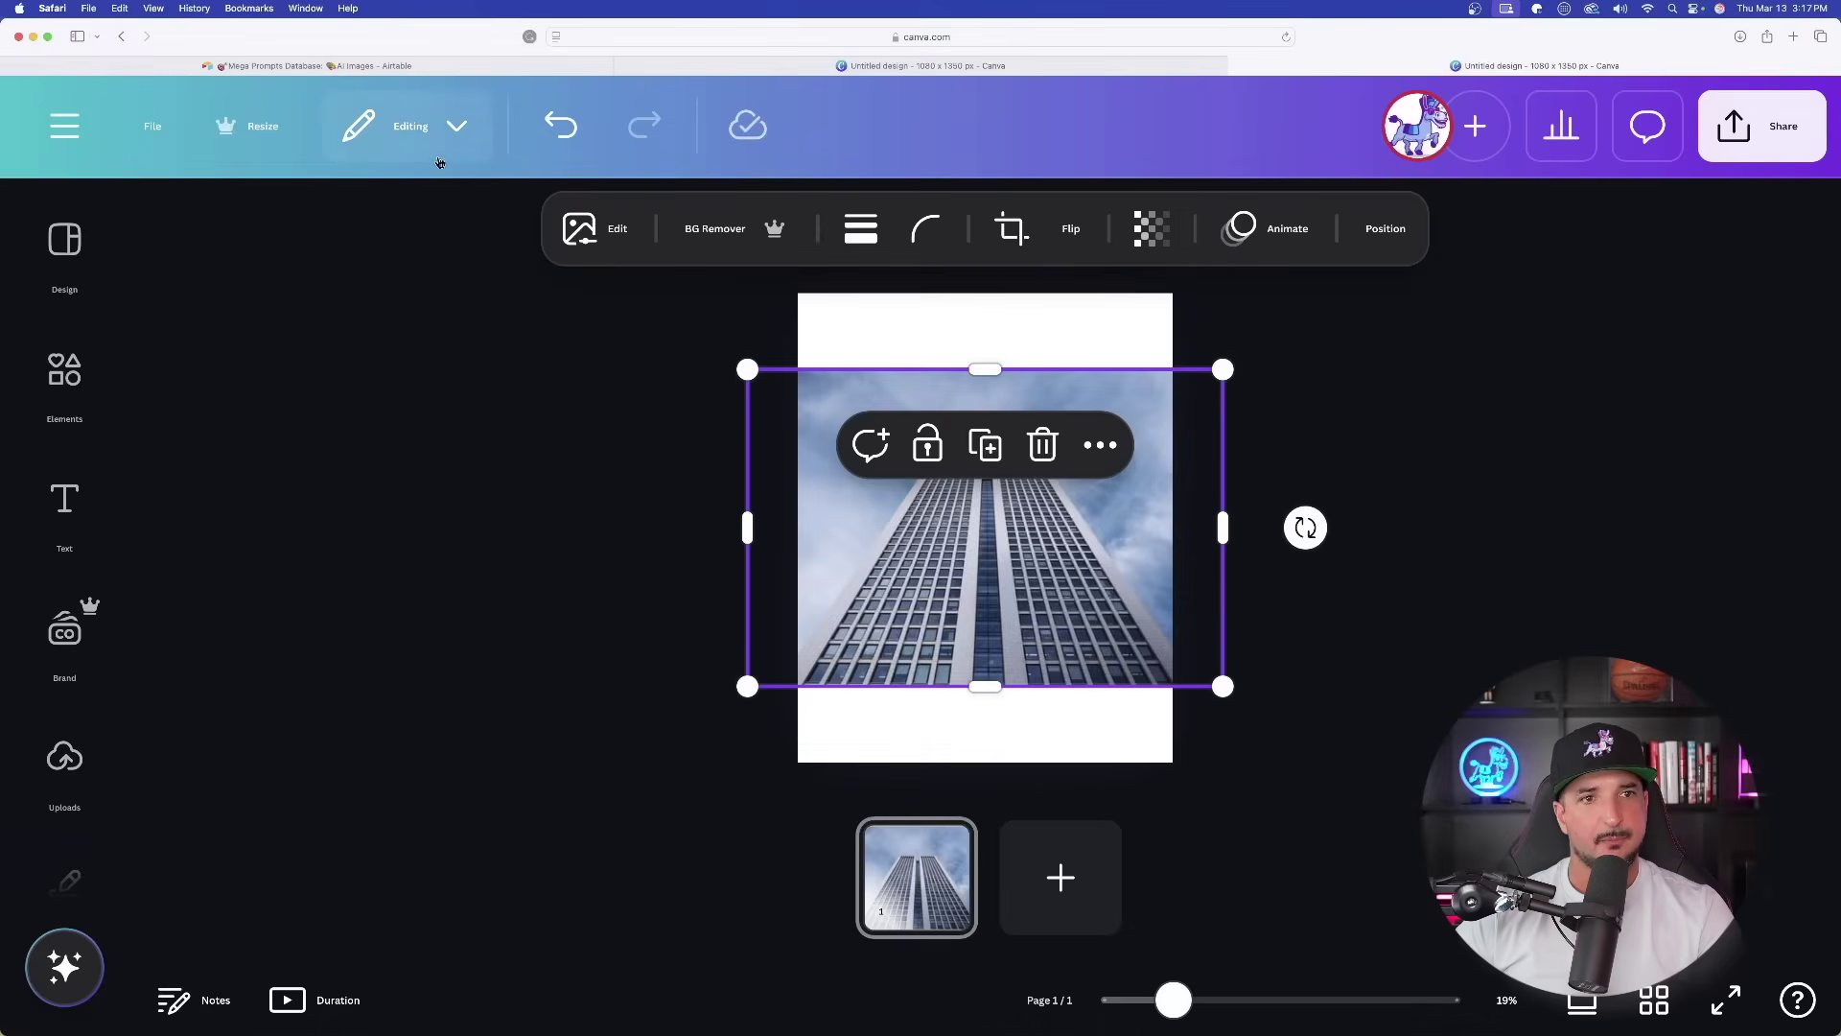
Resize the skyscraper design to a 1280 × 720 px YouTube Thumbnail.
{"action": "left_click", "coordinate": [252, 127]}
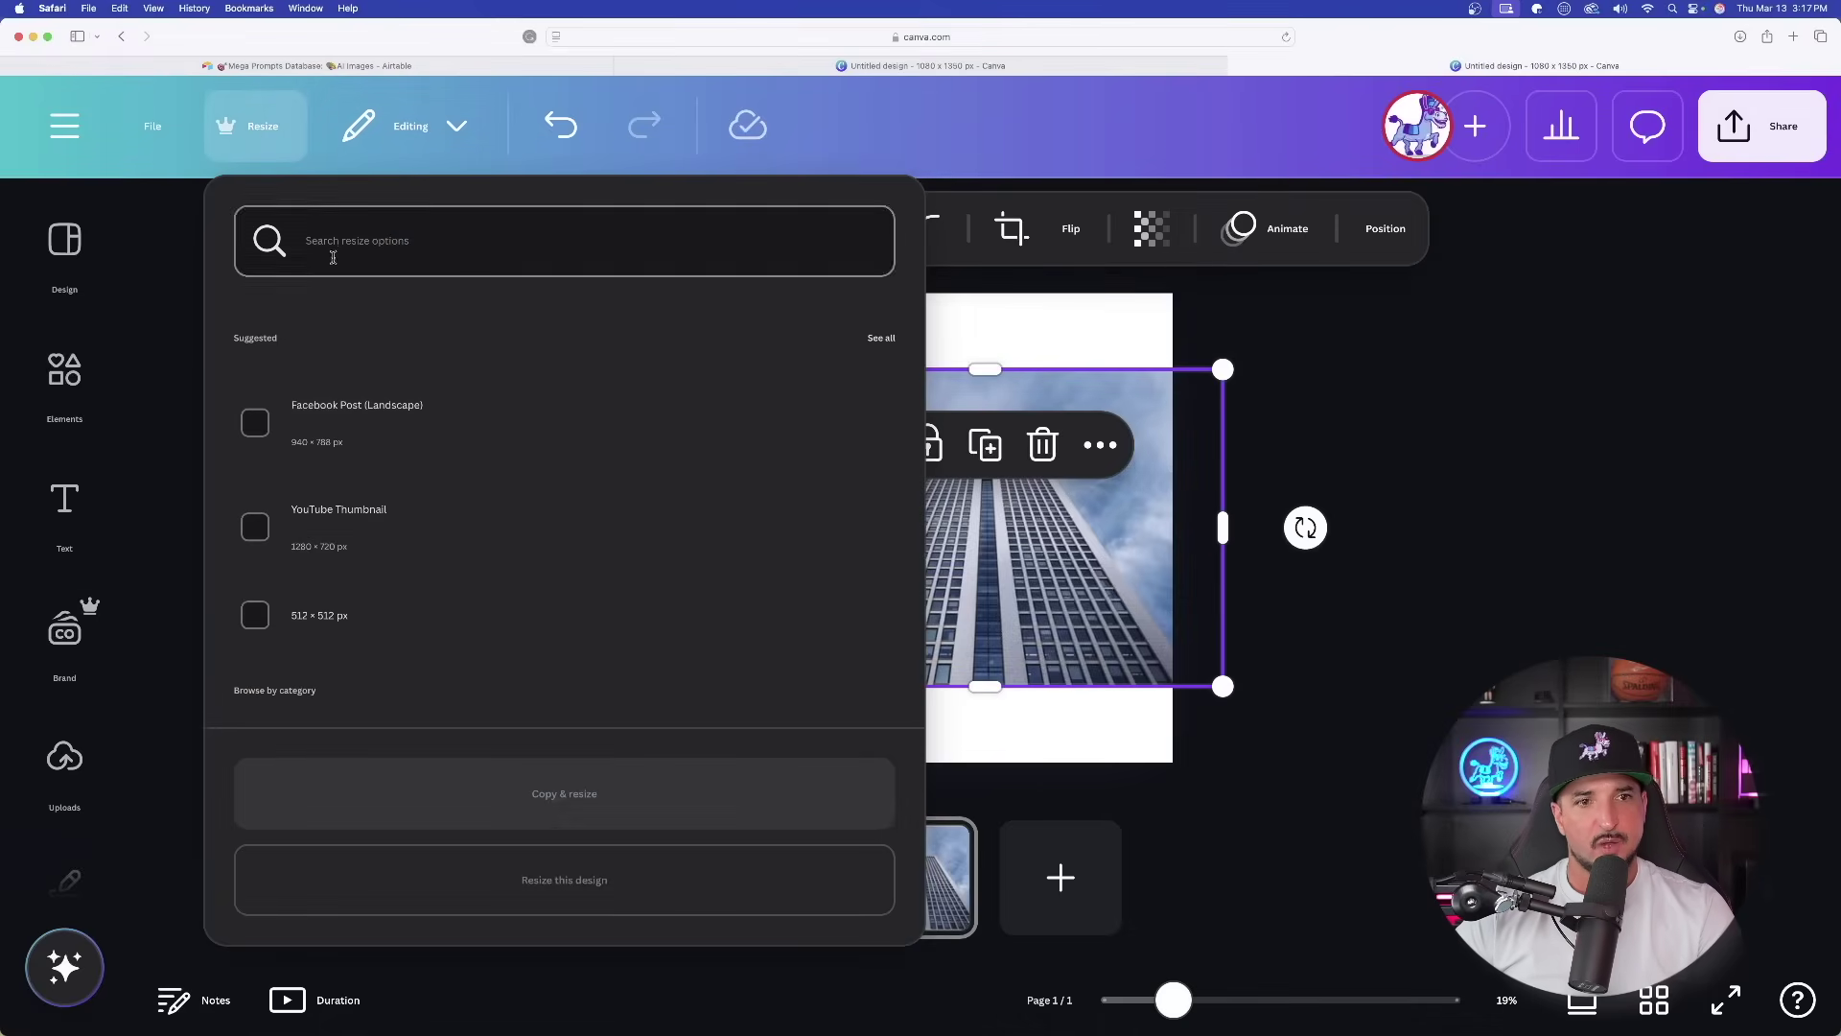
{"action": "left_click", "coordinate": [362, 526]}
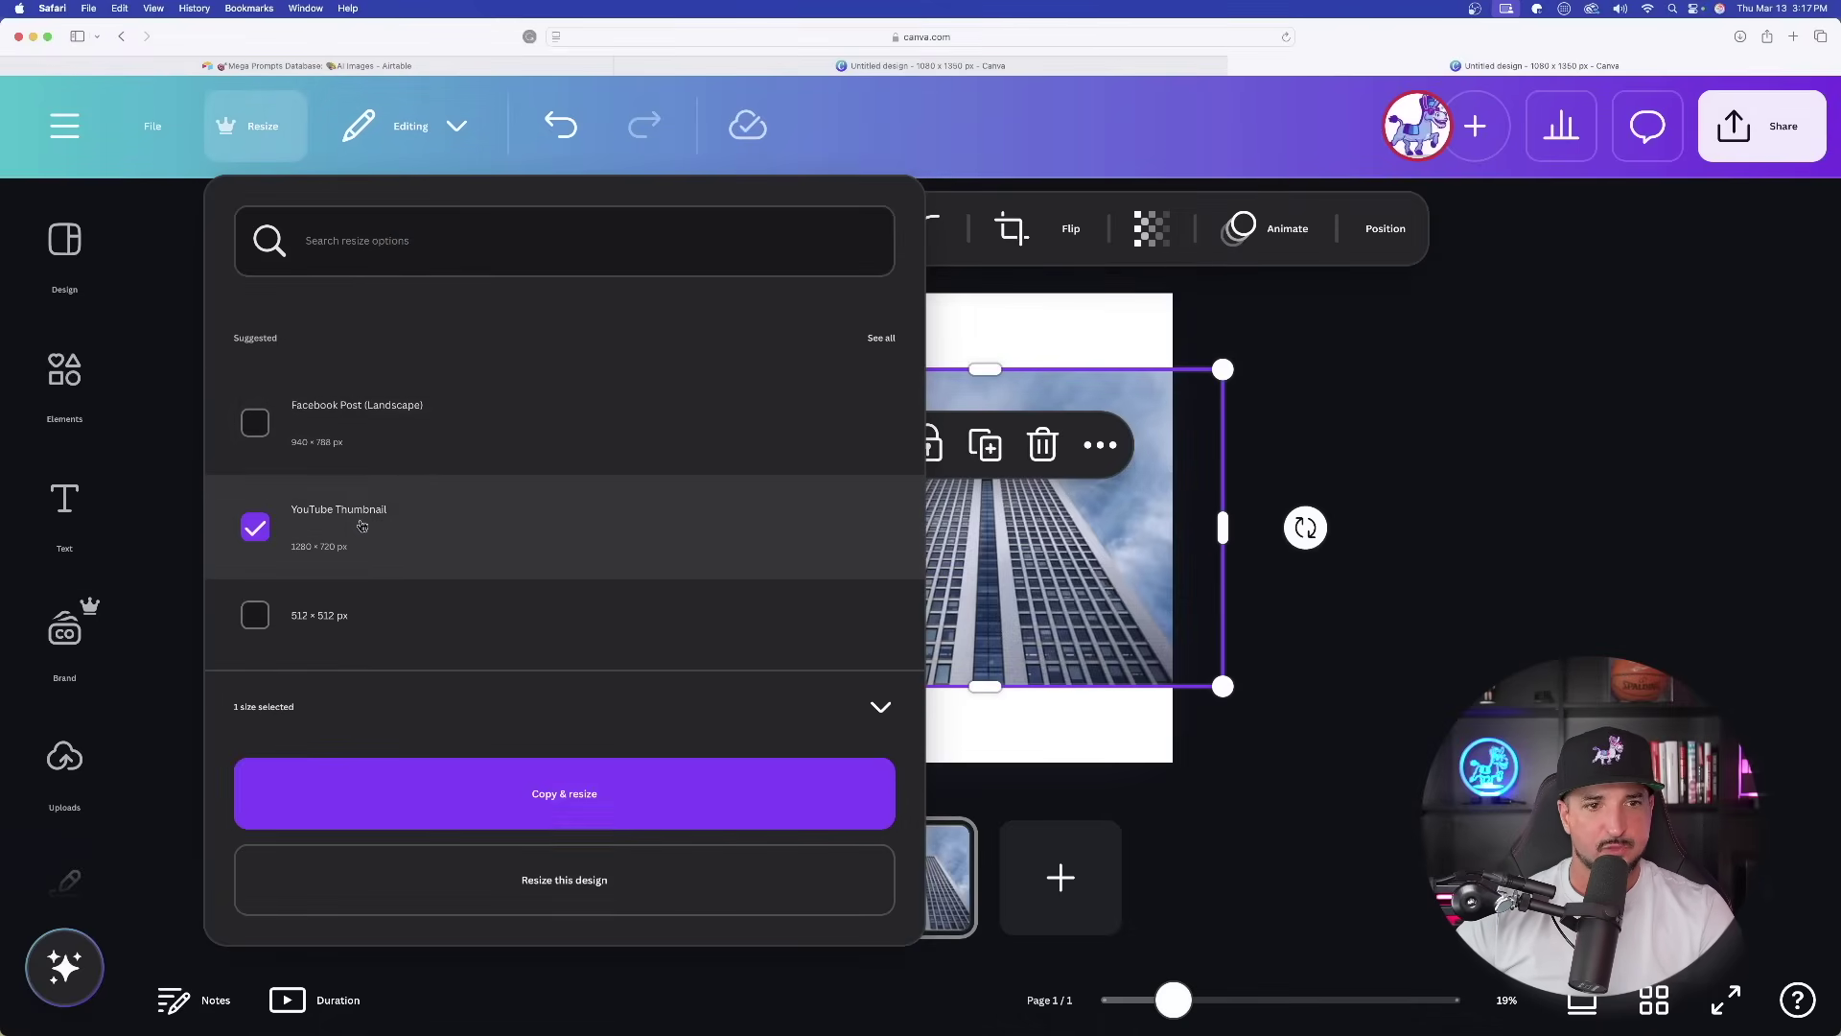
{"action": "left_click", "coordinate": [637, 874]}
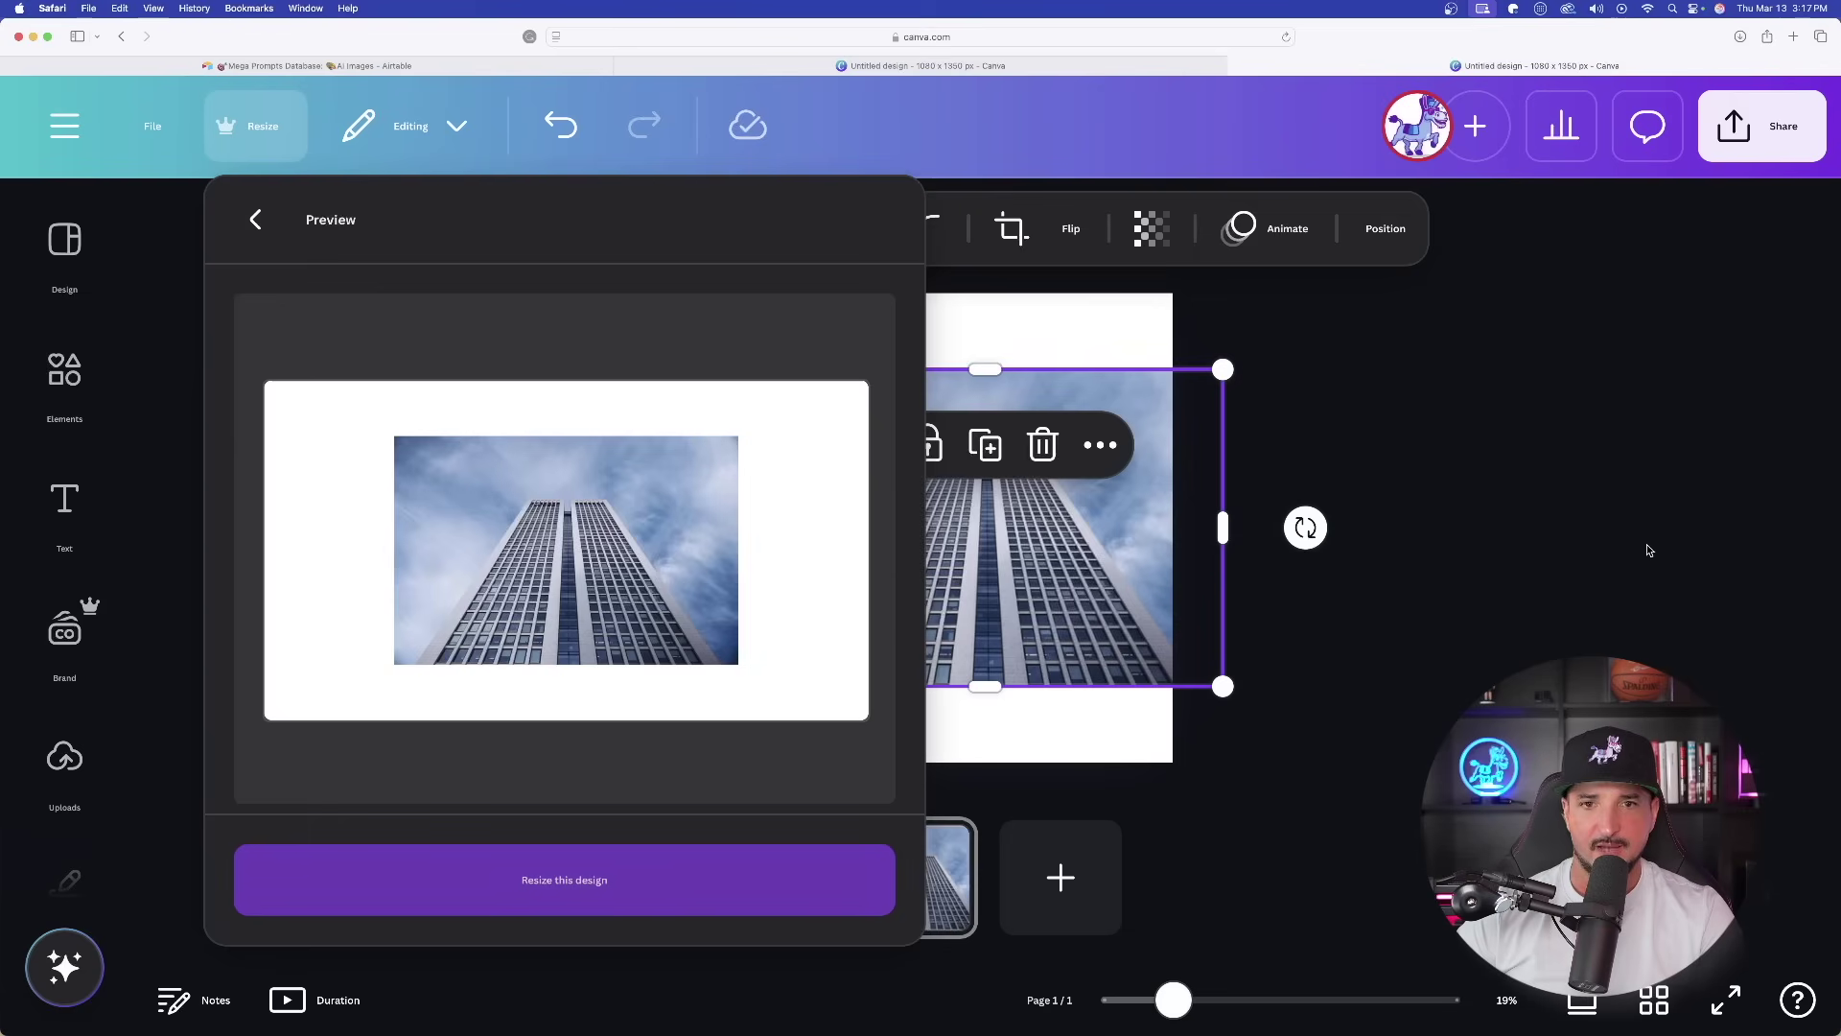
{"action": "left_click", "coordinate": [518, 883]}
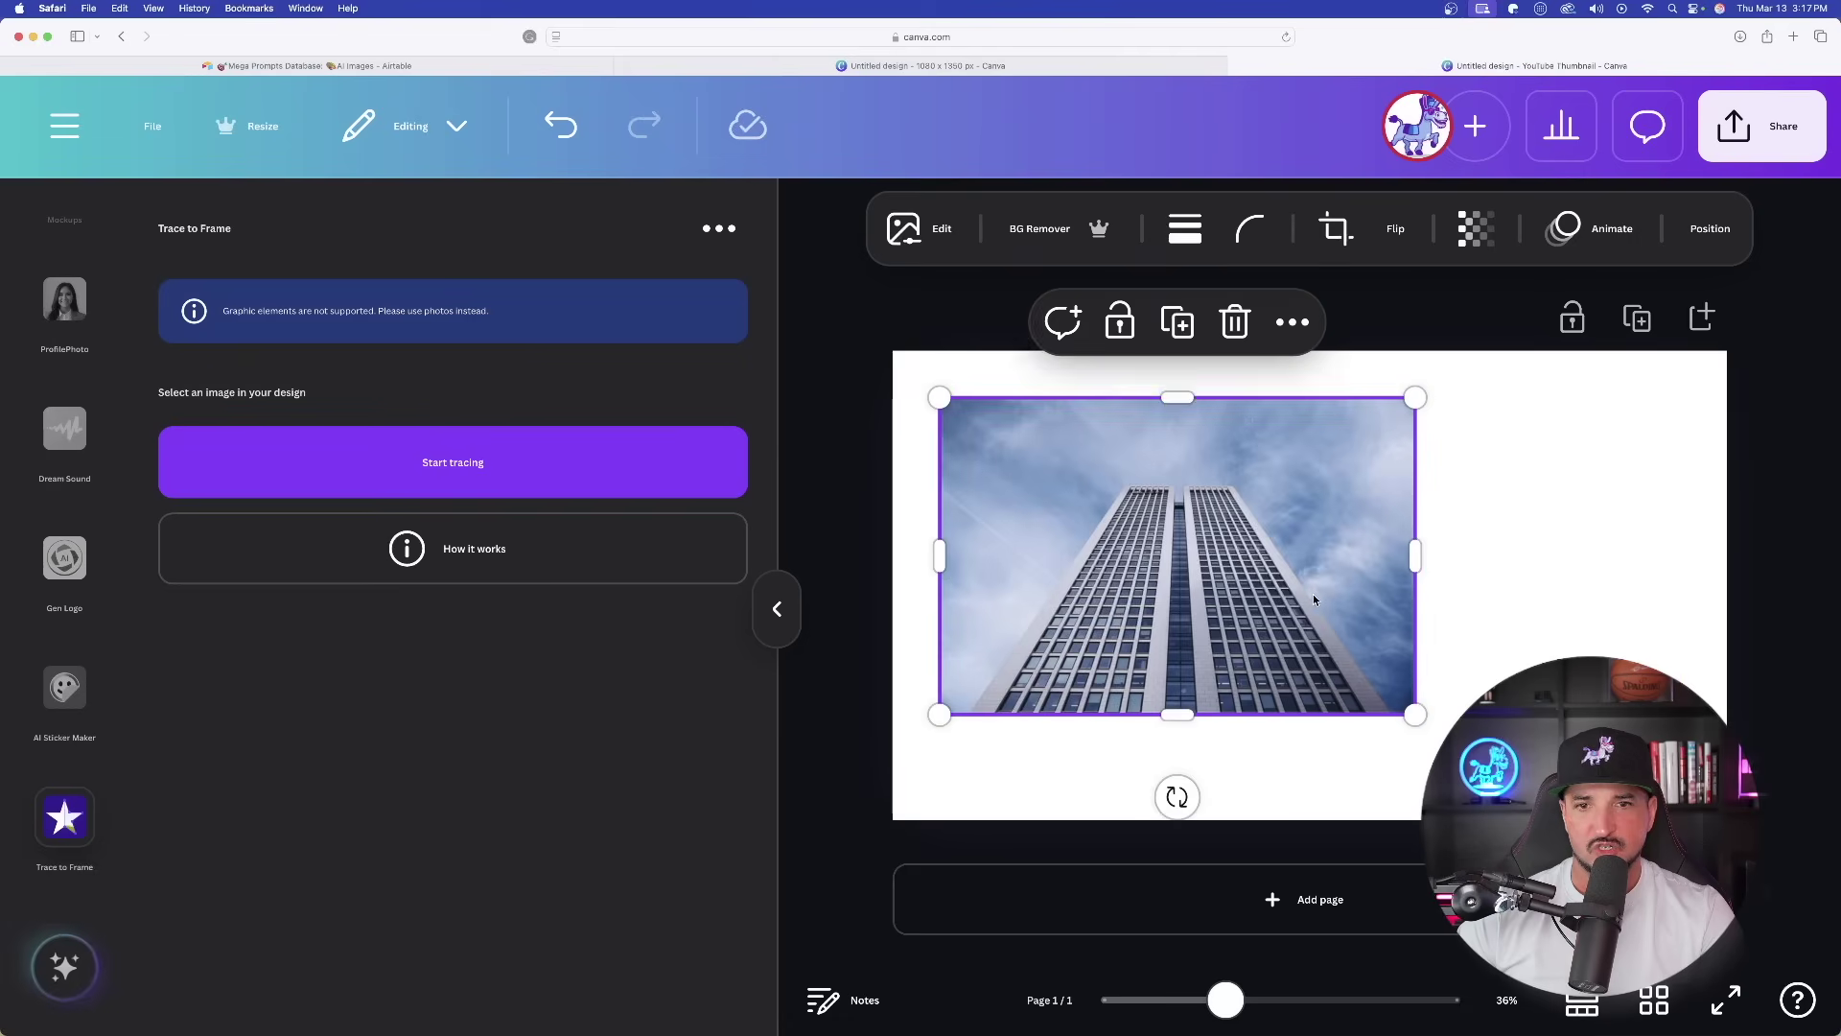
Enlarge and centre the skyscraper photo, then trace a four-point outline from its base to the tower's top corners.
{"action": "left_click_drag", "start_coordinate": [1414, 712], "coordinate": [1594, 786]}
{"action": "left_click_drag", "start_coordinate": [1246, 594], "coordinate": [1288, 563]}
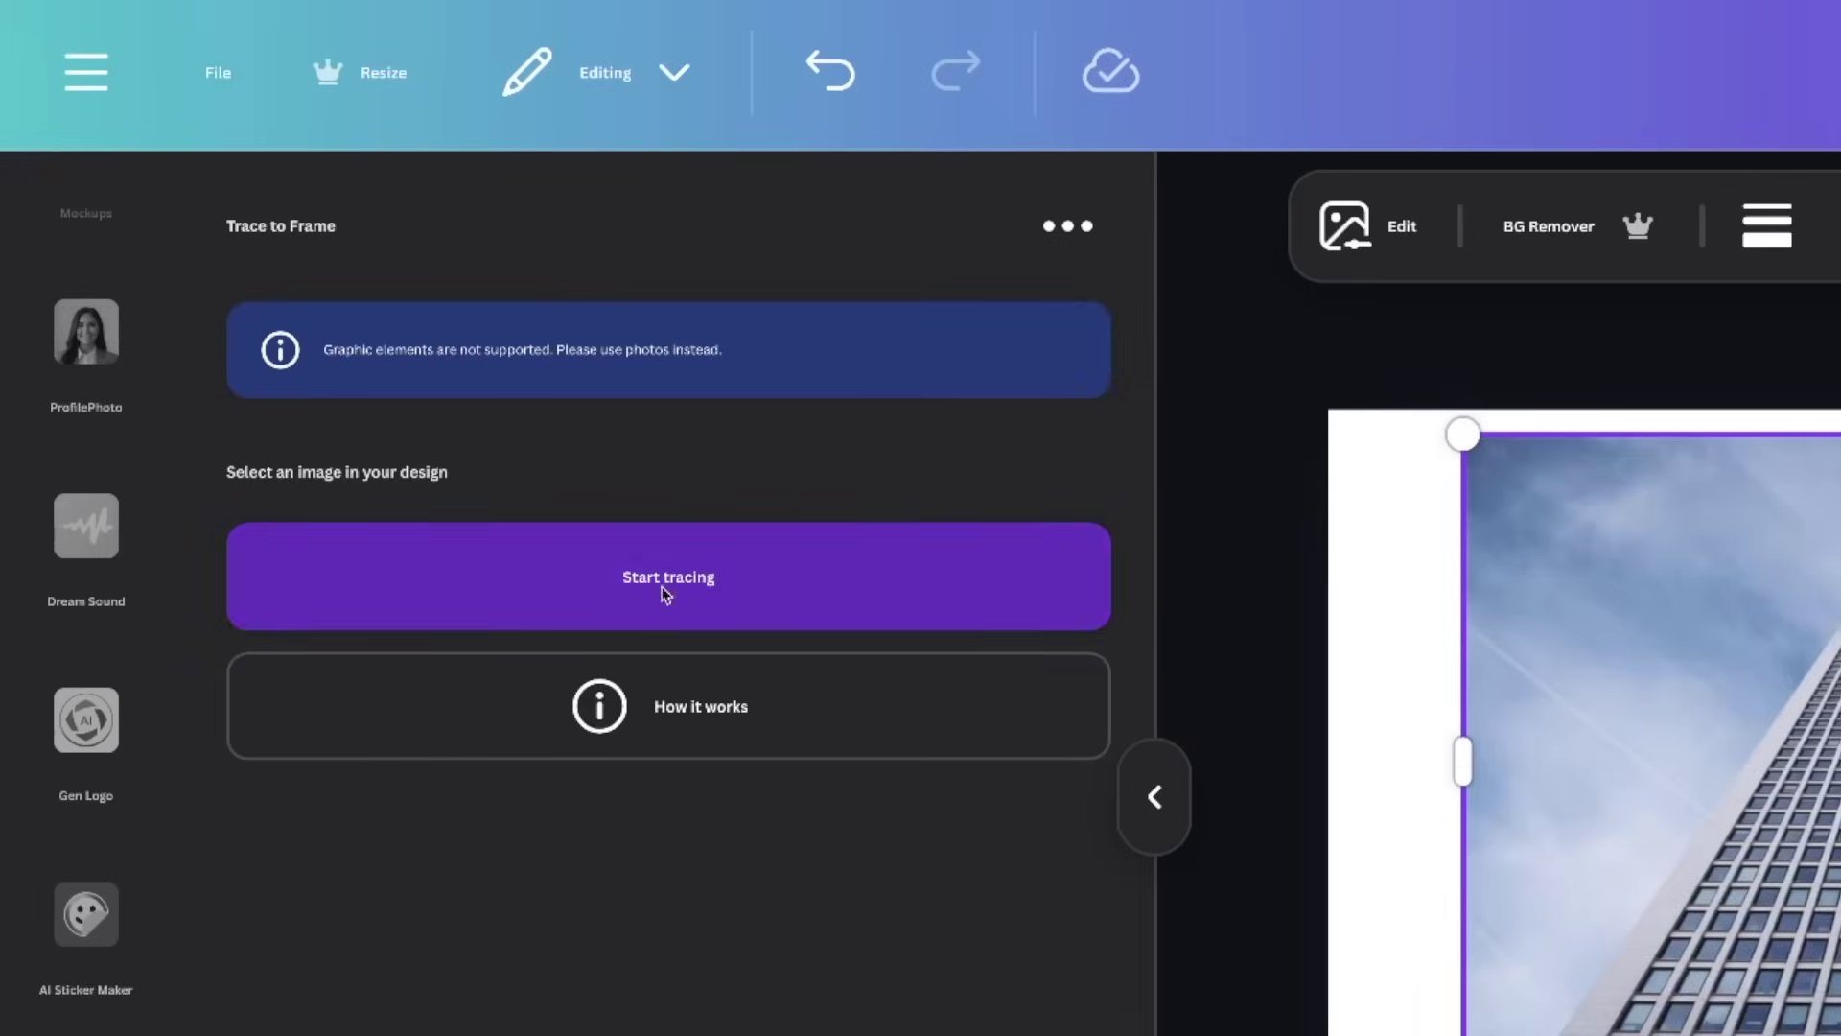
{"action": "left_click", "coordinate": [667, 587]}
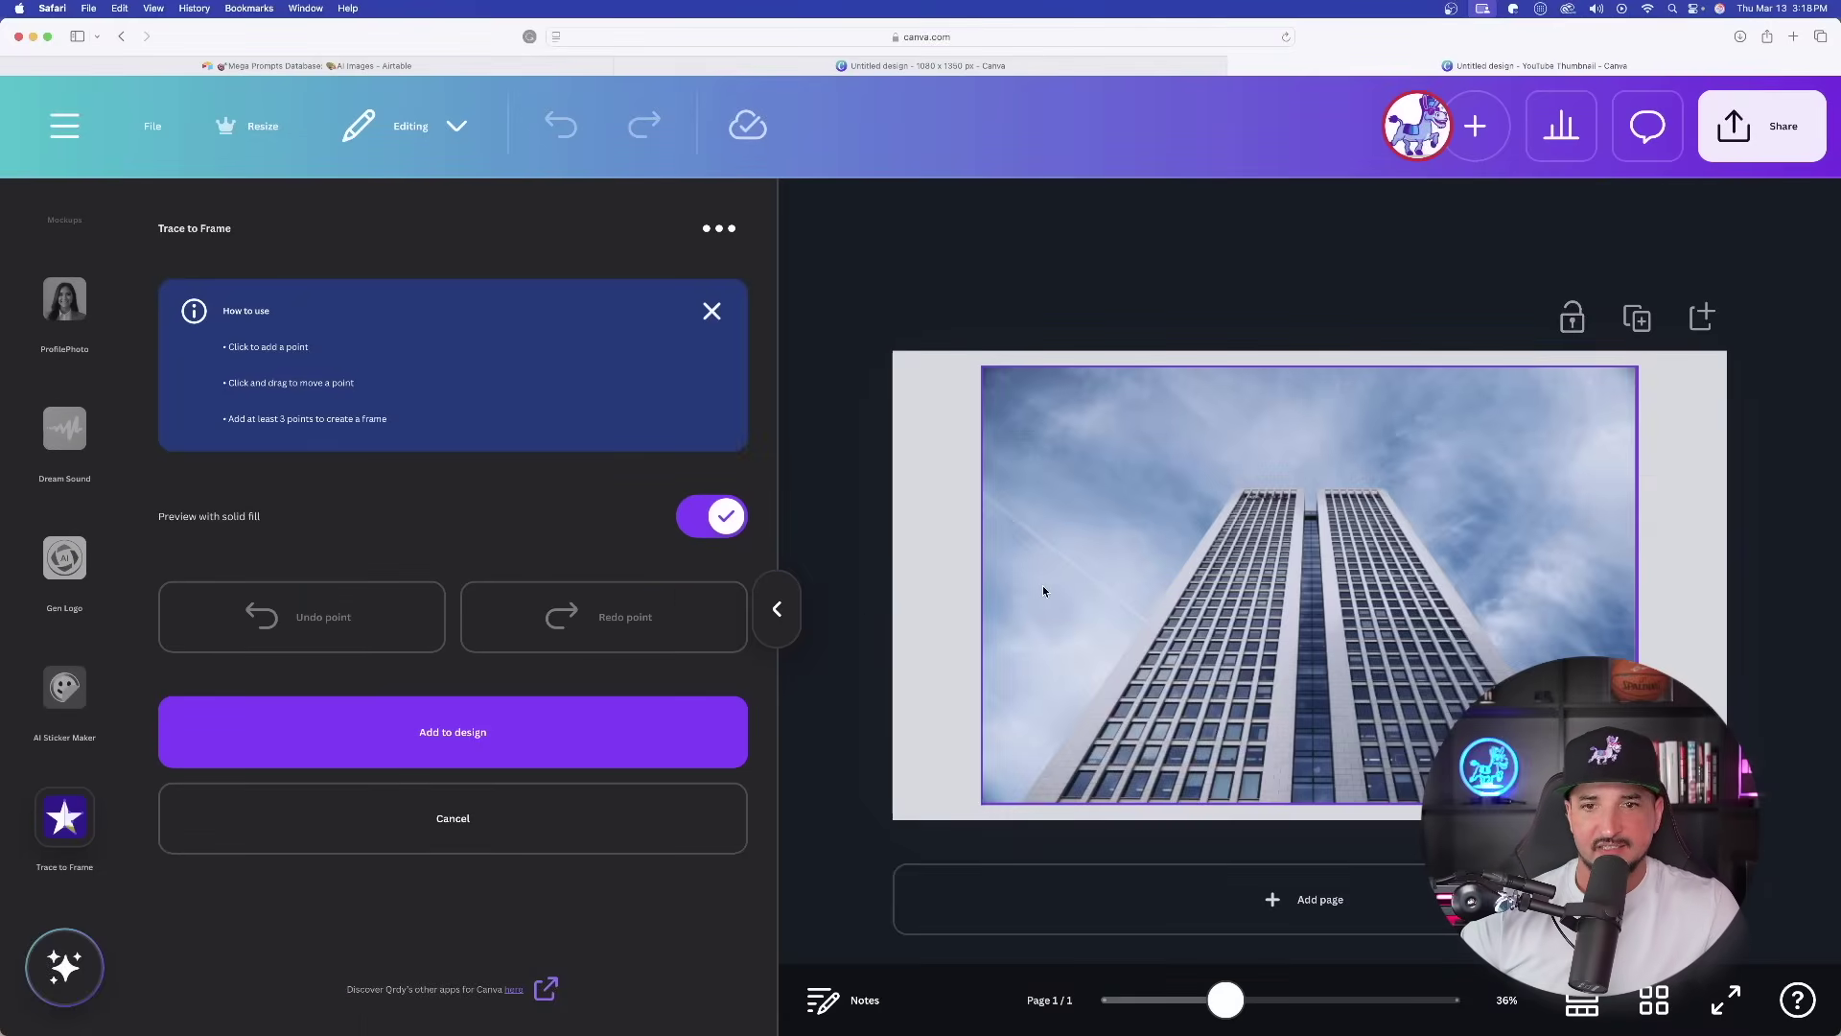
{"action": "left_click", "coordinate": [1025, 799]}
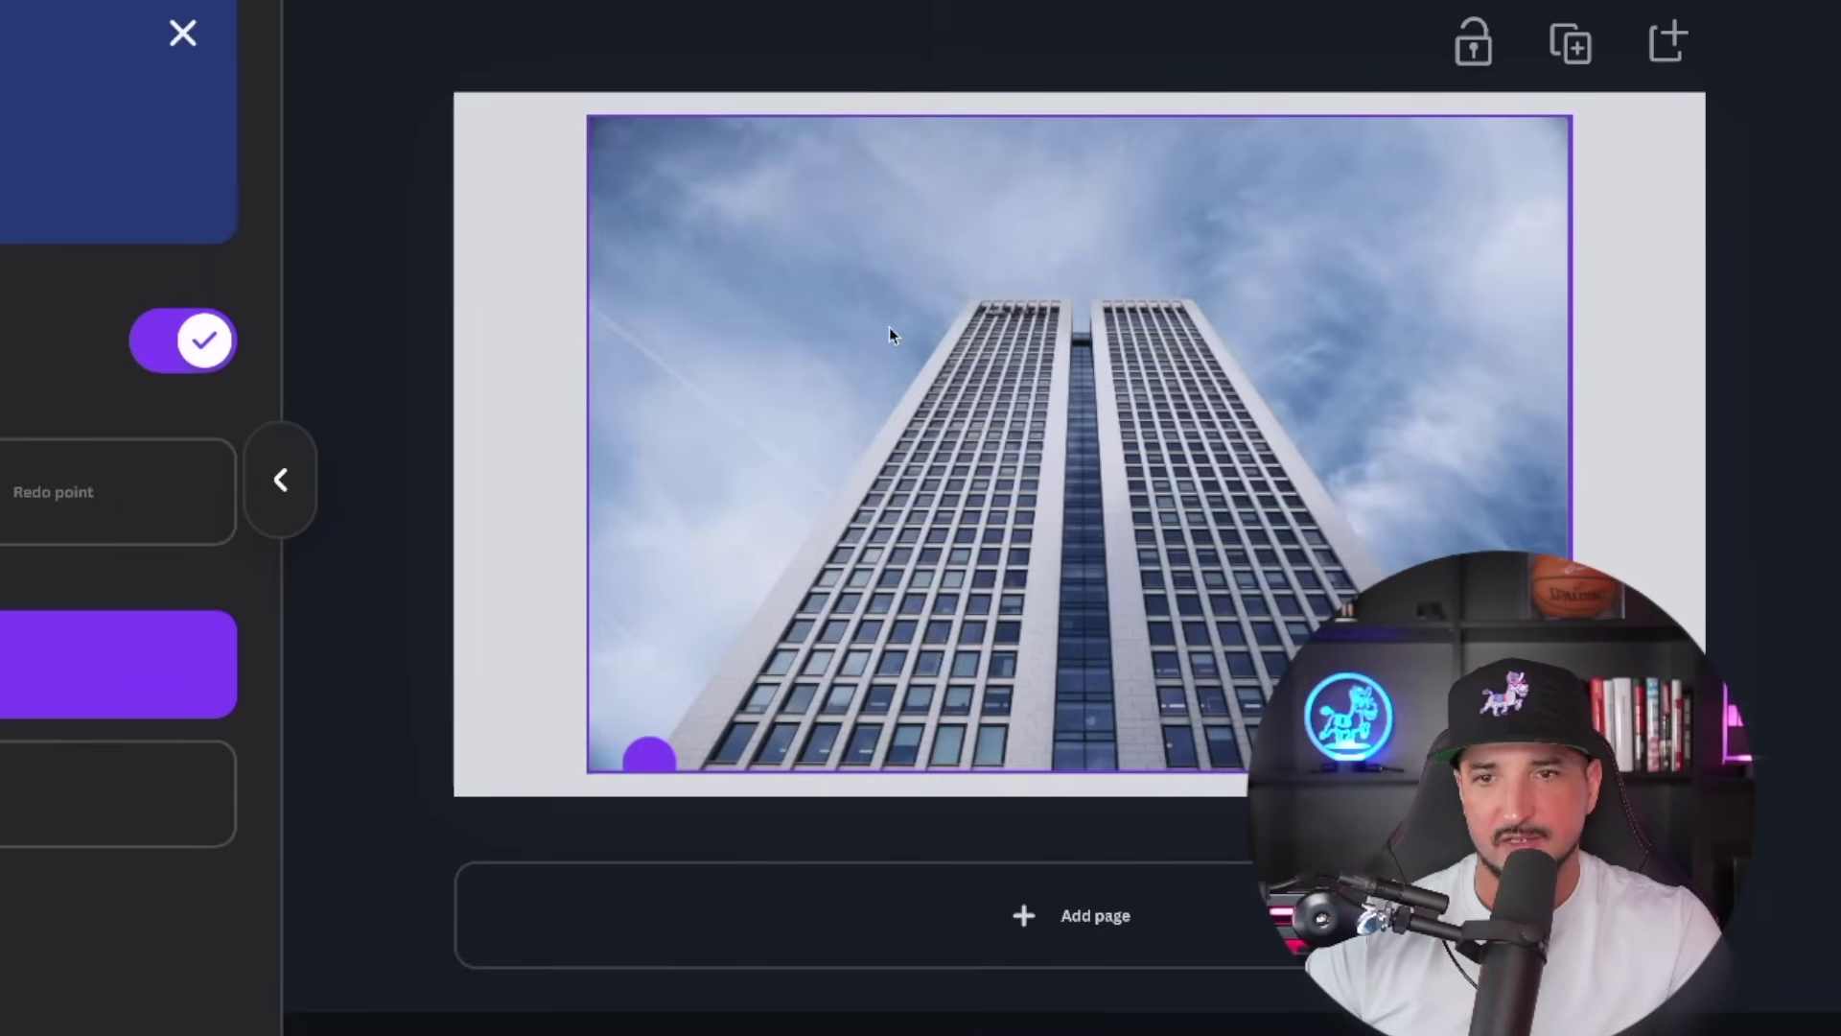
{"action": "left_click", "coordinate": [971, 303]}
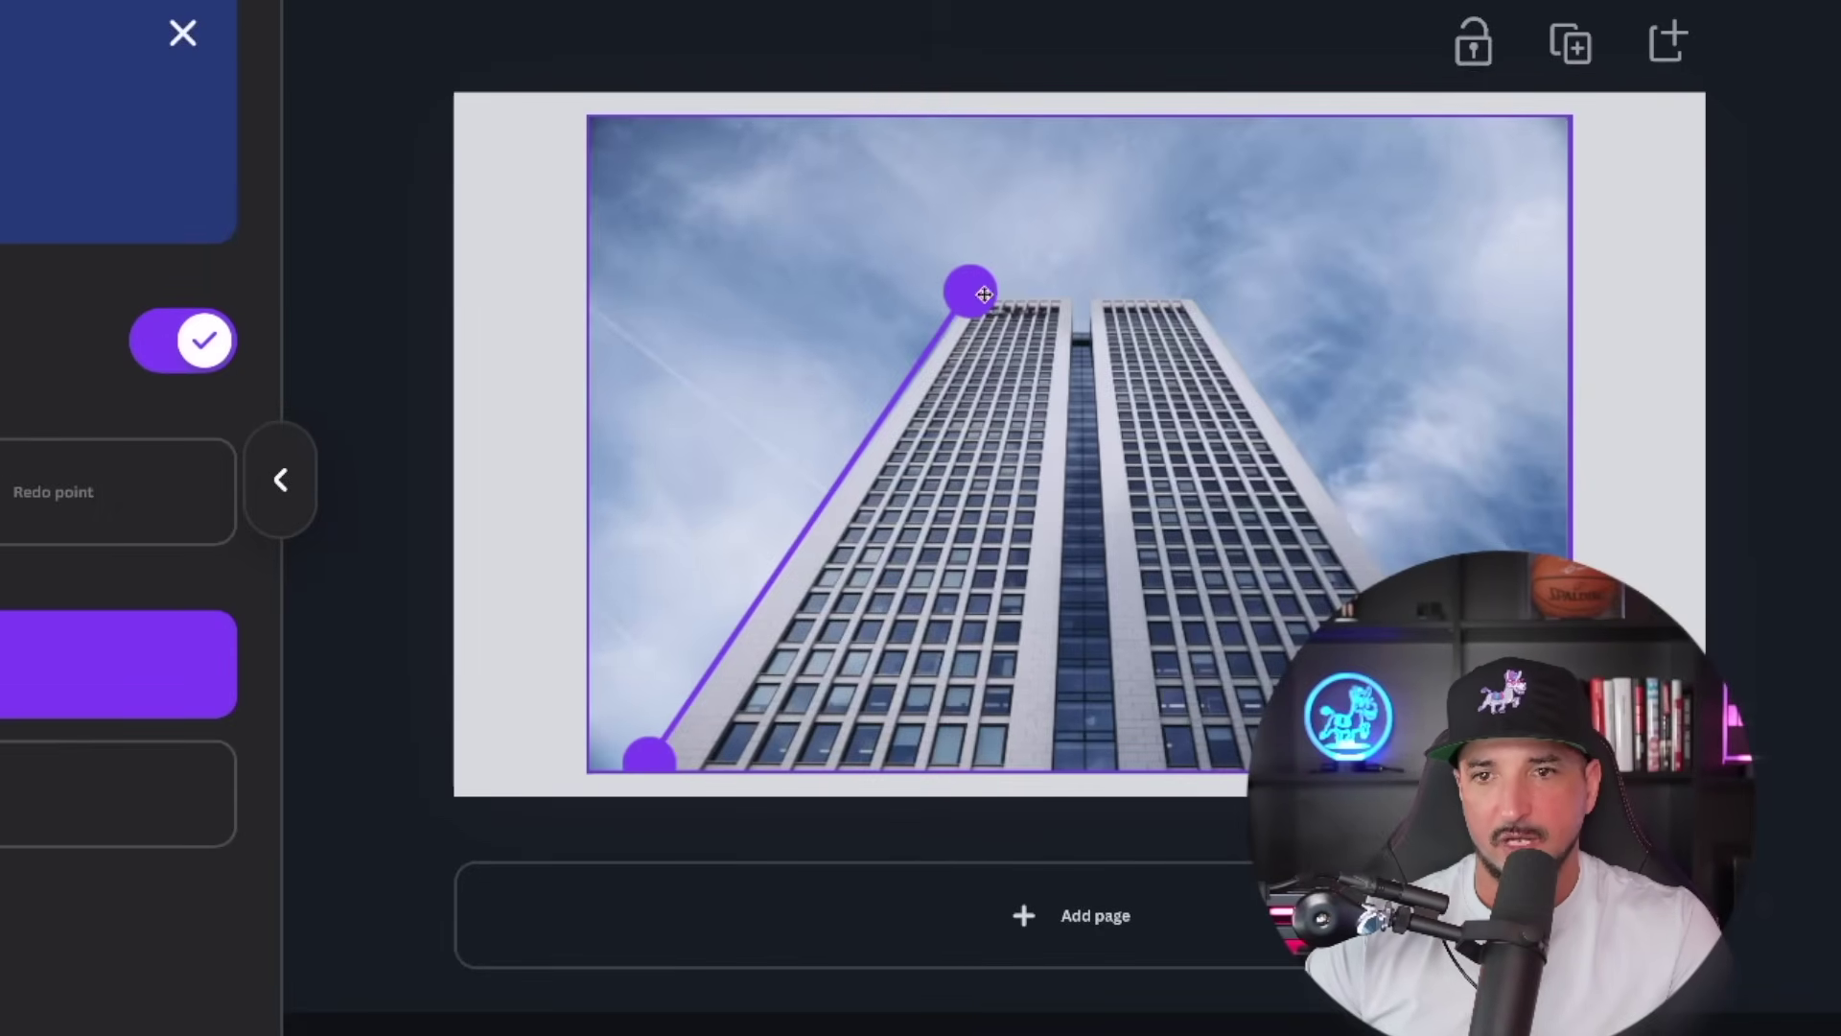
{"action": "left_click", "coordinate": [1189, 295]}
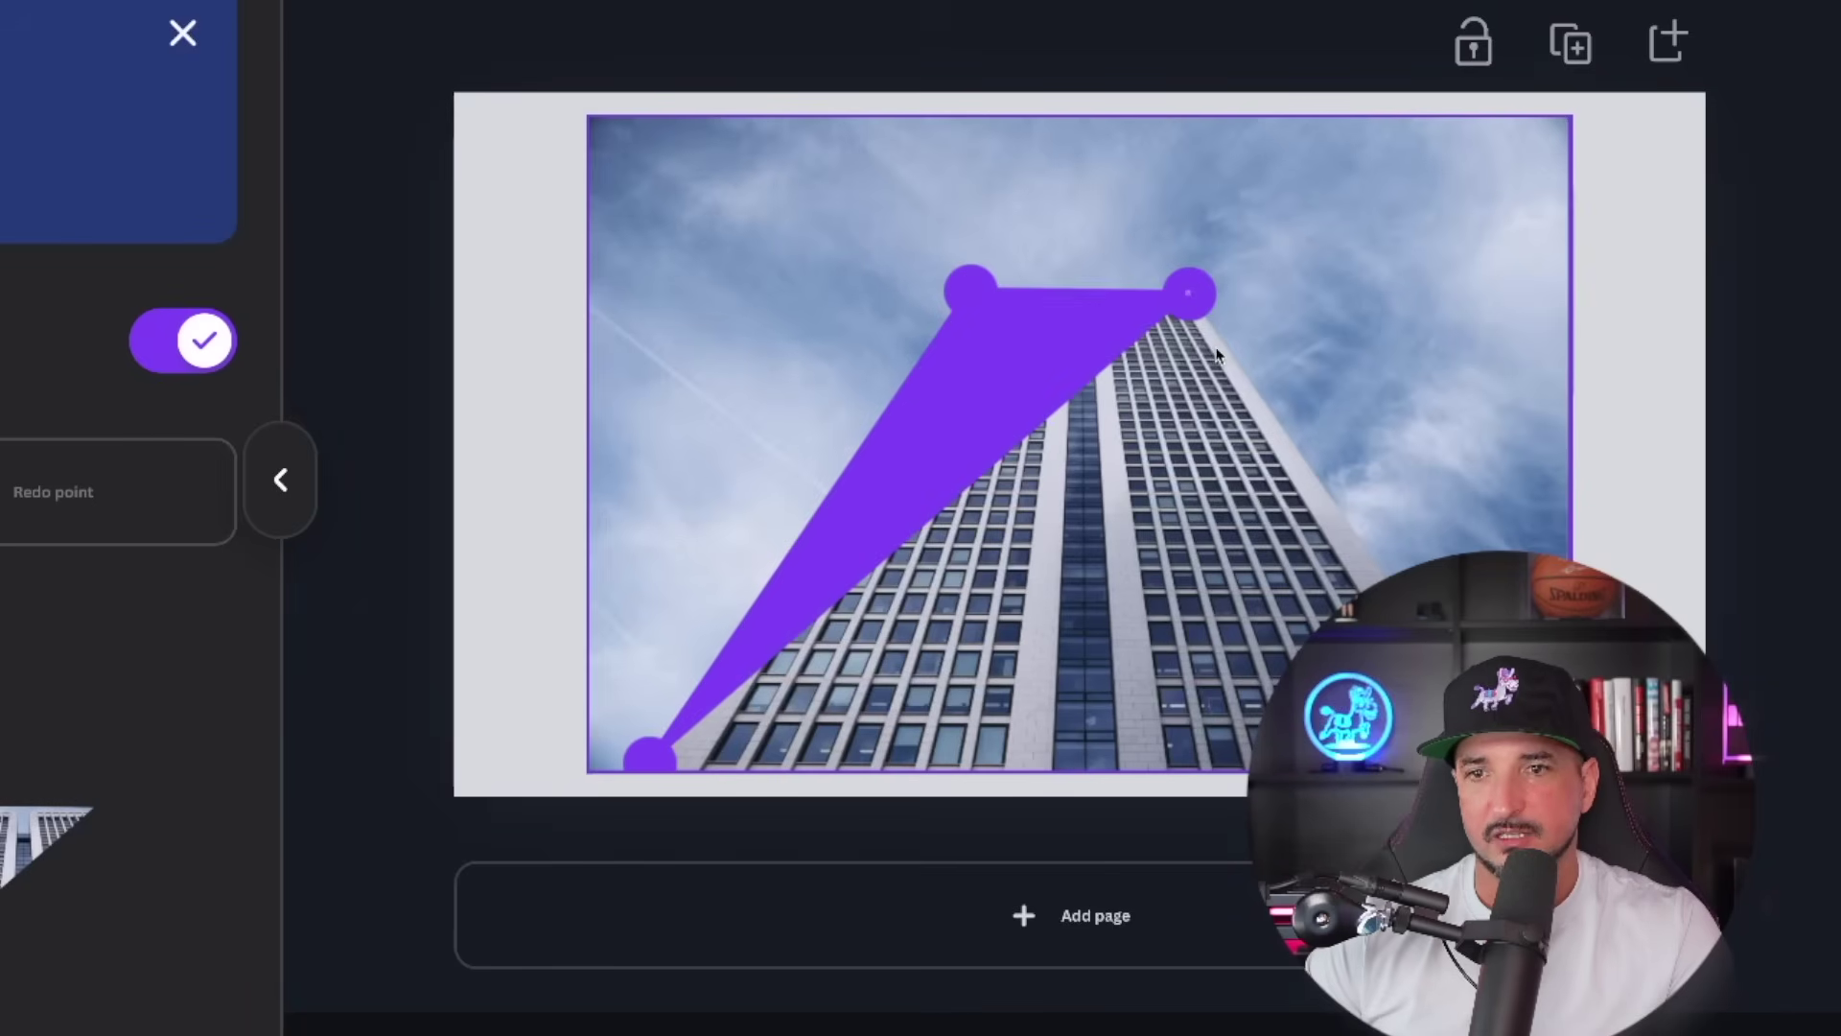
{"action": "left_click", "coordinate": [1496, 758]}
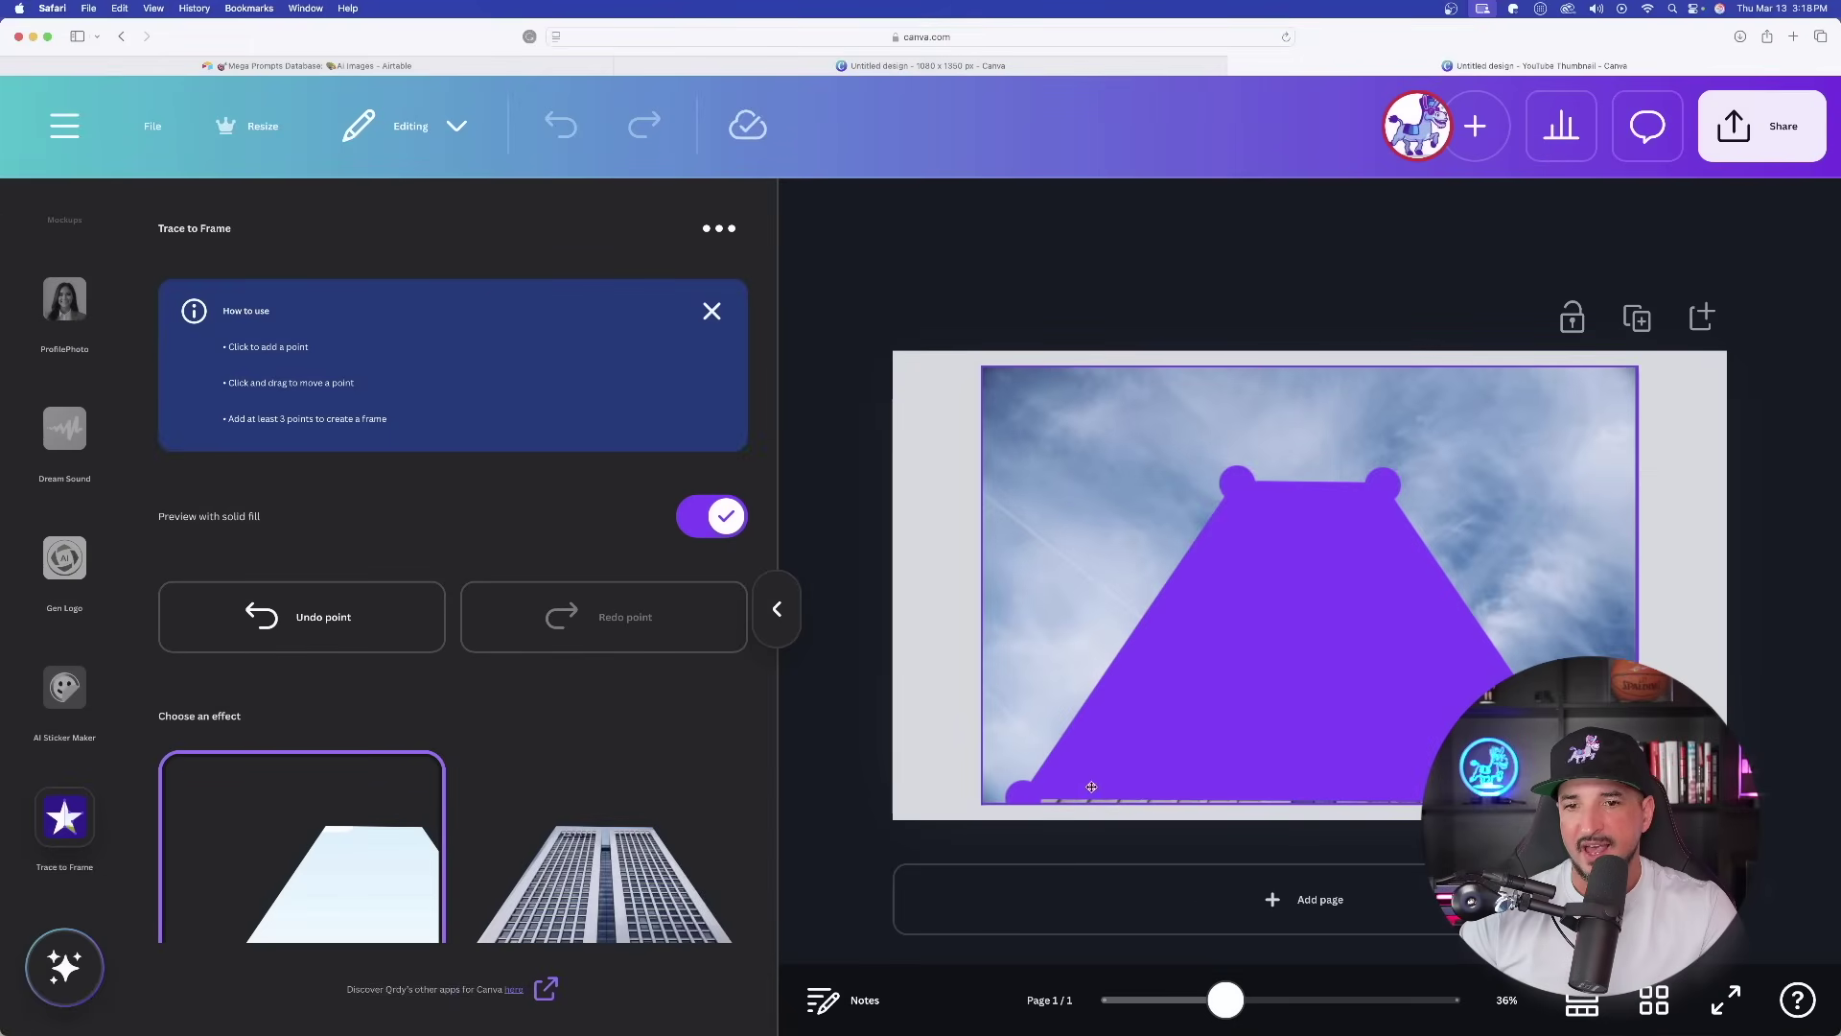
Crop the photo to the traced tower shape and add the cutout to the design.
{"action": "scroll", "coordinate": [383, 641], "scroll_direction": "down", "scroll_amount": 3}
{"action": "scroll", "coordinate": [451, 554], "scroll_direction": "down", "scroll_amount": 1}
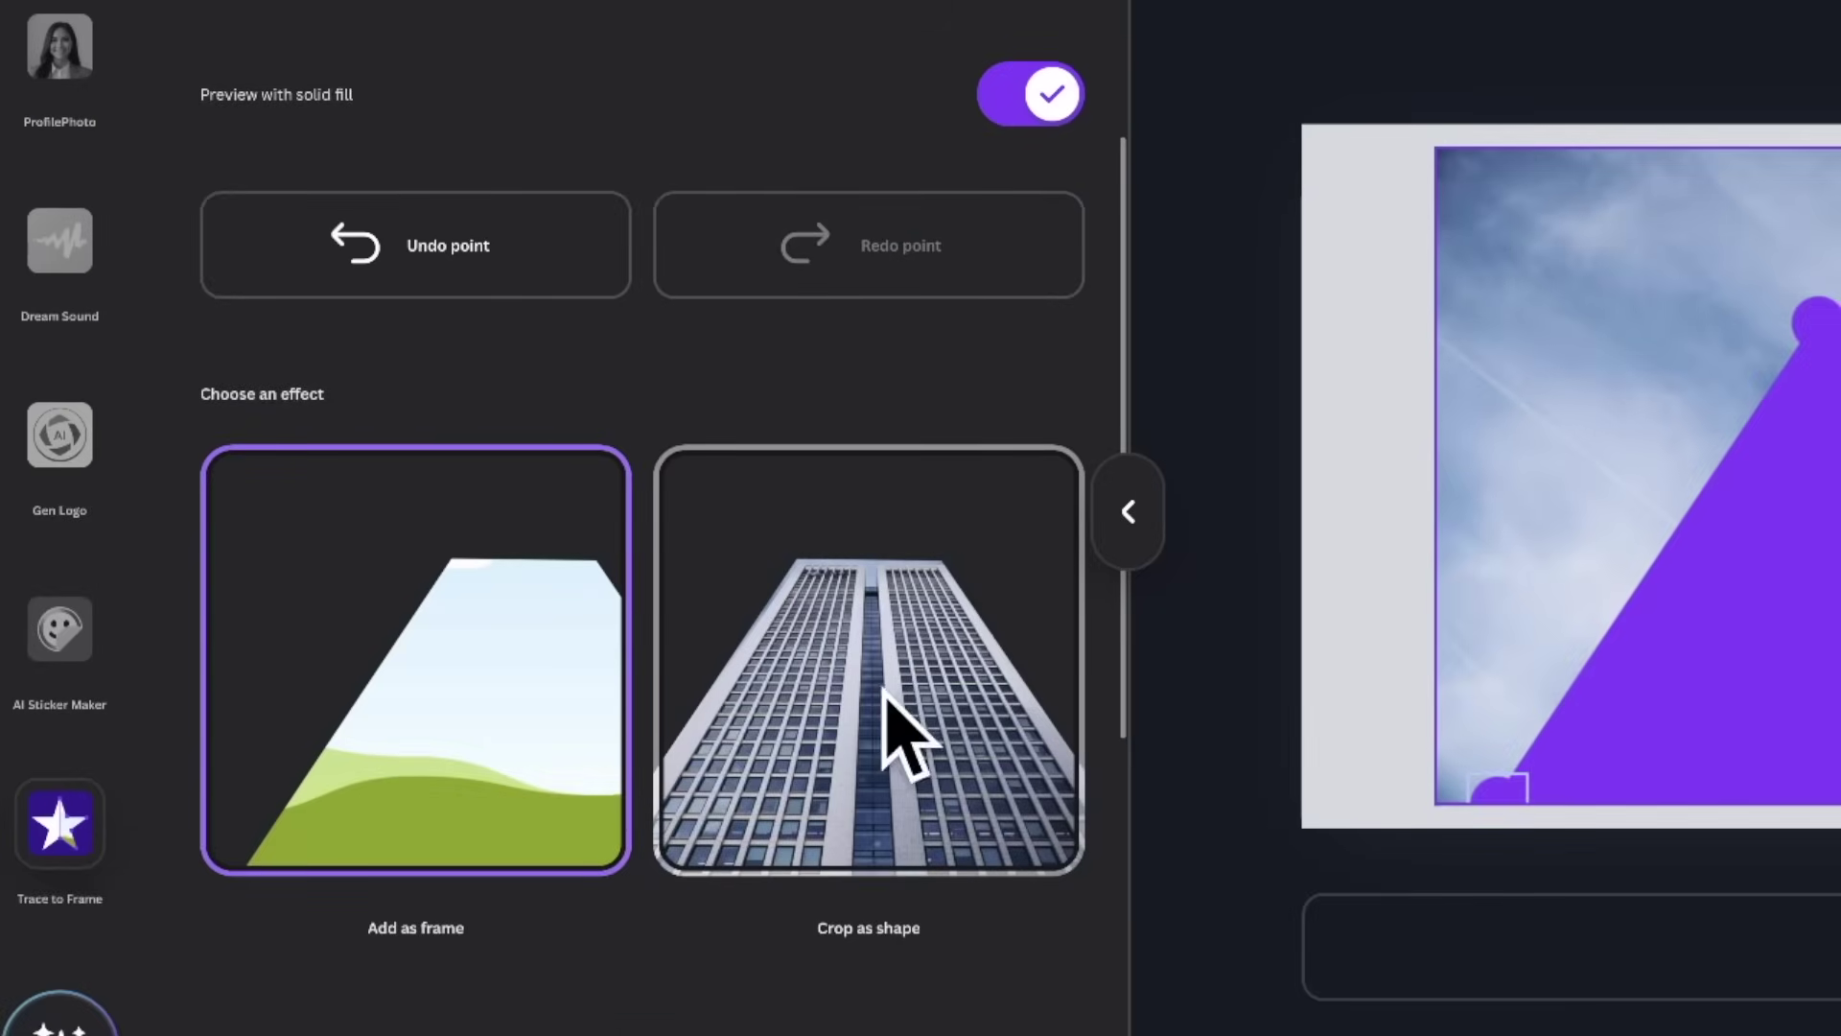
{"action": "scroll", "coordinate": [489, 527], "scroll_direction": "down", "scroll_amount": 6}
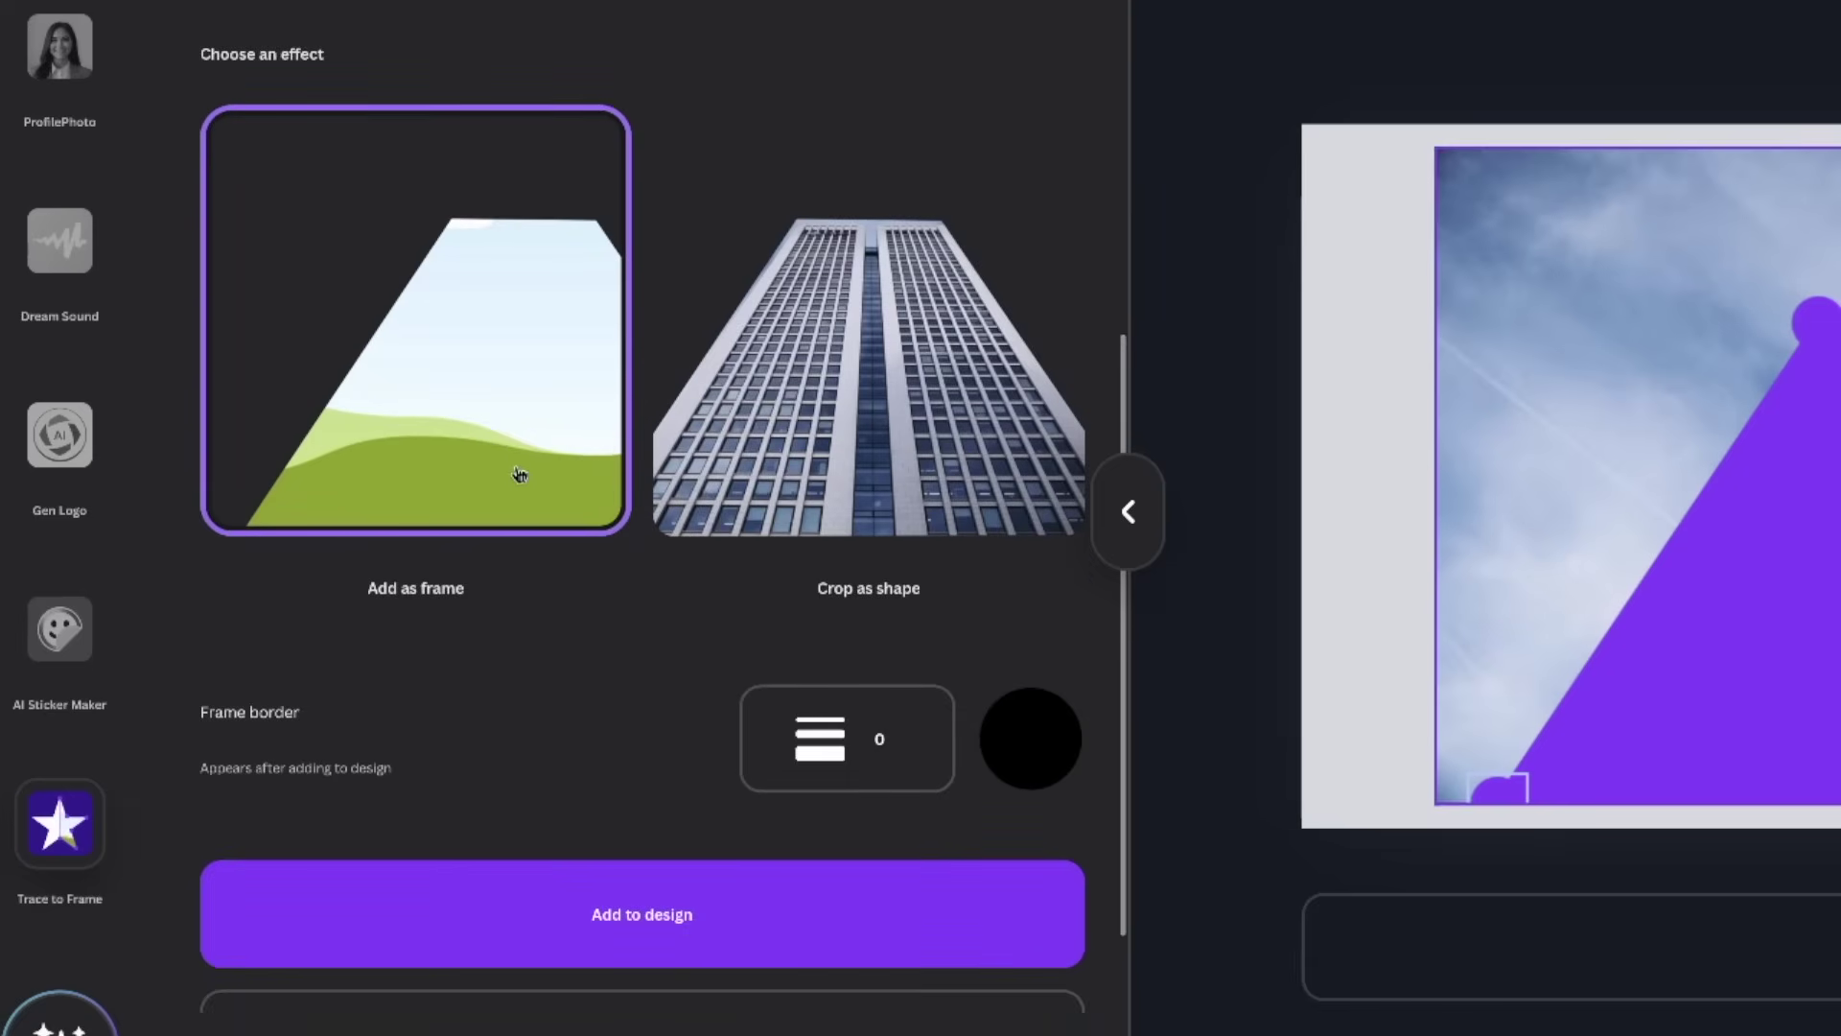
{"action": "scroll", "coordinate": [491, 355], "scroll_direction": "up", "scroll_amount": 6}
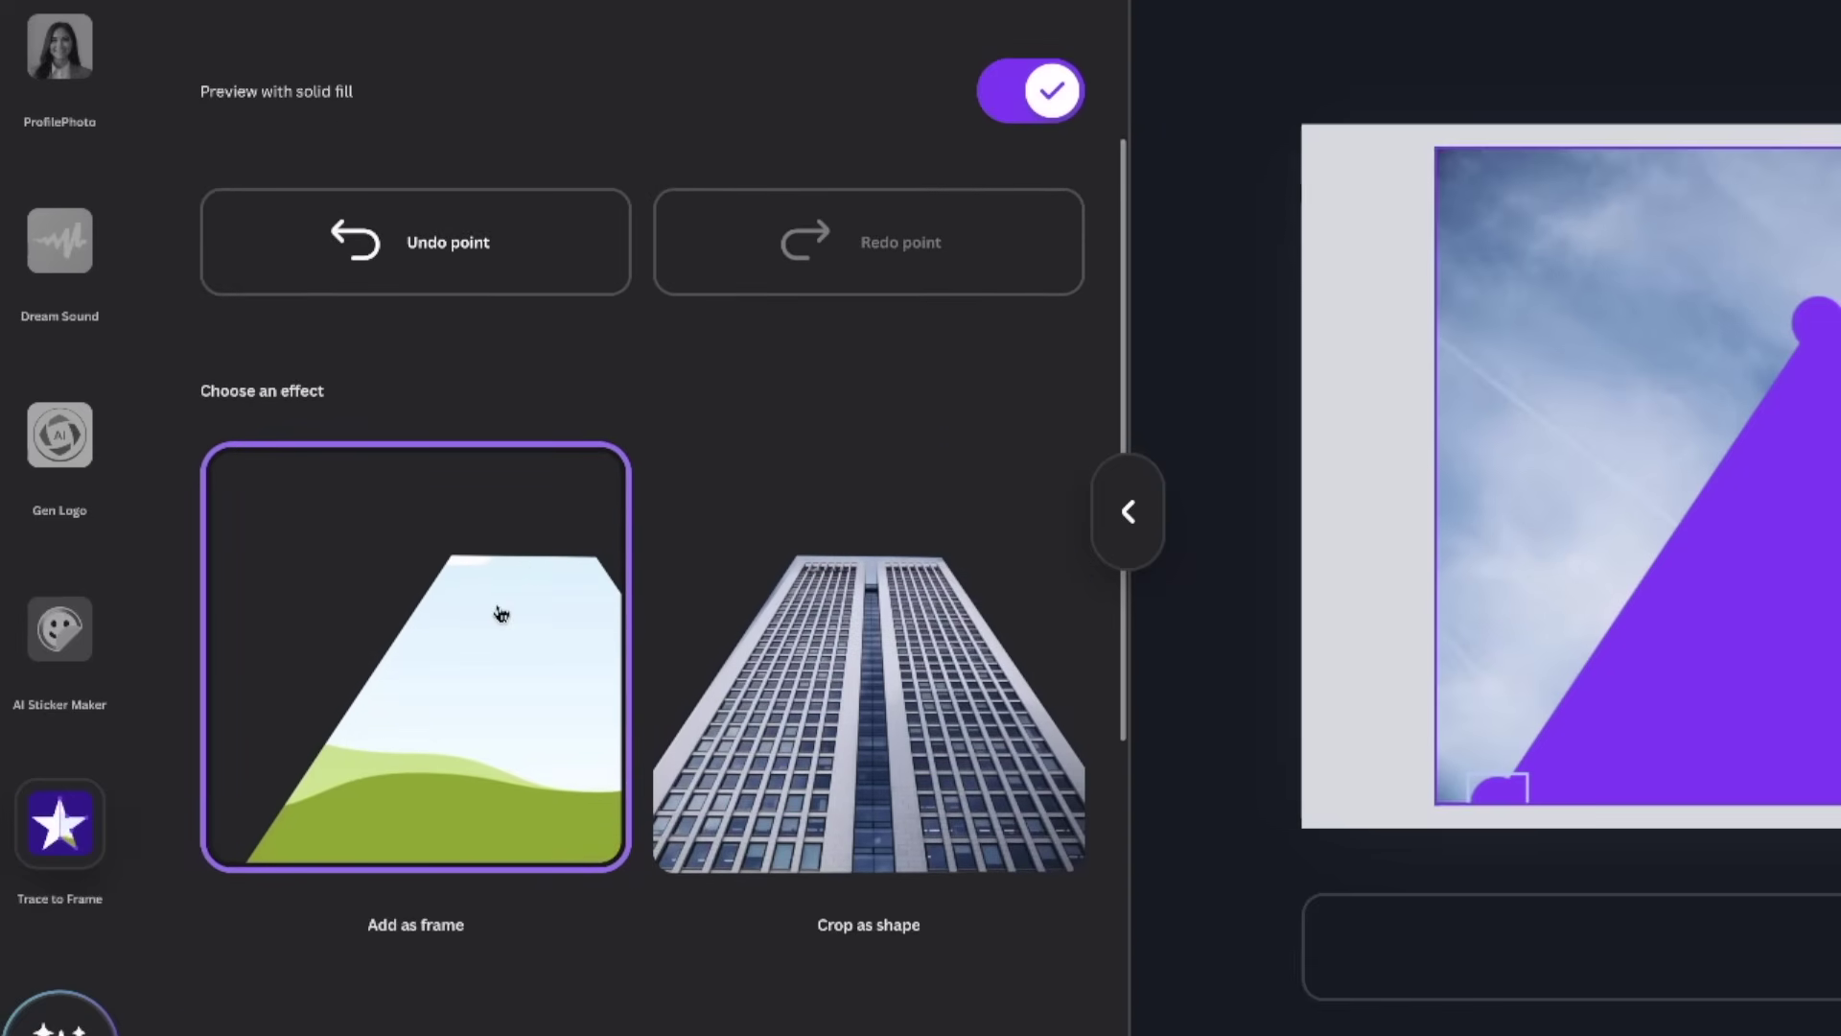
{"action": "left_click", "coordinate": [895, 689]}
{"action": "scroll", "coordinate": [775, 613], "scroll_direction": "down", "scroll_amount": 5}
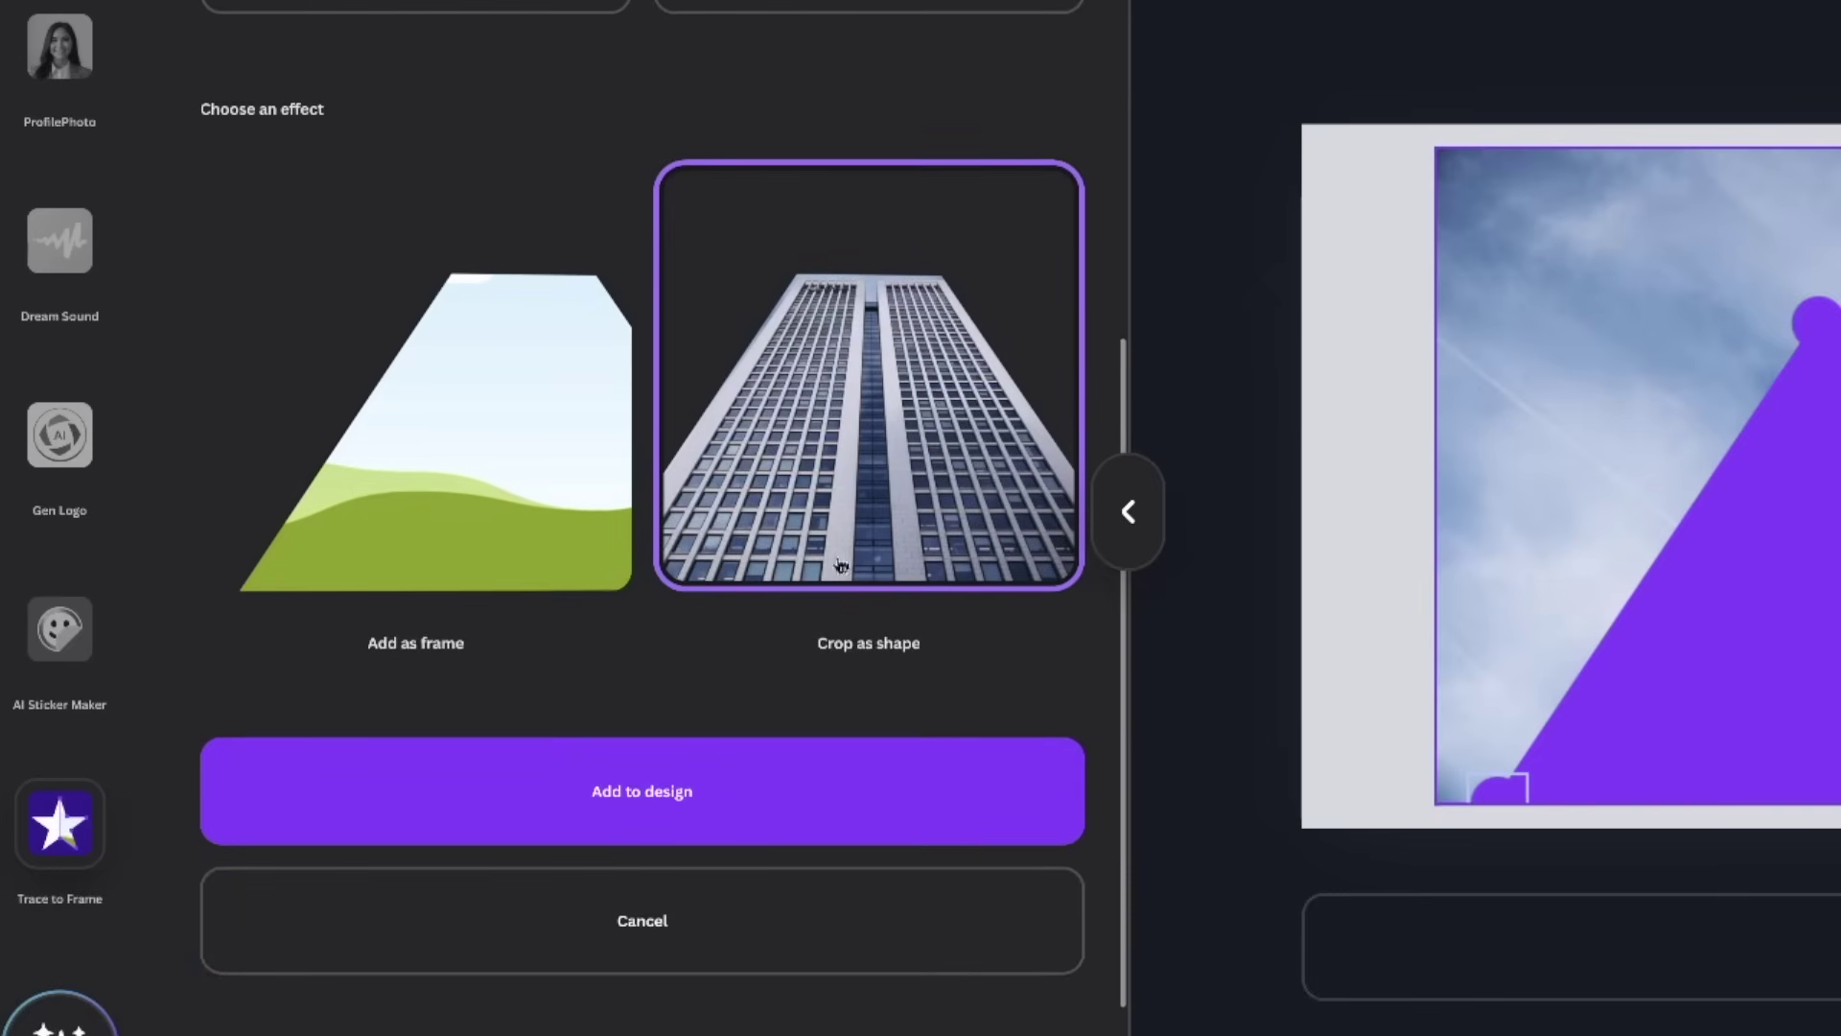
{"action": "left_click", "coordinate": [702, 818]}
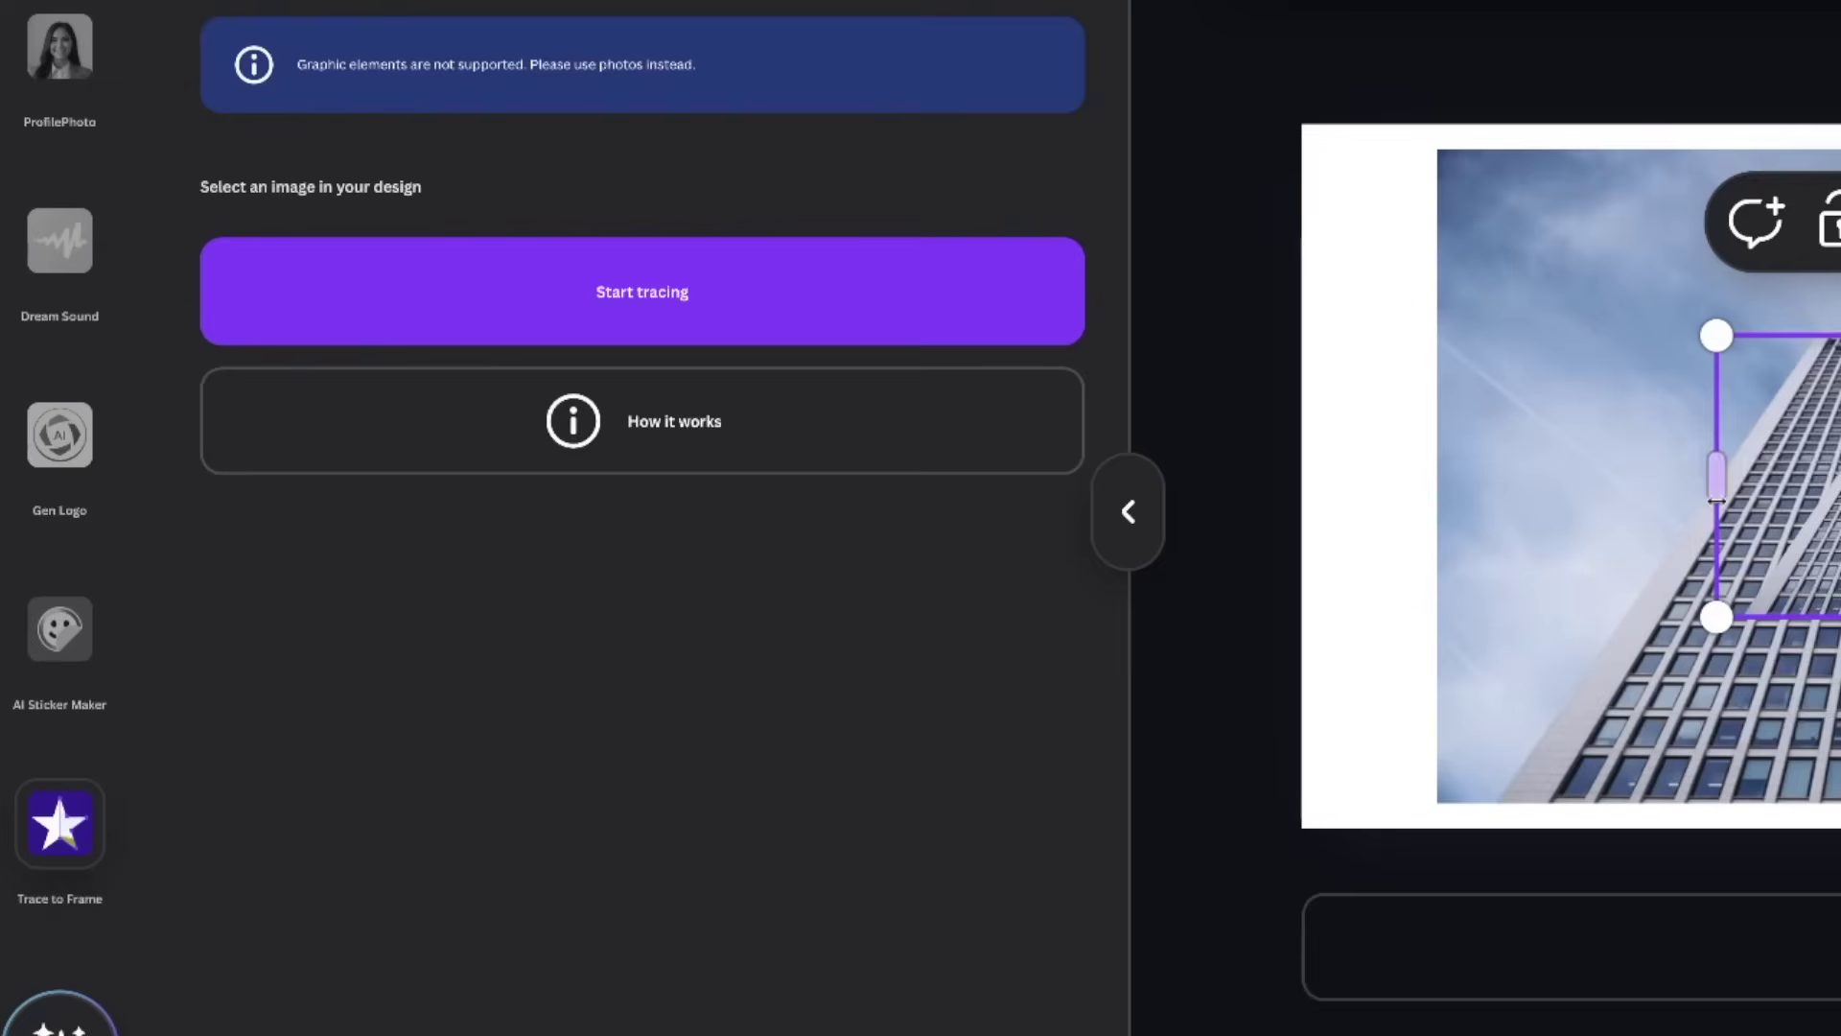
Move the tower cutout to the page's left and delete the original building photo.
{"action": "mouse_move", "coordinate": [1307, 638]}
{"action": "left_mouse_down"}
{"action": "mouse_move", "coordinate": [1144, 637]}
{"action": "mouse_move", "coordinate": [1166, 606]}
{"action": "mouse_move", "coordinate": [982, 529]}
{"action": "mouse_move", "coordinate": [1047, 606]}
{"action": "left_mouse_up"}
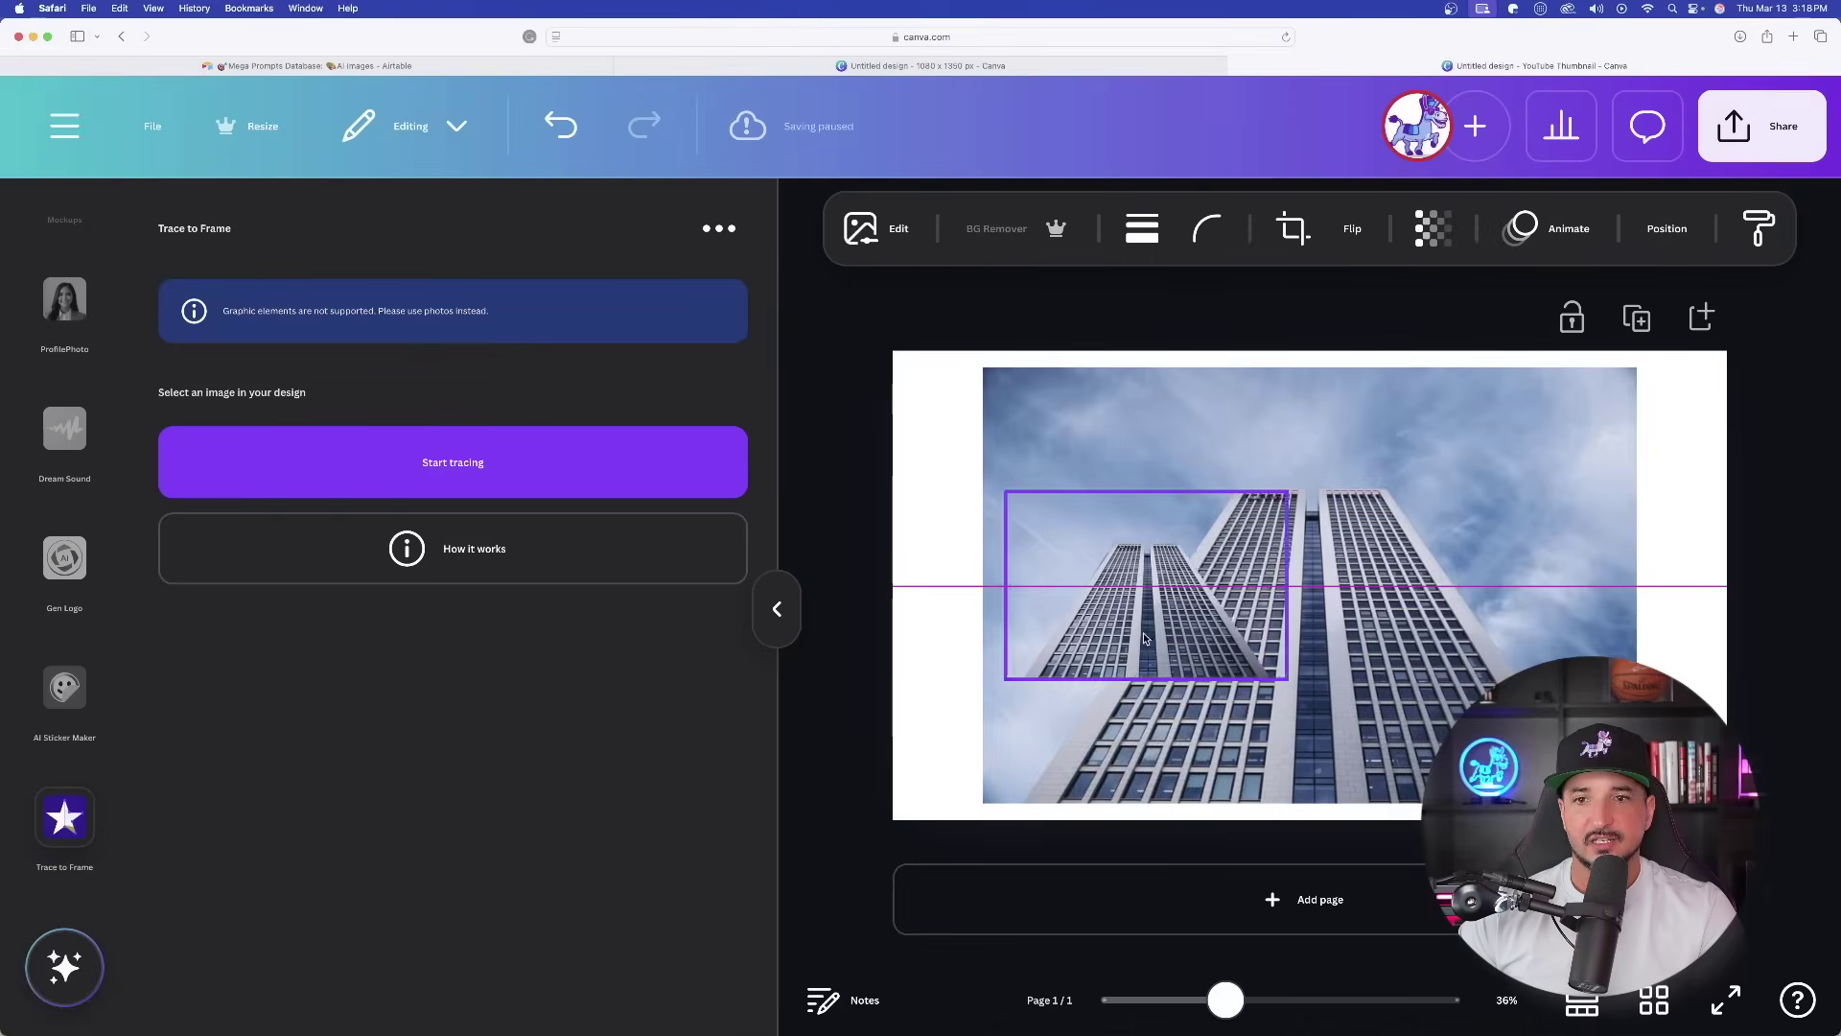
{"action": "left_click", "coordinate": [1466, 555]}
{"action": "key", "text": "Delete"}
{"action": "left_click", "coordinate": [1132, 606]}
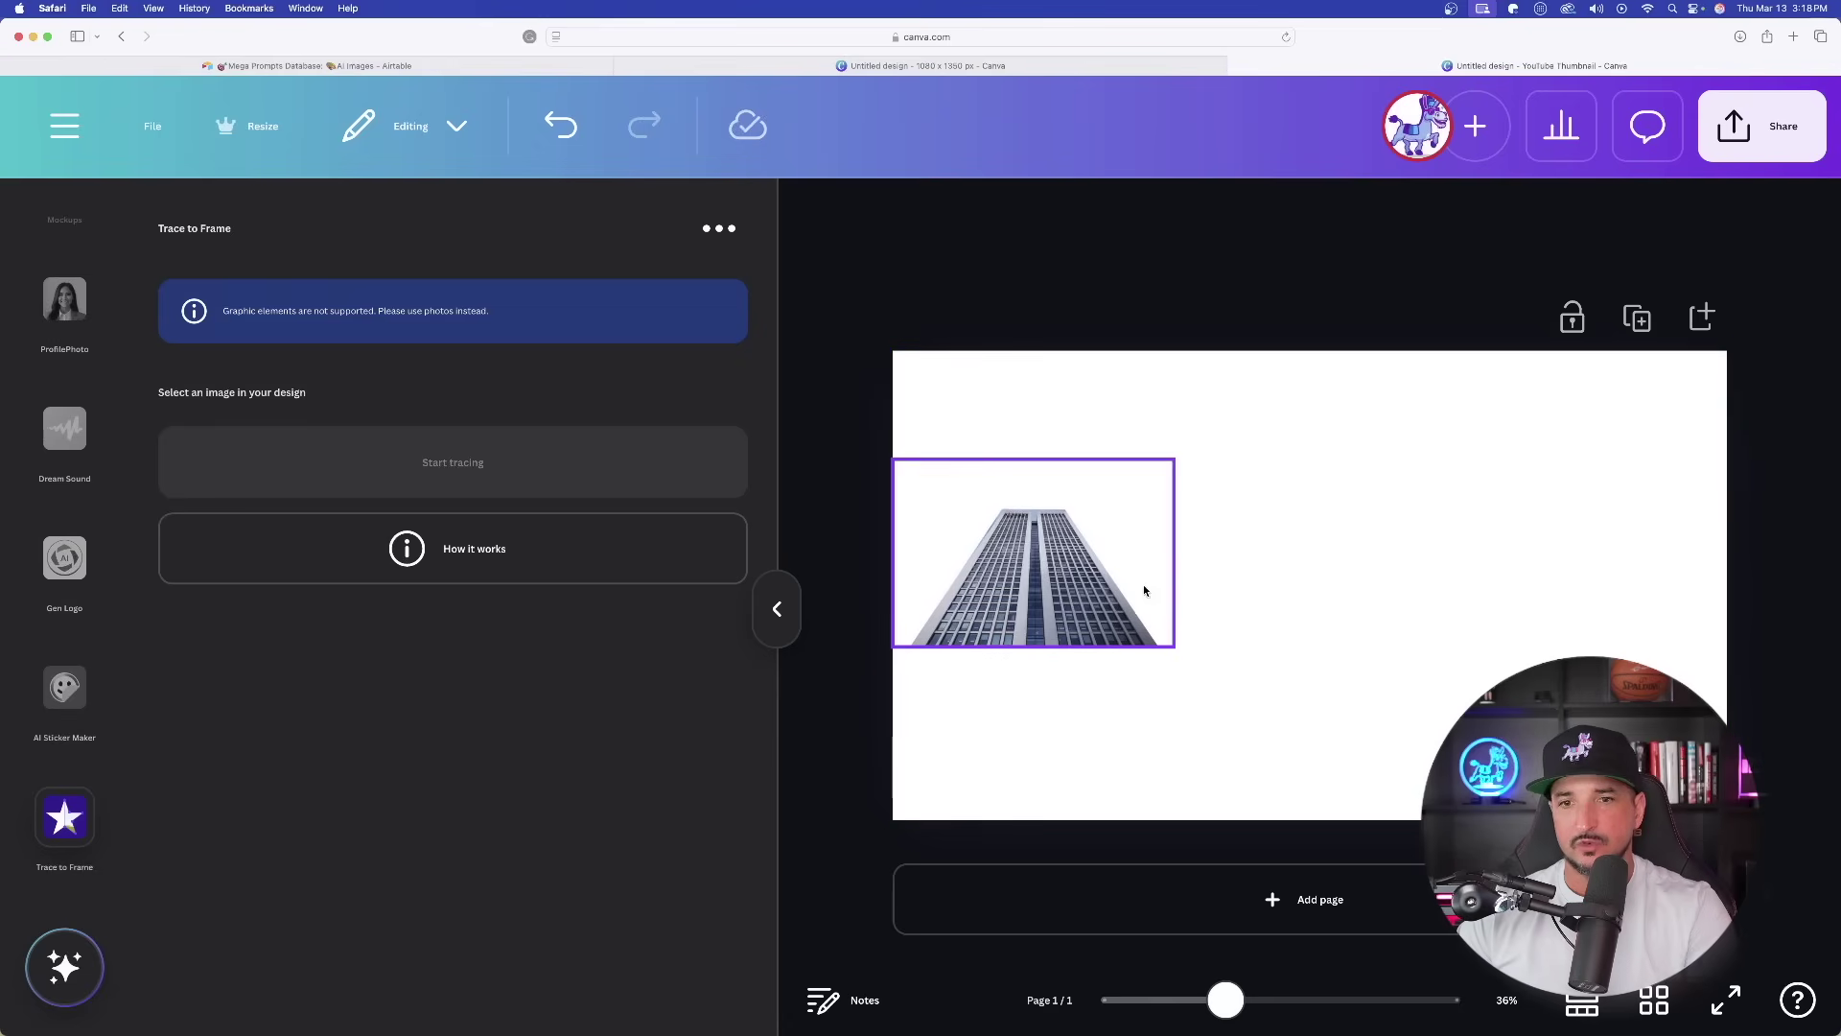
Enlarge and centre the tower cutout, then add the traced outline as a frame.
{"action": "left_click_drag", "start_coordinate": [1174, 647], "coordinate": [1309, 587]}
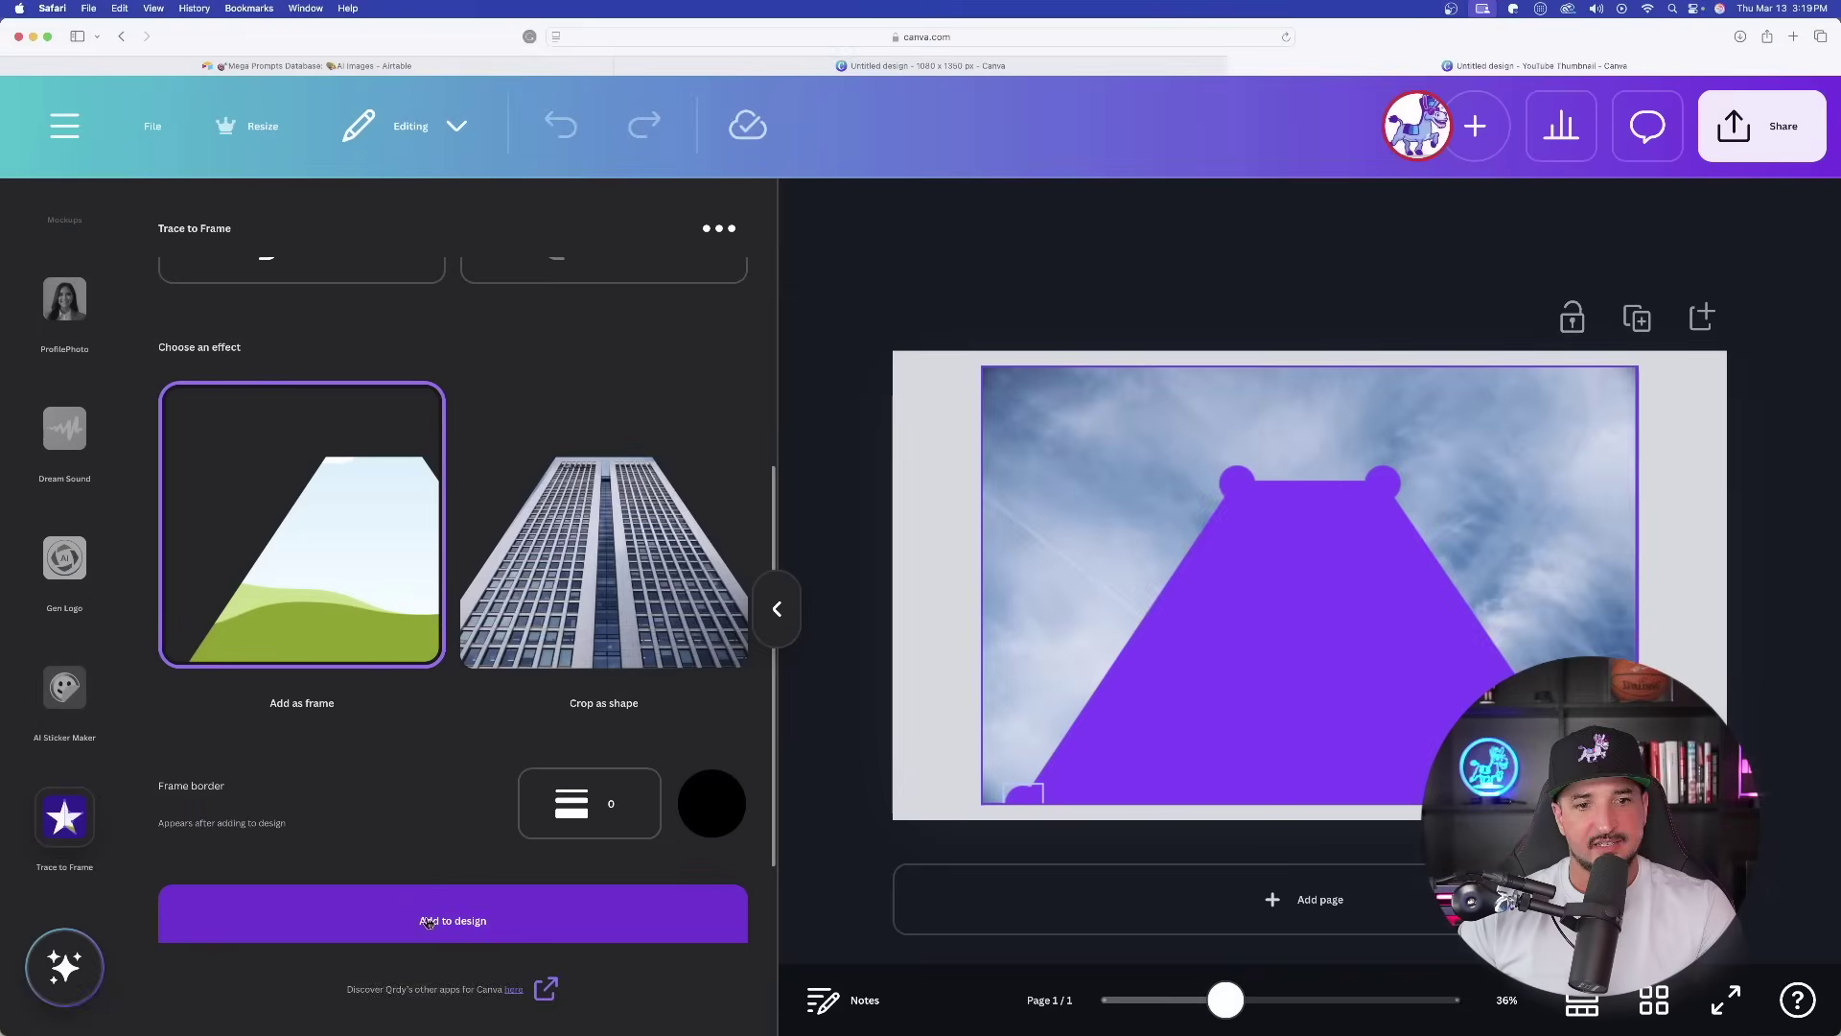
{"action": "left_click", "coordinate": [631, 1035]}
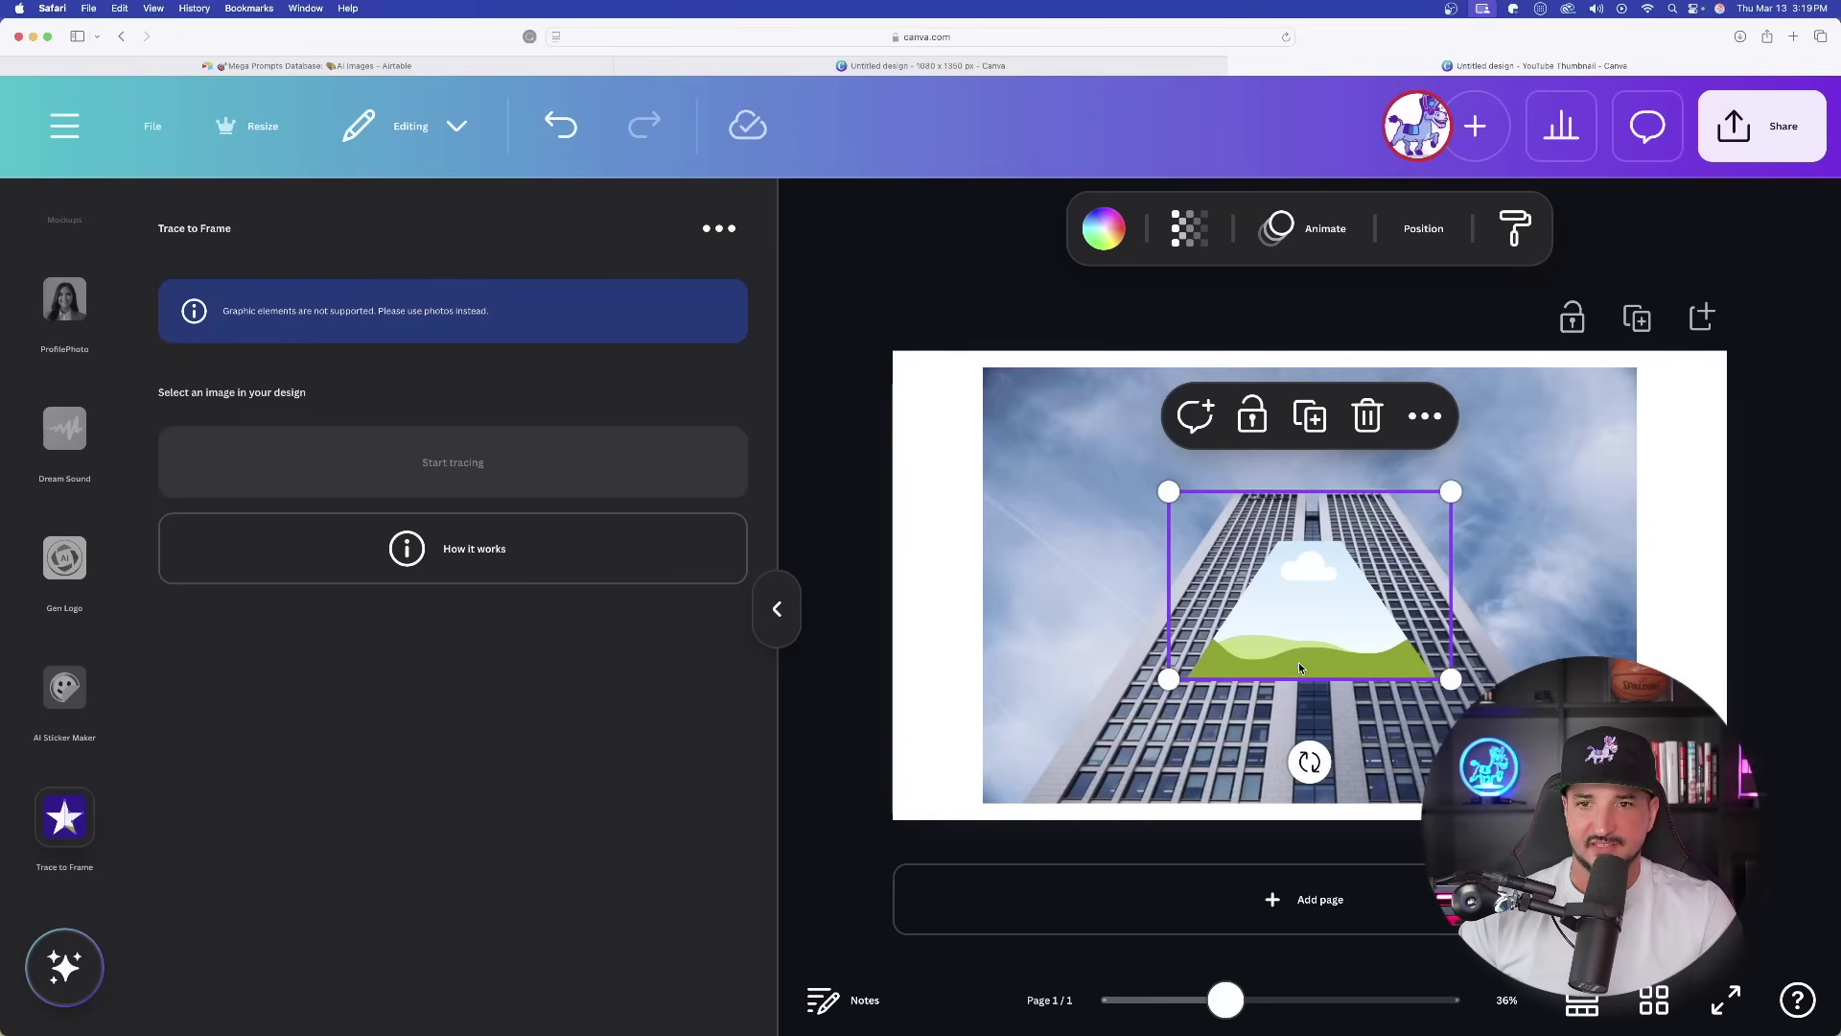
{"action": "left_click_drag", "start_coordinate": [1326, 652], "coordinate": [1168, 652]}
Delete the building photo, then enlarge the trapezoid frame and centre it on the page.
{"action": "left_click", "coordinate": [1468, 589]}
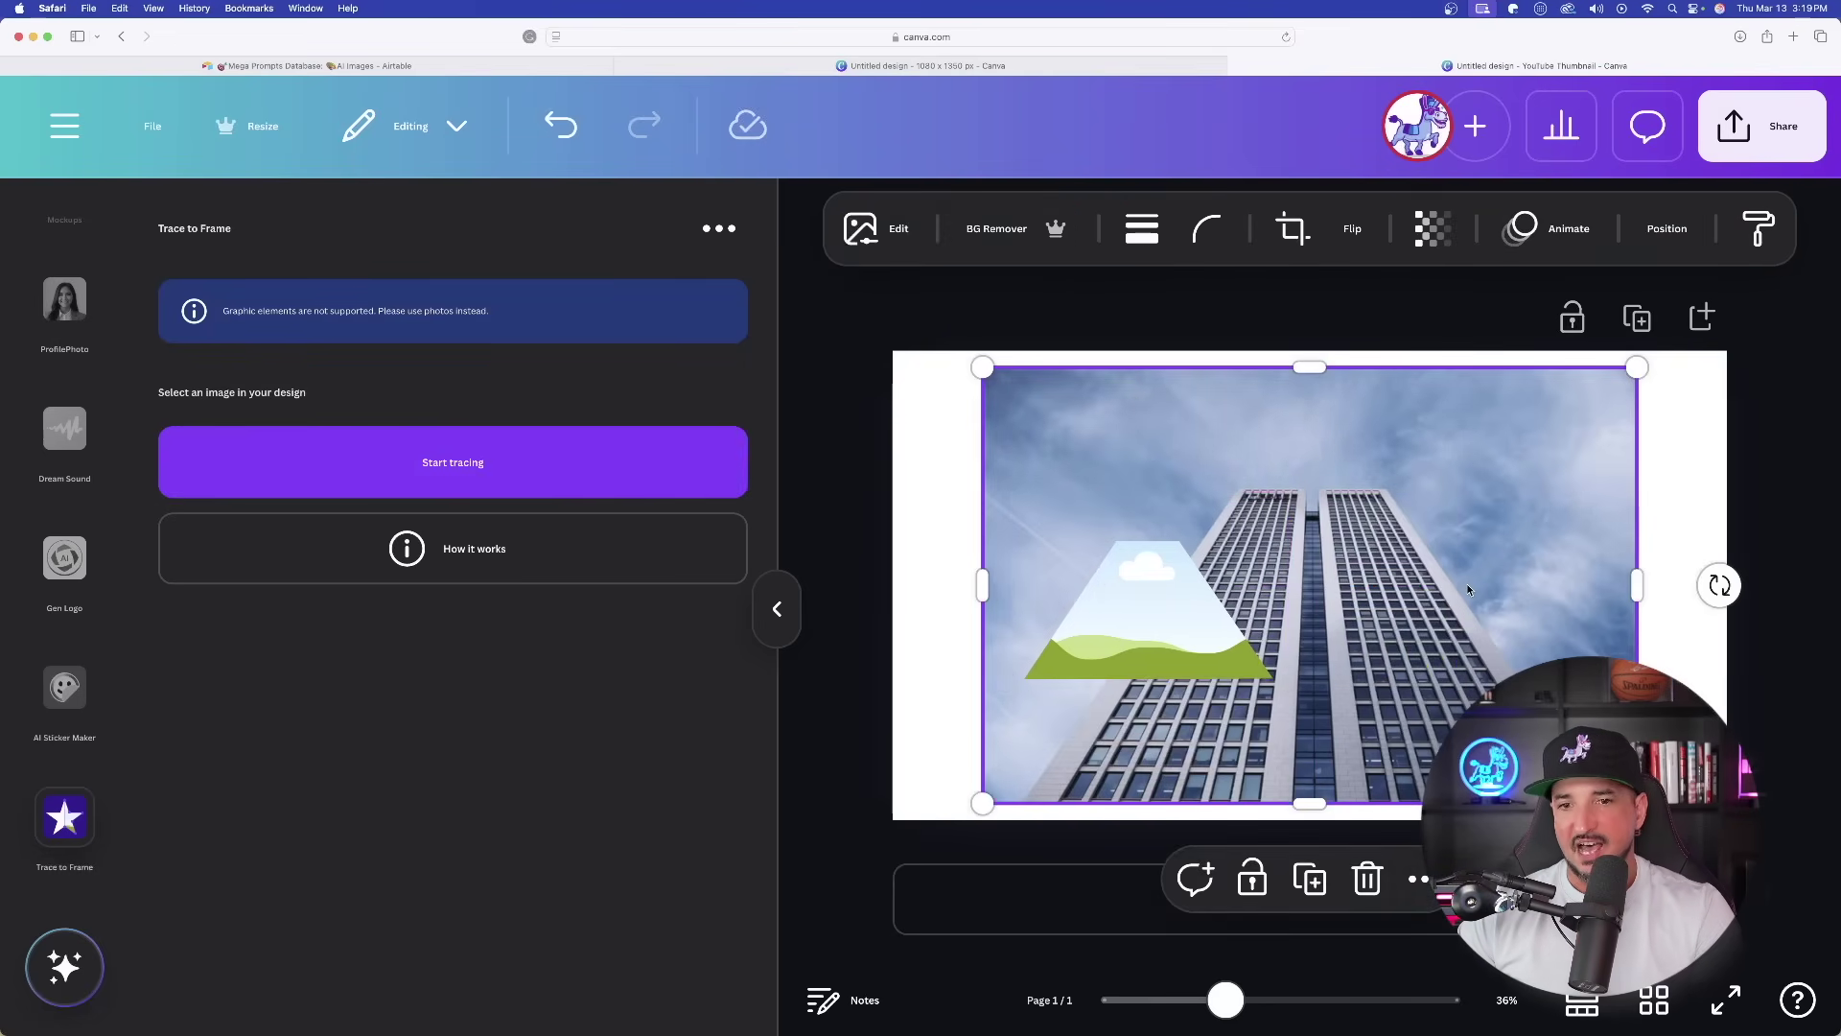
{"action": "key", "text": "Delete"}
{"action": "left_click_drag", "start_coordinate": [1196, 616], "coordinate": [1118, 534]}
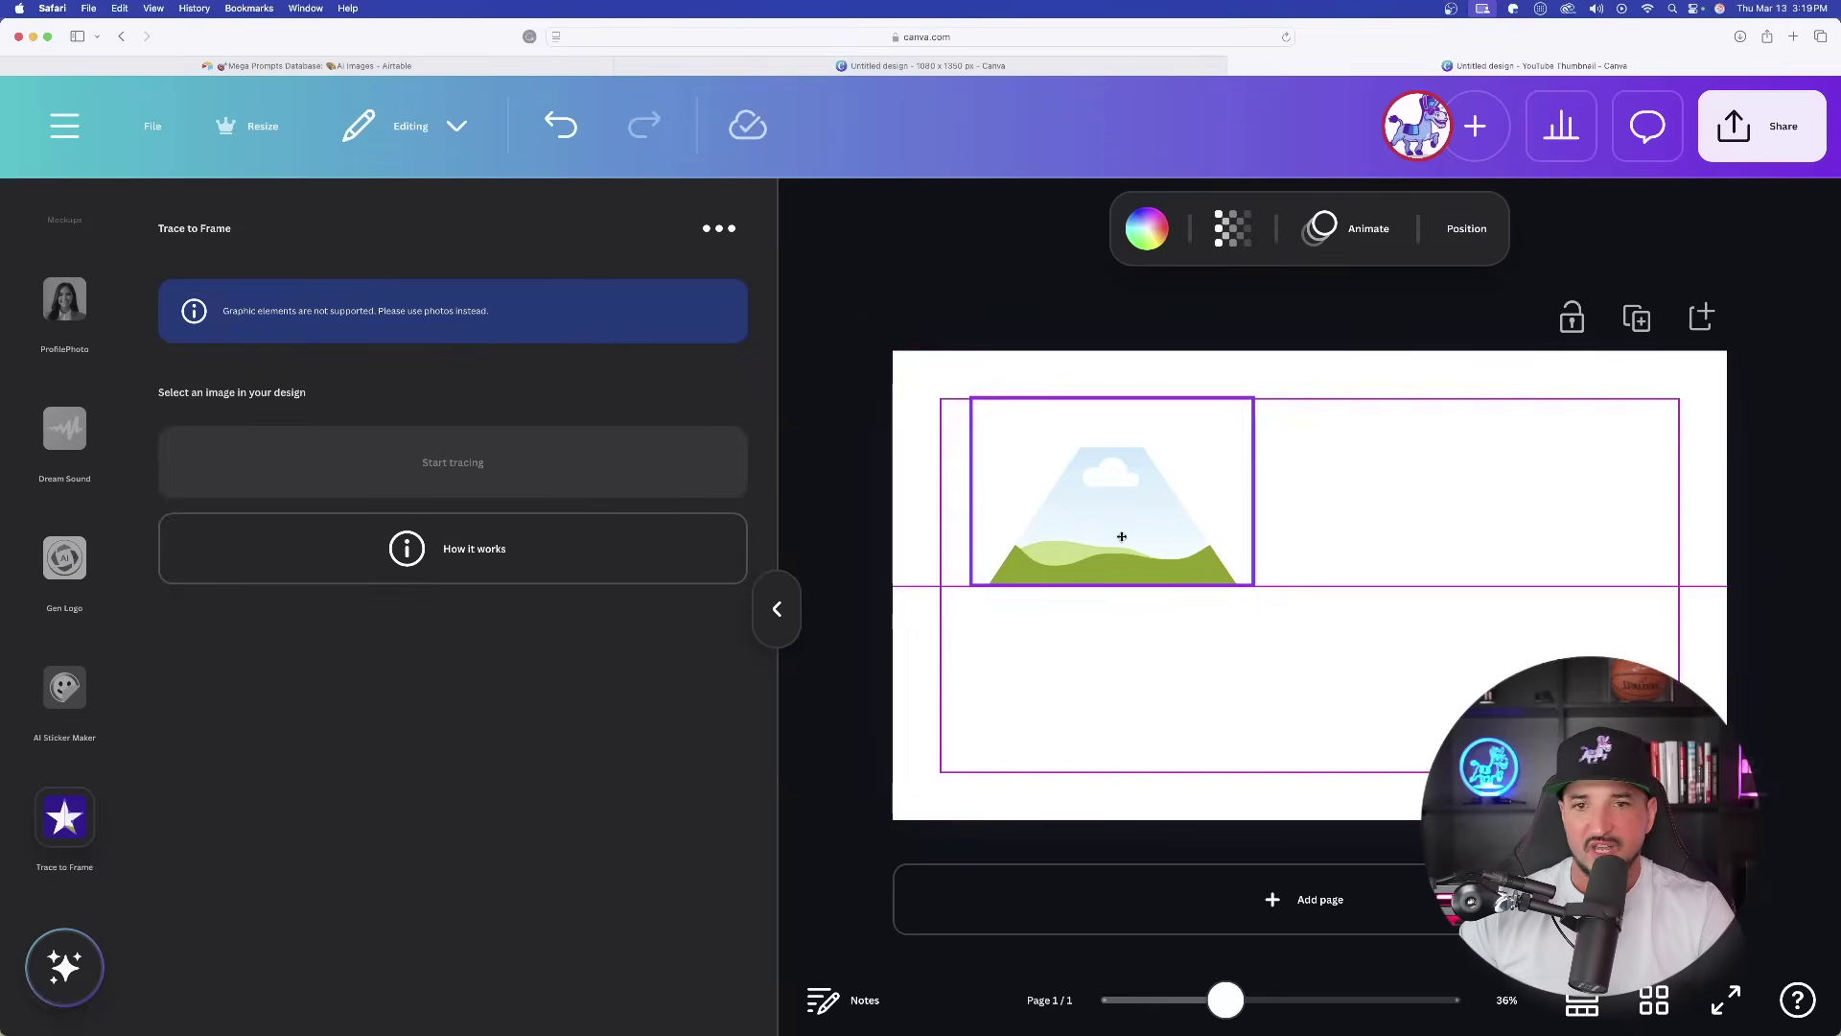
{"action": "left_click_drag", "start_coordinate": [1249, 587], "coordinate": [1608, 825]}
{"action": "left_click_drag", "start_coordinate": [1224, 658], "coordinate": [1238, 650]}
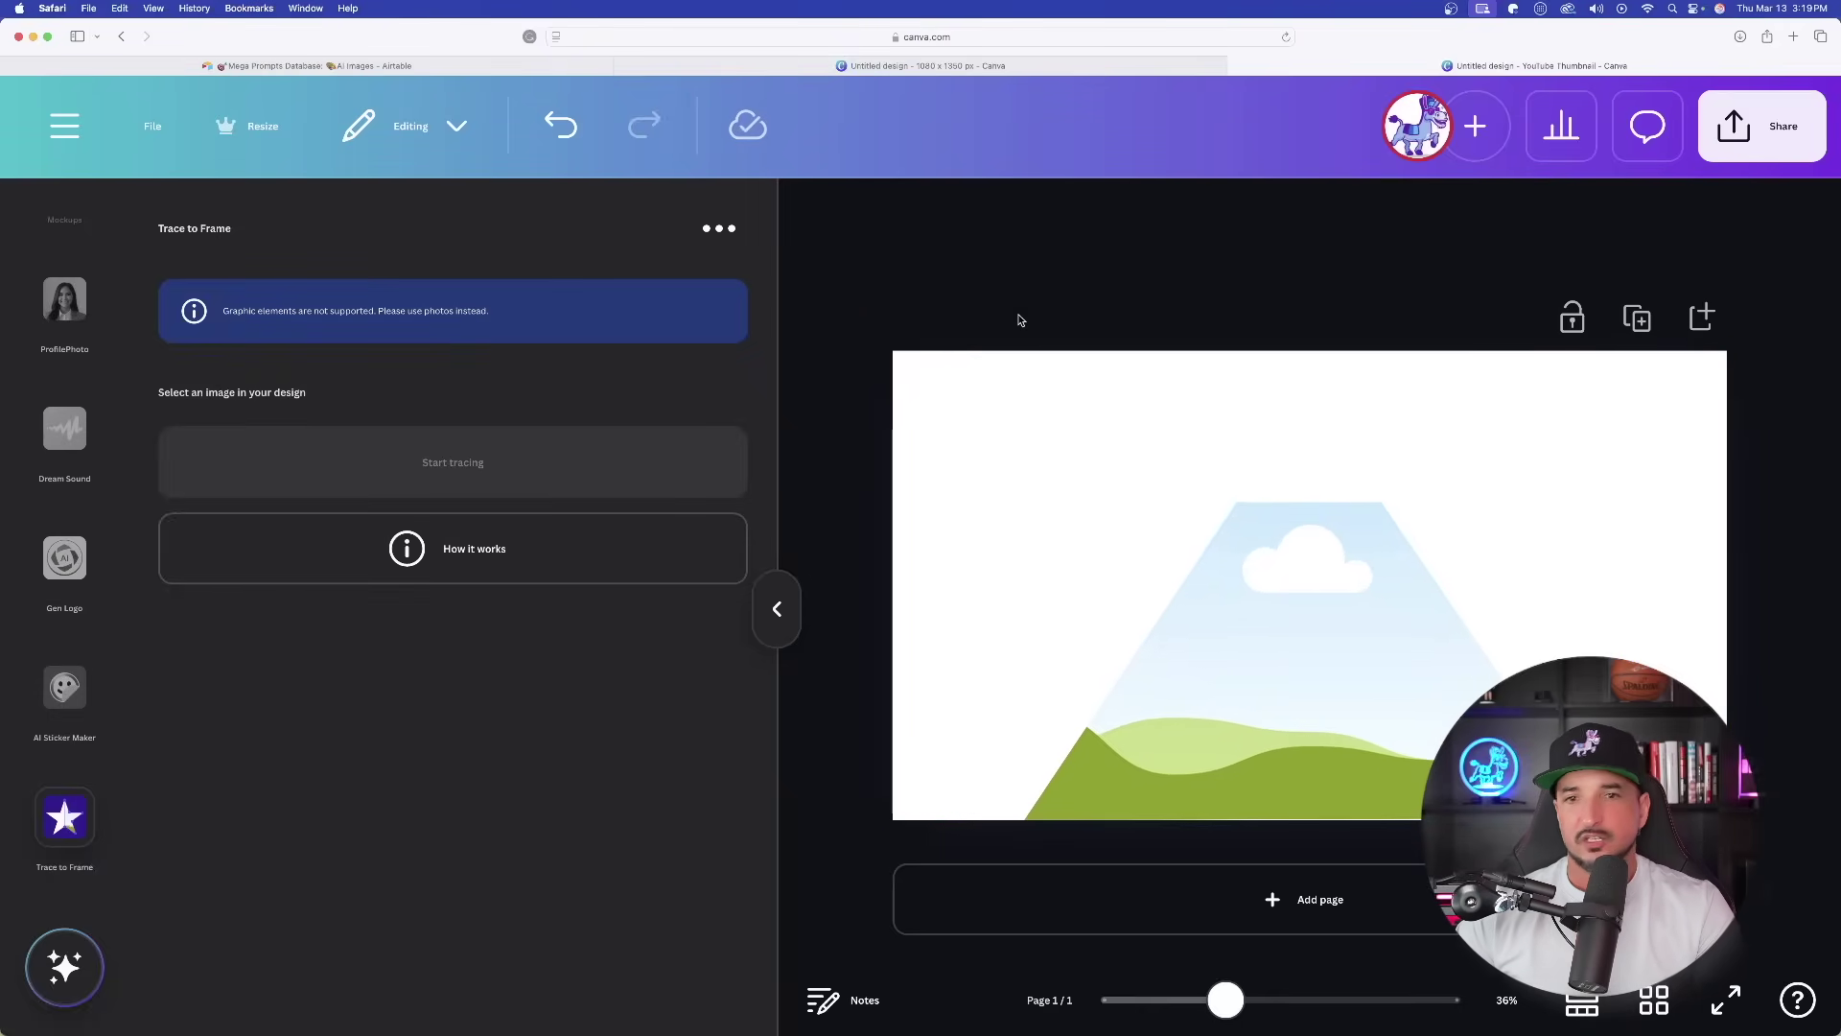